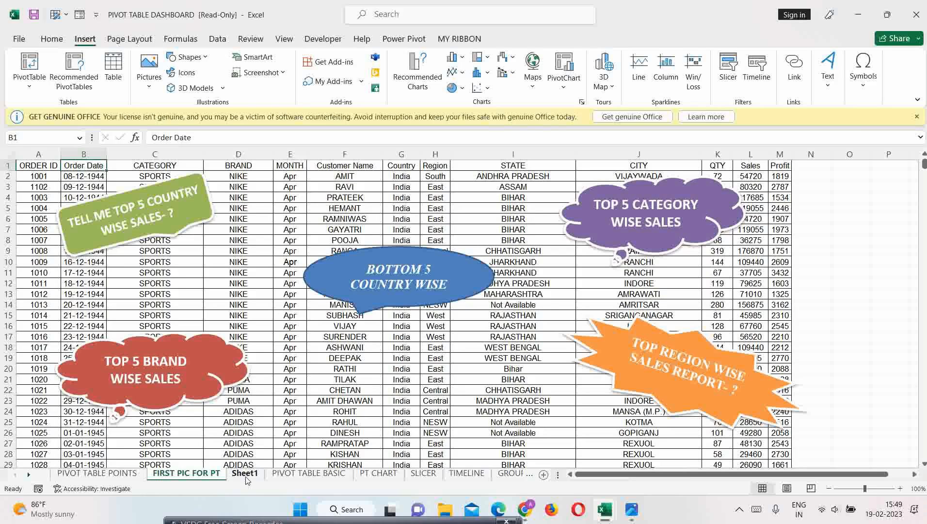
Step: On the PIVOT TABLE POINTS sheet, open the picture linked to summarizing data without formulas, view it enlarged, and return to the workbook
{"action": "left_click", "coordinate": [38, 166]}
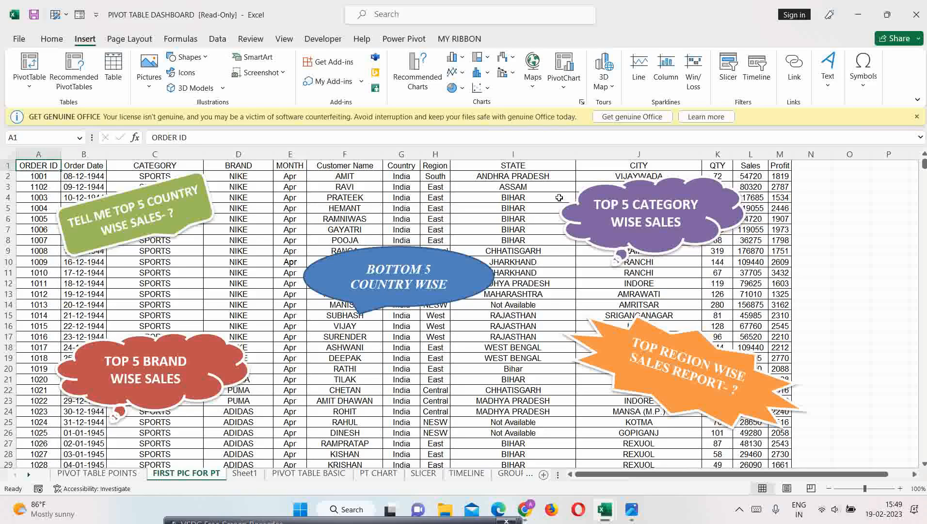
{"action": "left_click", "coordinate": [103, 476]}
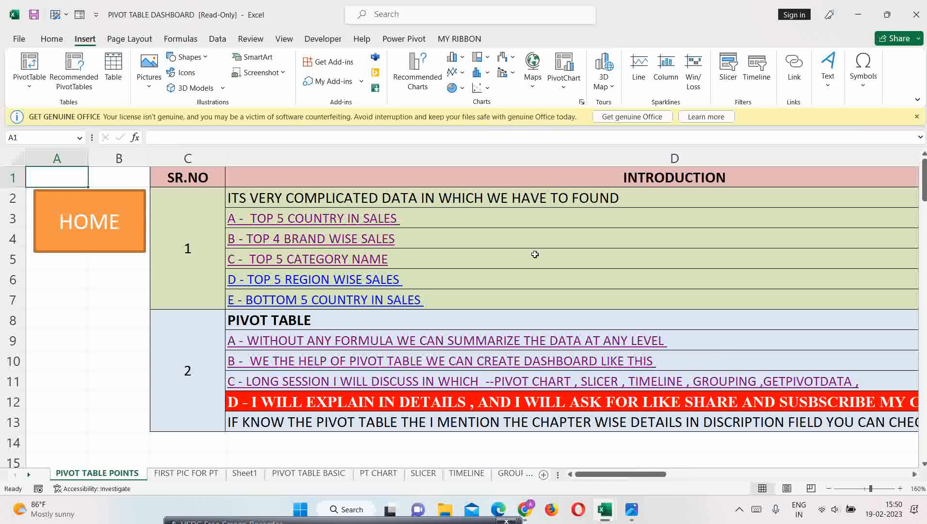
{"action": "left_click", "coordinate": [516, 345]}
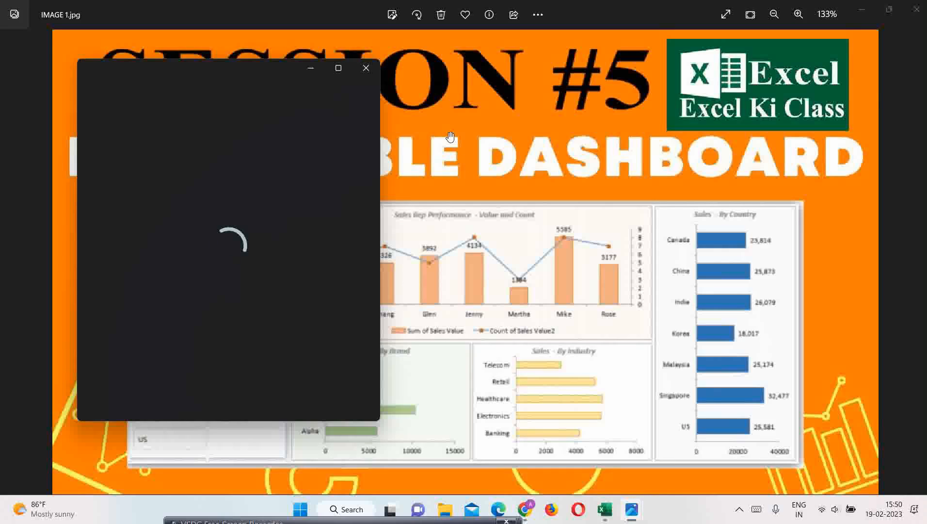
{"action": "left_click", "coordinate": [338, 70]}
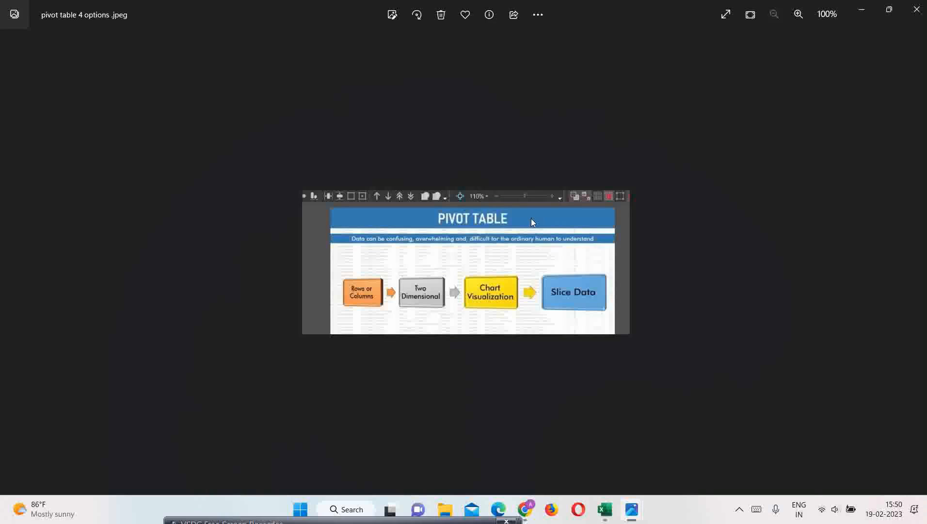
{"action": "scroll", "coordinate": [554, 251], "scroll_direction": "up", "scroll_amount": 5}
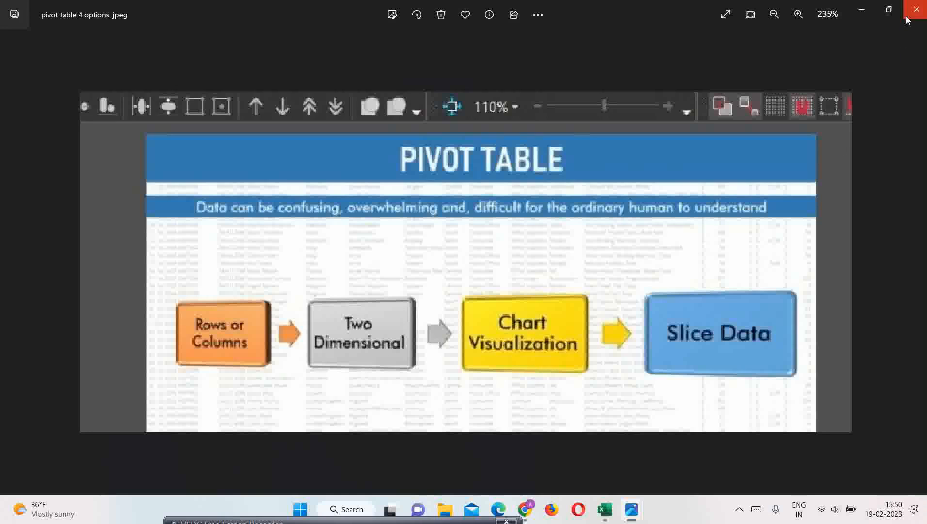
{"action": "key", "text": "Right"}
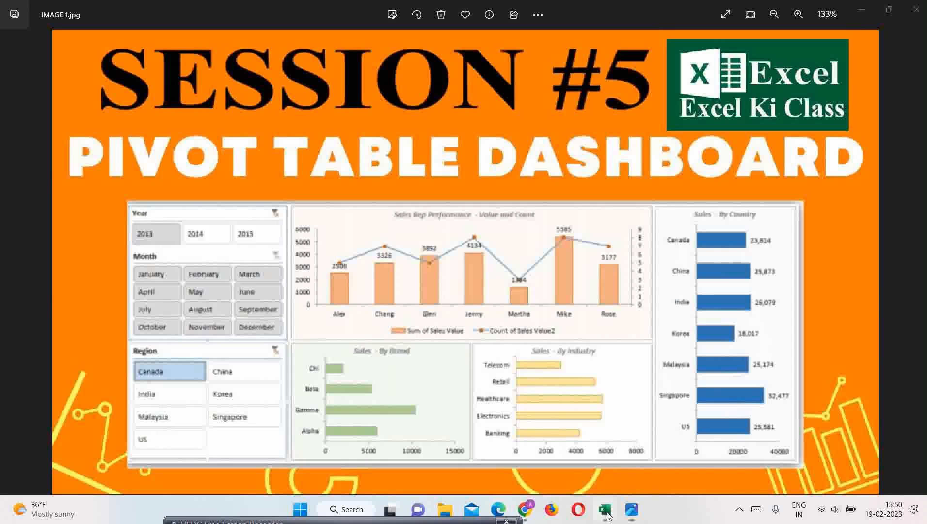
{"action": "mouse_move", "coordinate": [605, 512]}
{"action": "left_click", "coordinate": [635, 470]}
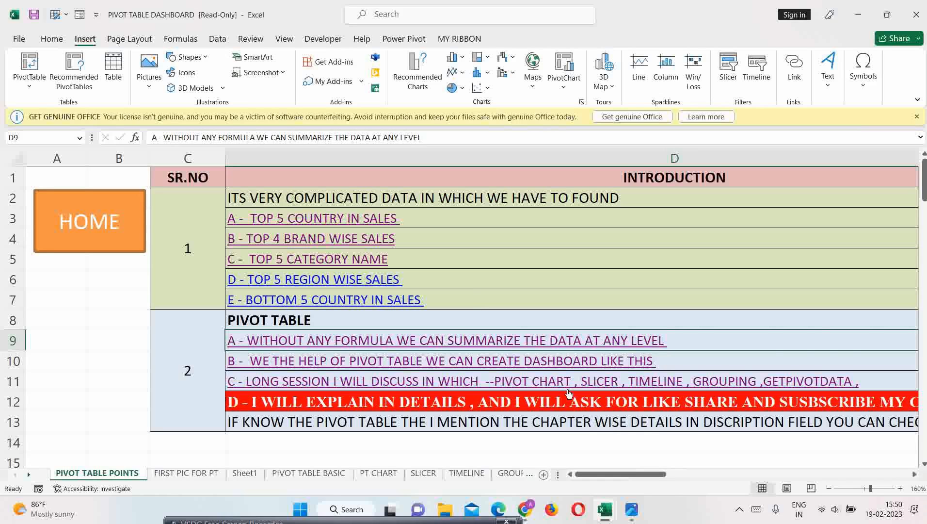
Step: Read through the CHAPTER DETAILS list on the points sheet, including the PIVOT TABLE (BASIC PIVOT TABLE) entry
{"action": "scroll", "coordinate": [569, 392], "scroll_direction": "down", "scroll_amount": 2}
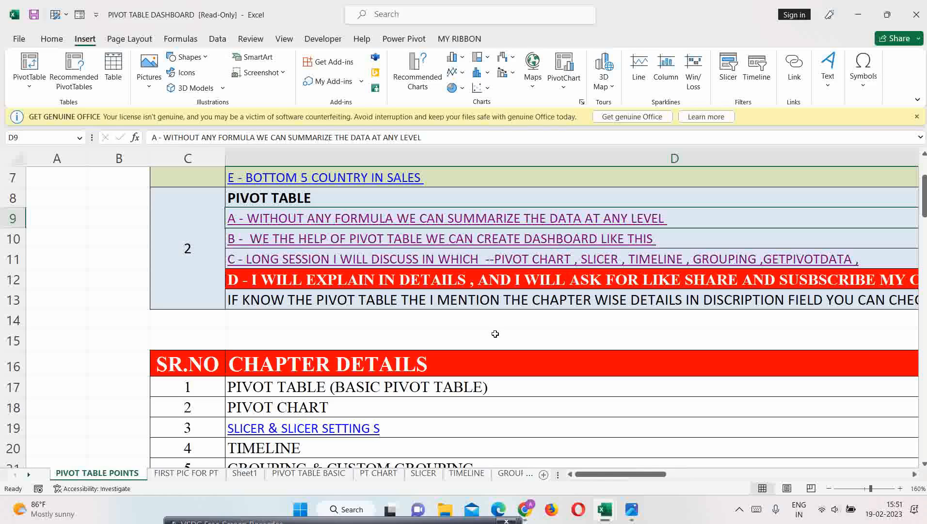
{"action": "scroll", "coordinate": [495, 332], "scroll_direction": "down", "scroll_amount": 2}
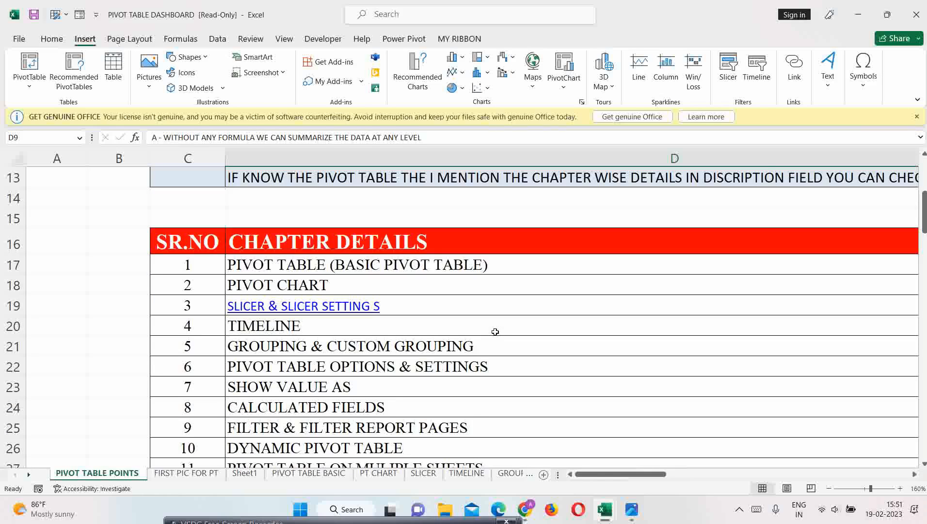
{"action": "left_click_drag", "start_coordinate": [924, 209], "coordinate": [925, 218]}
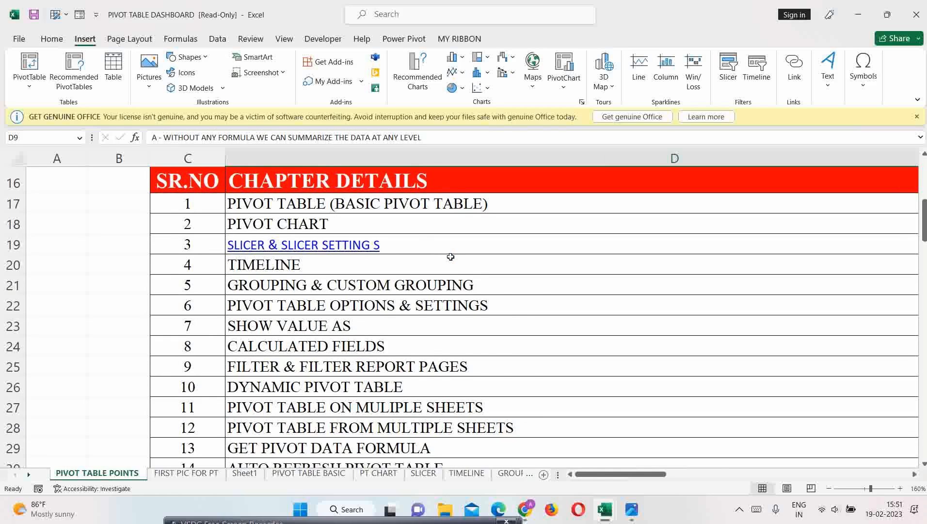
{"action": "scroll", "coordinate": [450, 258], "scroll_direction": "down", "scroll_amount": 1}
{"action": "mouse_move", "coordinate": [924, 216]}
{"action": "left_mouse_down"}
{"action": "mouse_move", "coordinate": [924, 206]}
{"action": "mouse_move", "coordinate": [924, 225]}
{"action": "left_mouse_up"}
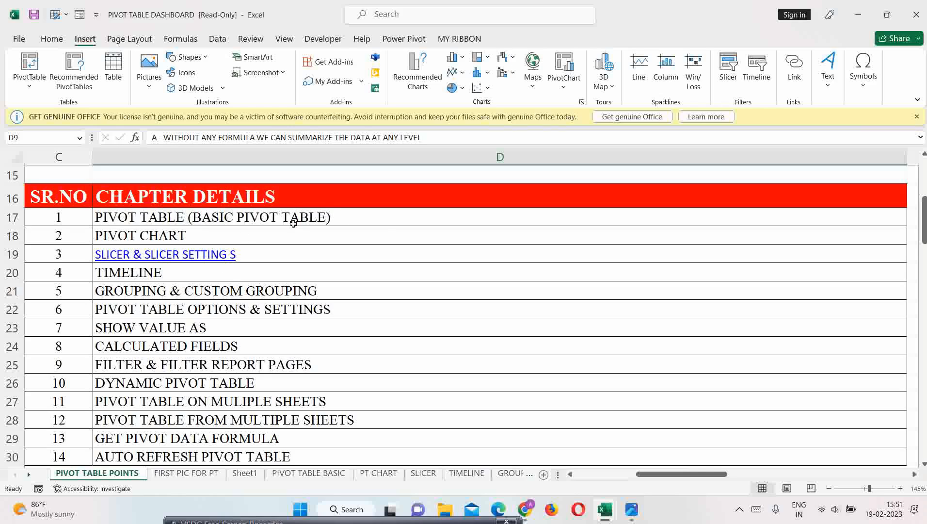
{"action": "left_click", "coordinate": [373, 223]}
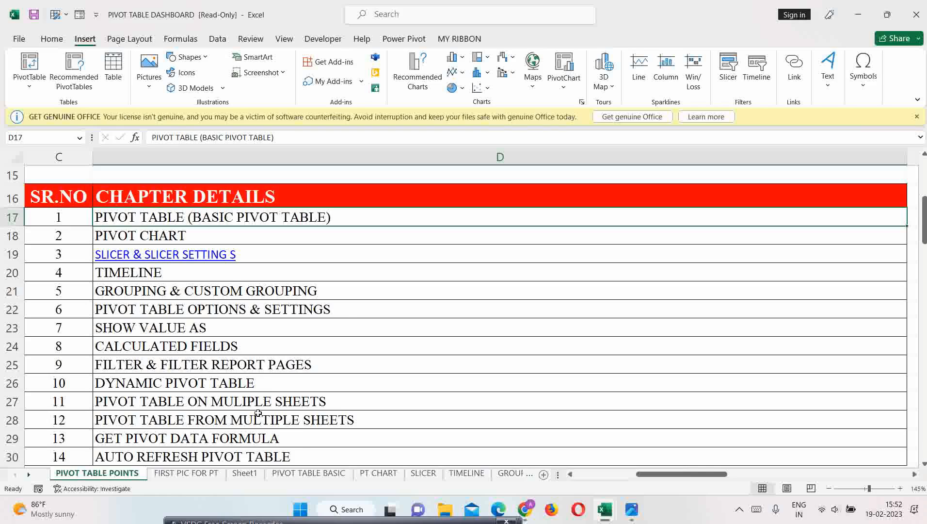
Step: Remove the PIVOT TABLE FROM MULTIPLE SHEETS chapter from the list and clear the leftover serial number 14 in C30
{"action": "left_click", "coordinate": [77, 457]}
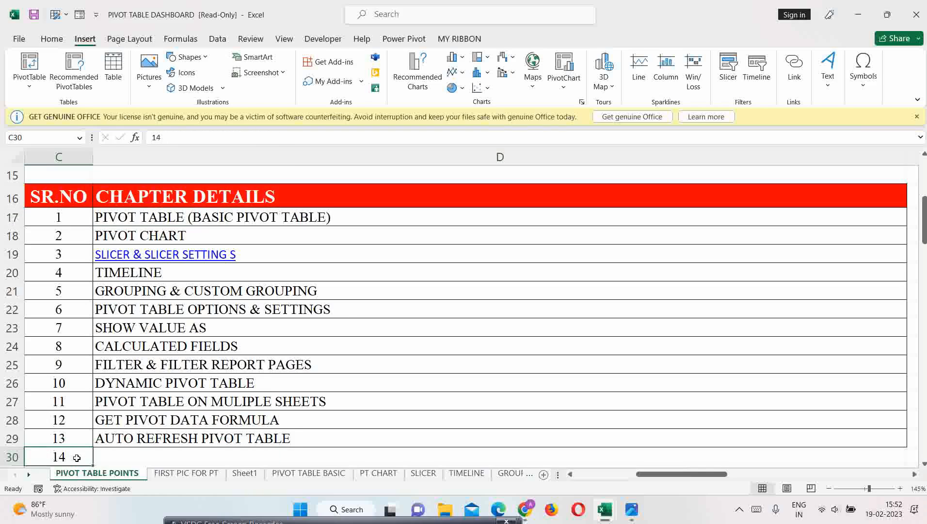
{"action": "key", "text": "Delete"}
{"action": "left_click", "coordinate": [260, 431]}
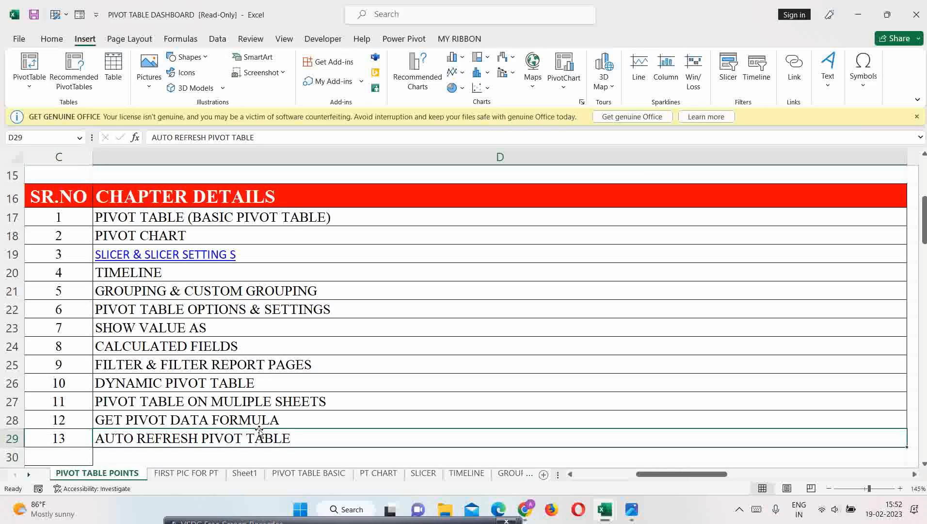
{"action": "left_click", "coordinate": [260, 427]}
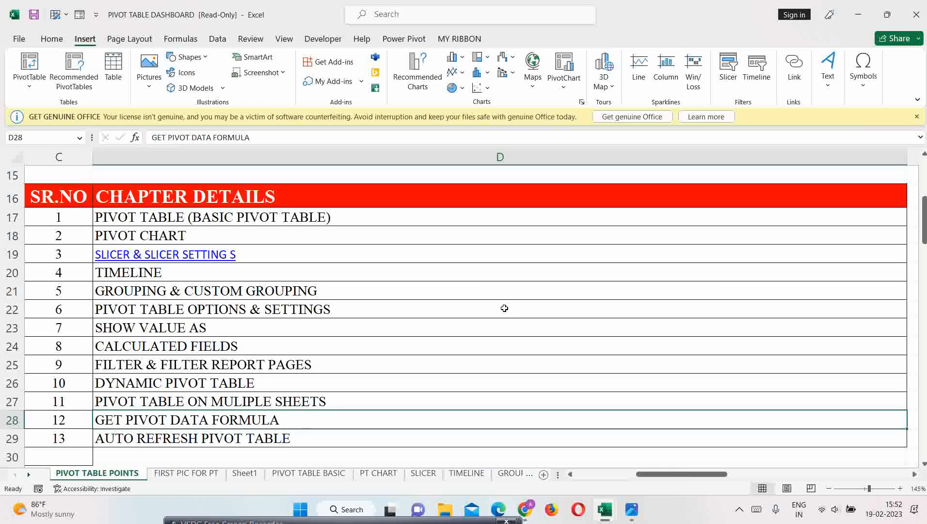
Step: Follow the SO LET'S START -- PIVOT TABLE BASIC INFORMATION link and go to the first rows of the PIVOT TABLE BASIC sheet
{"action": "scroll", "coordinate": [504, 308], "scroll_direction": "down", "scroll_amount": 8}
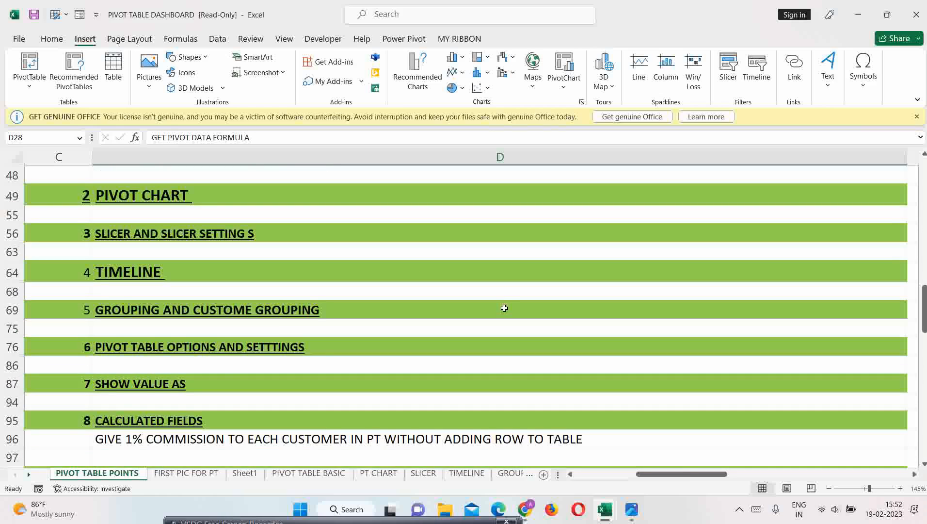
{"action": "scroll", "coordinate": [504, 307], "scroll_direction": "up", "scroll_amount": 1}
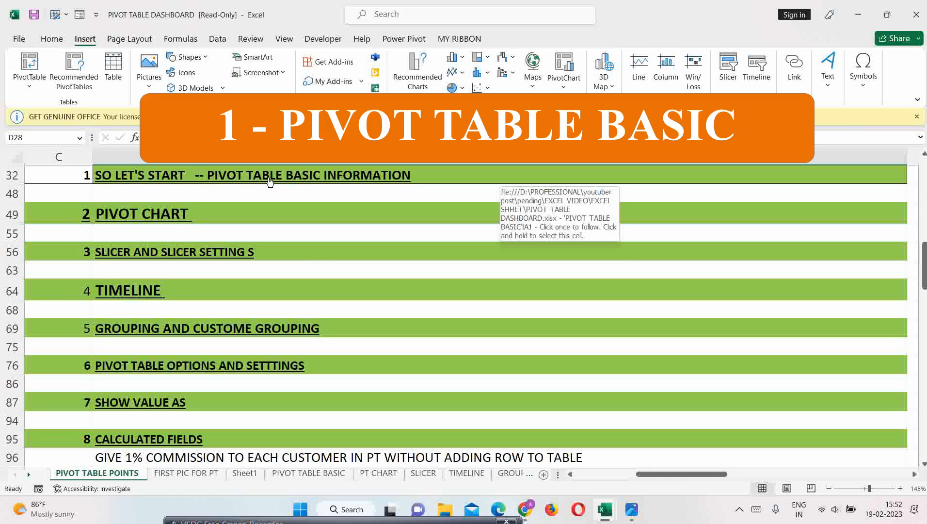
{"action": "left_click", "coordinate": [269, 179]}
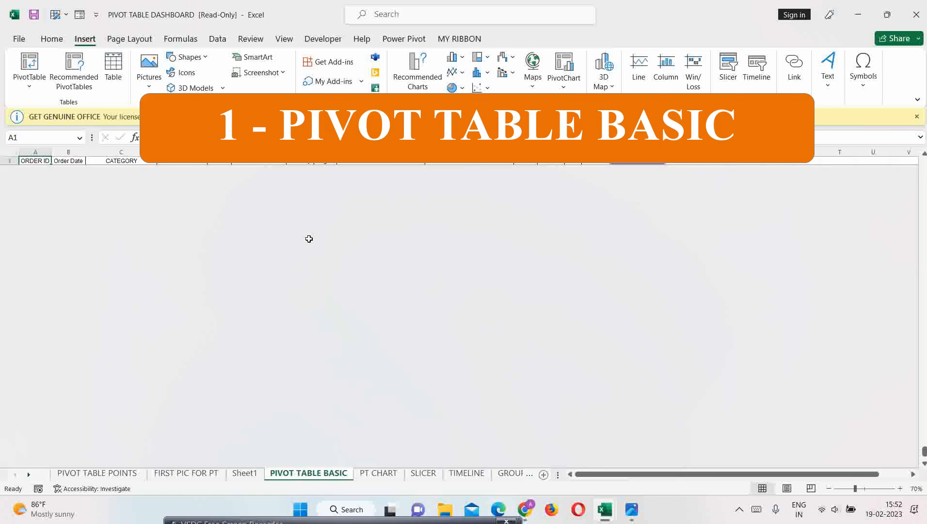
{"action": "scroll", "coordinate": [309, 239], "scroll_direction": "up", "scroll_amount": 10}
{"action": "scroll", "coordinate": [309, 238], "scroll_direction": "up", "scroll_amount": 20}
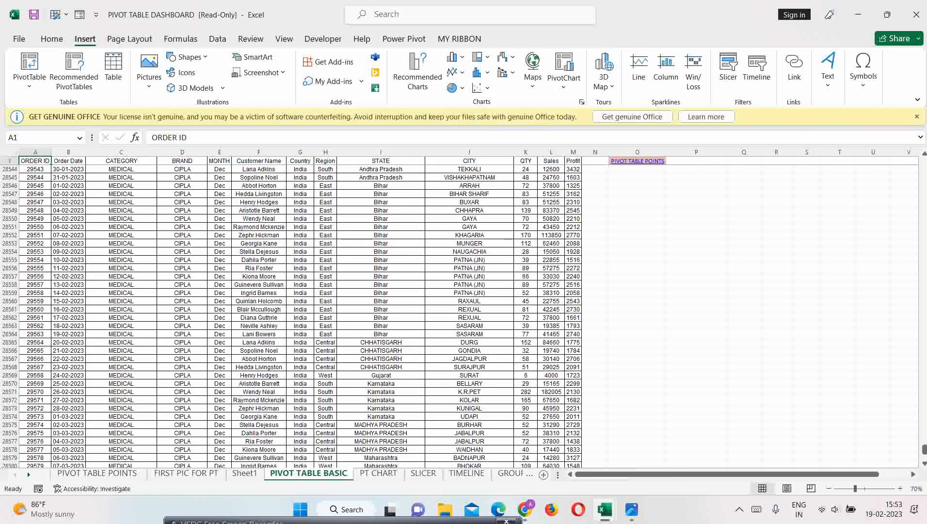
{"action": "left_click_drag", "start_coordinate": [924, 449], "coordinate": [923, 152]}
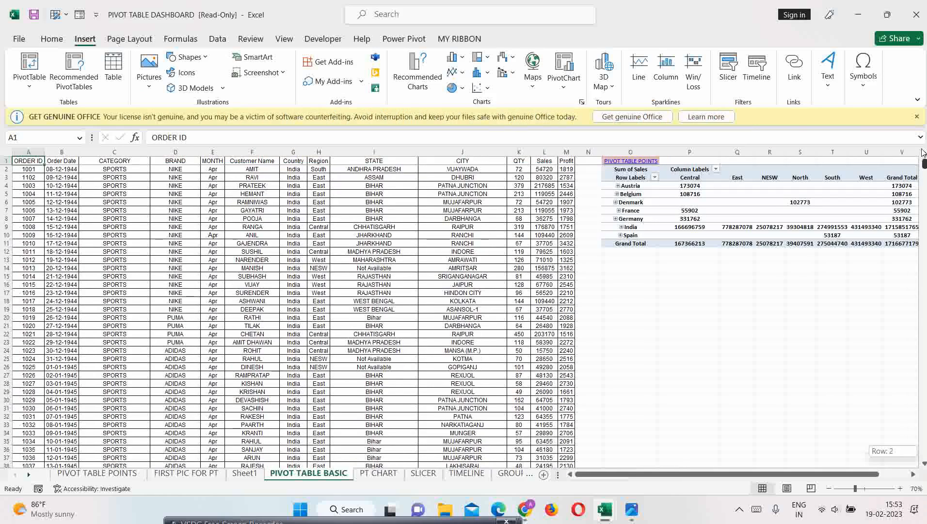
{"action": "left_click_drag", "start_coordinate": [648, 480], "coordinate": [648, 480]}
Step: Examine the column headers and first records of the sales data, from ORDER ID to Profit
{"action": "left_click_drag", "start_coordinate": [24, 162], "coordinate": [410, 166]}
{"action": "left_click", "coordinate": [411, 166]}
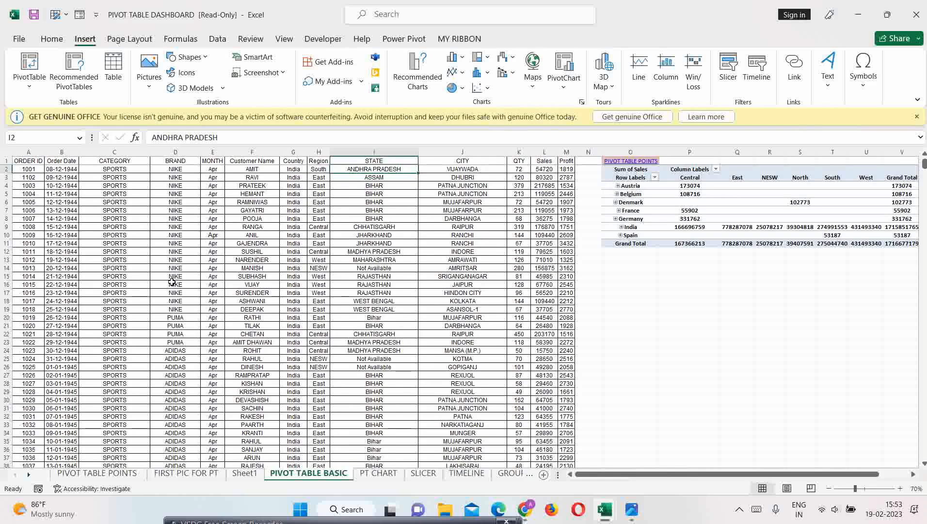
{"action": "scroll", "coordinate": [173, 282], "scroll_direction": "up", "scroll_amount": 2}
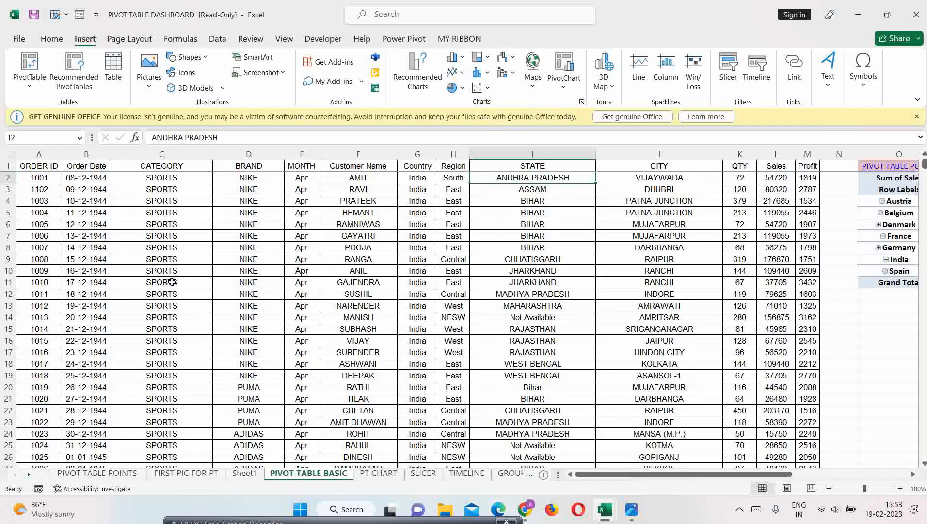
{"action": "scroll", "coordinate": [172, 282], "scroll_direction": "up", "scroll_amount": 1}
{"action": "scroll", "coordinate": [172, 282], "scroll_direction": "down", "scroll_amount": 1}
{"action": "left_click_drag", "start_coordinate": [40, 170], "coordinate": [804, 340]}
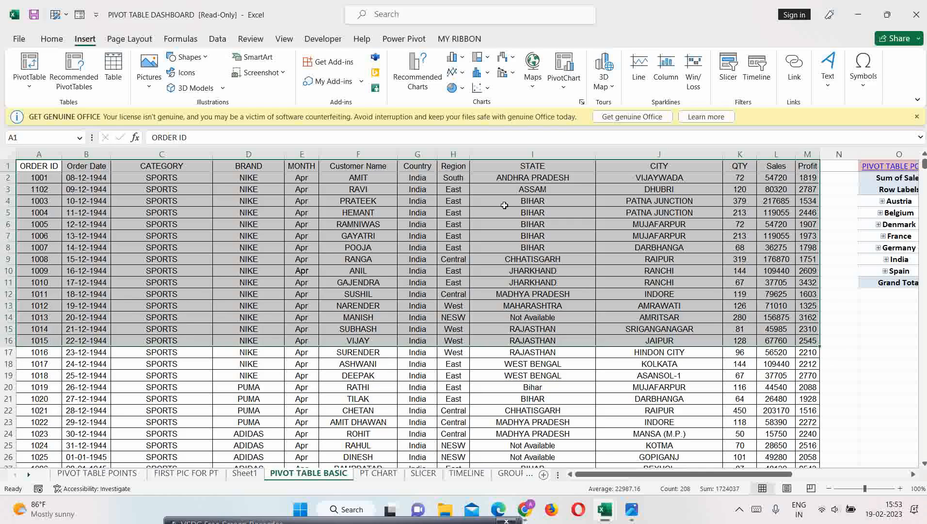
{"action": "left_click", "coordinate": [405, 227]}
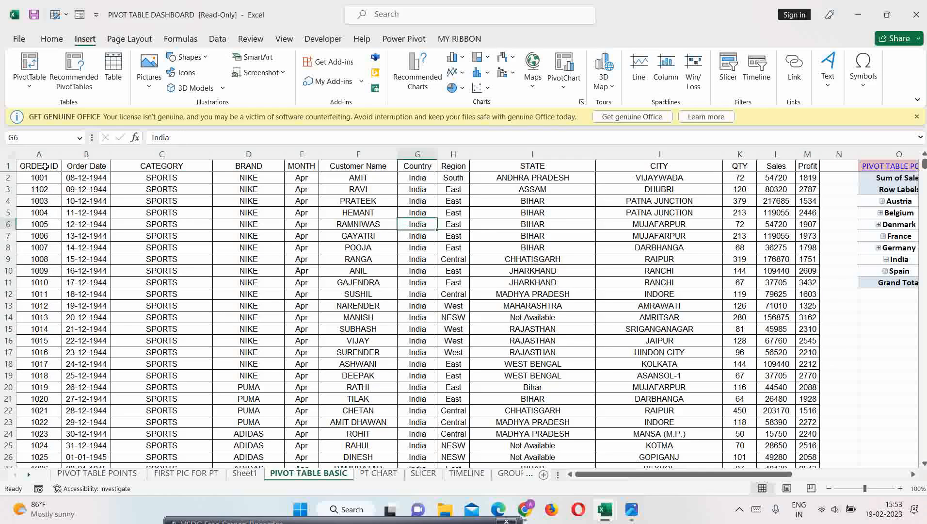
{"action": "left_click_drag", "start_coordinate": [45, 167], "coordinate": [776, 423]}
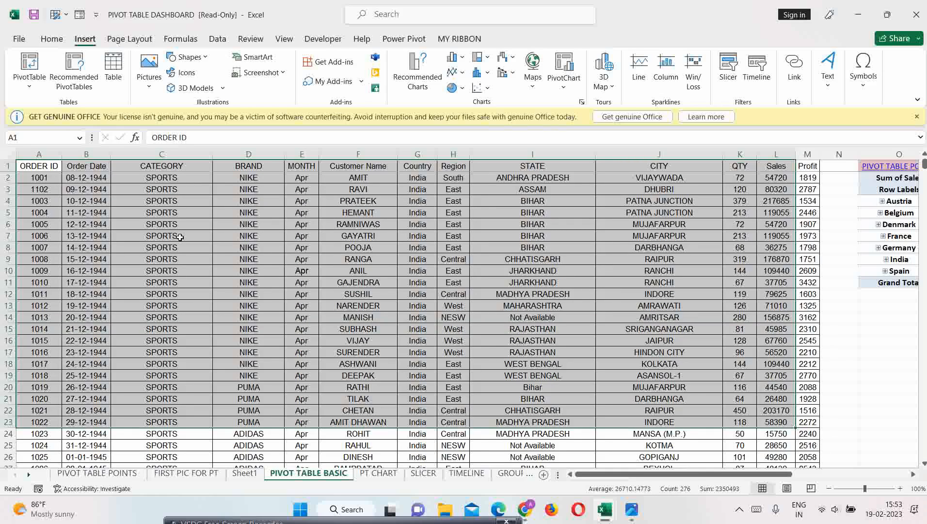
{"action": "left_click", "coordinate": [180, 238]}
Step: Make the header row A1:M1 of the sales data bold
{"action": "left_click_drag", "start_coordinate": [37, 167], "coordinate": [791, 158]}
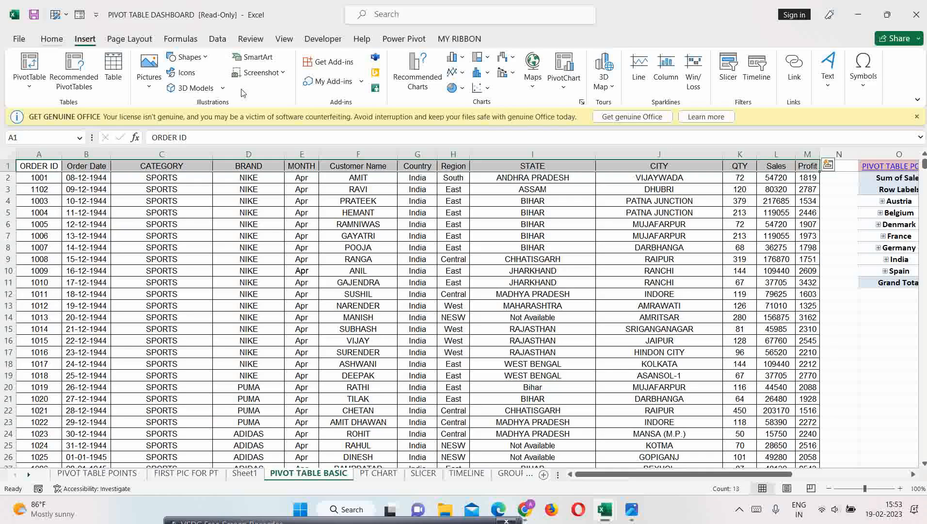
{"action": "scroll", "coordinate": [243, 93], "scroll_direction": "up", "scroll_amount": 1}
{"action": "left_click", "coordinate": [156, 82]}
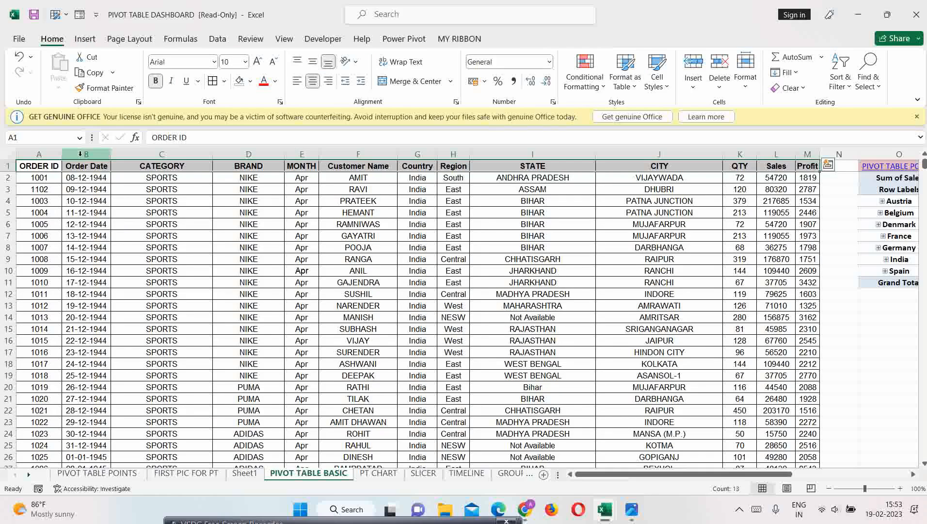
Step: Merge and center the header cells A1:B1, keeping only the ORDER ID text
{"action": "left_click", "coordinate": [48, 167]}
{"action": "left_click", "coordinate": [91, 168], "text": "shift"}
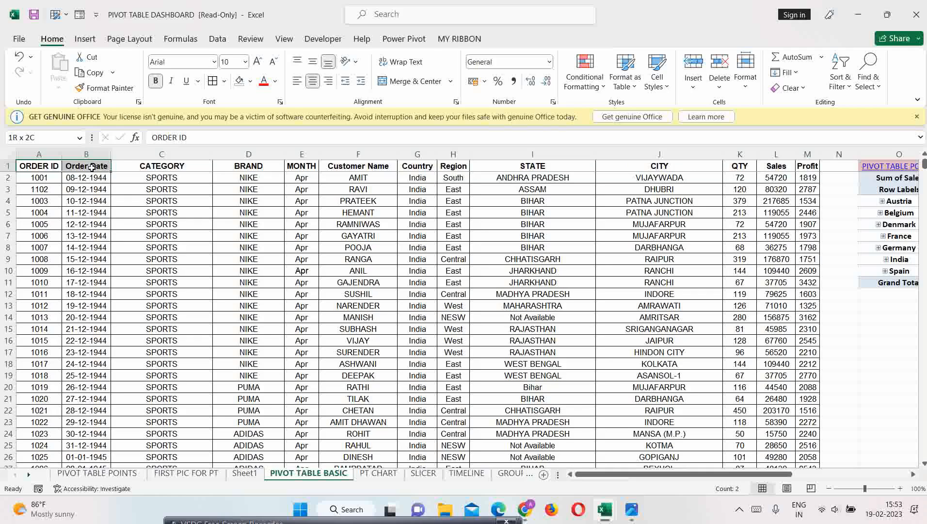
{"action": "left_click", "coordinate": [402, 84]}
{"action": "key", "text": "Return"}
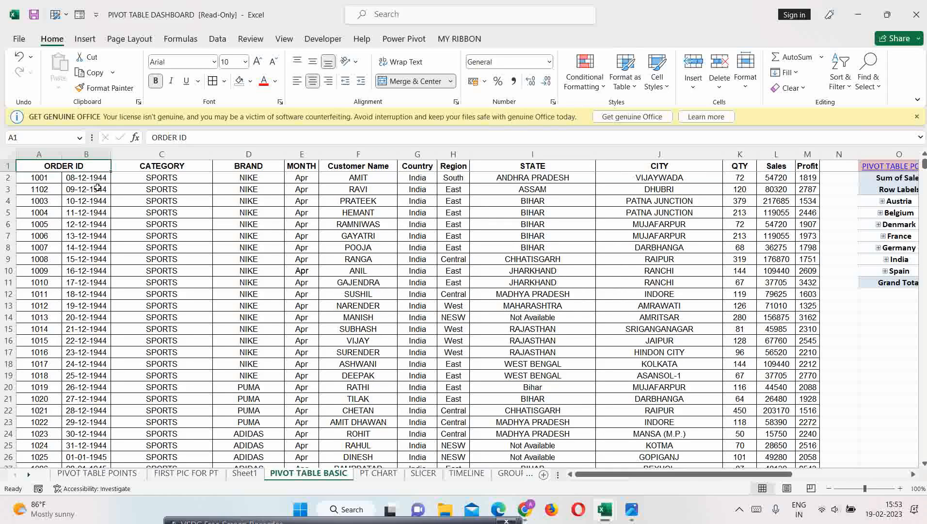
Step: Try to create a PivotTable from A1:M28969 with the merged header, choosing the existing worksheet but giving no location
{"action": "key", "text": "shift+Right"}
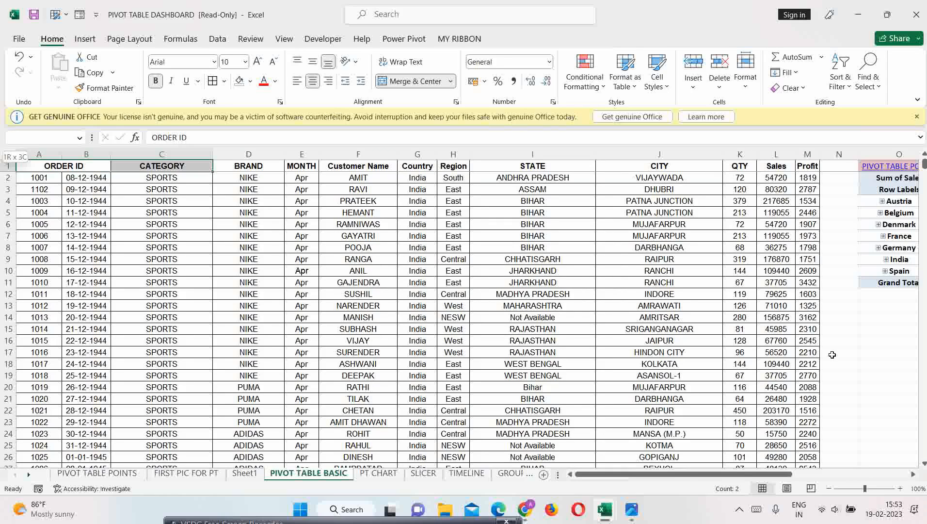
{"action": "left_click", "coordinate": [816, 354], "text": "shift"}
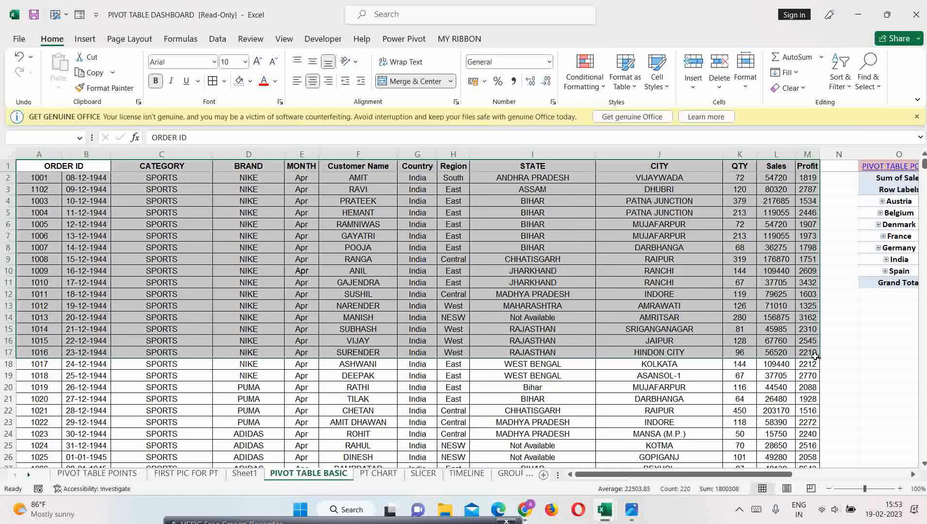
{"action": "key", "text": "ctrl+shift+Down"}
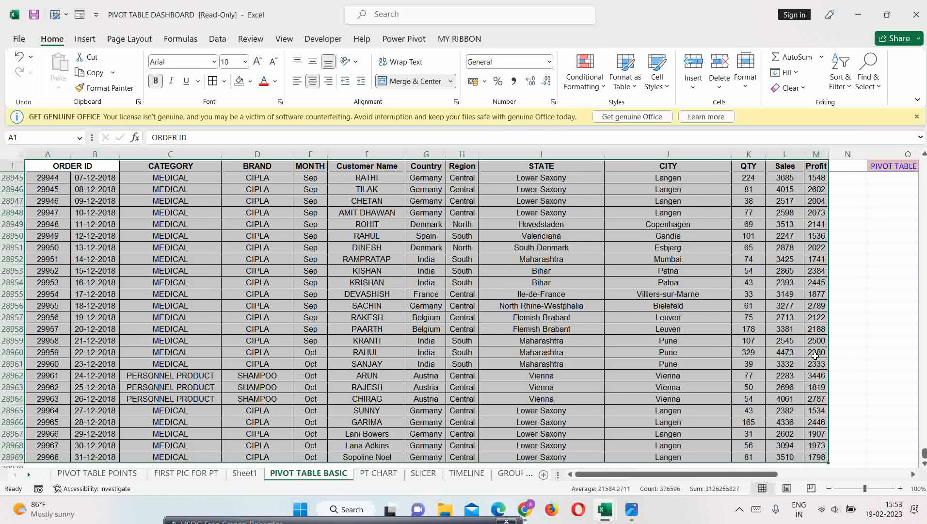
{"action": "left_click", "coordinate": [85, 39]}
{"action": "left_click", "coordinate": [29, 80]}
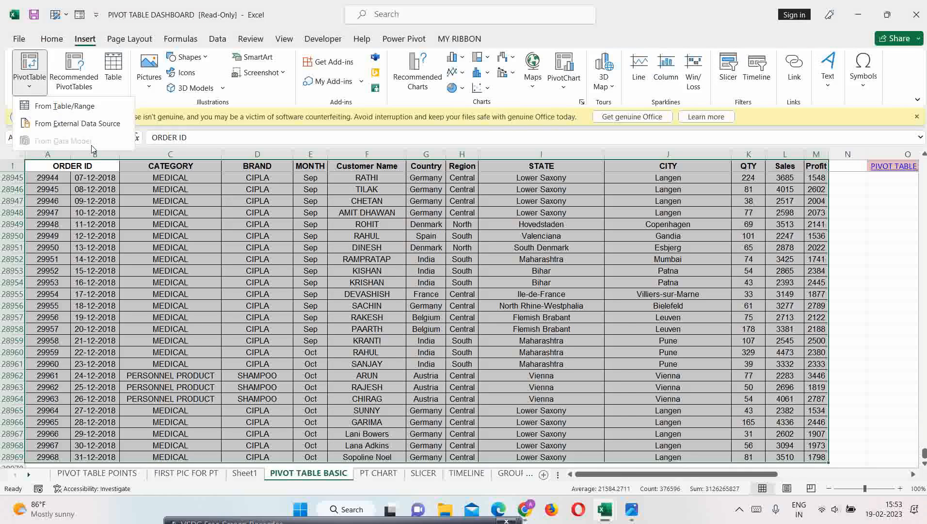
{"action": "left_click", "coordinate": [72, 107]}
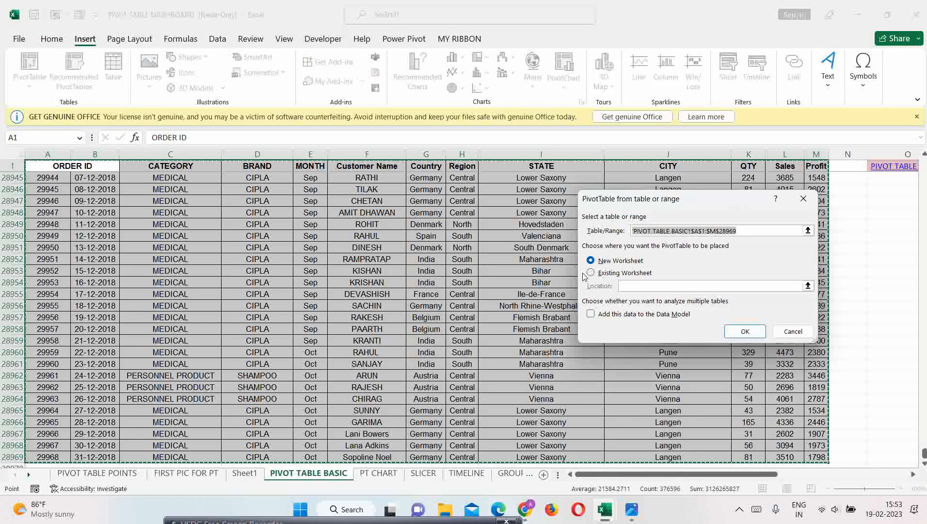
{"action": "left_click", "coordinate": [601, 275]}
{"action": "left_click", "coordinate": [734, 332]}
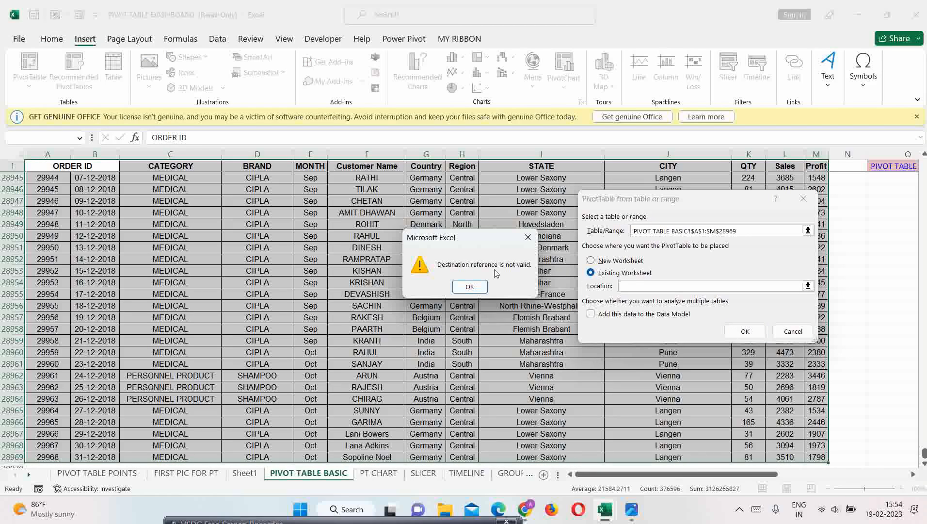
{"action": "left_click", "coordinate": [469, 286]}
{"action": "key", "text": "Escape"}
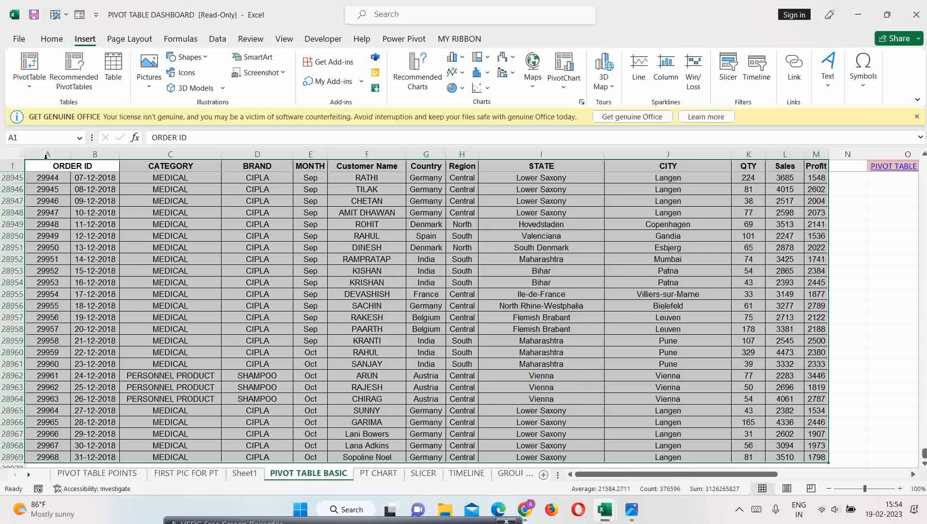
Step: Unmerge the ORDER ID header cells A1:B1 and go to cell B1
{"action": "left_click", "coordinate": [58, 166]}
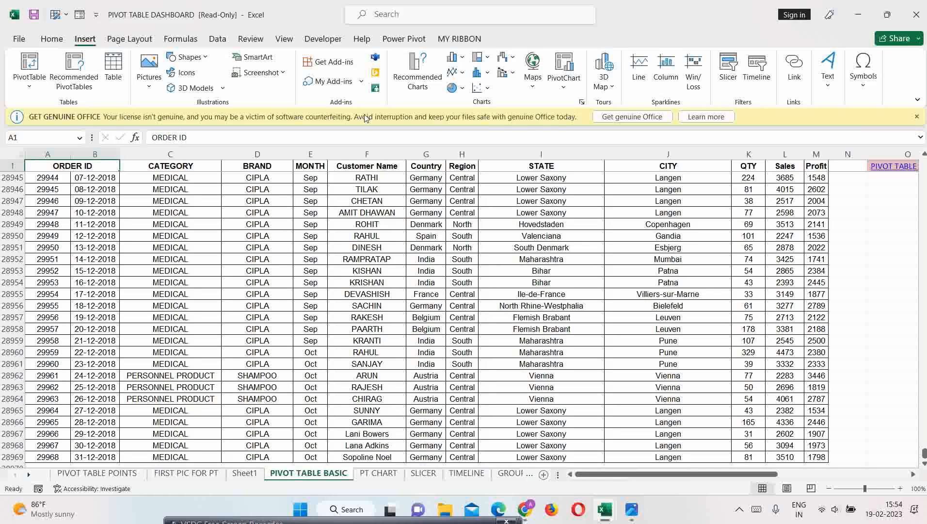
{"action": "left_click", "coordinate": [52, 39]}
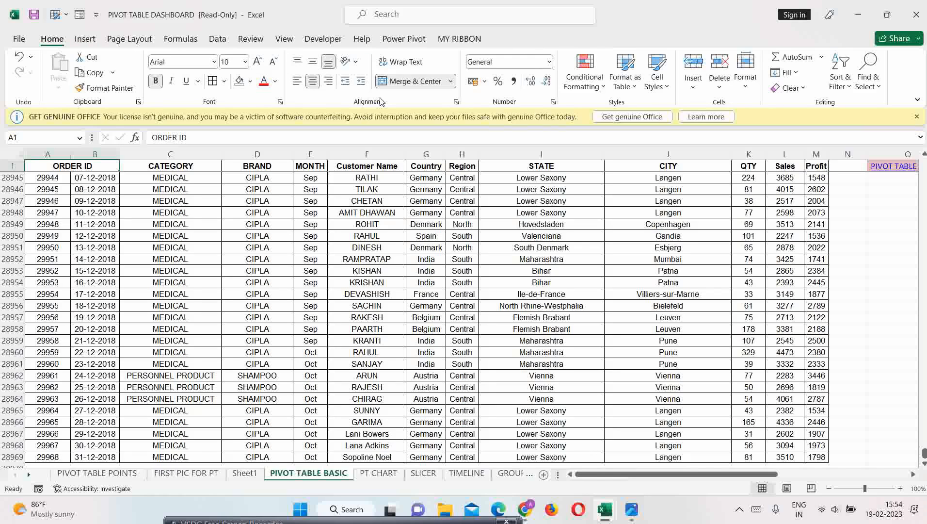
{"action": "key", "text": "alt"}
{"action": "key", "text": "h"}
{"action": "key", "text": "h"}
{"action": "key", "text": "m"}
{"action": "key", "text": "Escape"}
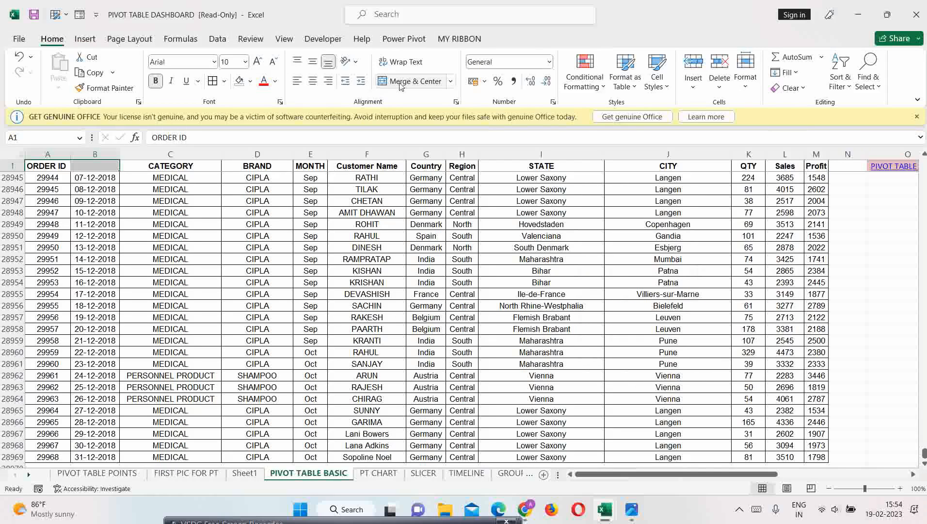
{"action": "key", "text": "Right"}
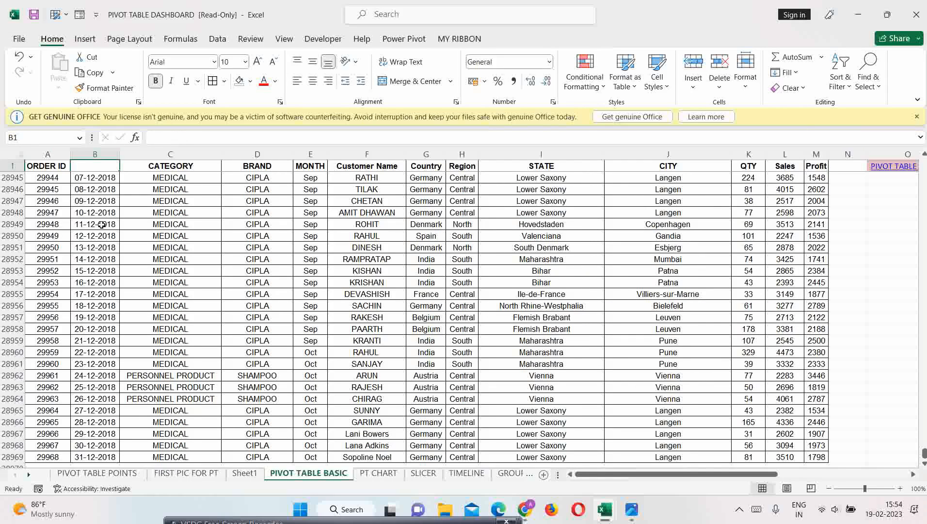
Step: Undo the unmerging and merging of A1:B1 to restore the Order Date header, and select the header row
{"action": "key", "text": "ctrl+z"}
{"action": "key", "text": "ctrl+z"}
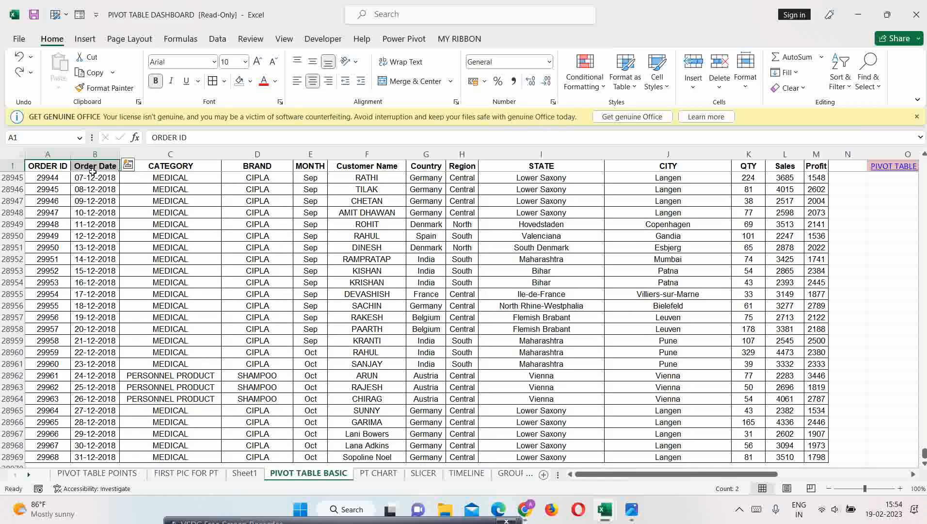
{"action": "key", "text": "ctrl+z"}
{"action": "left_click", "coordinate": [58, 166]}
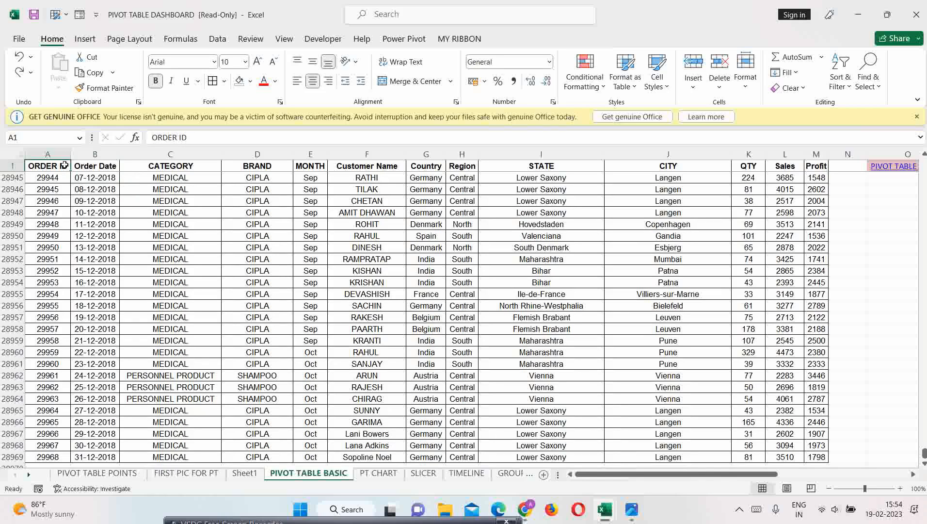
{"action": "key", "text": "ctrl+shift+Right"}
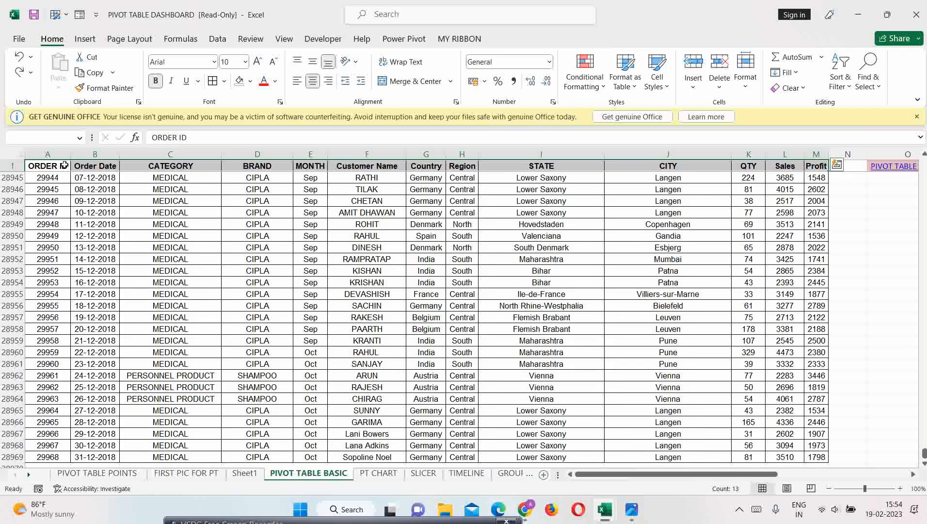
Step: Insert a blank row above the column headers and enter the title PIVOT TABLE in B1
{"action": "left_click", "coordinate": [133, 167]}
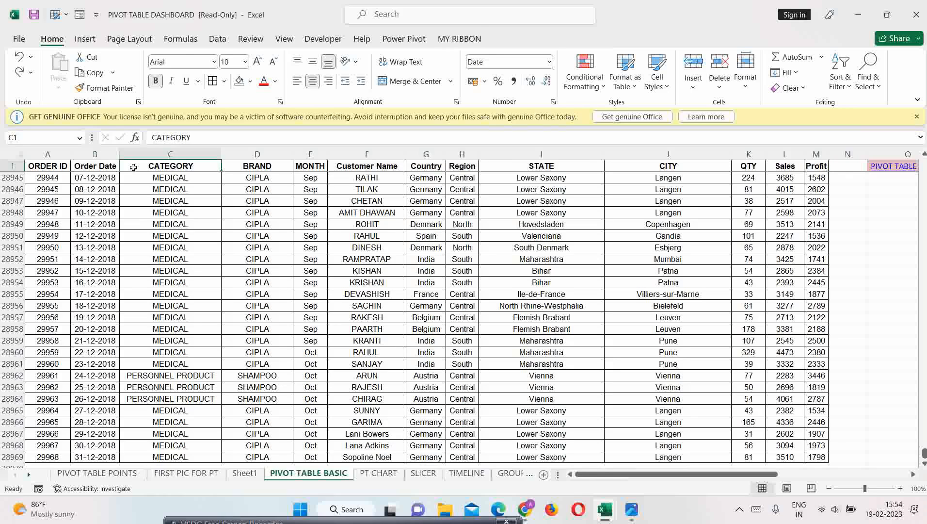
{"action": "key", "text": "alt"}
{"action": "key", "text": "i"}
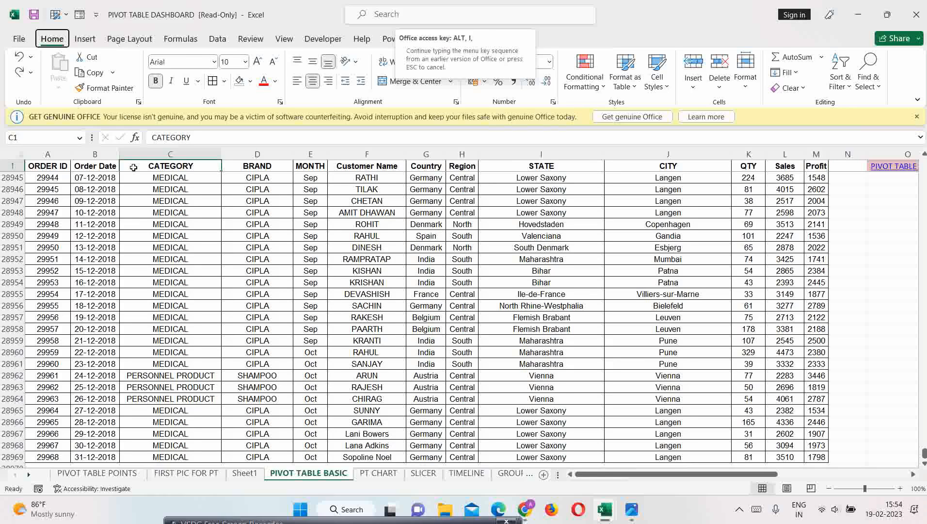
{"action": "key", "text": "r"}
{"action": "left_click", "coordinate": [85, 169]}
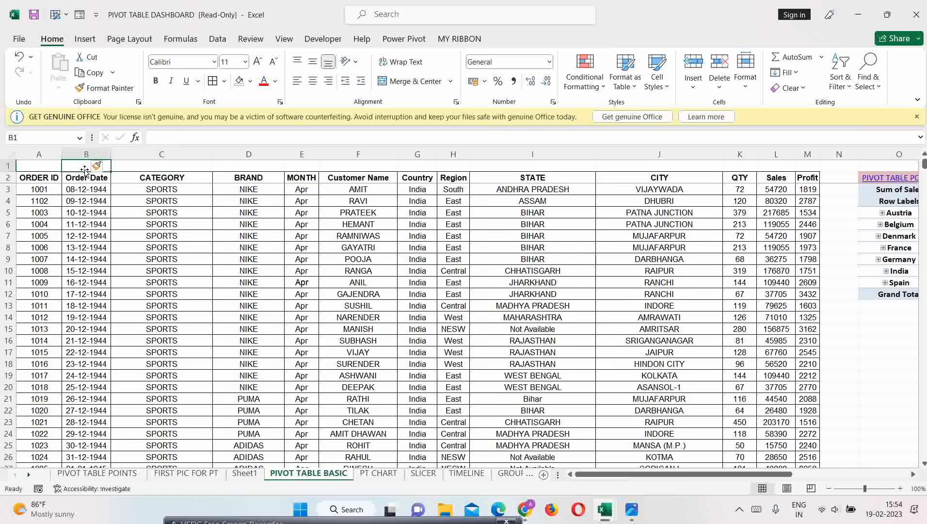
{"action": "type", "text": "PIVOT"}
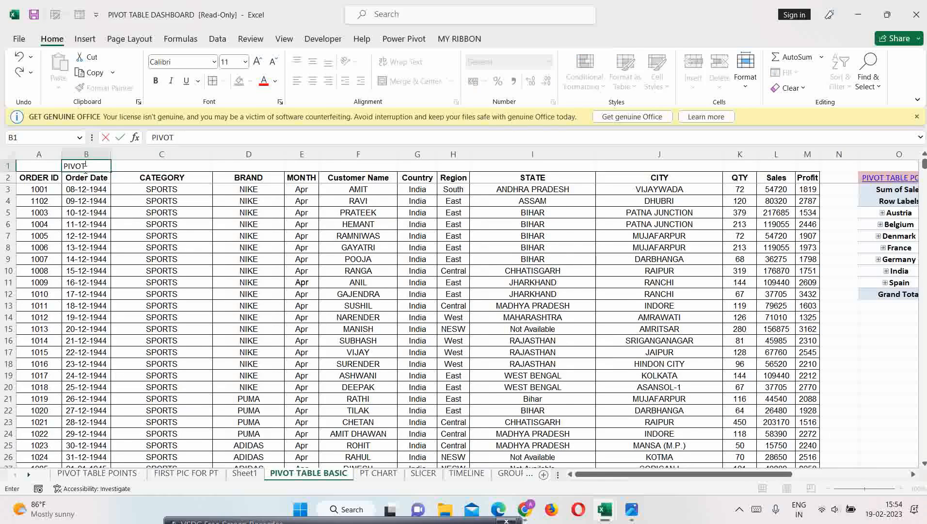
{"action": "type", "text": " TABLE"}
{"action": "key", "text": "Return"}
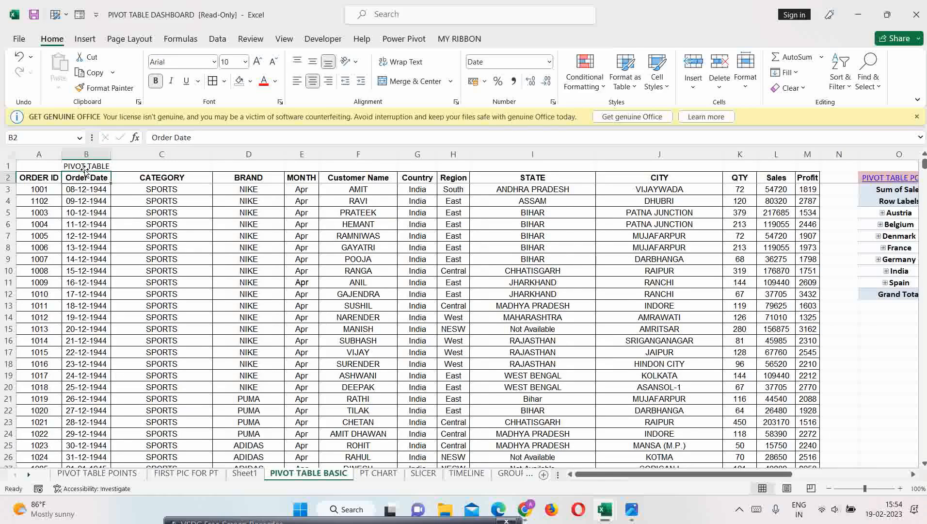
Step: Merge and center the PIVOT TABLE title across A1:M1 and make it bold
{"action": "left_click_drag", "start_coordinate": [53, 166], "coordinate": [811, 168]}
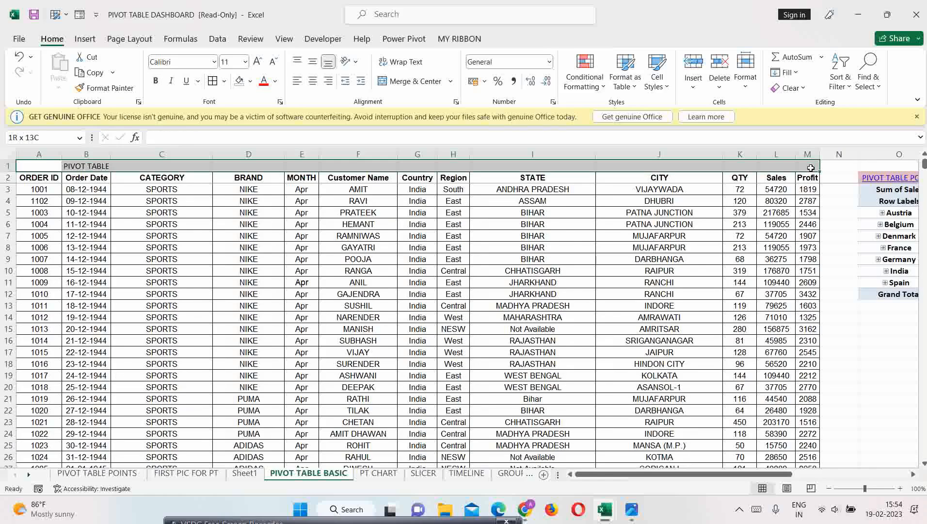
{"action": "left_click", "coordinate": [401, 85]}
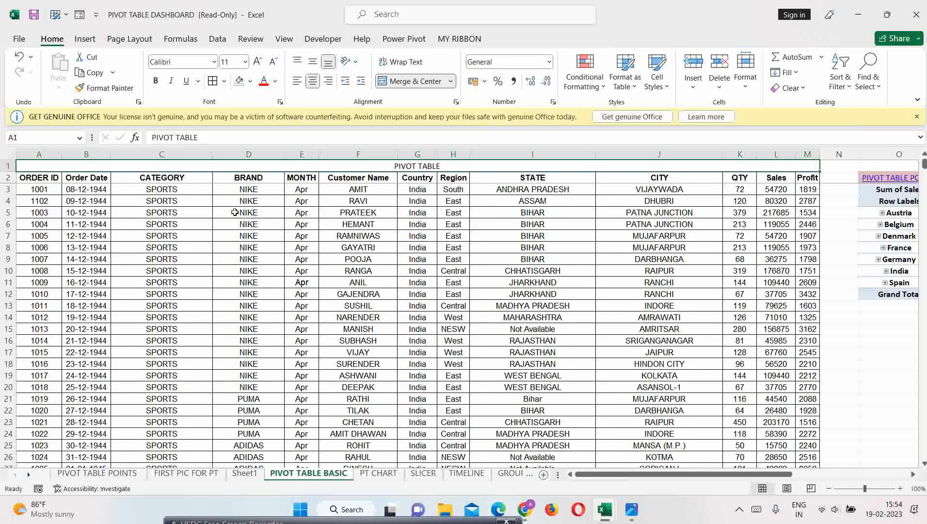
{"action": "key", "text": "ctrl+b"}
{"action": "left_click", "coordinate": [25, 176]}
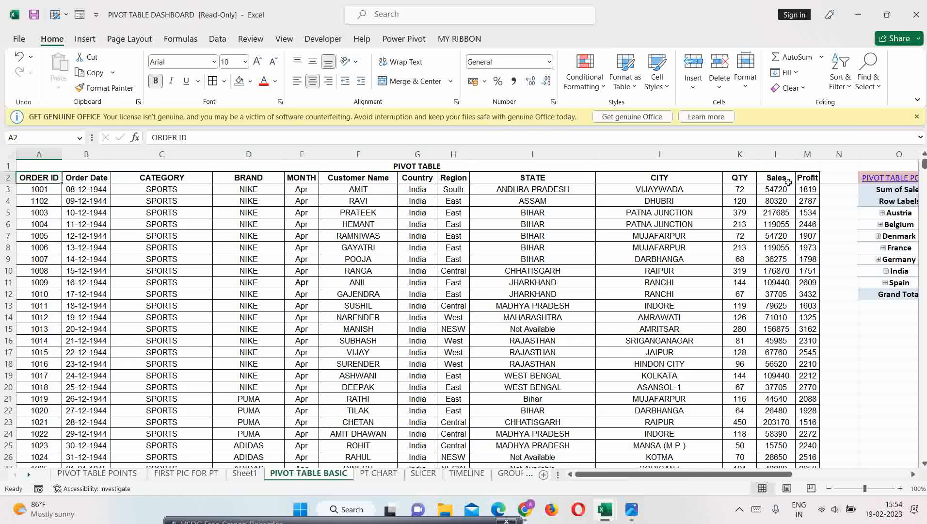
{"action": "left_click_drag", "start_coordinate": [789, 182], "coordinate": [808, 177]}
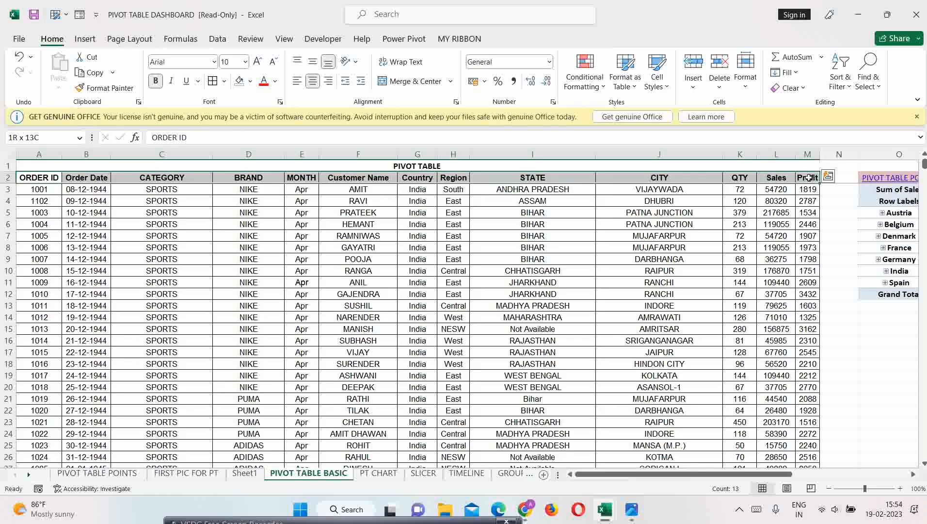
{"action": "key", "text": "ctrl+shift+Down"}
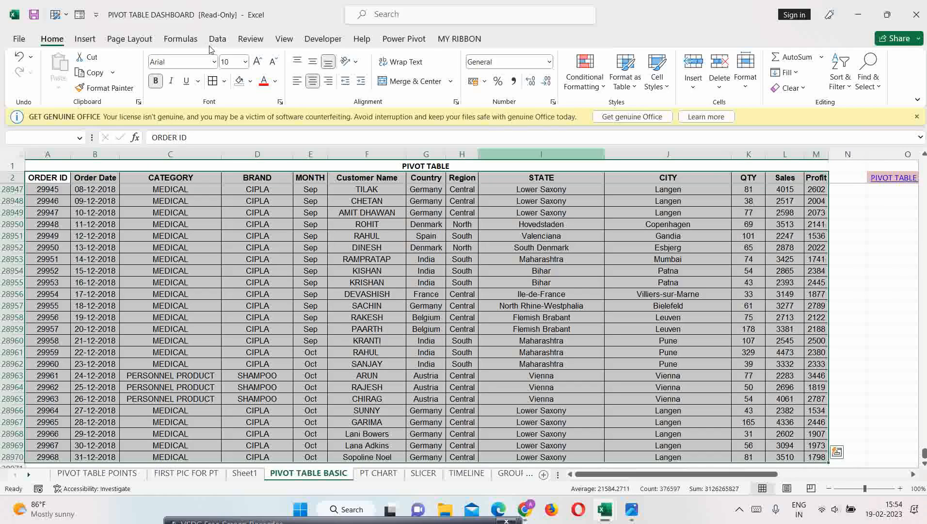
{"action": "left_click", "coordinate": [94, 43]}
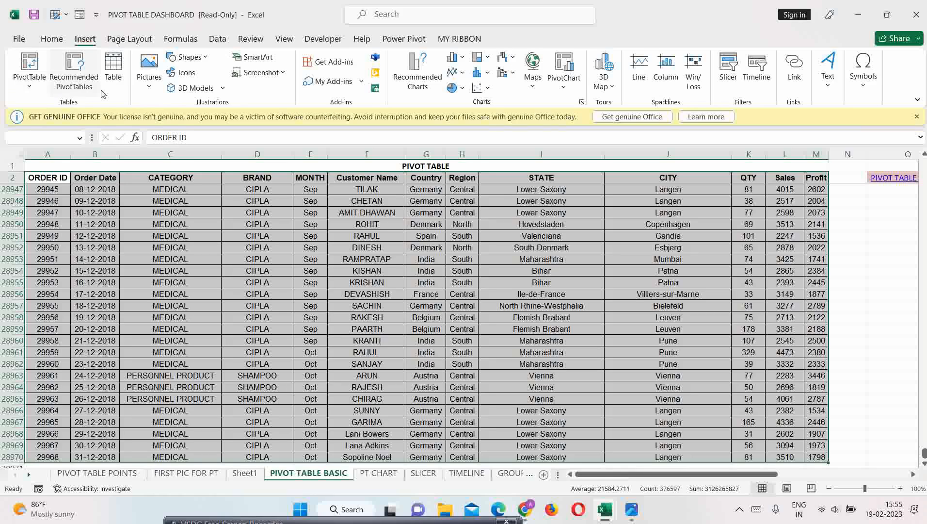
{"action": "left_click", "coordinate": [29, 87]}
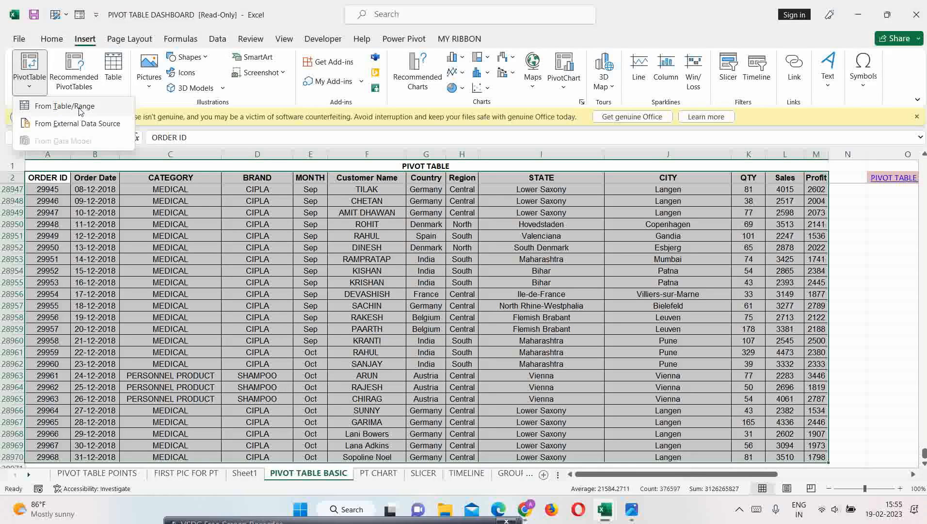
{"action": "left_click", "coordinate": [65, 106]}
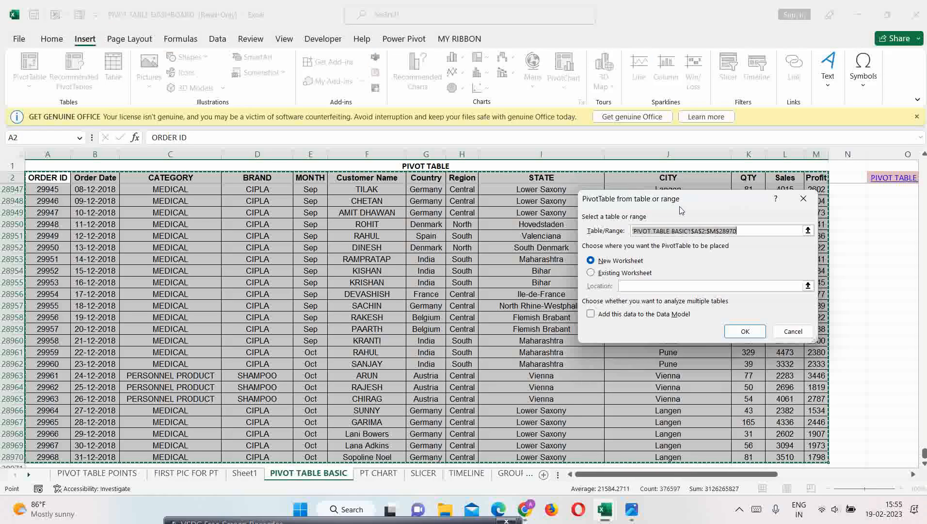
{"action": "left_click_drag", "start_coordinate": [679, 206], "coordinate": [345, 212]}
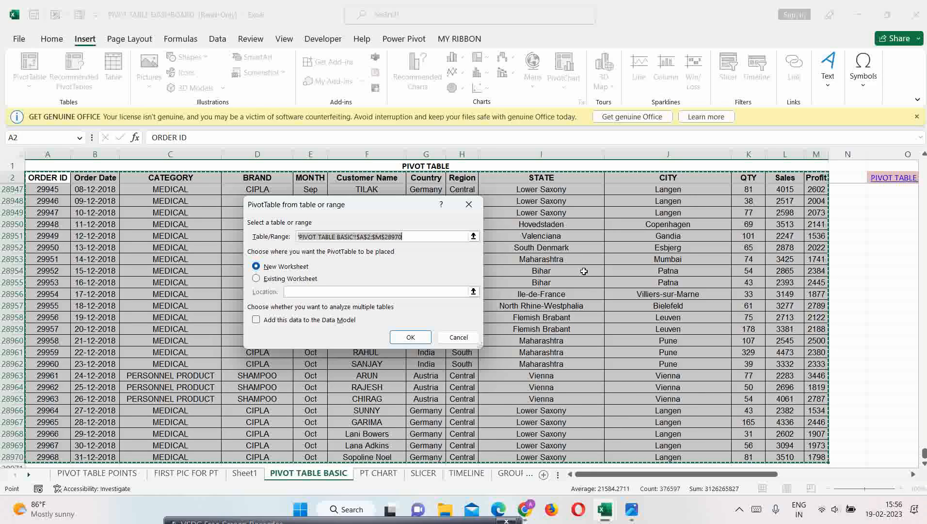
{"action": "left_click_drag", "start_coordinate": [665, 475], "coordinate": [766, 475]}
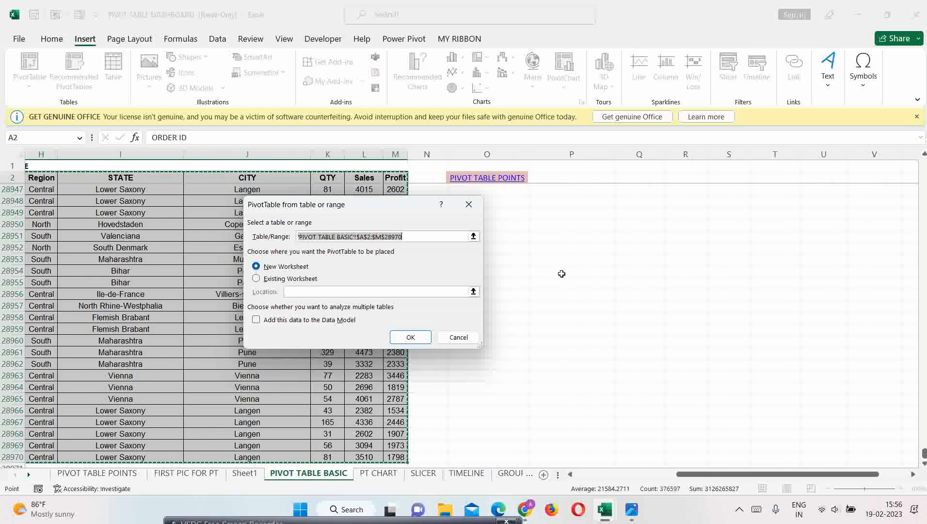
{"action": "scroll", "coordinate": [540, 275], "scroll_direction": "up", "scroll_amount": 20}
{"action": "scroll", "coordinate": [502, 331], "scroll_direction": "up", "scroll_amount": 15}
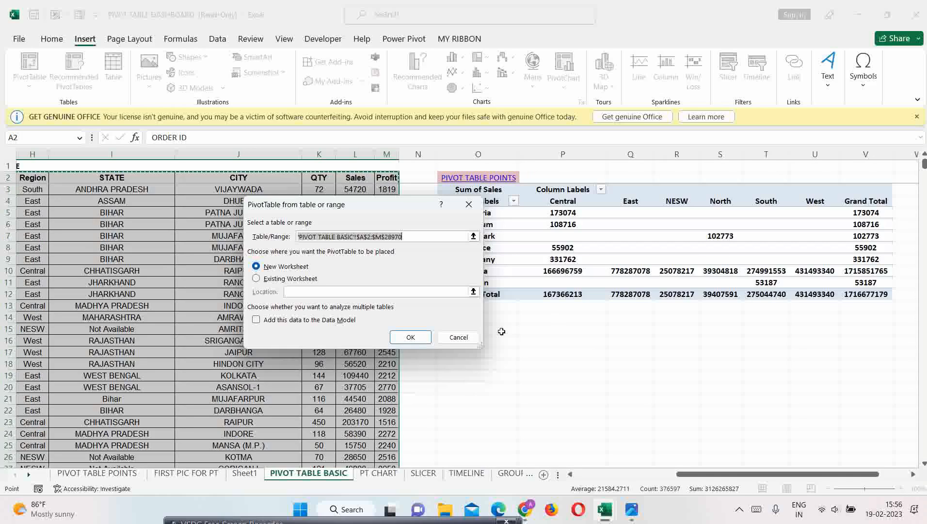
{"action": "left_click", "coordinate": [458, 337]}
Step: Delete the entire columns O to V that hold the existing pivot table beside the sales data
{"action": "left_click", "coordinate": [494, 326]}
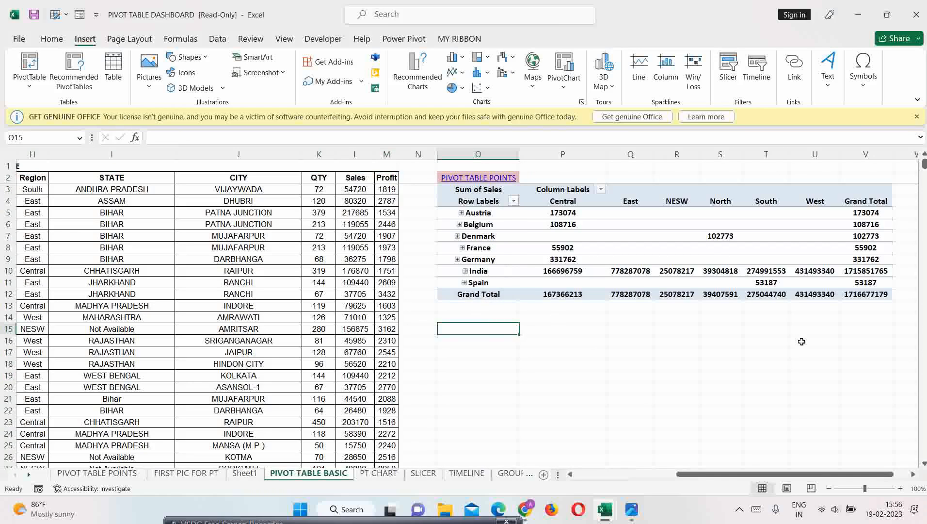
{"action": "left_click", "coordinate": [862, 342], "text": "shift"}
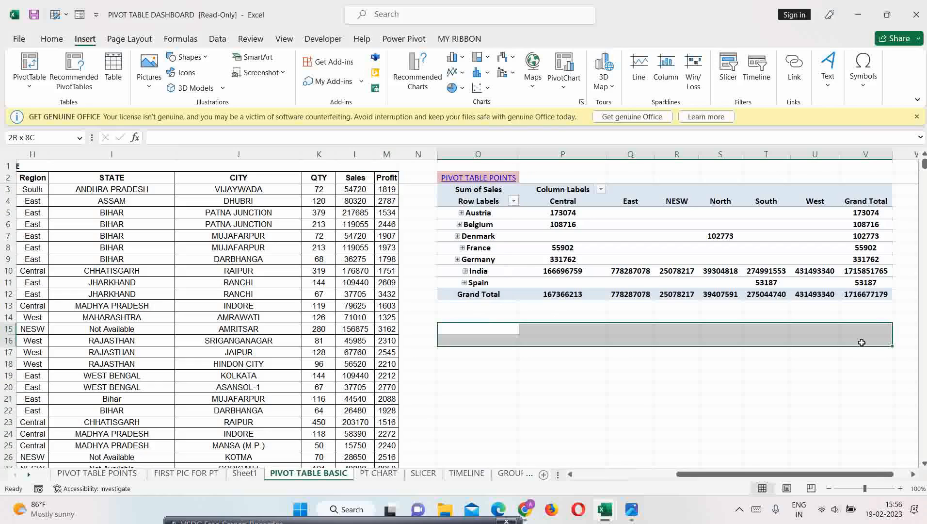
{"action": "key", "text": "alt+e"}
{"action": "key", "text": "d"}
{"action": "key", "text": "c"}
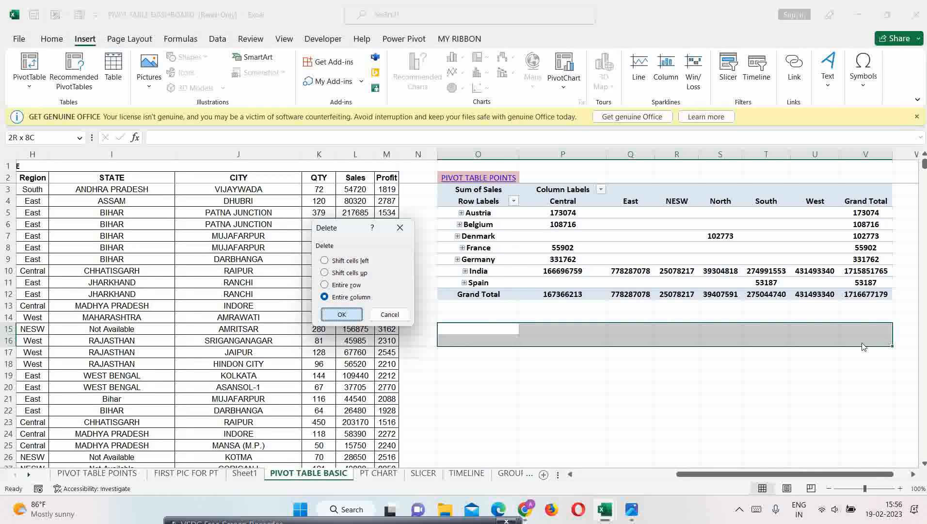
{"action": "key", "text": "Return"}
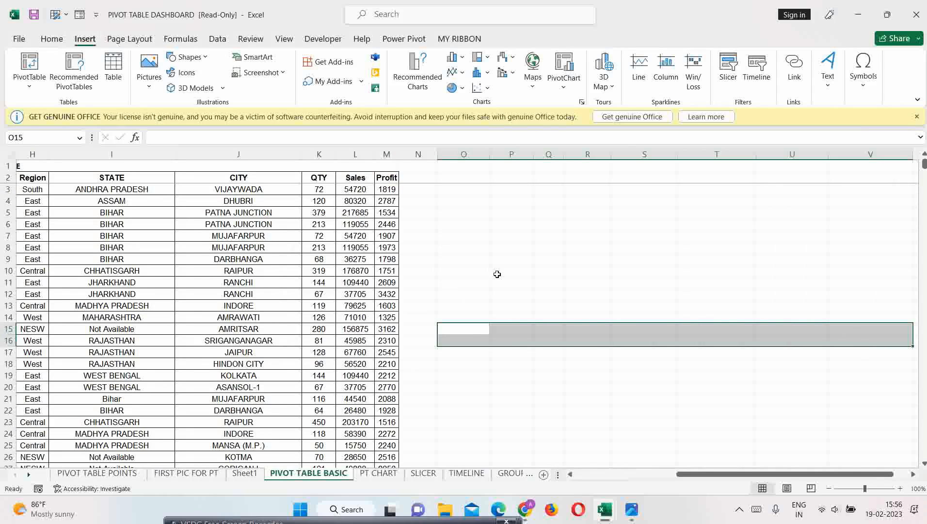
{"action": "left_click", "coordinate": [497, 271]}
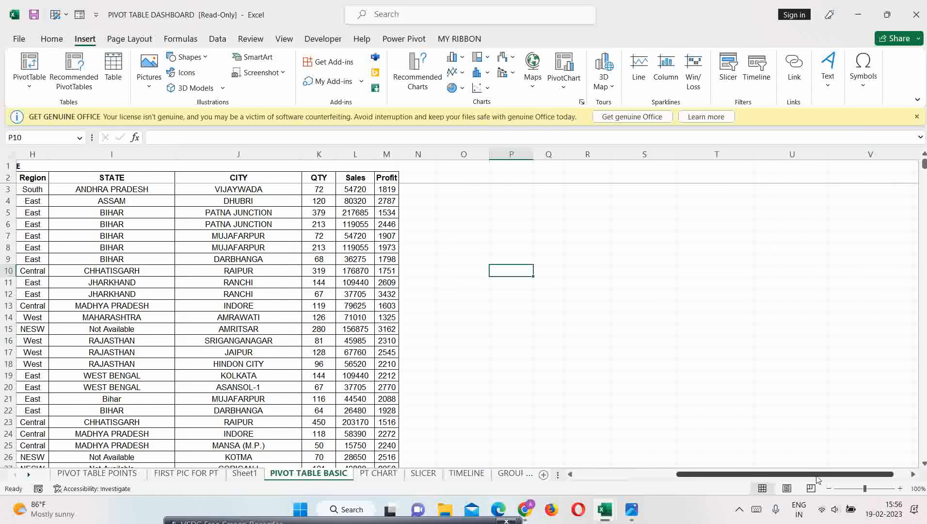
Step: Select the sales data from the ORDER ID header in A2 to M28970 and start a PivotTable from this range
{"action": "left_click_drag", "start_coordinate": [818, 477], "coordinate": [716, 477]}
{"action": "left_click", "coordinate": [50, 179]}
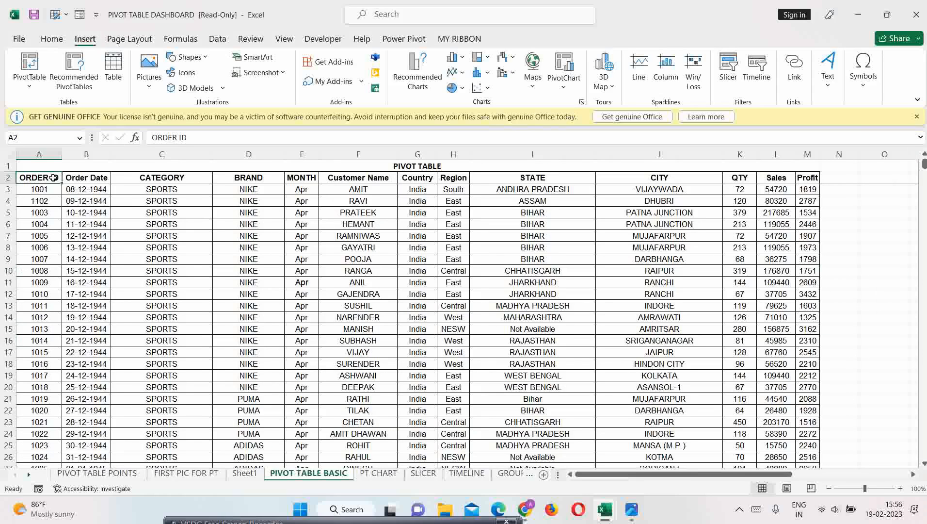
{"action": "key", "text": "ctrl+shift+Right"}
{"action": "key", "text": "ctrl+shift+Down"}
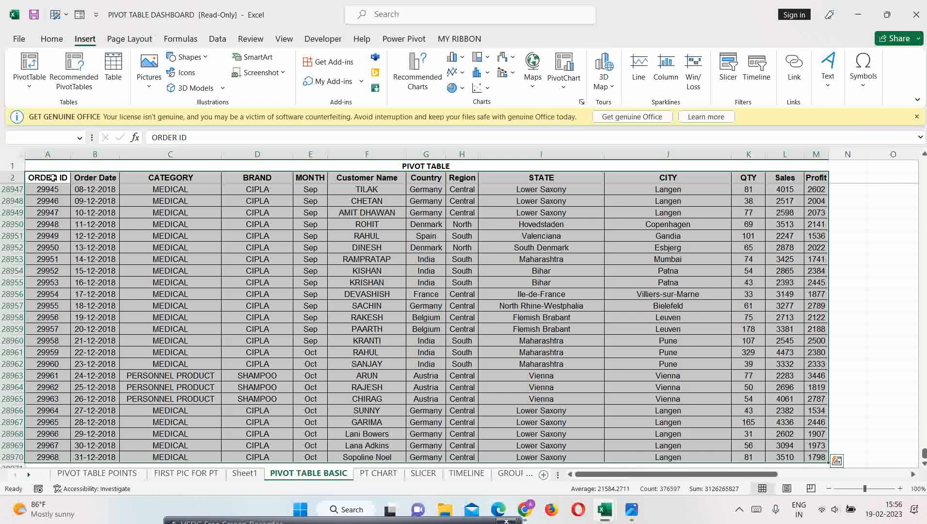
{"action": "left_click", "coordinate": [40, 61]}
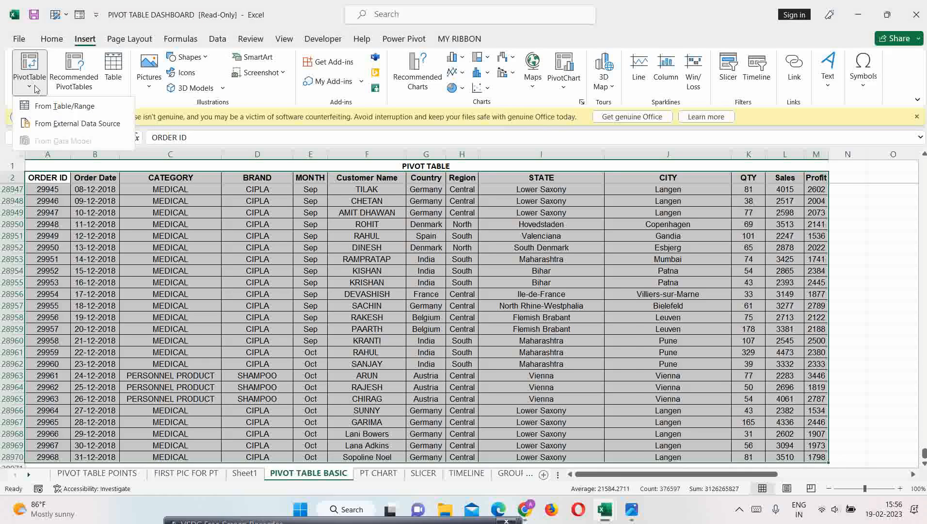
{"action": "left_click", "coordinate": [43, 107]}
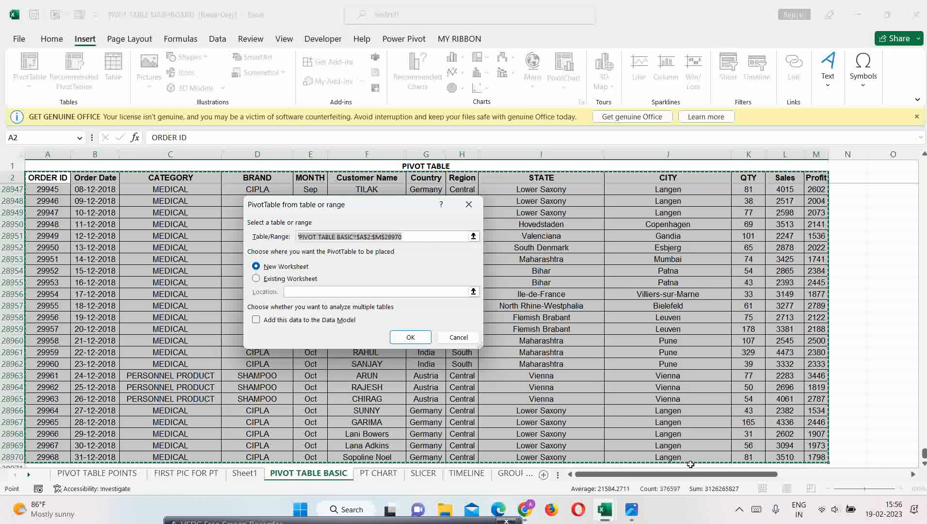
Step: Place the PivotTable in the existing worksheet at cell P4 and create it
{"action": "left_click_drag", "start_coordinate": [678, 473], "coordinate": [766, 477]}
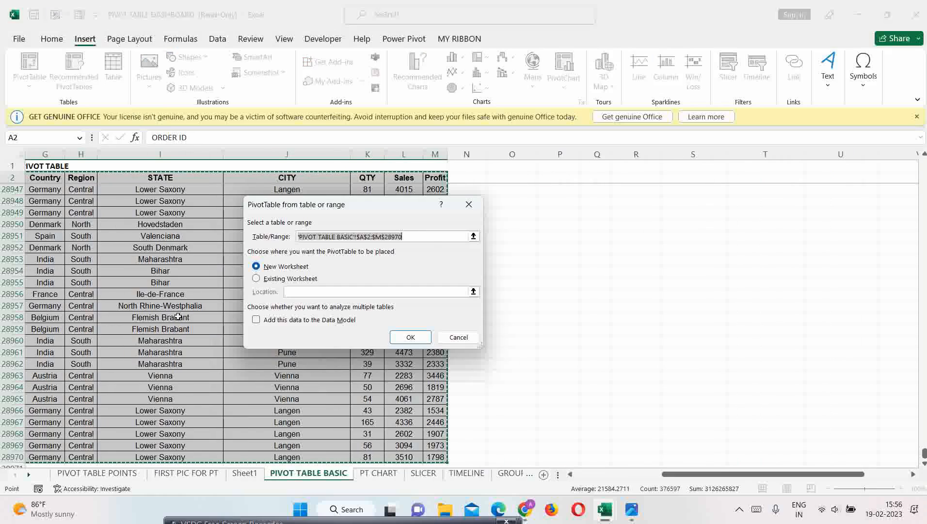
{"action": "left_click", "coordinate": [256, 279]}
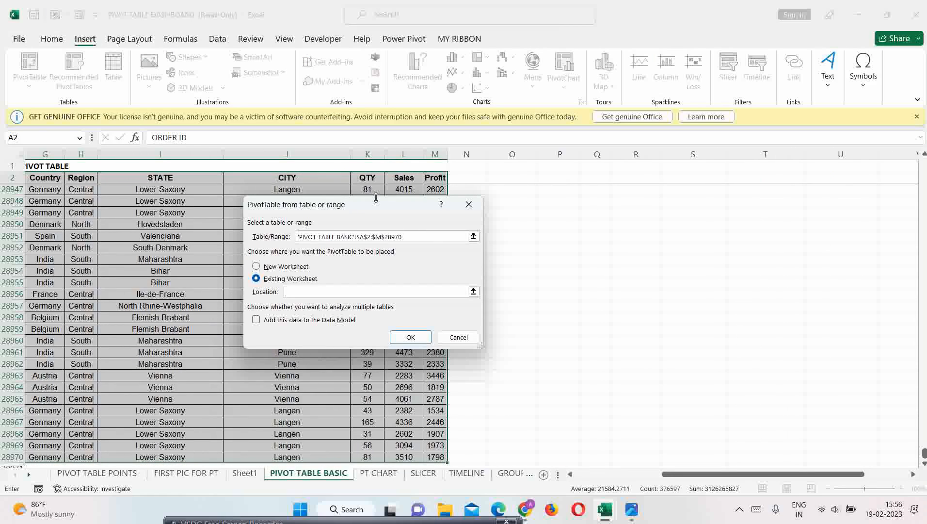
{"action": "left_click_drag", "start_coordinate": [352, 208], "coordinate": [289, 226]}
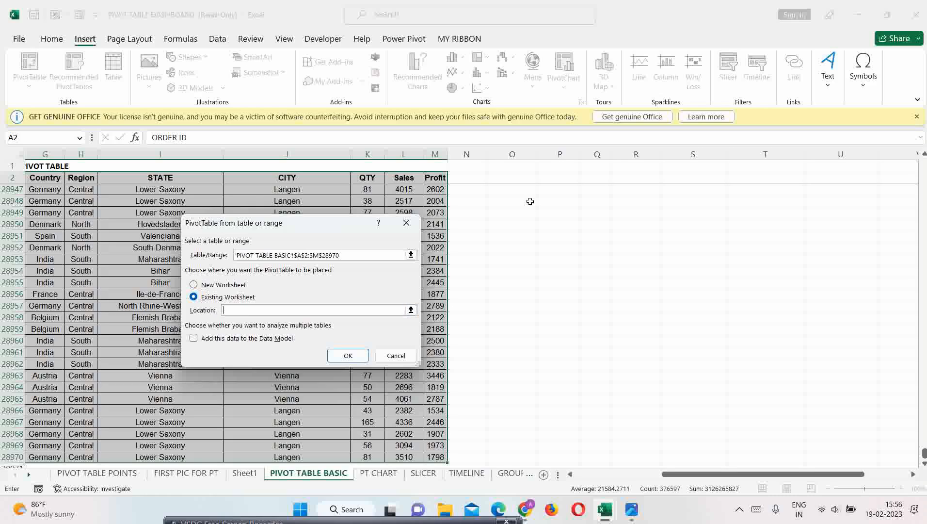
{"action": "left_click_drag", "start_coordinate": [924, 457], "coordinate": [924, 165]}
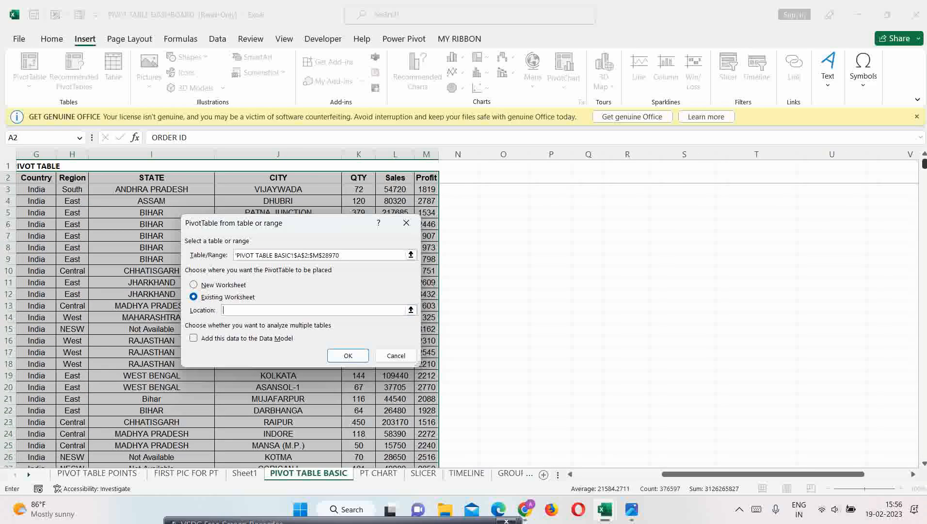
{"action": "left_click", "coordinate": [541, 199]}
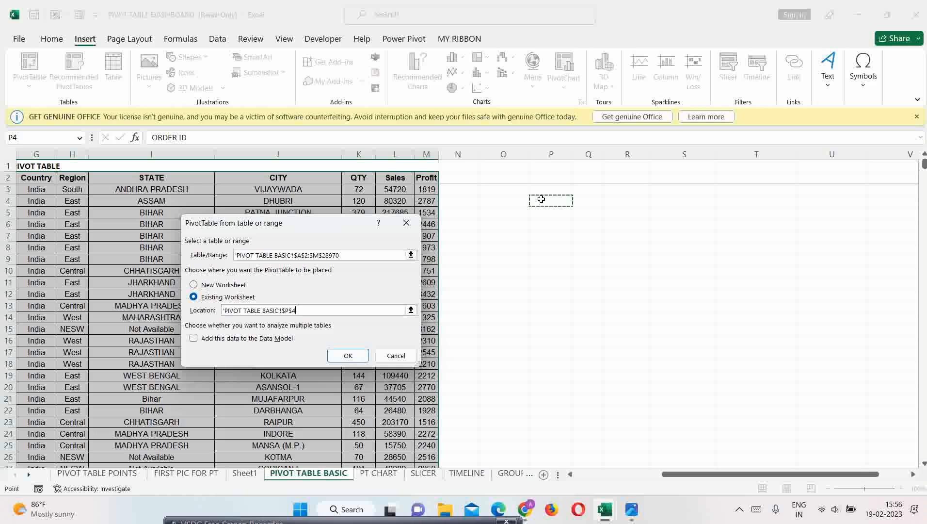
{"action": "left_click", "coordinate": [354, 358]}
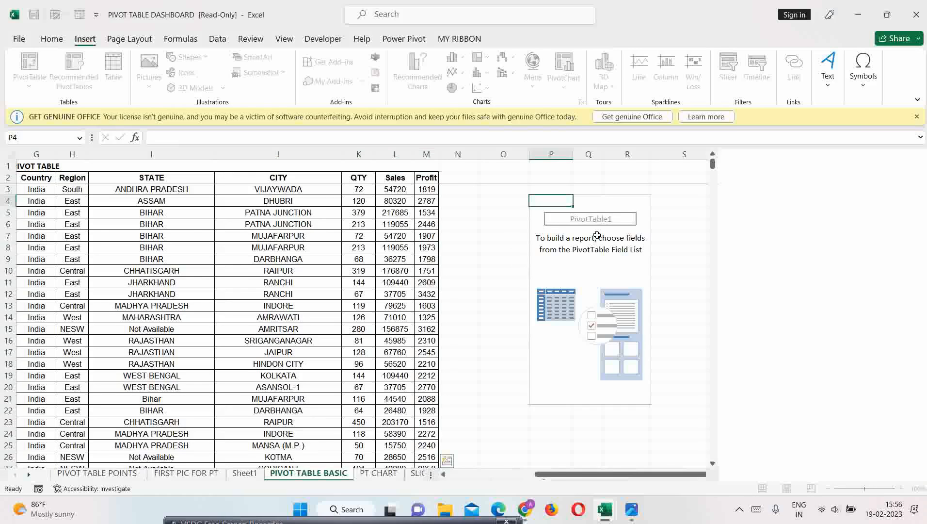
Step: Alternate the selection between cells inside and outside the empty PivotTable to examine when its field list and contextual tools are available
{"action": "left_click_drag", "start_coordinate": [551, 474], "coordinate": [594, 475]}
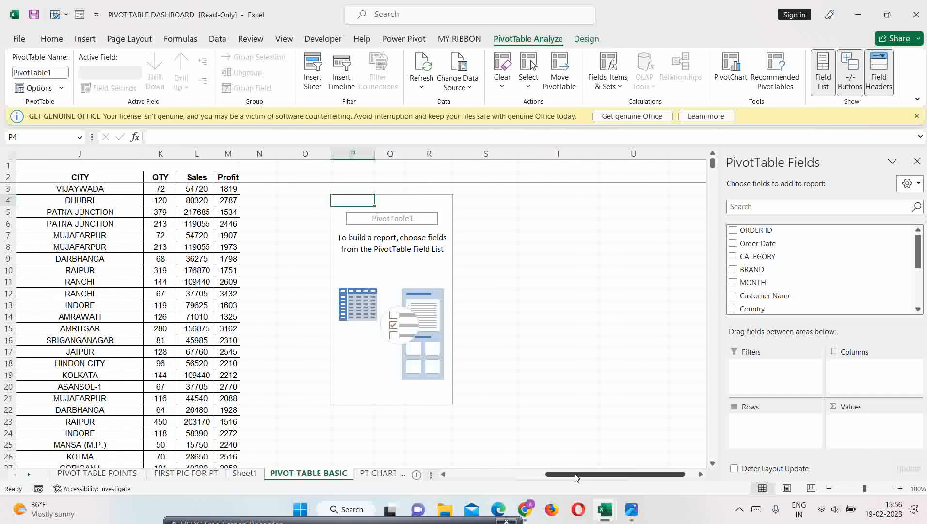
{"action": "mouse_move", "coordinate": [576, 477]}
{"action": "left_mouse_down"}
{"action": "mouse_move", "coordinate": [534, 478]}
{"action": "mouse_move", "coordinate": [577, 477]}
{"action": "left_mouse_up"}
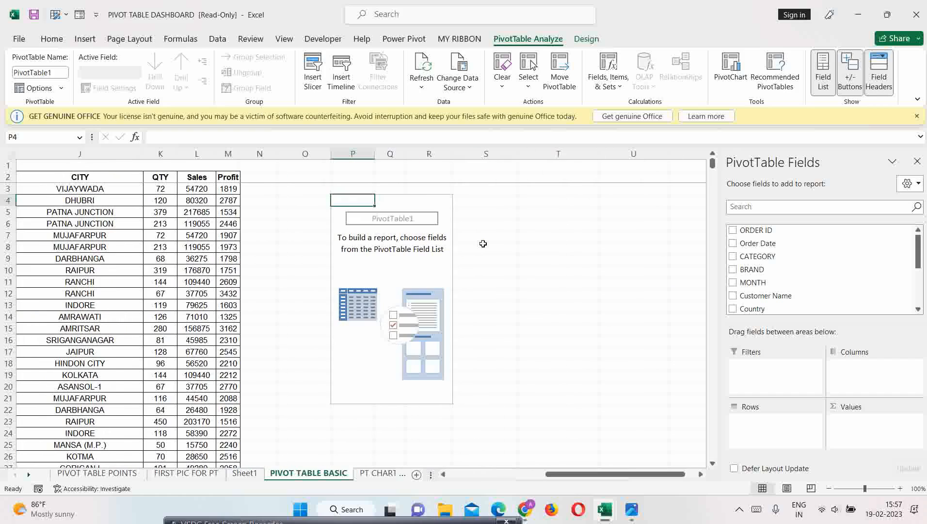
{"action": "left_click", "coordinate": [384, 199]}
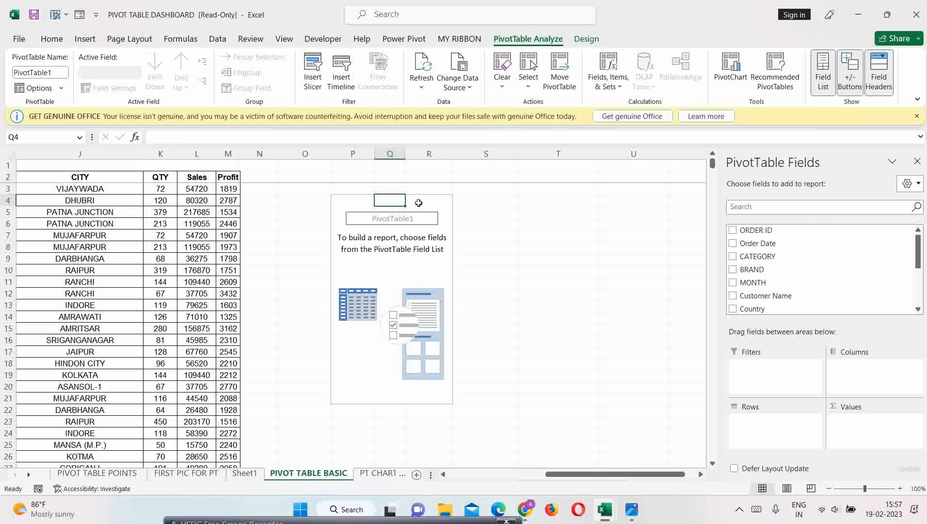
{"action": "left_click", "coordinate": [533, 201]}
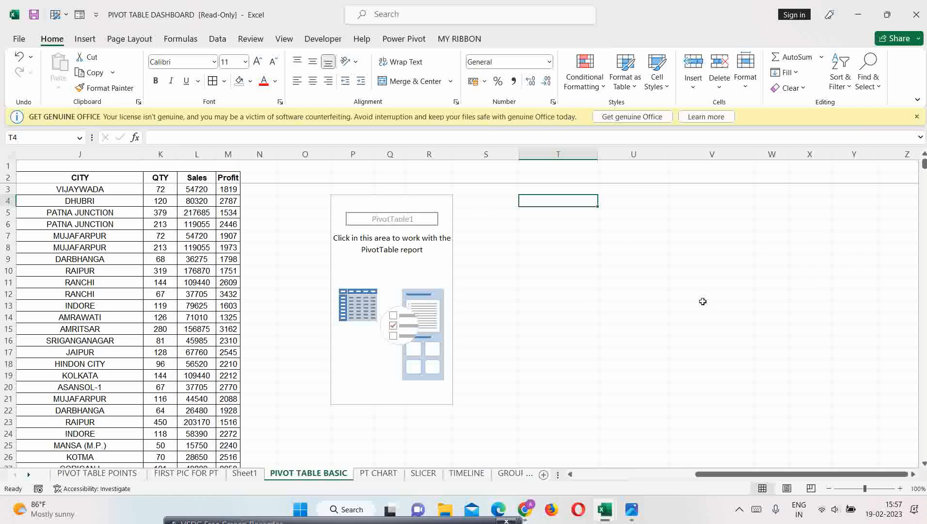
{"action": "left_click", "coordinate": [390, 204]}
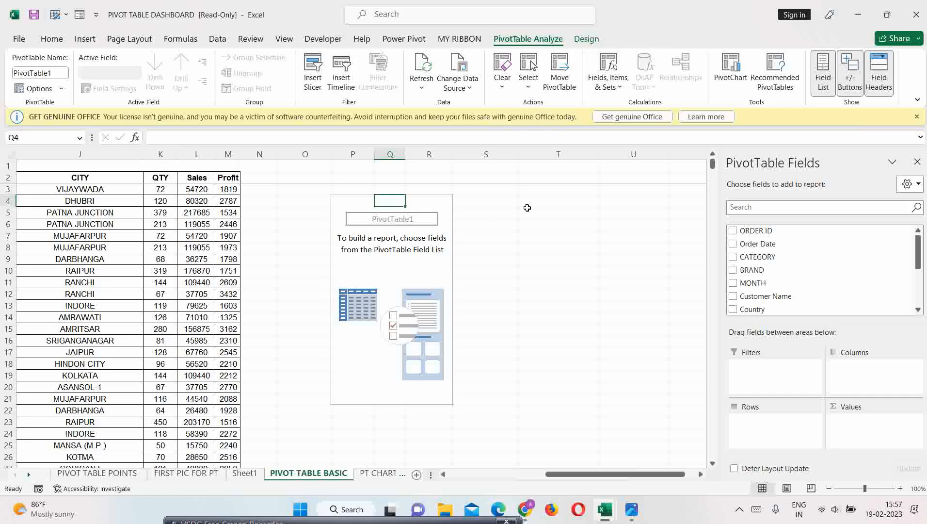
{"action": "left_click", "coordinate": [532, 204]}
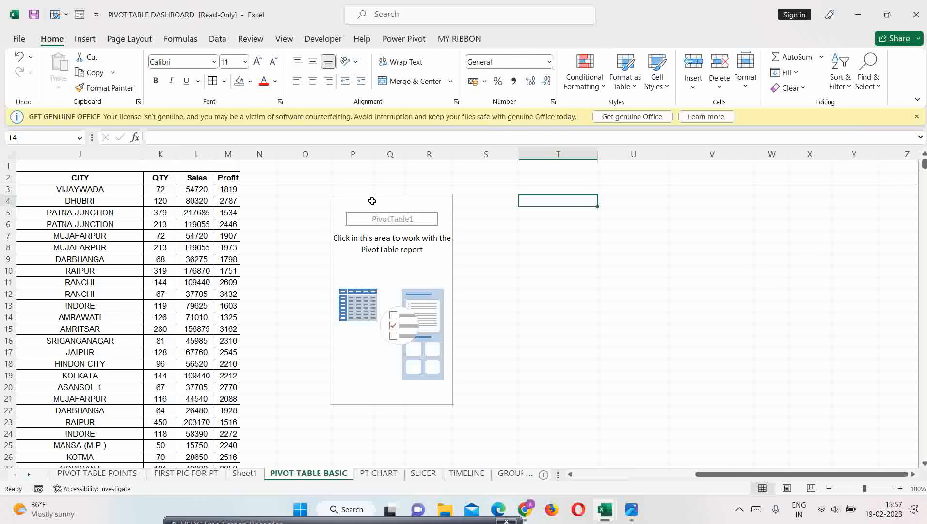
{"action": "left_click", "coordinate": [372, 201]}
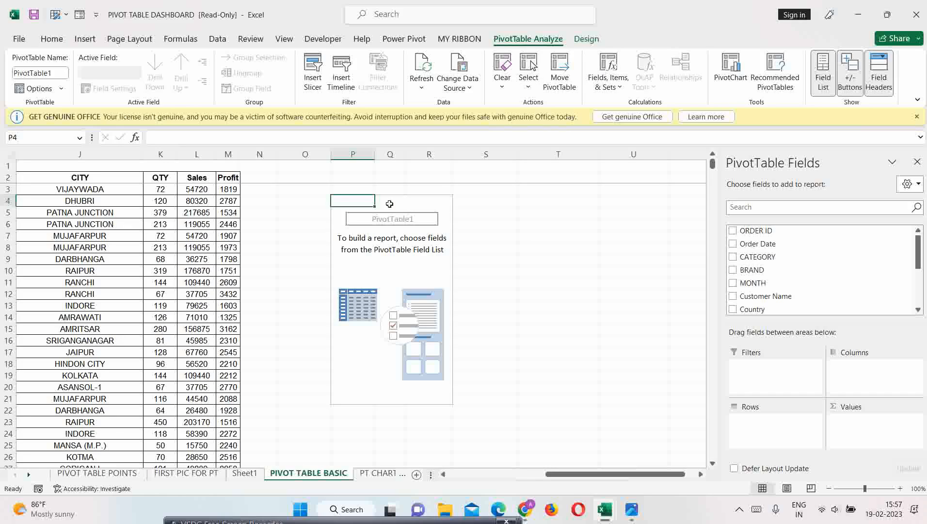
{"action": "left_click", "coordinate": [389, 201]}
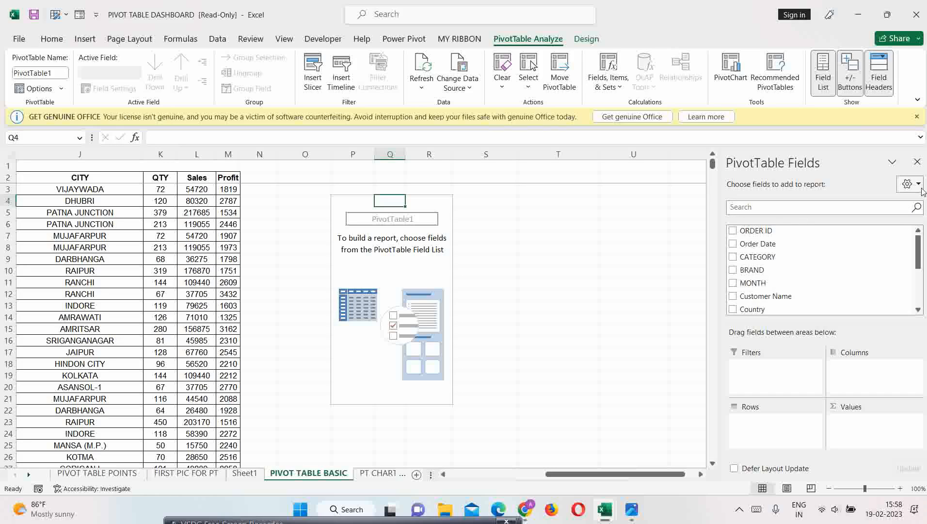
Step: Try the Side-By-Side, Fields Section Only and Areas Section Only (2 by 2) layouts of the field list and return to the Stacked layout
{"action": "left_click", "coordinate": [919, 185]}
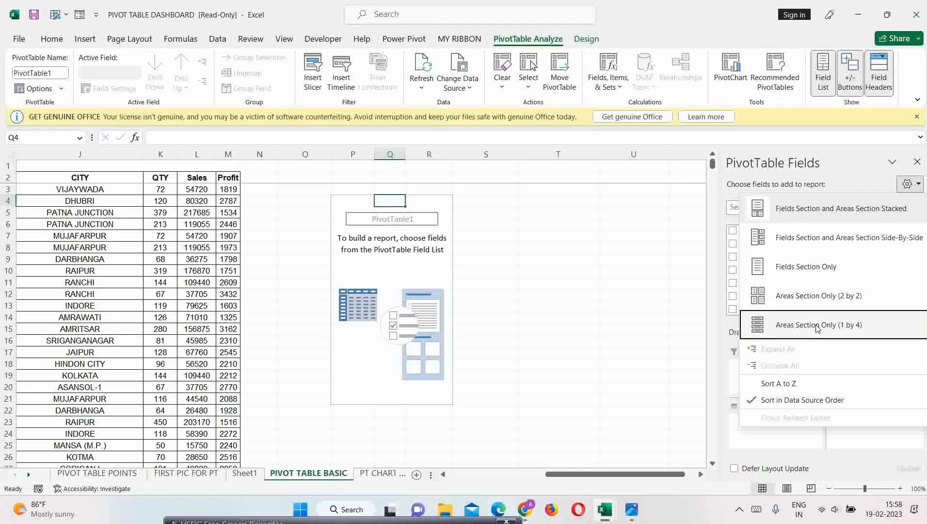
{"action": "left_click", "coordinate": [825, 246]}
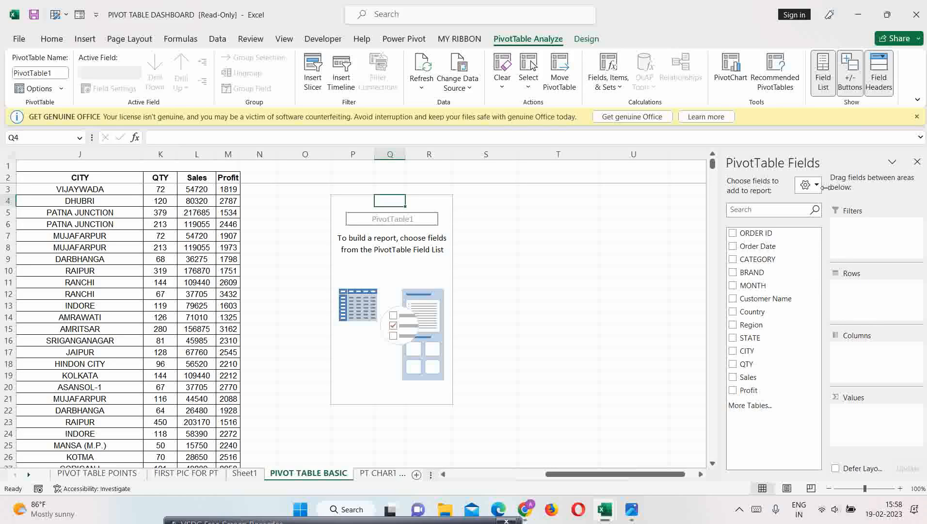
{"action": "left_click", "coordinate": [818, 185]}
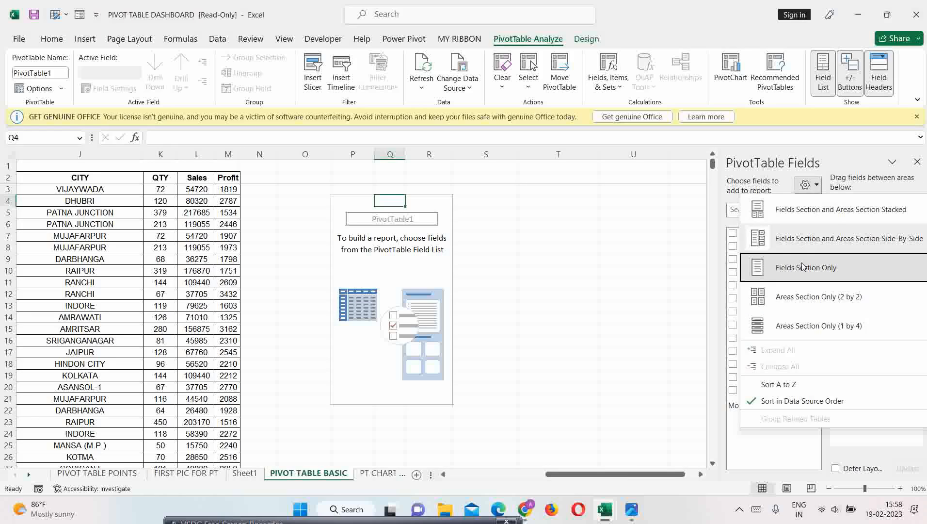
{"action": "left_click", "coordinate": [776, 267]}
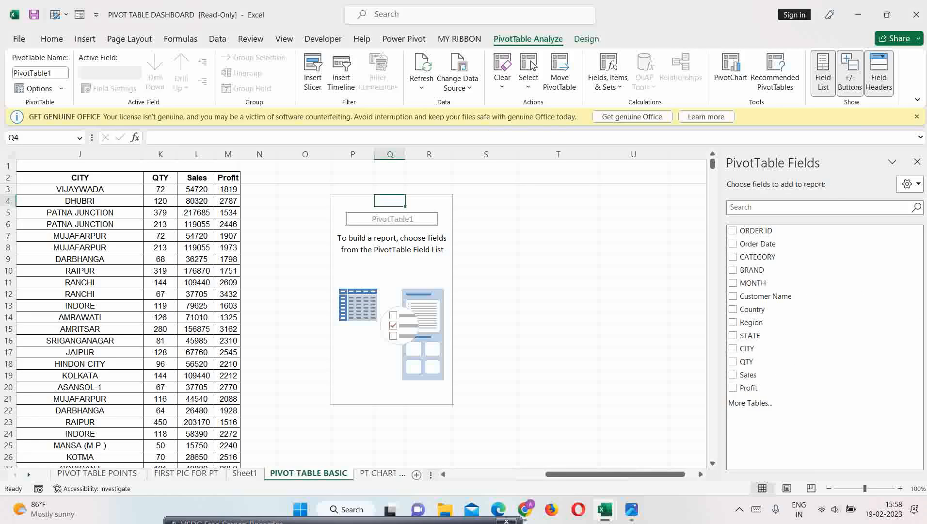
{"action": "left_click", "coordinate": [909, 184]}
{"action": "left_click", "coordinate": [846, 300]}
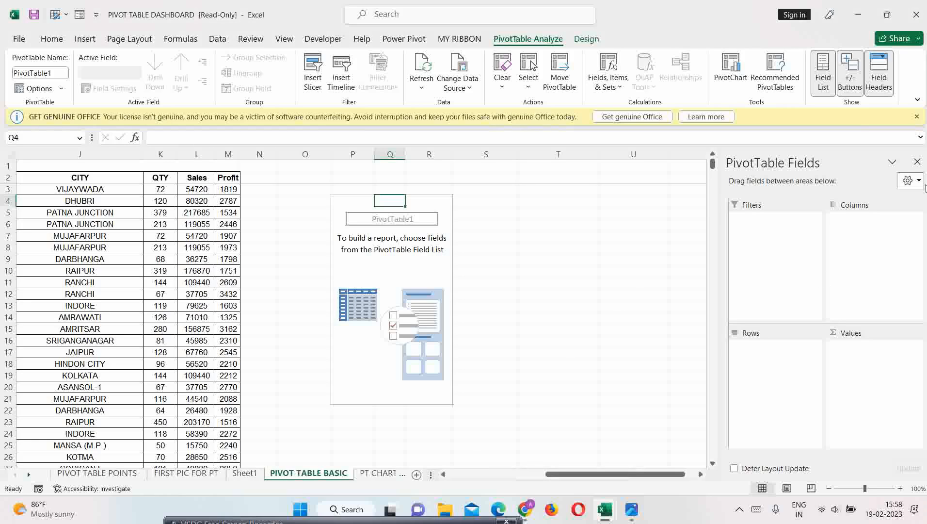
{"action": "left_click", "coordinate": [919, 182]}
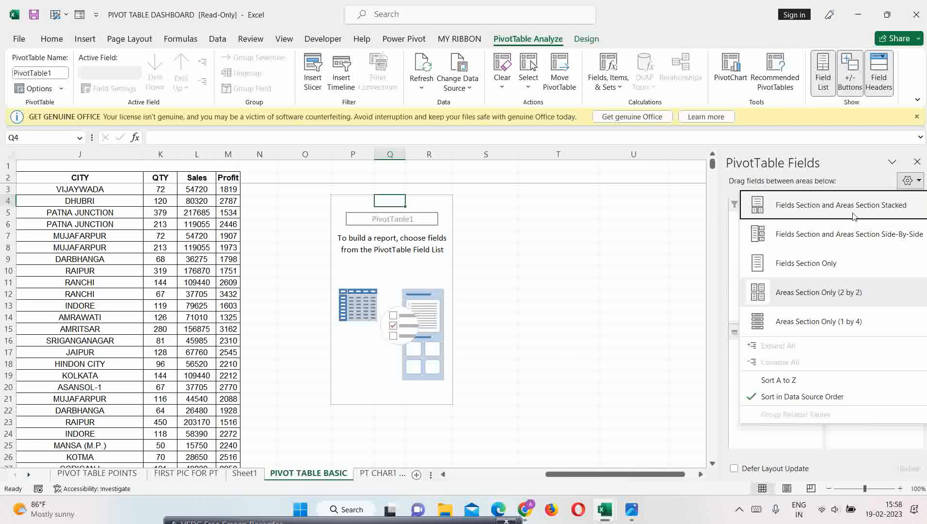
{"action": "left_click", "coordinate": [854, 205]}
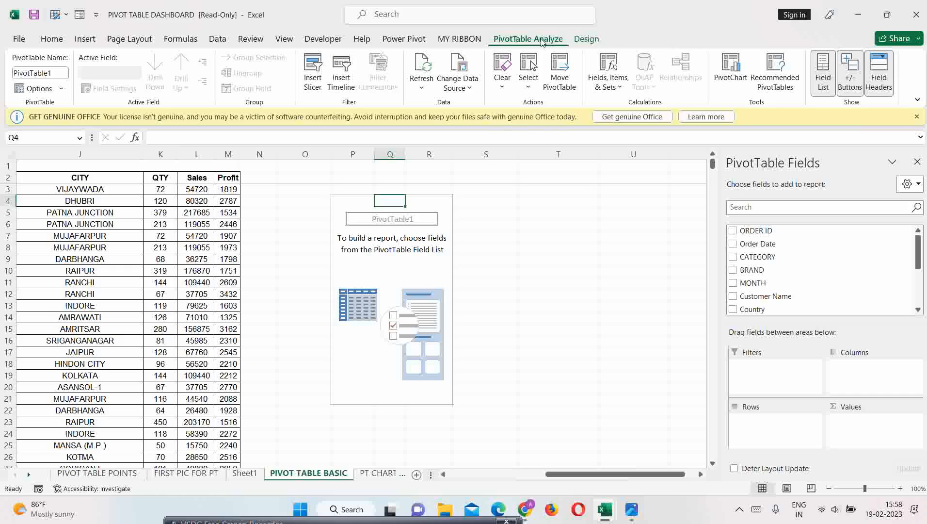
Step: Add the Country field to the PivotTable's Rows area and the Sales field to its Values area
{"action": "left_click", "coordinate": [586, 39]}
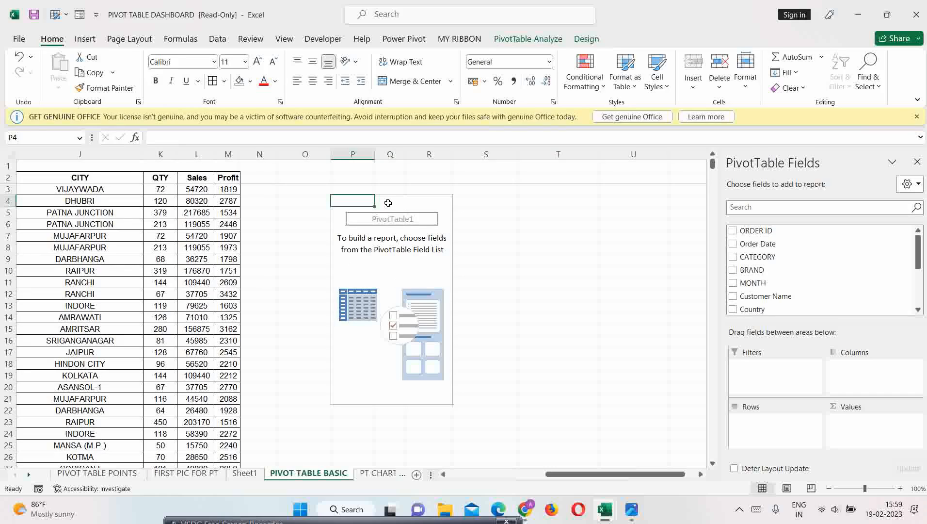
{"action": "left_click", "coordinate": [383, 201]}
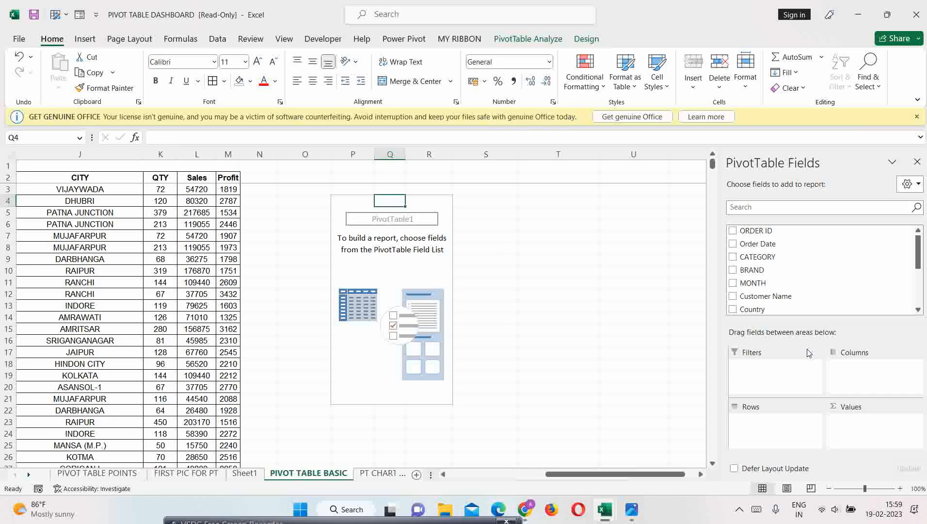
{"action": "left_click_drag", "start_coordinate": [918, 261], "coordinate": [918, 277]}
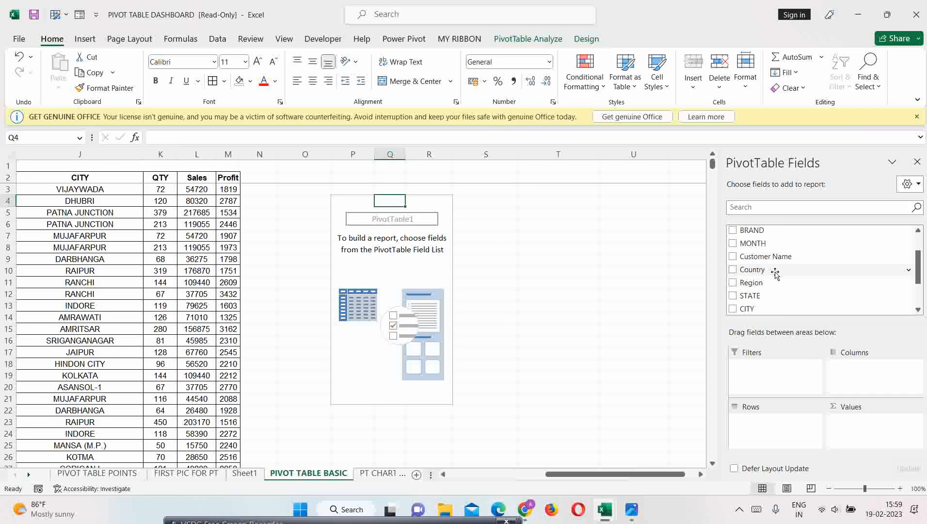
{"action": "left_click_drag", "start_coordinate": [775, 274], "coordinate": [765, 423]}
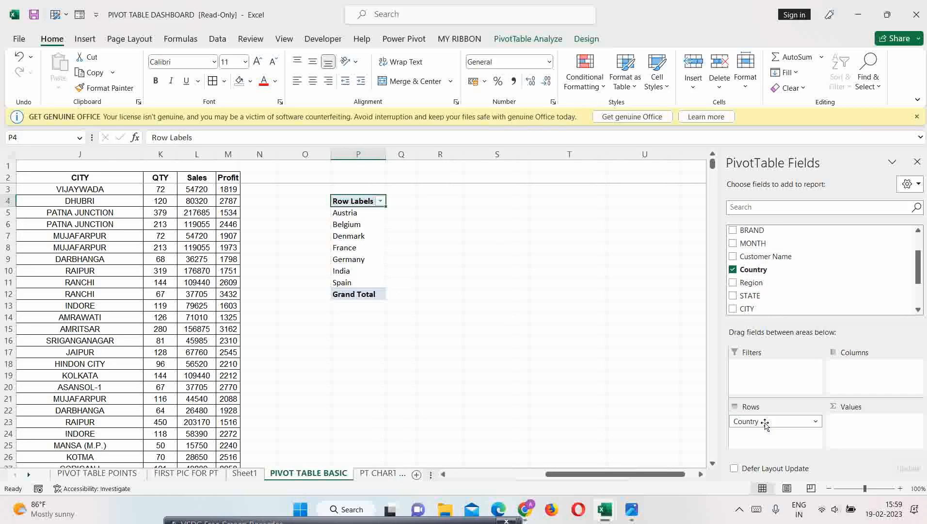
{"action": "left_click_drag", "start_coordinate": [918, 270], "coordinate": [918, 291]}
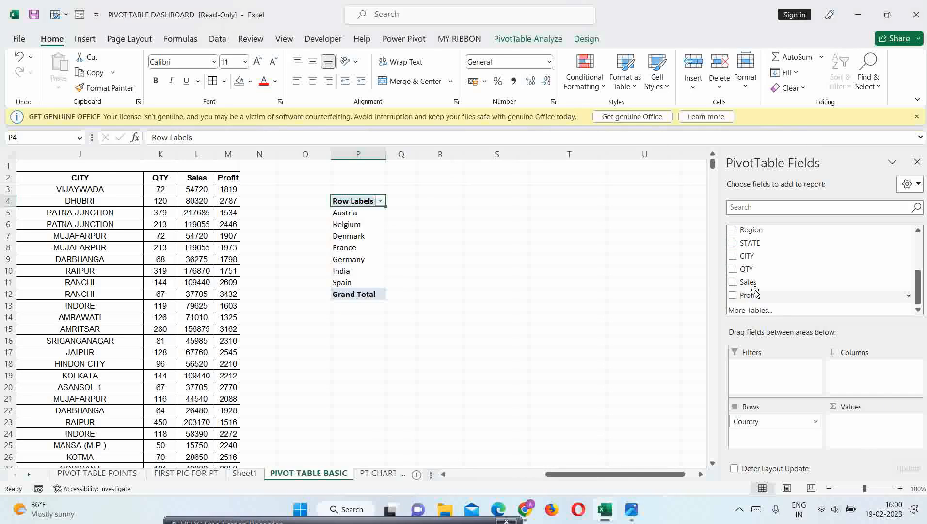
{"action": "left_click_drag", "start_coordinate": [749, 281], "coordinate": [829, 425]}
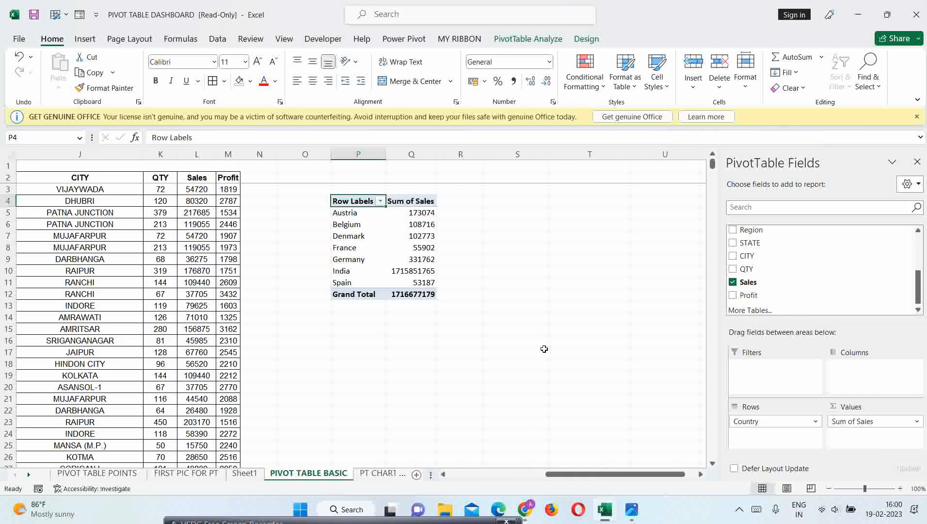
Step: Move the Country field from the PivotTable's Rows area to its Columns area
{"action": "mouse_move", "coordinate": [353, 203]}
{"action": "left_mouse_down"}
{"action": "mouse_move", "coordinate": [401, 228]}
{"action": "mouse_move", "coordinate": [419, 294]}
{"action": "left_mouse_up"}
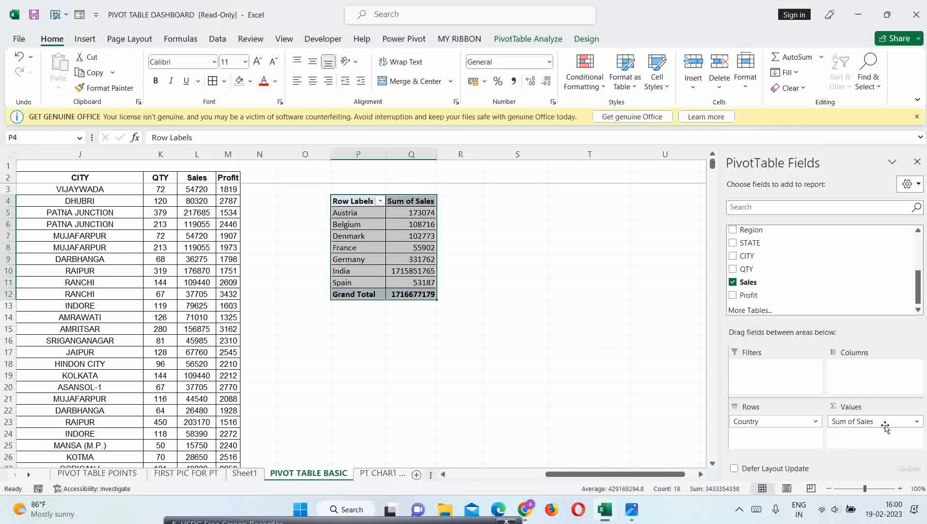
{"action": "scroll", "coordinate": [416, 258], "scroll_direction": "up", "scroll_amount": 3, "text": "ctrl"}
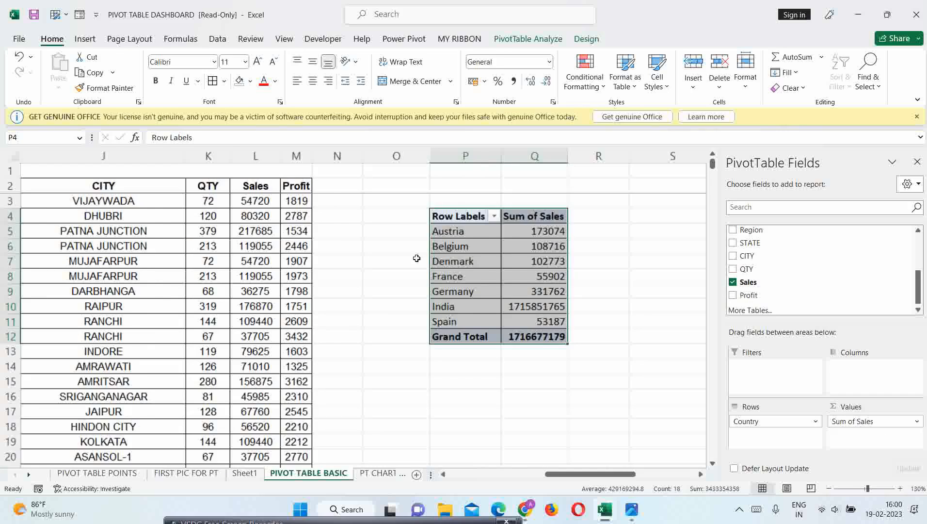
{"action": "left_click_drag", "start_coordinate": [554, 477], "coordinate": [588, 479]}
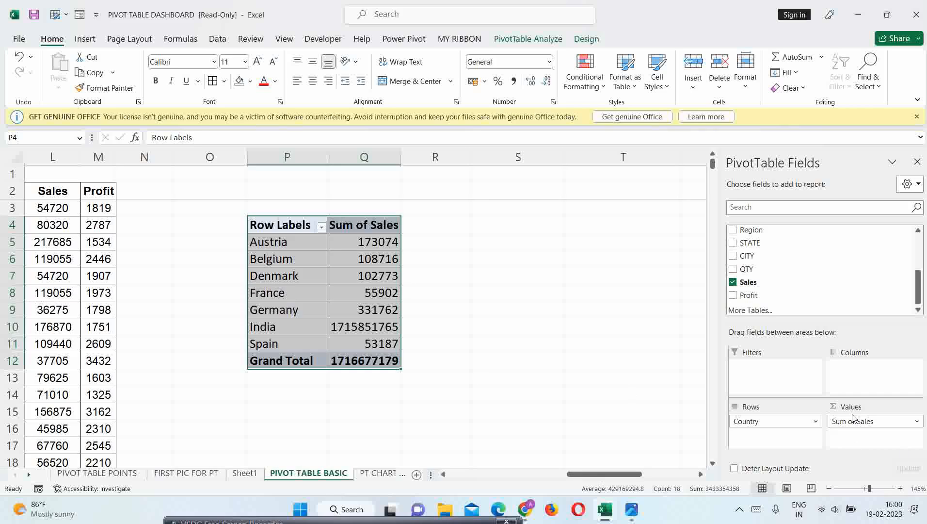
{"action": "left_click_drag", "start_coordinate": [752, 416], "coordinate": [863, 379]}
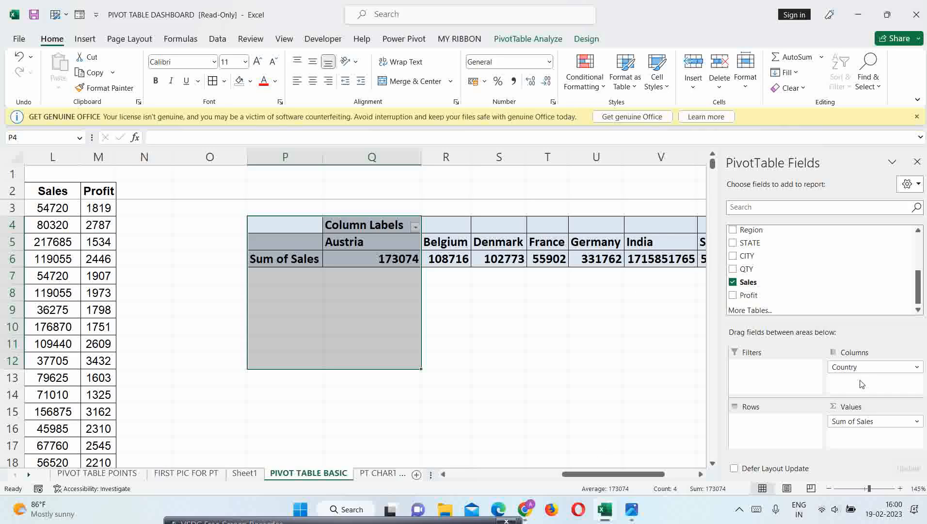
Step: Move the Country field back to the PivotTable's Rows area and add the Region field to its Columns area
{"action": "left_click_drag", "start_coordinate": [861, 368], "coordinate": [760, 427]}
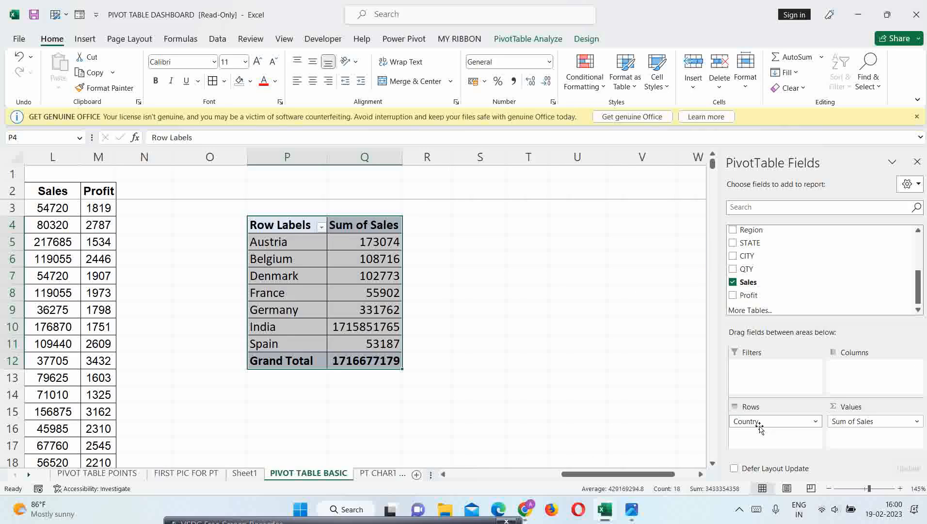
{"action": "left_click_drag", "start_coordinate": [639, 474], "coordinate": [650, 474]}
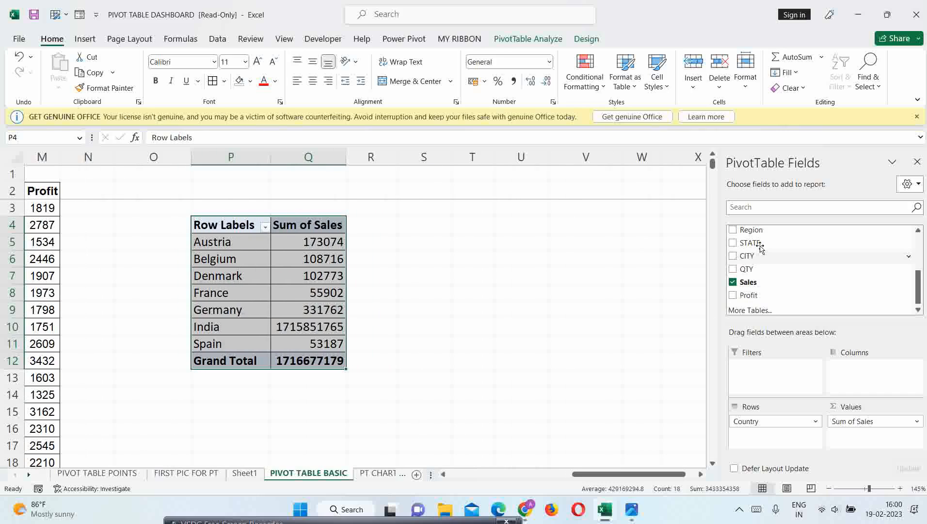
{"action": "left_click_drag", "start_coordinate": [750, 232], "coordinate": [853, 373]}
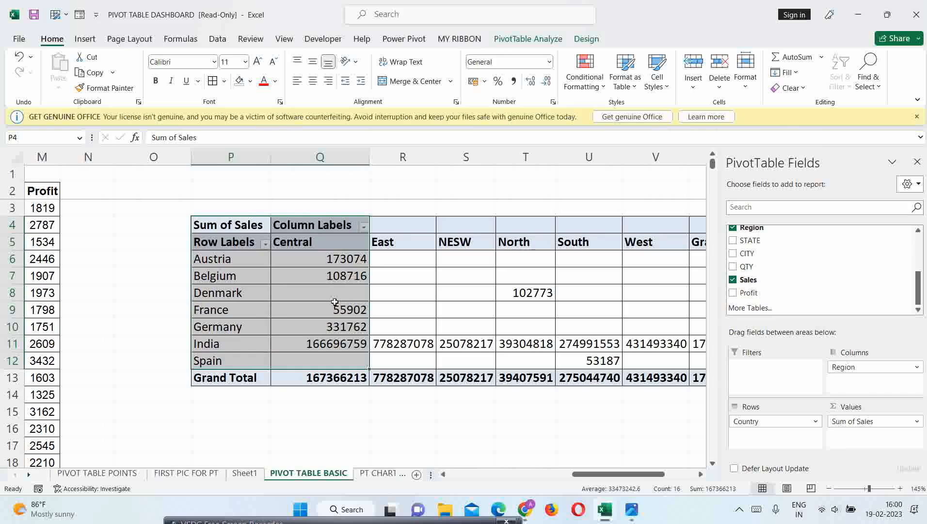
Step: Center-align the contents of columns P through W, which hold the PivotTable
{"action": "scroll", "coordinate": [336, 304], "scroll_direction": "down", "scroll_amount": 1, "text": "ctrl"}
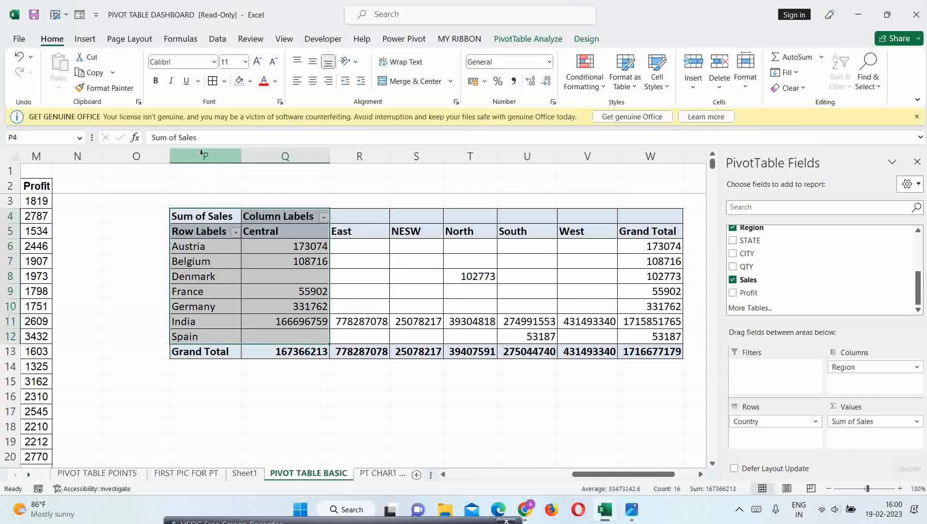
{"action": "left_click_drag", "start_coordinate": [201, 153], "coordinate": [650, 155]}
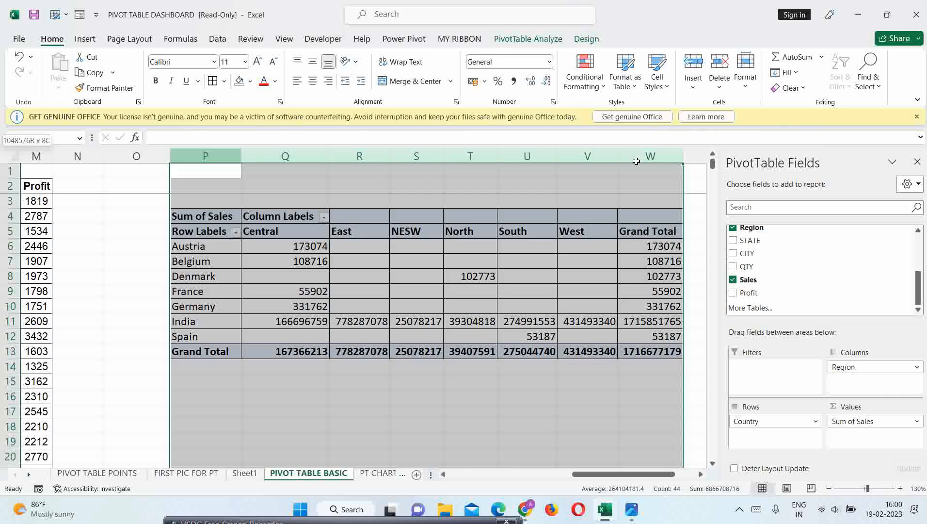
{"action": "left_click", "coordinate": [312, 80]}
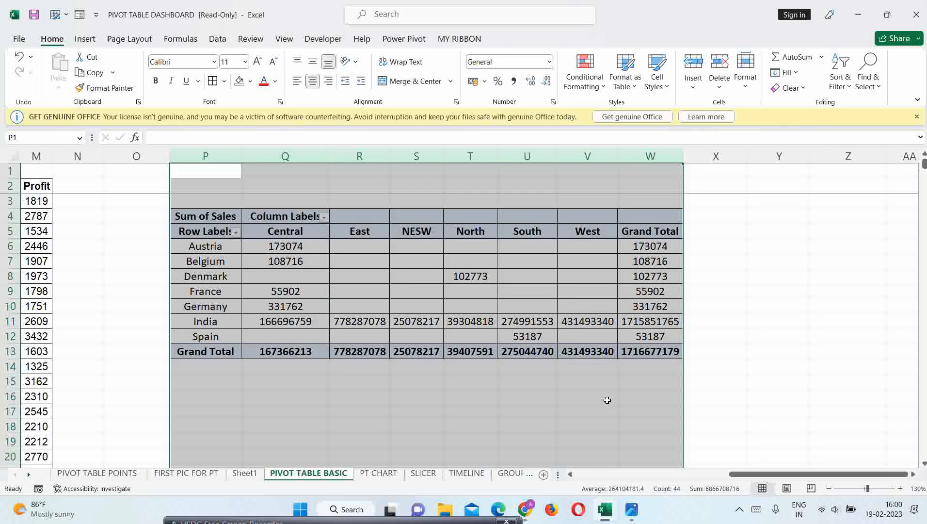
{"action": "left_click", "coordinate": [602, 382]}
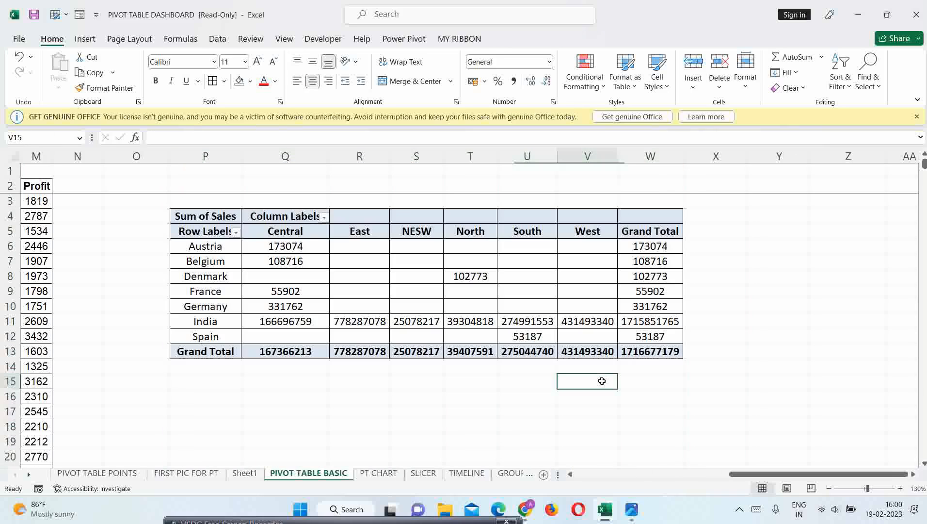
Step: Move the Region field from the PivotTable's Columns area to its Rows area, above Country
{"action": "left_click", "coordinate": [206, 229]}
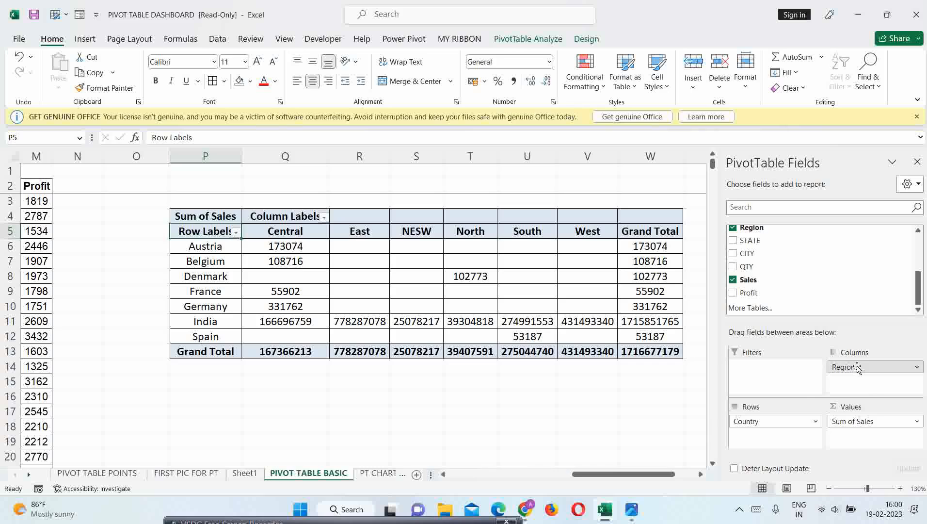
{"action": "left_click_drag", "start_coordinate": [857, 367], "coordinate": [757, 420]}
{"action": "scroll", "coordinate": [224, 271], "scroll_direction": "down", "scroll_amount": 2}
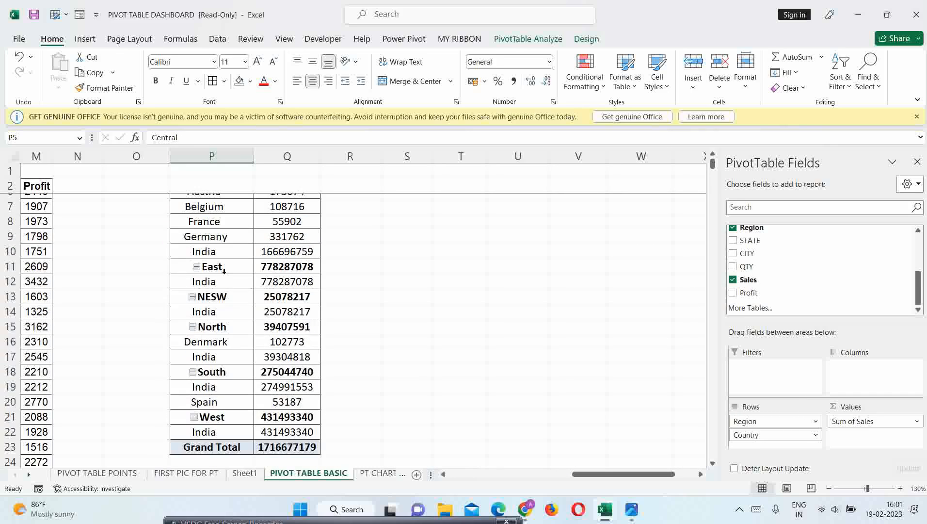
{"action": "scroll", "coordinate": [224, 272], "scroll_direction": "up", "scroll_amount": 2}
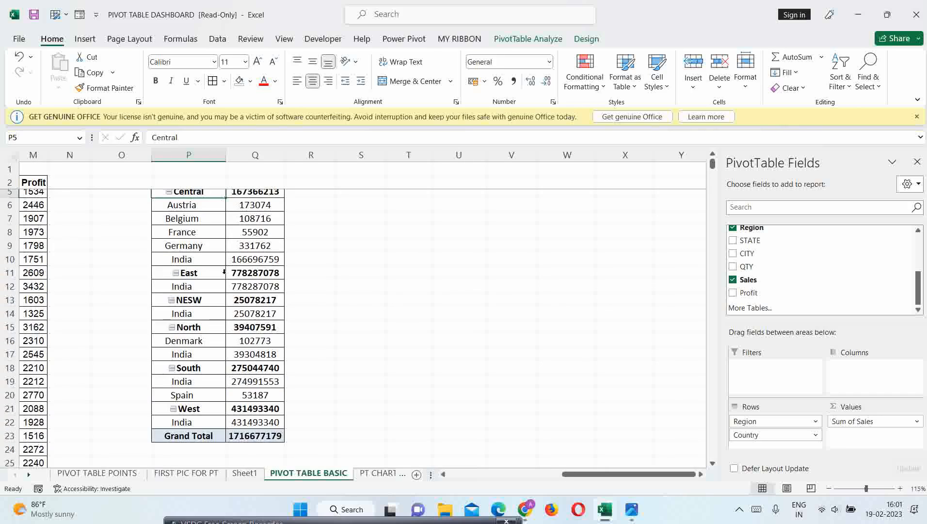
{"action": "scroll", "coordinate": [223, 272], "scroll_direction": "down", "scroll_amount": 3, "text": "ctrl"}
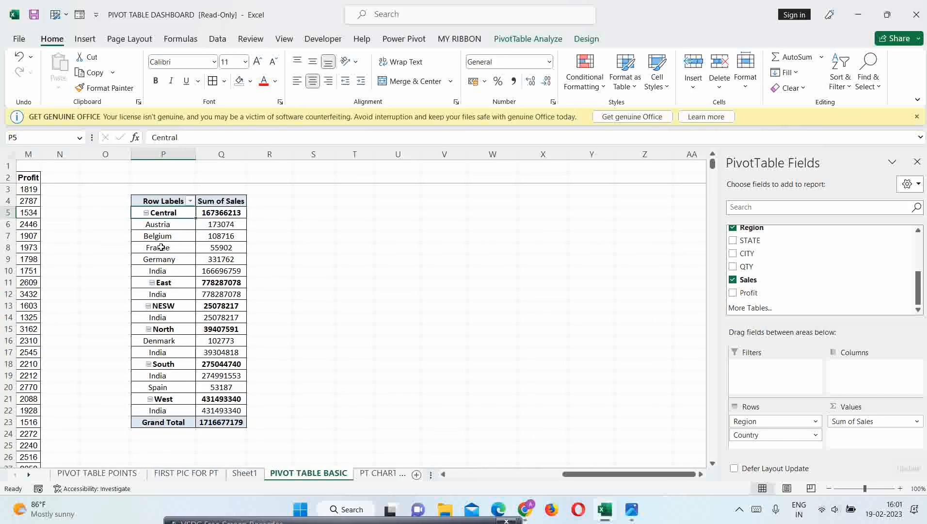
Step: Move Country to the Columns area, and swap the two fields so Country is in Rows and Region in Columns
{"action": "left_click_drag", "start_coordinate": [781, 434], "coordinate": [865, 371]}
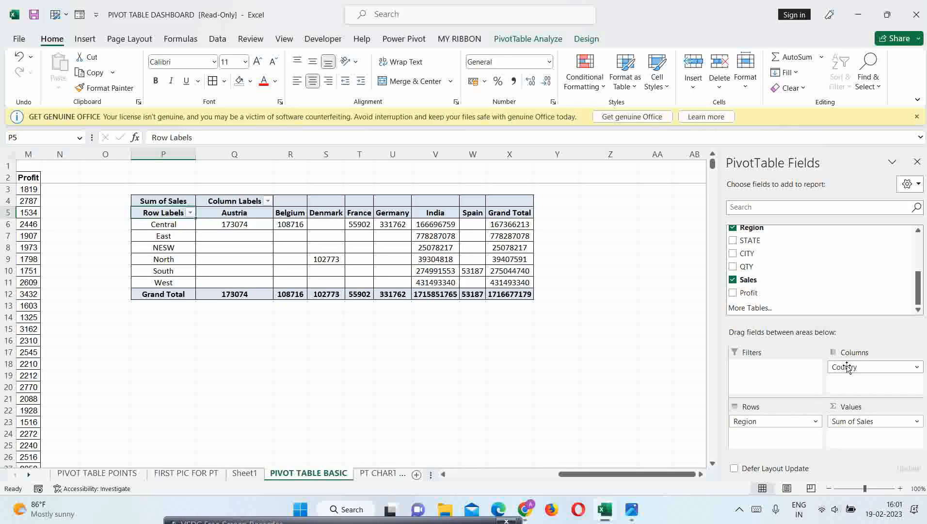
{"action": "mouse_move", "coordinate": [847, 368]}
{"action": "left_mouse_down"}
{"action": "mouse_move", "coordinate": [750, 438]}
{"action": "mouse_move", "coordinate": [751, 422]}
{"action": "mouse_move", "coordinate": [856, 371]}
{"action": "left_mouse_up"}
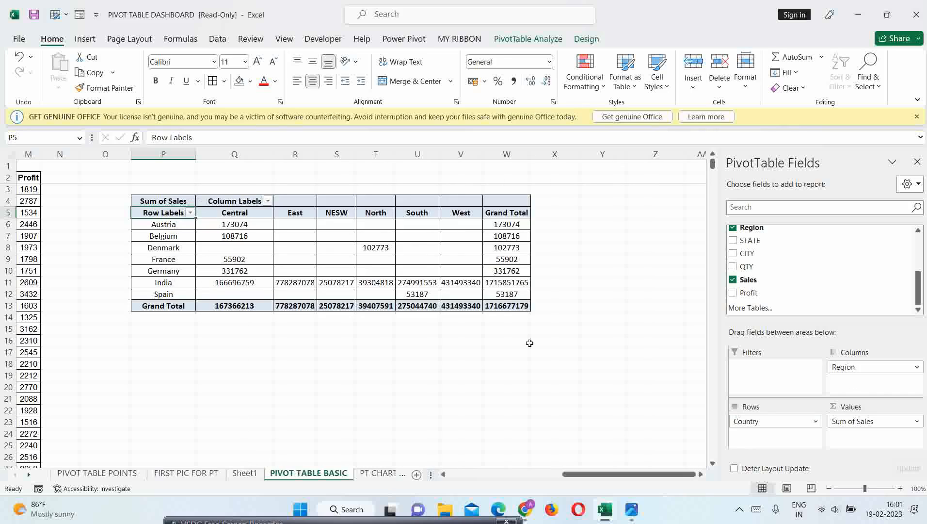
Step: Move the Region field to the Filters area and filter the PivotTable to Central only, with multiple-item selection enabled
{"action": "left_click", "coordinate": [885, 370]}
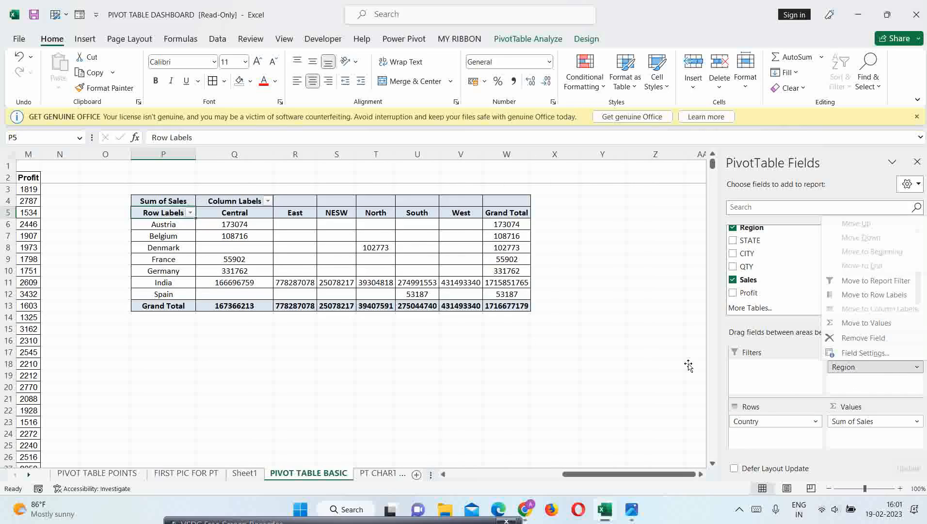
{"action": "left_click_drag", "start_coordinate": [876, 373], "coordinate": [771, 373]}
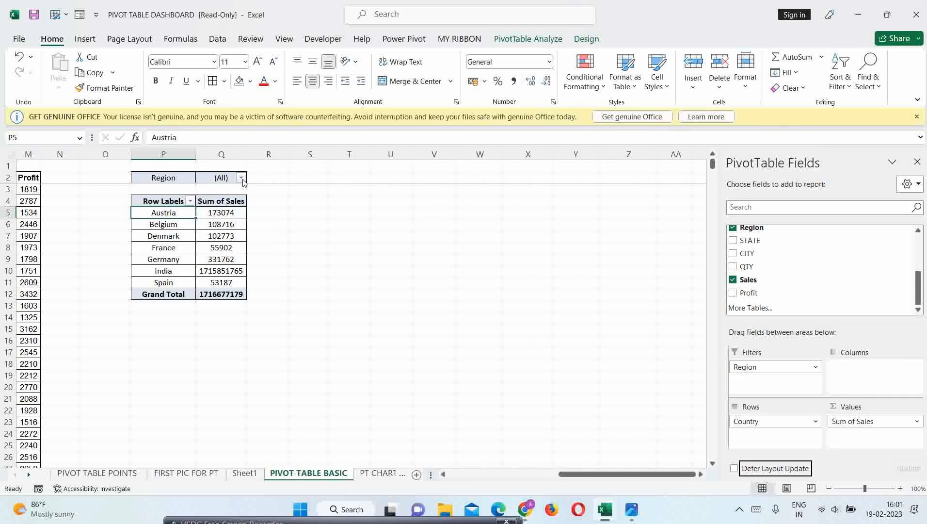
{"action": "left_click", "coordinate": [241, 178]}
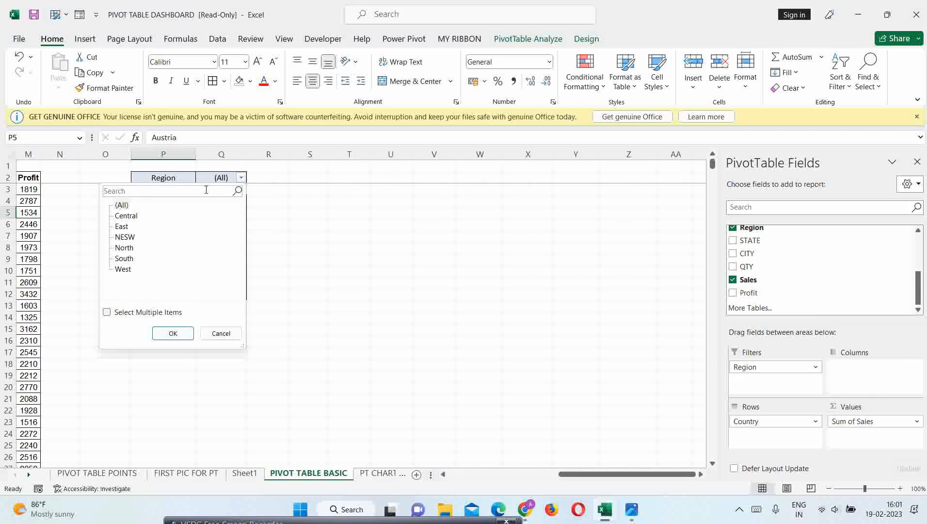
{"action": "left_click", "coordinate": [106, 312]}
{"action": "left_click", "coordinate": [118, 205]}
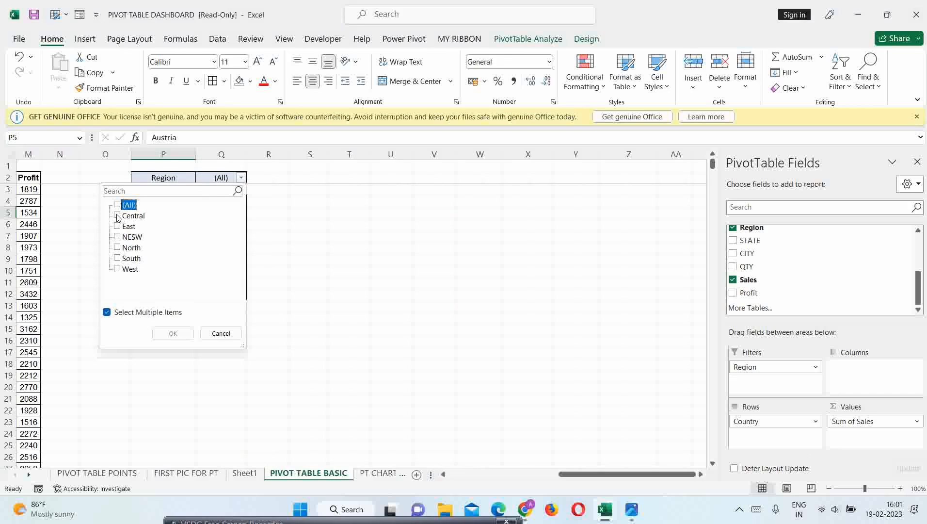
{"action": "left_click", "coordinate": [118, 215]}
{"action": "left_click", "coordinate": [171, 333]}
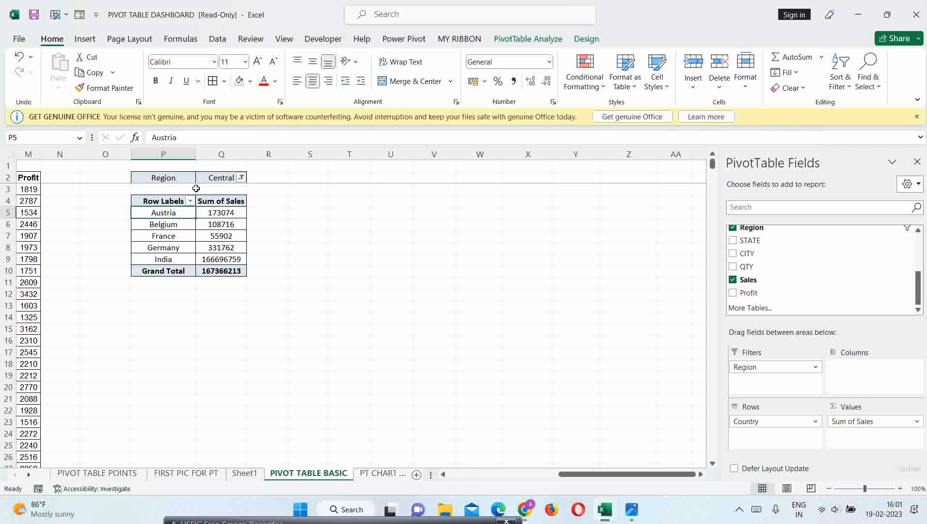
Step: Reset the Region filter to (All) and move the Region field back to the Columns area
{"action": "left_click", "coordinate": [241, 178]}
{"action": "left_click", "coordinate": [120, 206]}
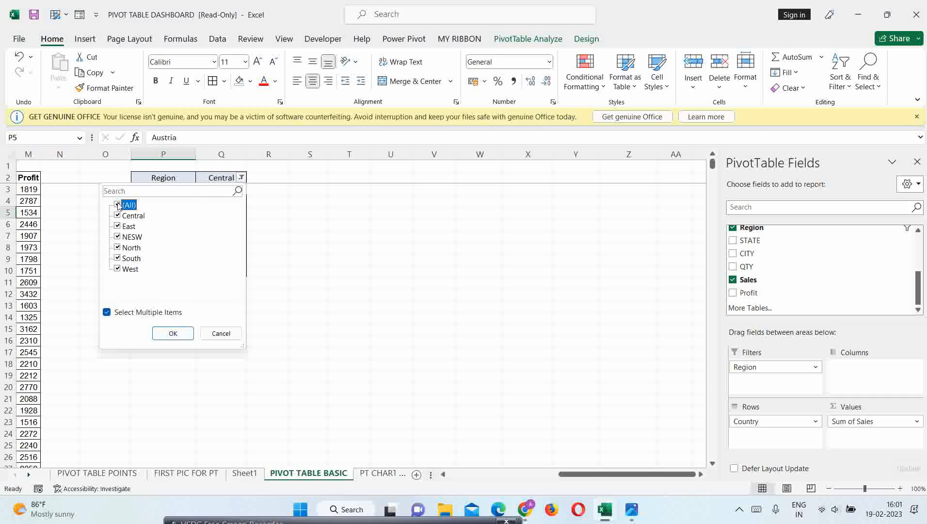
{"action": "left_click", "coordinate": [172, 333]}
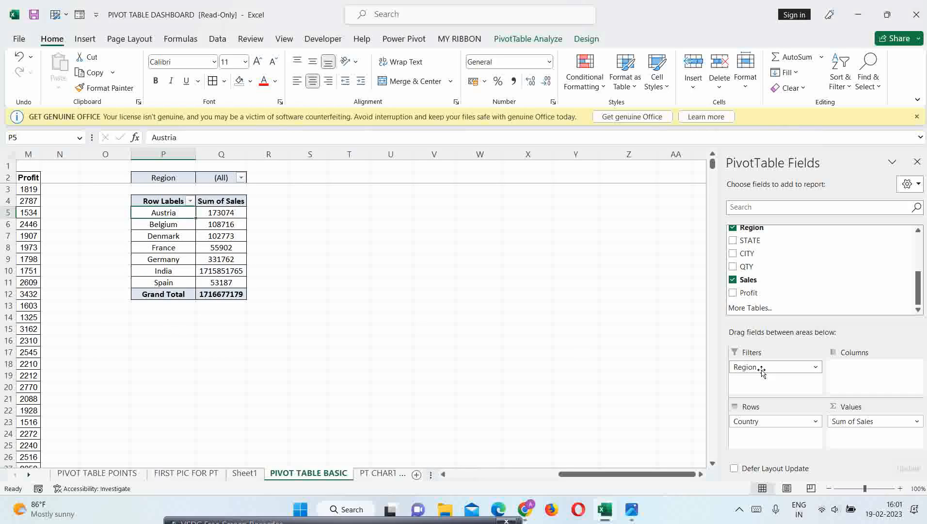
{"action": "left_click_drag", "start_coordinate": [759, 368], "coordinate": [849, 375]}
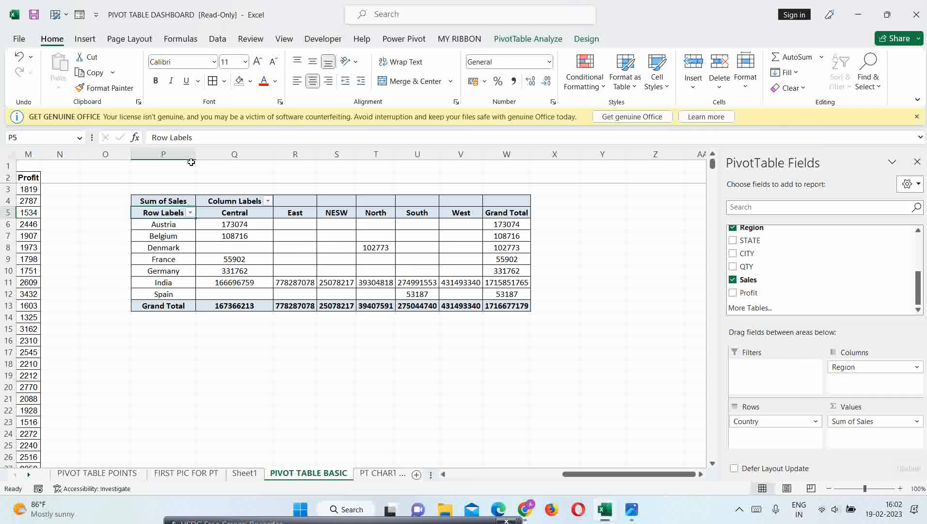
Step: Select the whole sales data range from the ORDER ID header in A2 to the last record, excluding the title row
{"action": "left_click", "coordinate": [86, 42]}
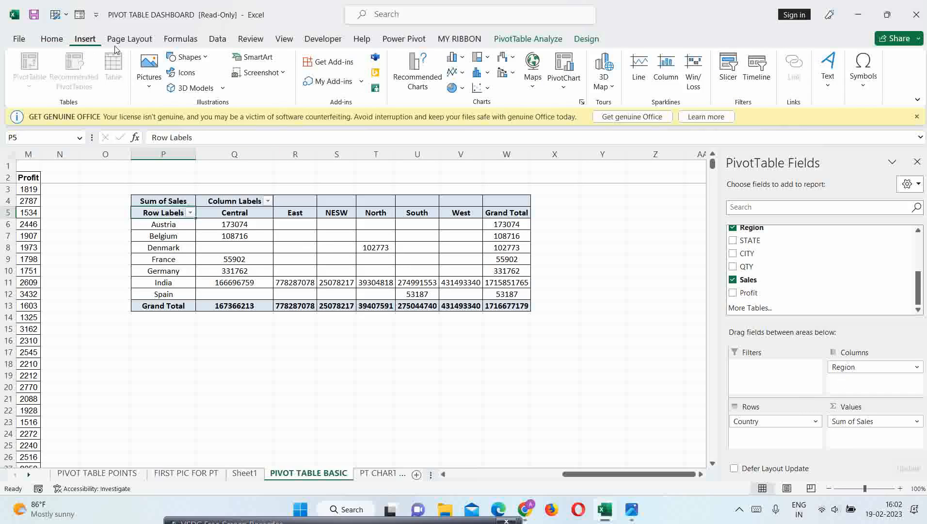
{"action": "left_click", "coordinate": [167, 224]}
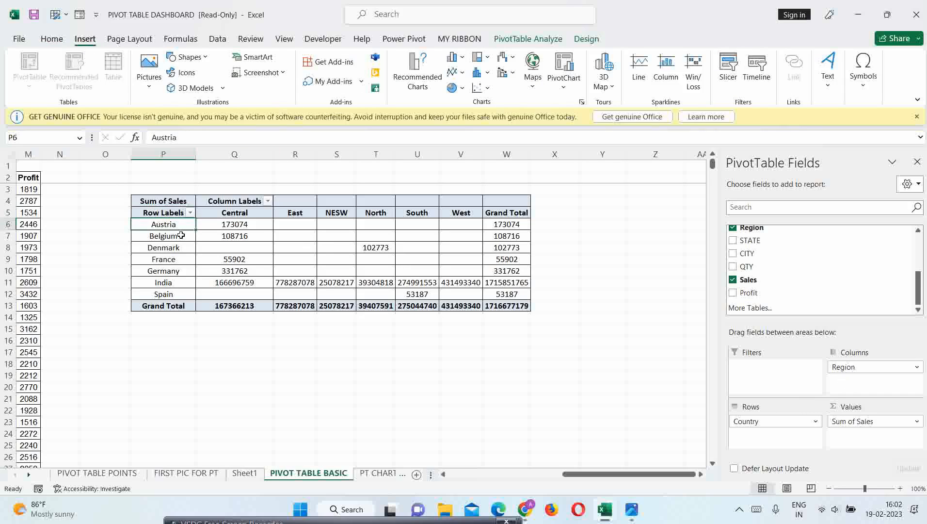
{"action": "left_click", "coordinate": [102, 313]}
{"action": "key", "text": "Left"}
{"action": "key", "text": "Left"}
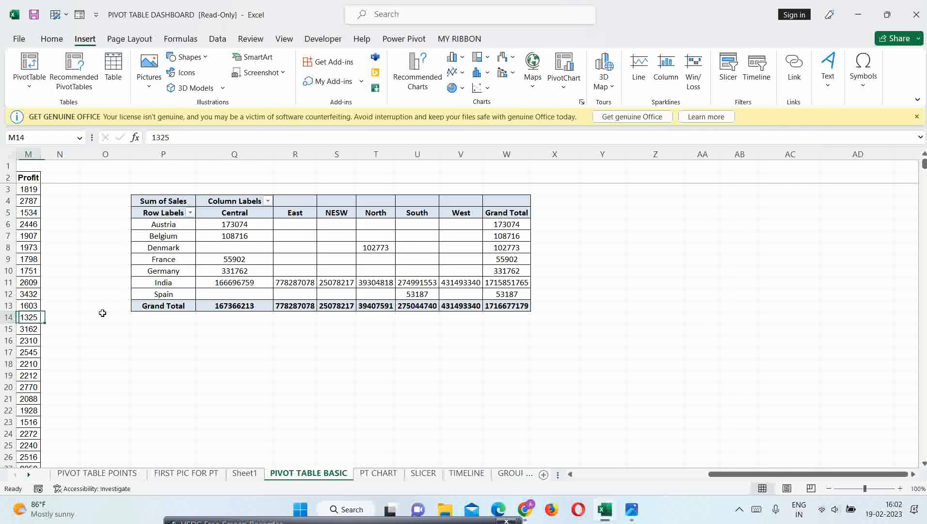
{"action": "key", "text": "ctrl+Home"}
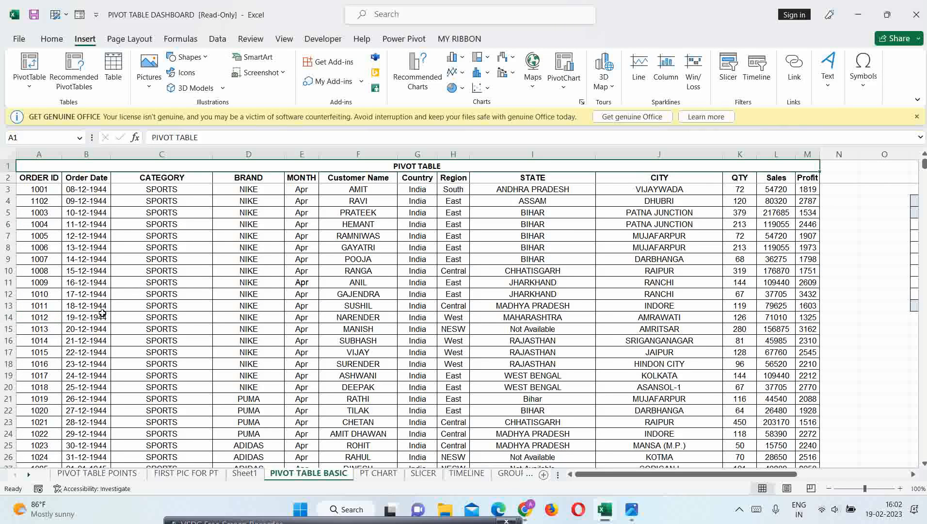
{"action": "key", "text": "Down"}
{"action": "key", "text": "ctrl+a"}
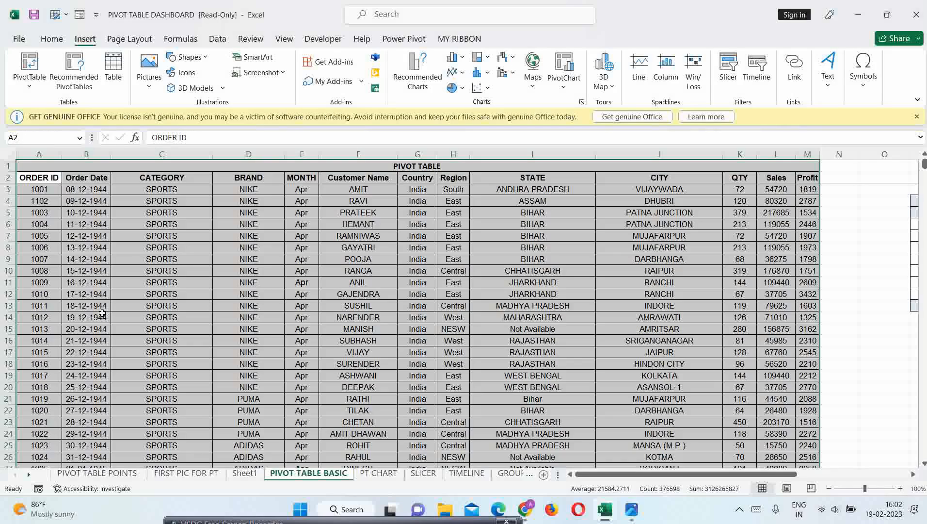
{"action": "left_click", "coordinate": [23, 177]}
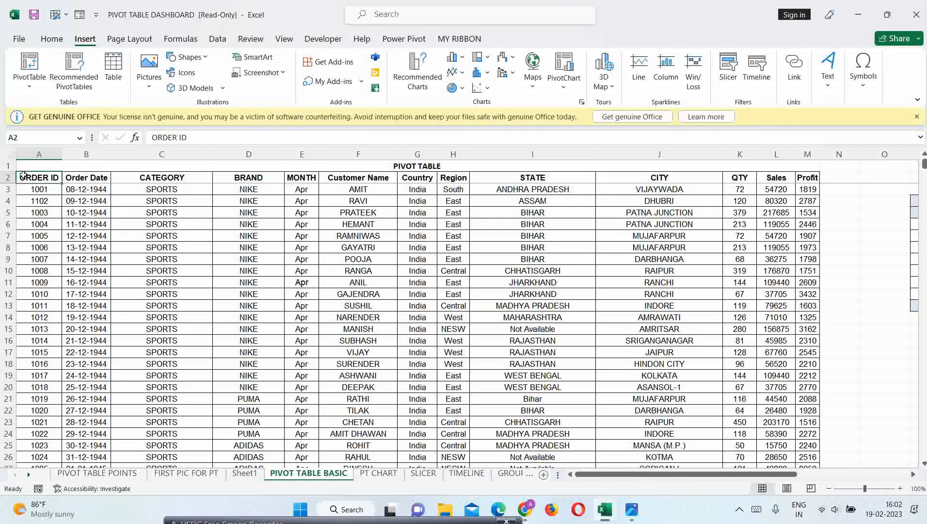
{"action": "key", "text": "ctrl+shift+End"}
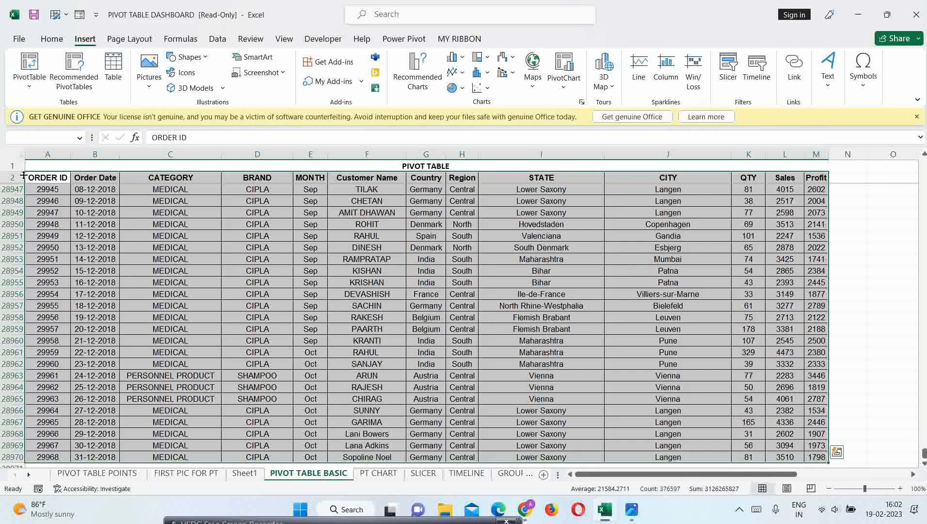
Step: Browse the recommended PivotTables for the selected data and insert the Sum of Sales by STATE one
{"action": "left_click", "coordinate": [30, 83]}
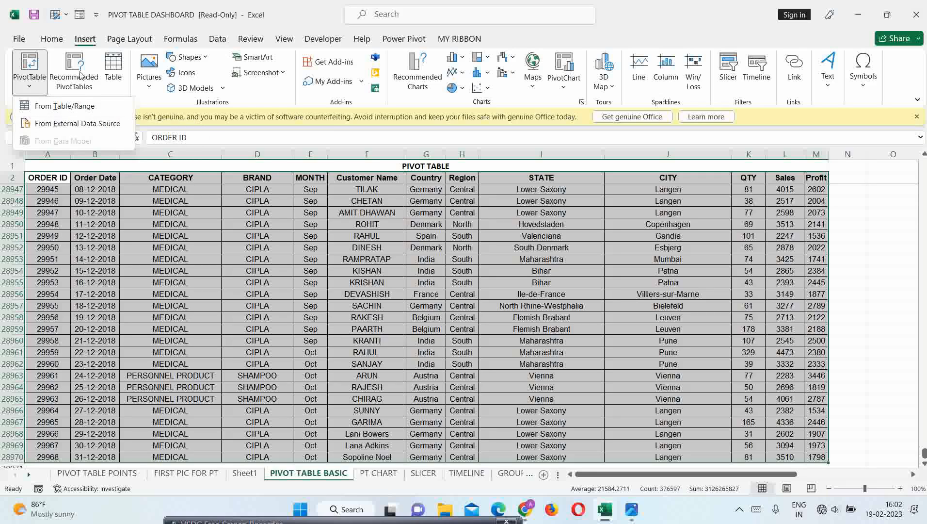
{"action": "left_click", "coordinate": [80, 73]}
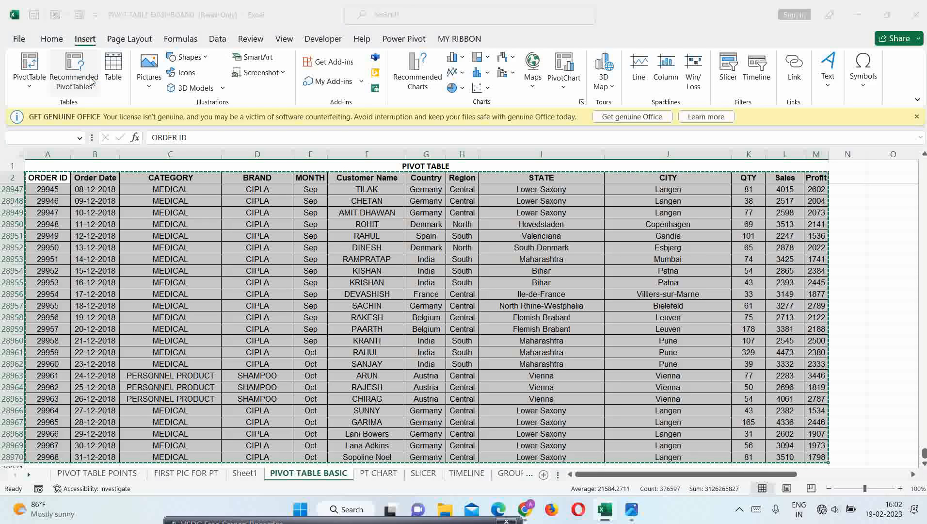
{"action": "left_click_drag", "start_coordinate": [253, 154], "coordinate": [270, 107]}
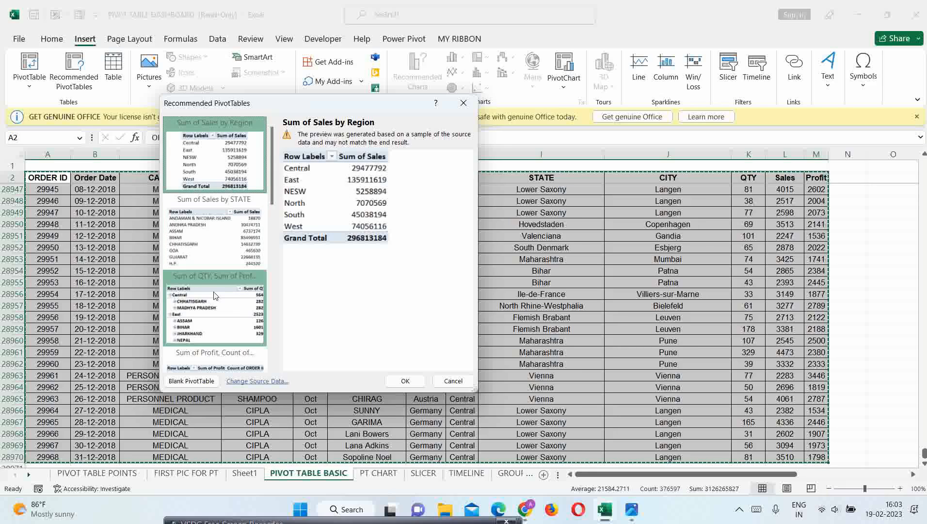
{"action": "scroll", "coordinate": [234, 244], "scroll_direction": "down", "scroll_amount": 10}
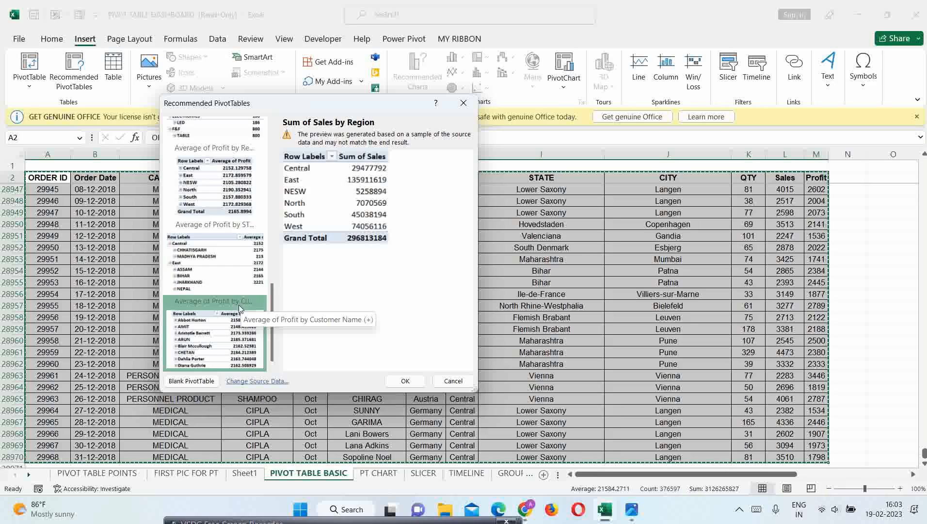
{"action": "scroll", "coordinate": [238, 304], "scroll_direction": "up", "scroll_amount": 10}
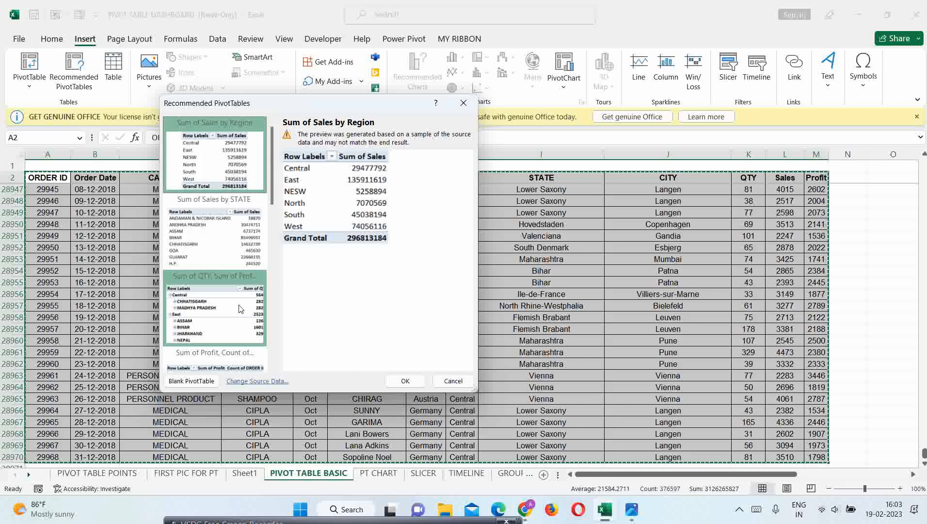
{"action": "left_click", "coordinate": [210, 241]}
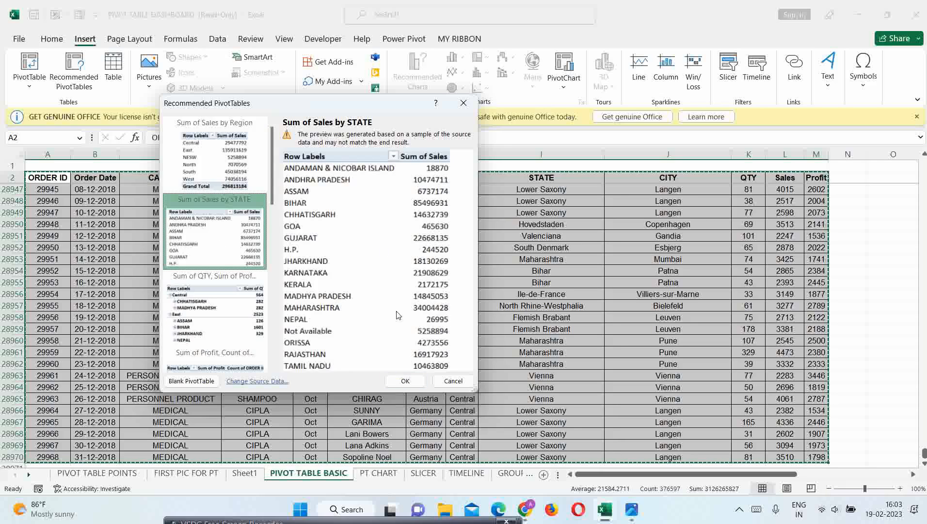
{"action": "left_click", "coordinate": [405, 381]}
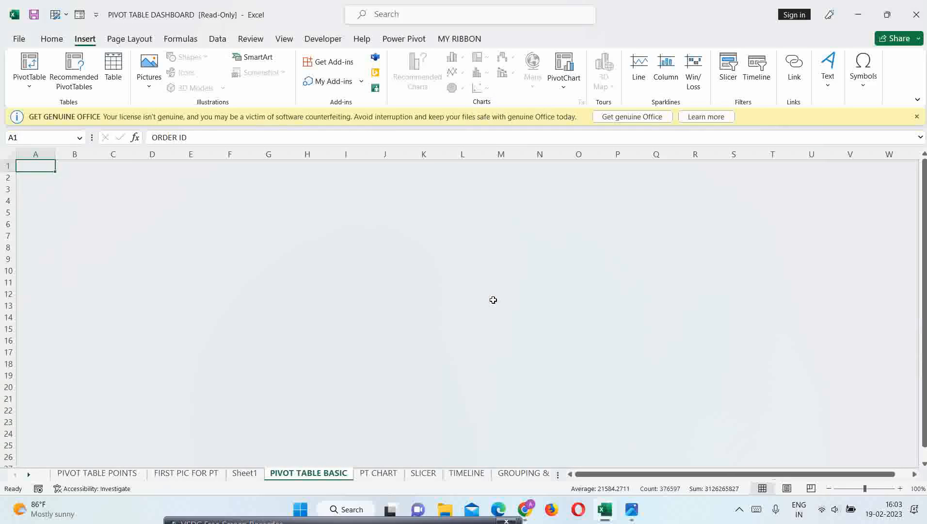
Step: Look through the Sum of Sales by STATE PivotTable down to its grand total, and return to the PIVOT TABLE BASIC sheet
{"action": "scroll", "coordinate": [301, 266], "scroll_direction": "down", "scroll_amount": 4}
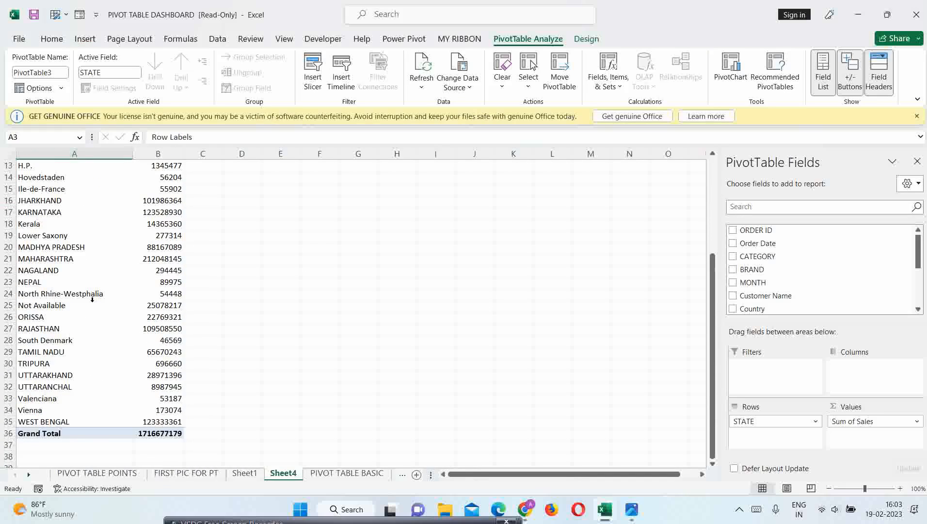
{"action": "scroll", "coordinate": [93, 299], "scroll_direction": "up", "scroll_amount": 4}
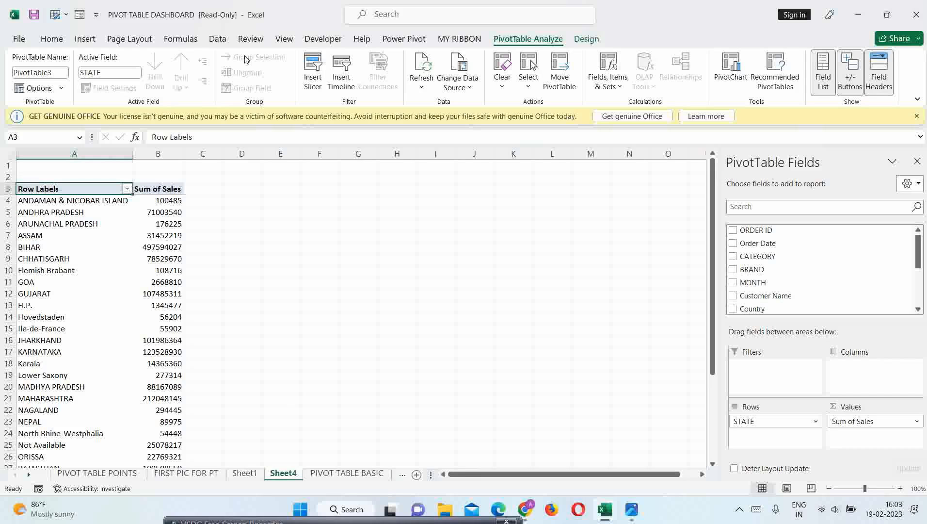
{"action": "left_click", "coordinate": [85, 40]}
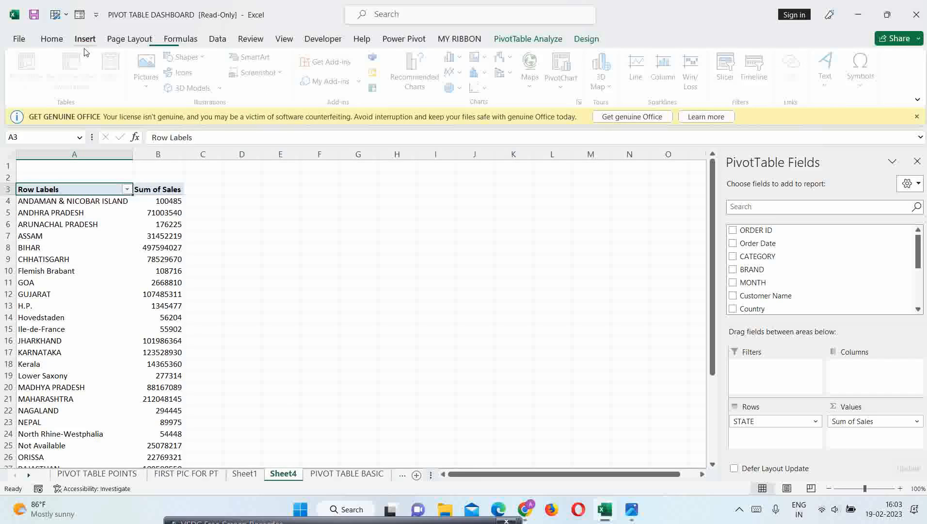
{"action": "left_click", "coordinate": [103, 288]}
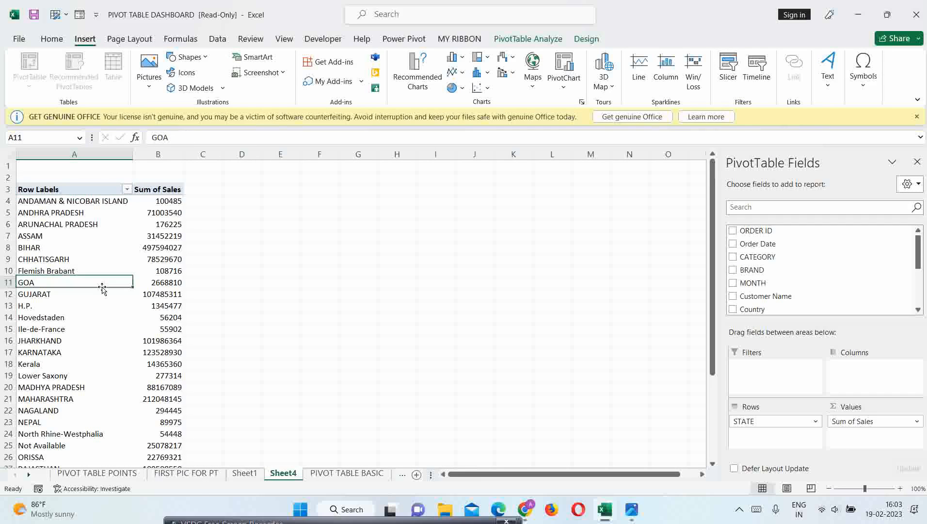
{"action": "right_click", "coordinate": [281, 478]}
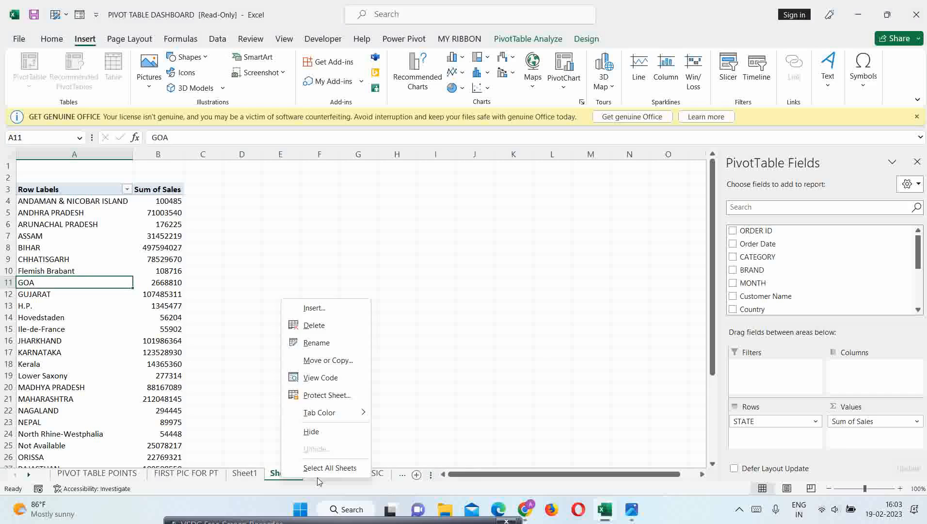
{"action": "left_click", "coordinate": [357, 475]}
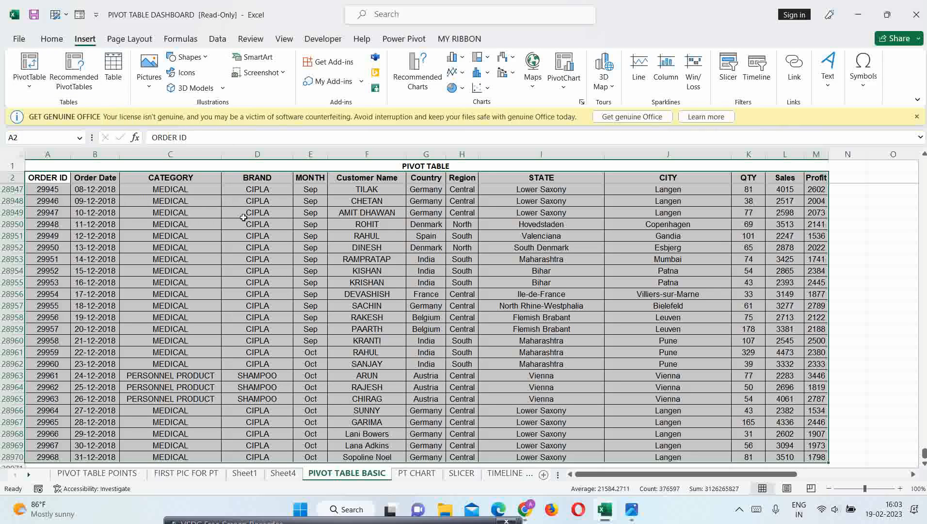
Step: Go back to the PIVOT TABLE POINTS sheet and follow its PIVOT CHART link to the PT CHART sheet
{"action": "left_click", "coordinate": [244, 215]}
{"action": "key", "text": "ctrl+Right"}
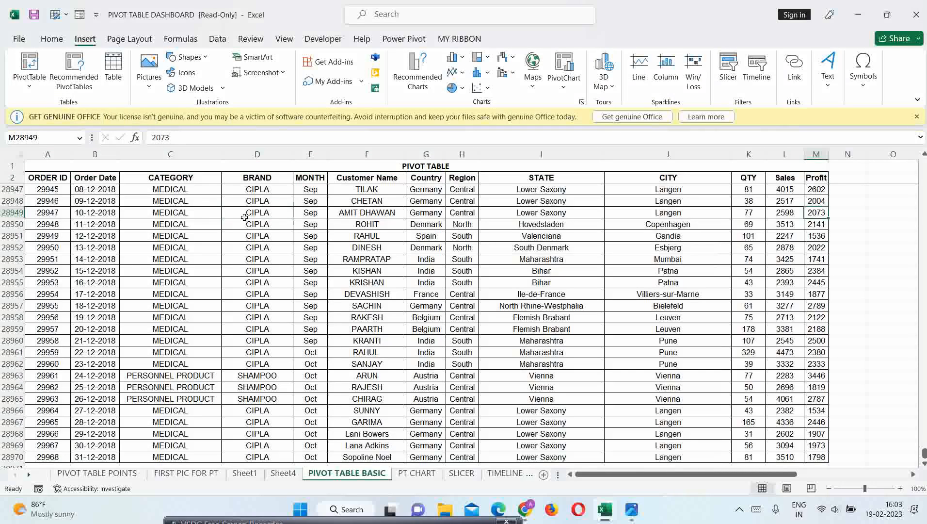
{"action": "key", "text": "ctrl+Page_Up"}
{"action": "key", "text": "ctrl+Page_Up"}
{"action": "key", "text": "ctrl+Page_Up"}
{"action": "key", "text": "ctrl+Page_Up"}
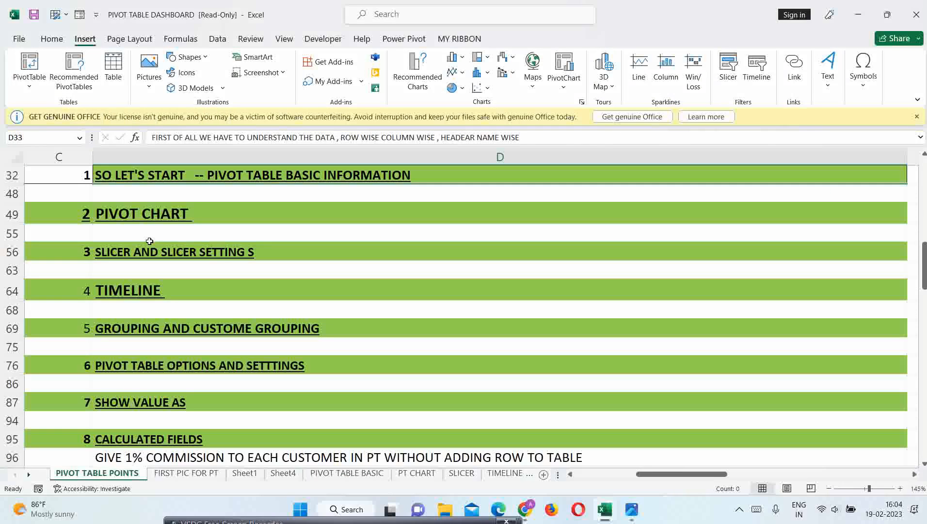
{"action": "left_click", "coordinate": [139, 220]}
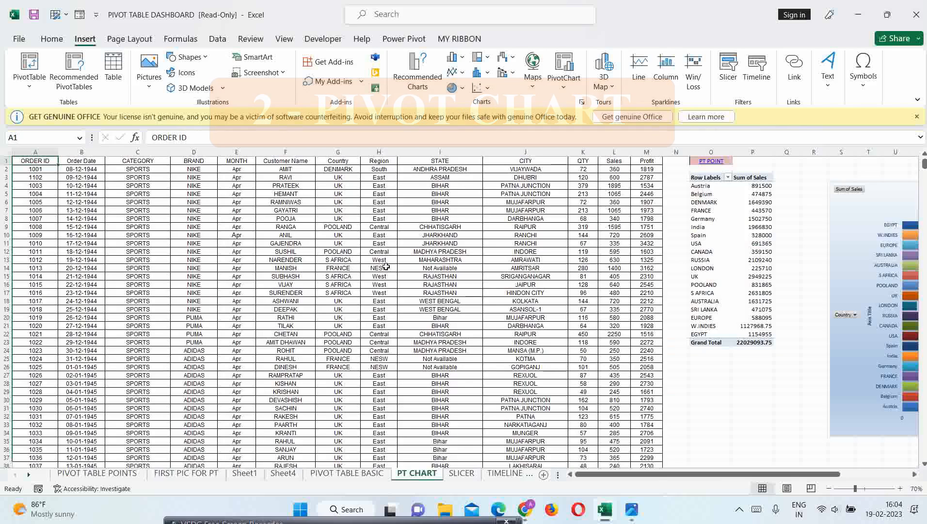
Step: Examine the extent of the sales data on the PT CHART sheet, from the header row to the last record
{"action": "scroll", "coordinate": [249, 249], "scroll_direction": "down", "scroll_amount": 6}
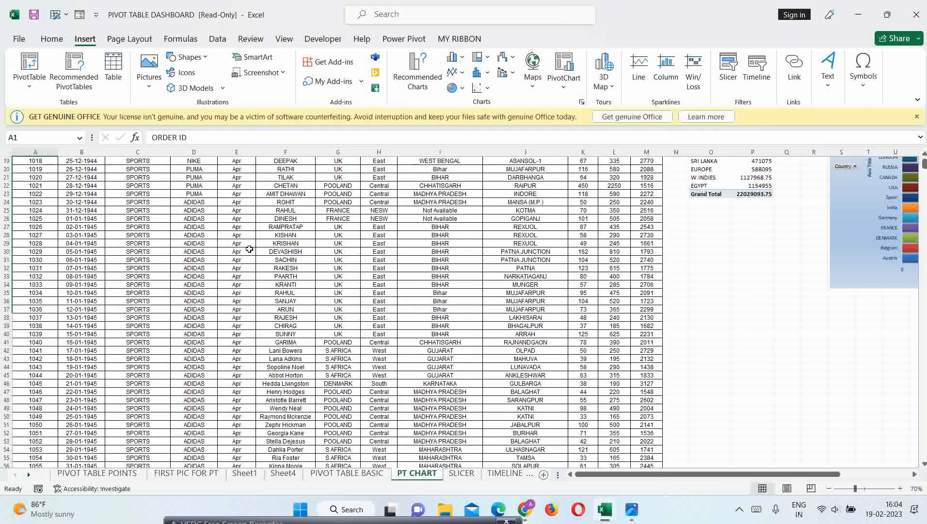
{"action": "left_click", "coordinate": [119, 235]}
{"action": "key", "text": "ctrl+Down"}
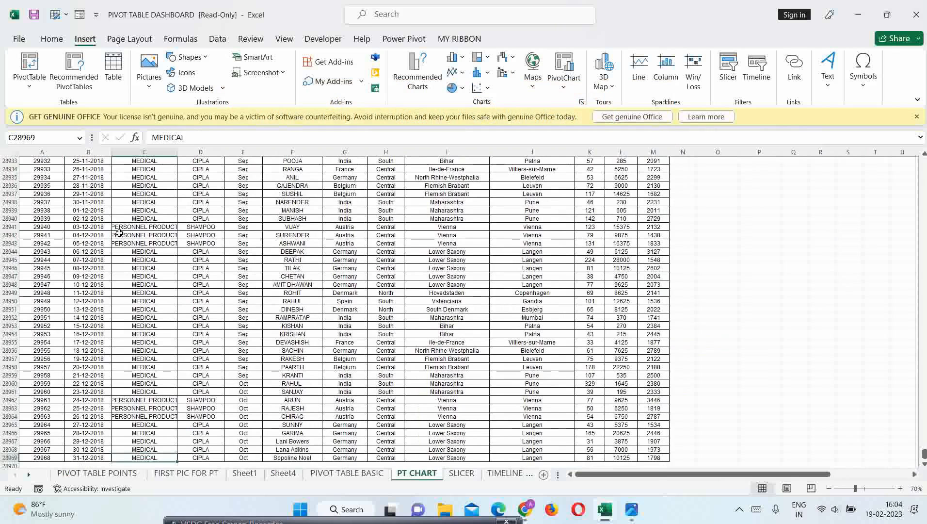
{"action": "key", "text": "ctrl+Up"}
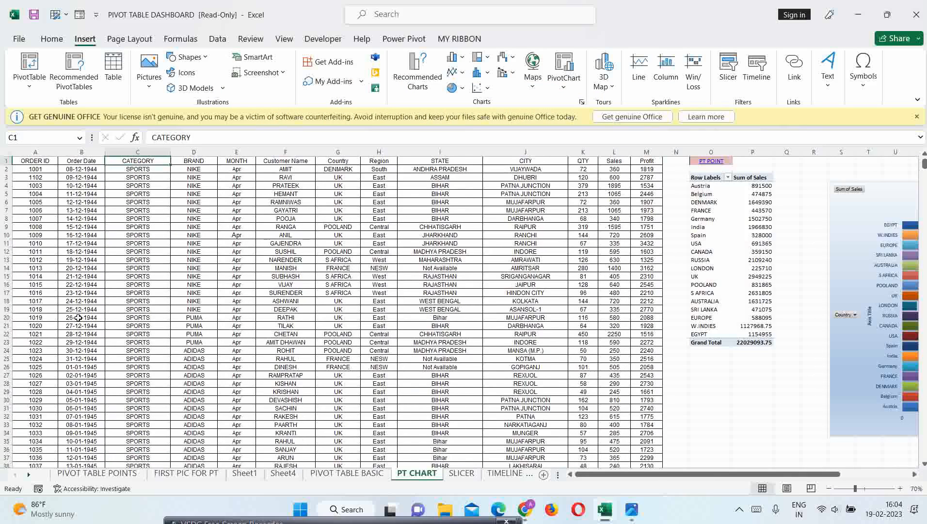
{"action": "key", "text": "ctrl+Down"}
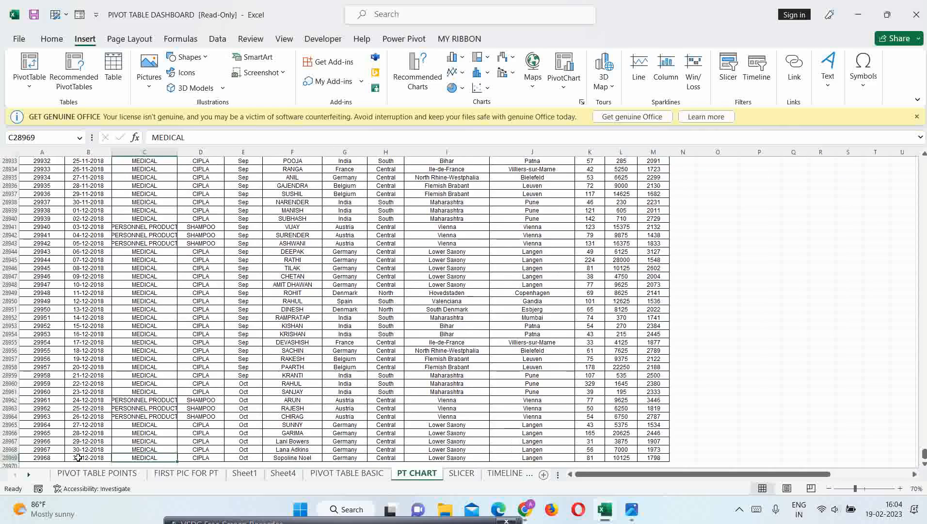
{"action": "key", "text": "ctrl+Up"}
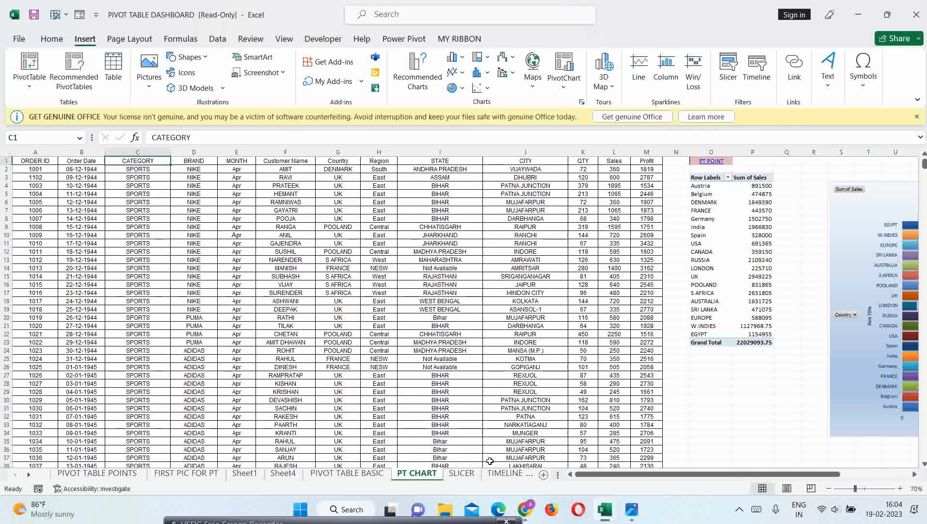
Step: Delete the existing PIVOT CHART bar chart beside the Country PivotTable on the PT CHART sheet
{"action": "left_click_drag", "start_coordinate": [593, 473], "coordinate": [673, 476]}
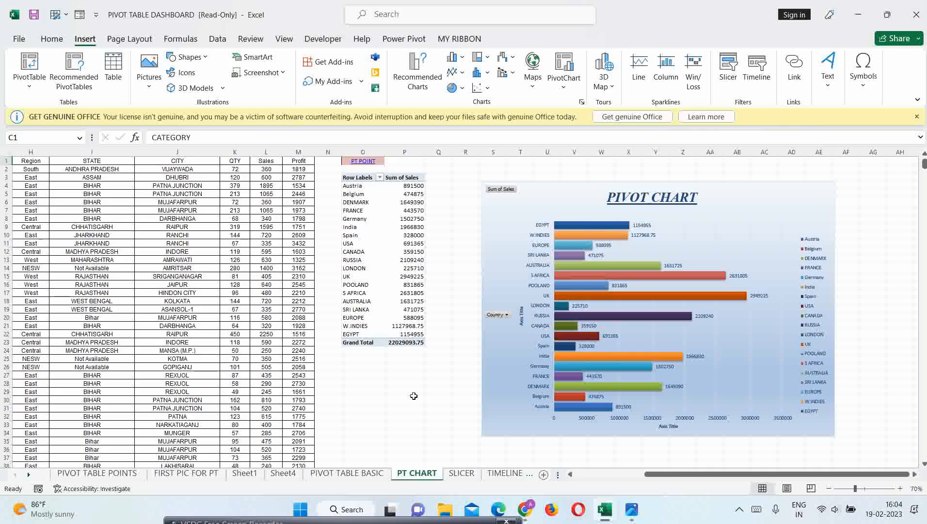
{"action": "left_click", "coordinate": [538, 190]}
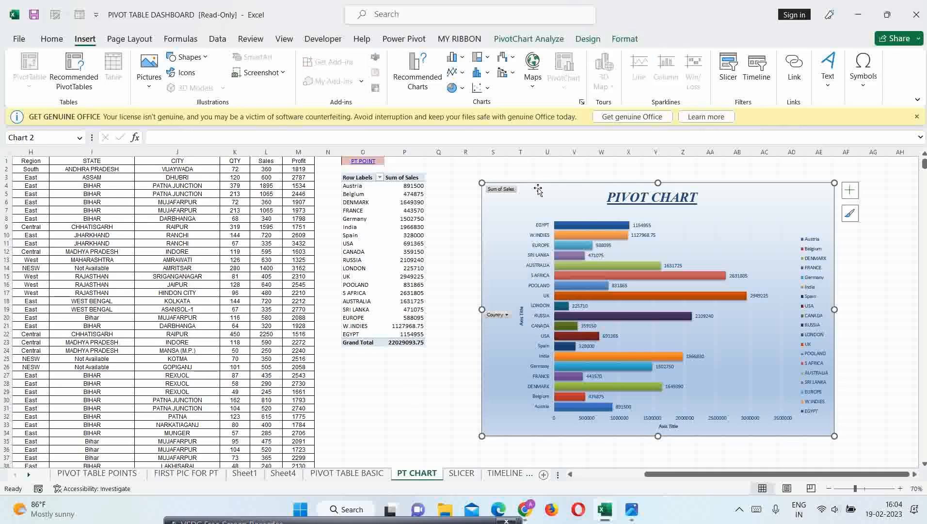
{"action": "key", "text": "Escape"}
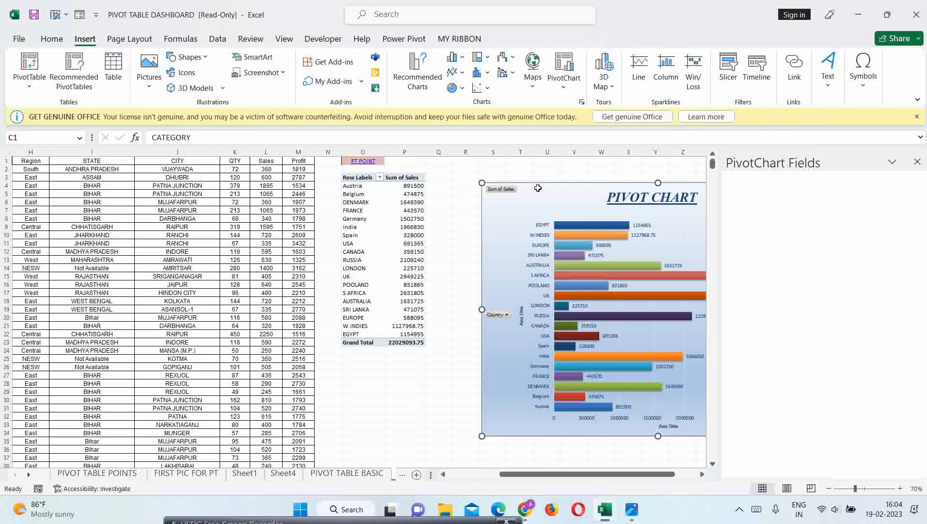
{"action": "key", "text": "Delete"}
Step: Remove the Sales and Country fields from the existing PivotTable to leave an empty report
{"action": "left_click", "coordinate": [359, 194]}
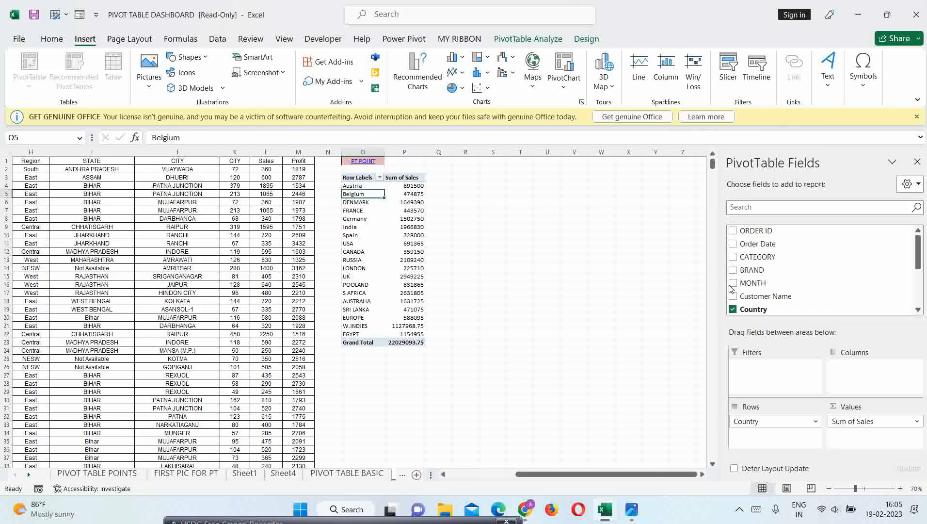
{"action": "left_click_drag", "start_coordinate": [919, 262], "coordinate": [919, 305]}
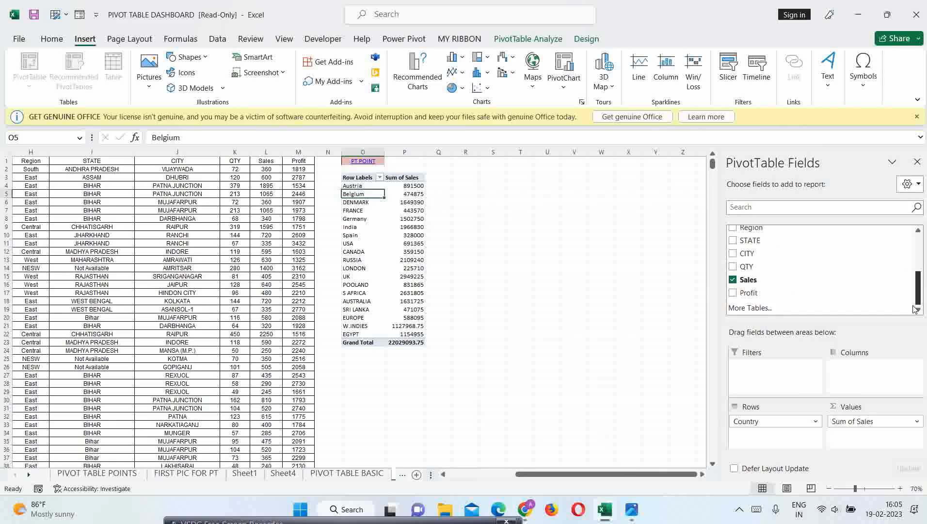
{"action": "left_click", "coordinate": [906, 280]}
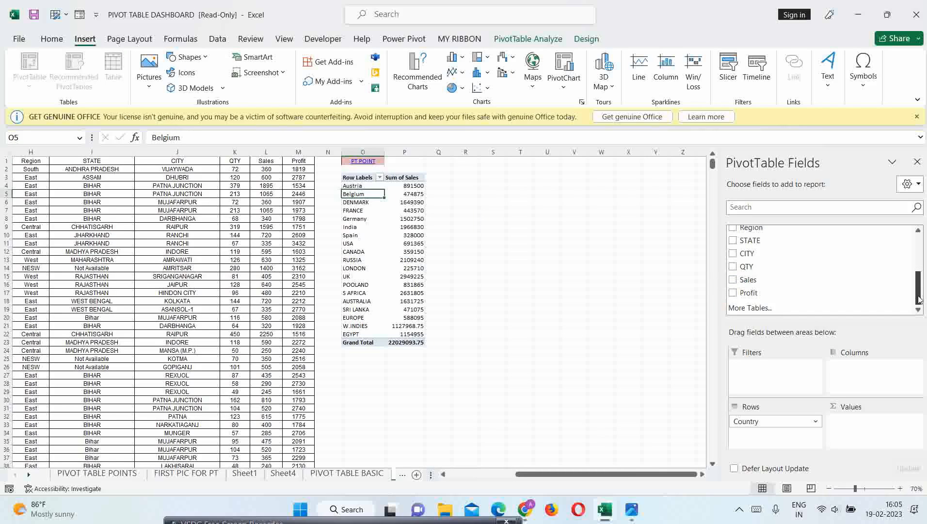
{"action": "scroll", "coordinate": [799, 267], "scroll_direction": "up", "scroll_amount": 2}
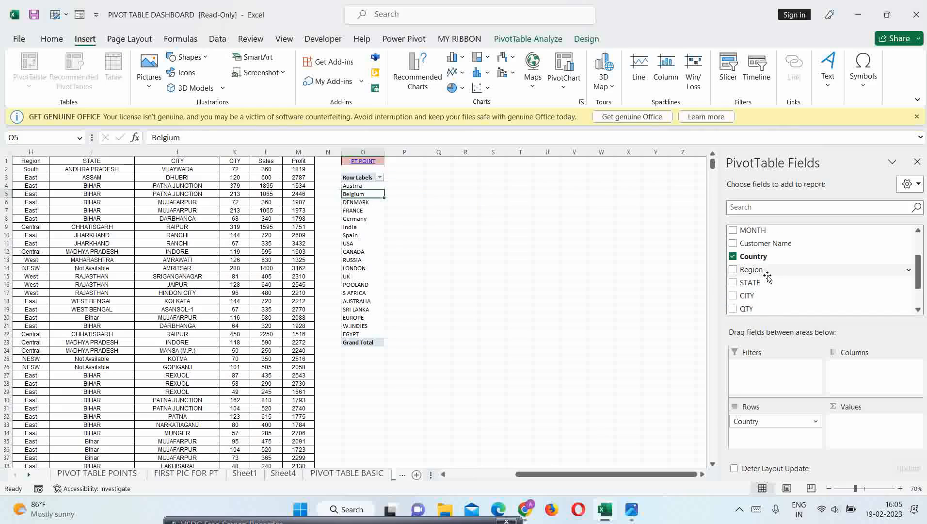
{"action": "left_click", "coordinate": [733, 257]}
{"action": "scroll", "coordinate": [824, 269], "scroll_direction": "up", "scroll_amount": 2}
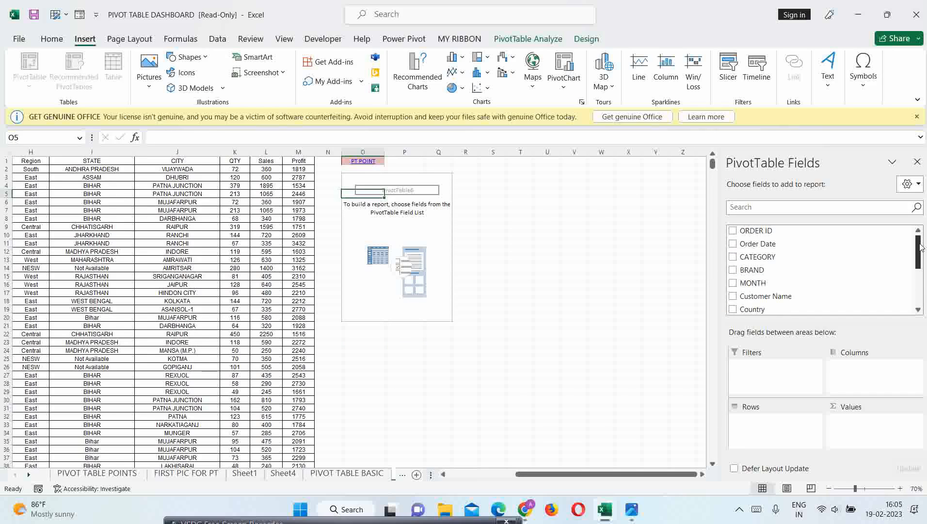
{"action": "left_click", "coordinate": [397, 176]}
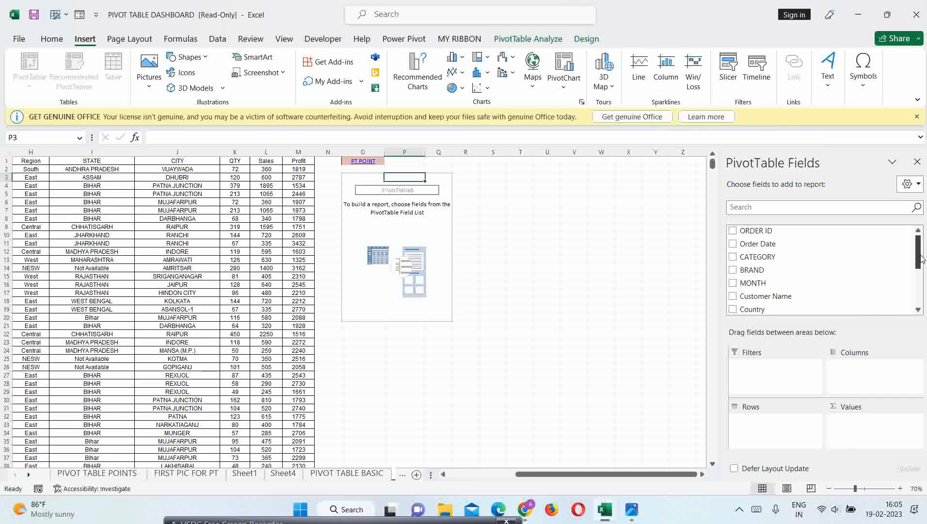
Step: Add Region to the Rows area and Sales to the Values area of the empty PivotTable
{"action": "left_click_drag", "start_coordinate": [918, 258], "coordinate": [918, 275]}
{"action": "left_click_drag", "start_coordinate": [751, 265], "coordinate": [751, 418]}
{"action": "scroll", "coordinate": [787, 280], "scroll_direction": "down", "scroll_amount": 2}
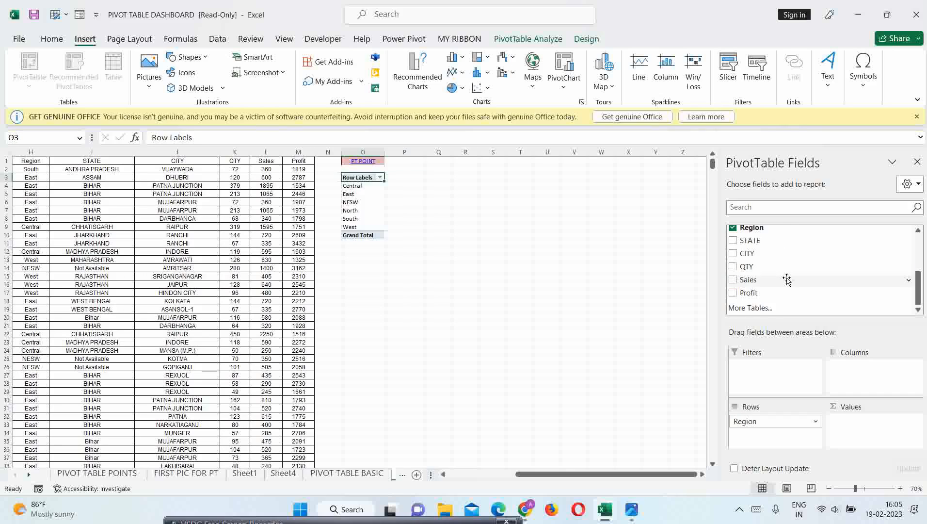
{"action": "left_click_drag", "start_coordinate": [776, 279], "coordinate": [850, 432]}
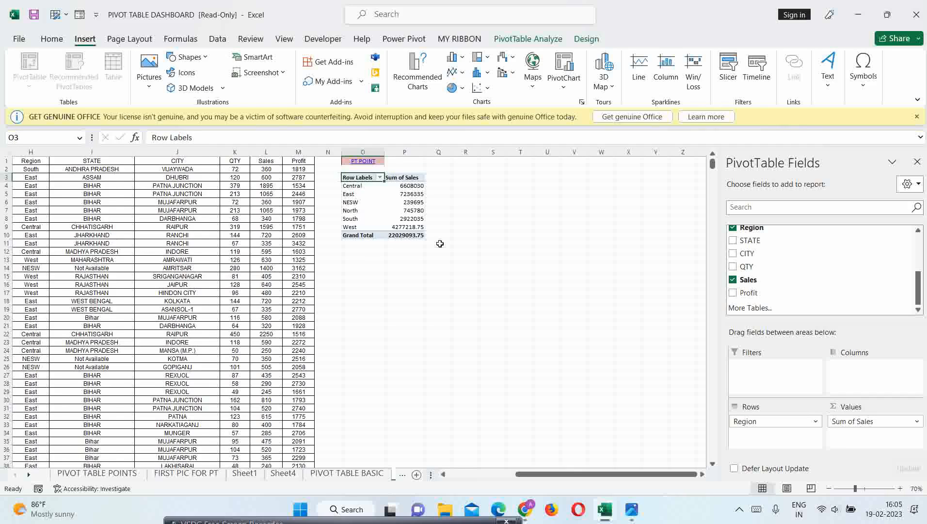
Step: Center the contents of the whole Region PivotTable, O3:P10, and apply borders to all its cells
{"action": "scroll", "coordinate": [439, 244], "scroll_direction": "up", "scroll_amount": 2}
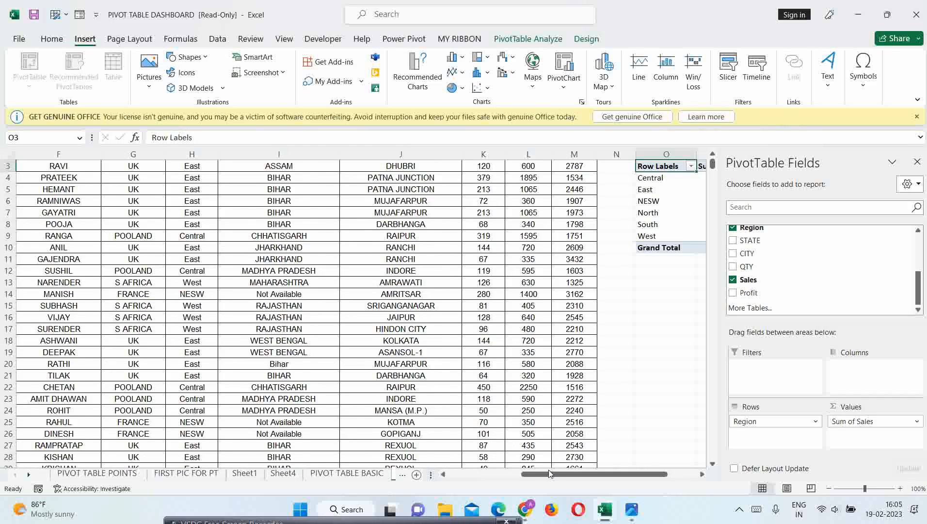
{"action": "left_click_drag", "start_coordinate": [549, 473], "coordinate": [575, 474]}
{"action": "scroll", "coordinate": [620, 383], "scroll_direction": "up", "scroll_amount": 2}
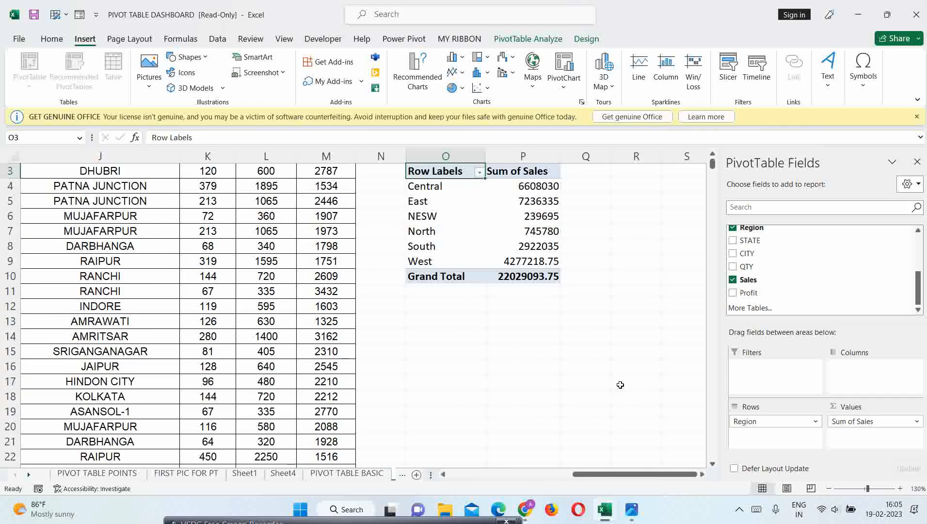
{"action": "scroll", "coordinate": [619, 383], "scroll_direction": "right", "scroll_amount": 3}
{"action": "left_click_drag", "start_coordinate": [636, 477], "coordinate": [627, 478]}
{"action": "scroll", "coordinate": [492, 223], "scroll_direction": "up", "scroll_amount": 1}
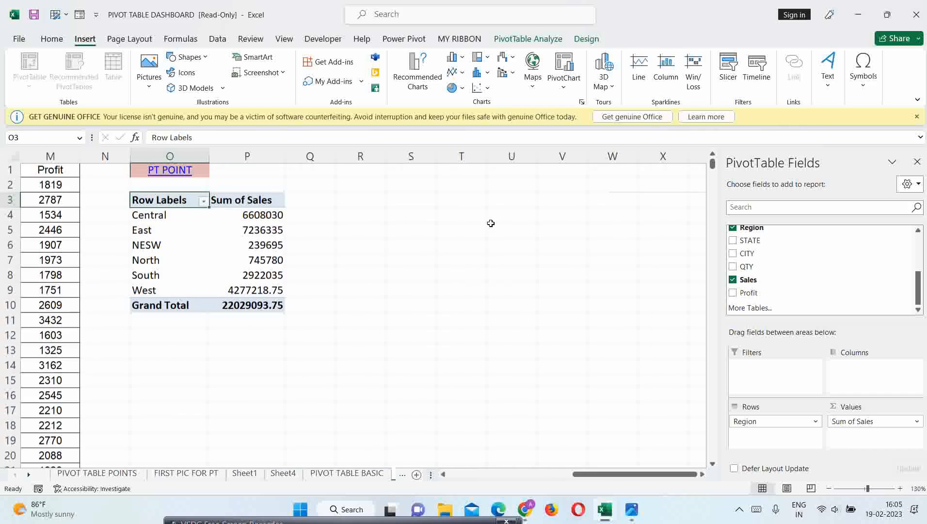
{"action": "left_click", "coordinate": [265, 303], "text": "shift"}
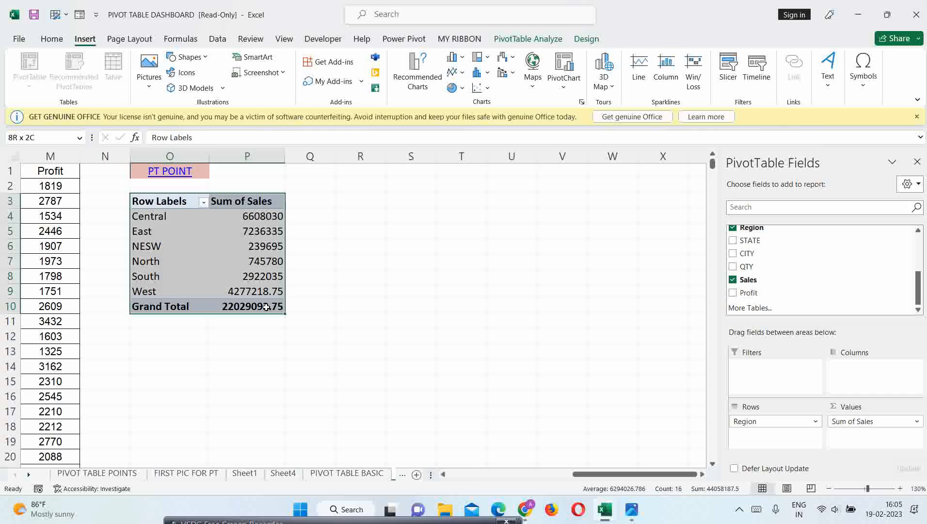
{"action": "left_click", "coordinate": [52, 39]}
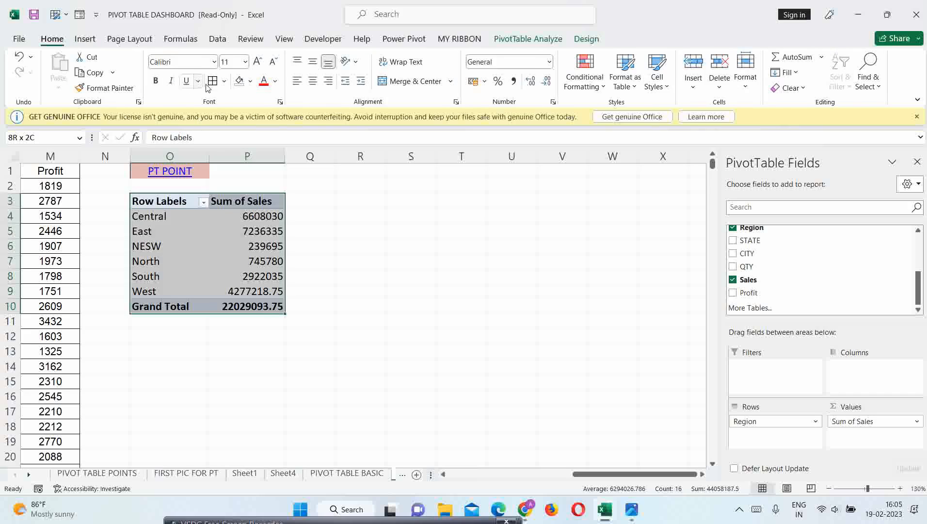
{"action": "left_click", "coordinate": [312, 81]}
{"action": "left_click", "coordinate": [214, 81]}
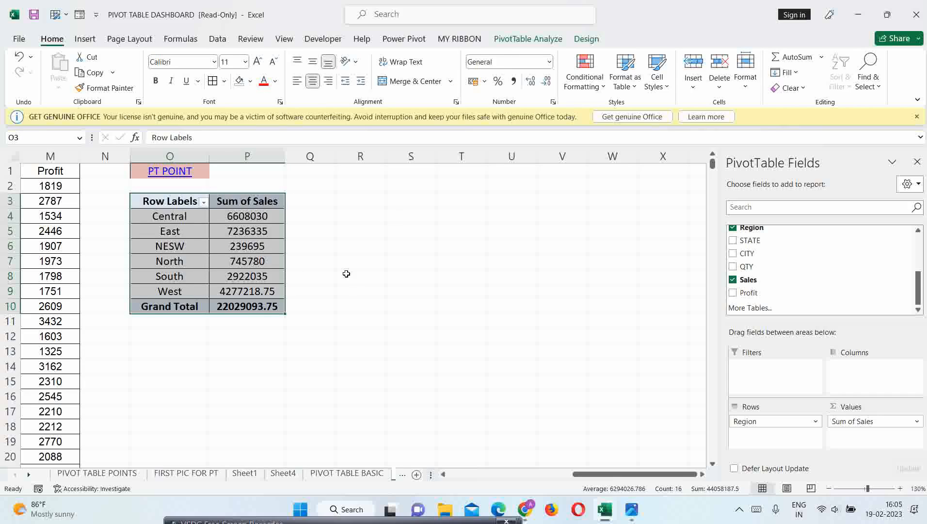
Step: Insert a Clustered Bar PivotChart beside the Region PivotTable and delete it again
{"action": "left_click", "coordinate": [545, 42]}
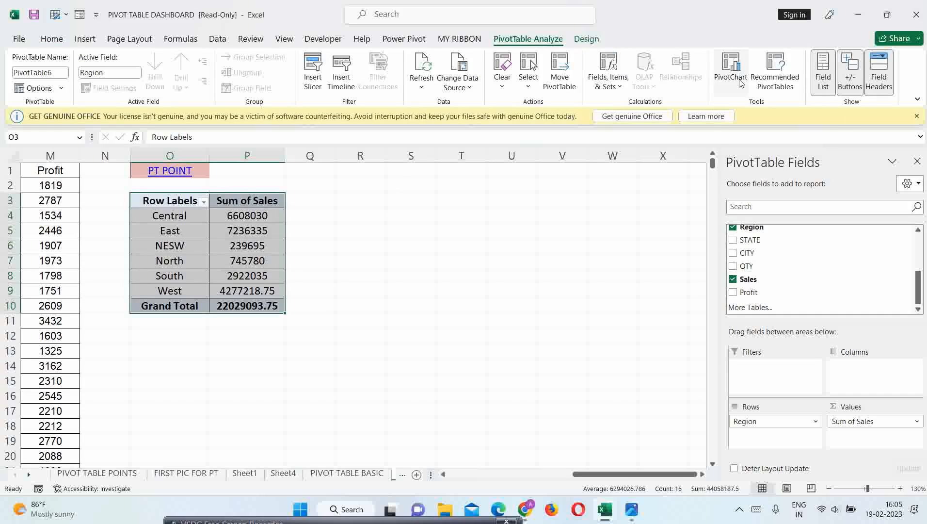
{"action": "left_click", "coordinate": [84, 43]}
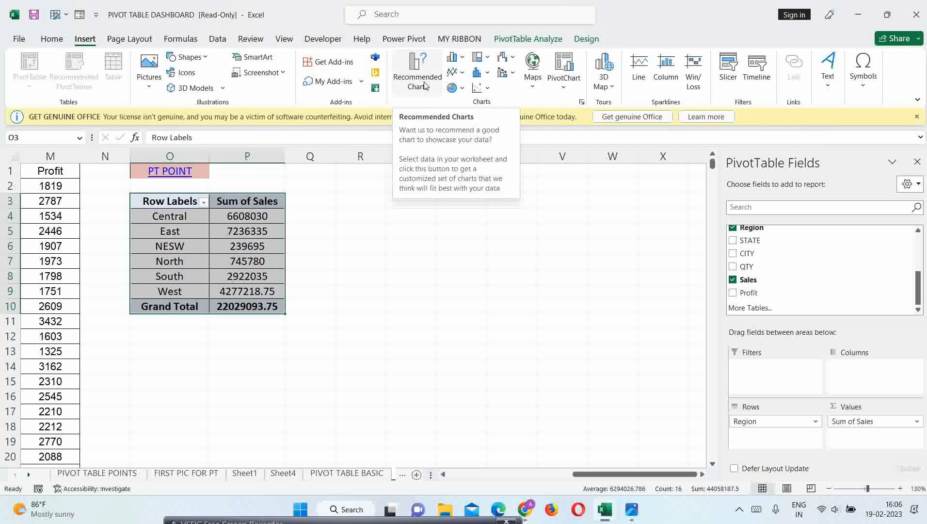
{"action": "left_click", "coordinate": [528, 39]}
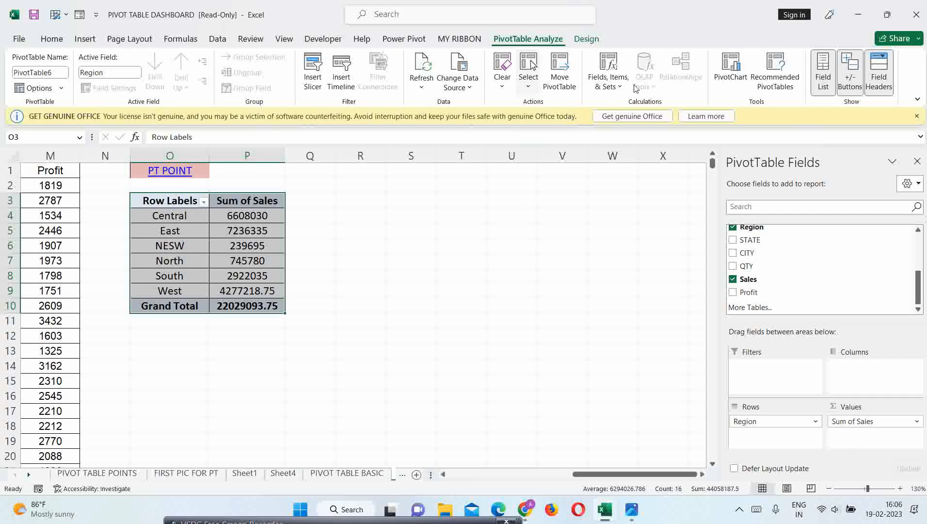
{"action": "left_click", "coordinate": [734, 73]}
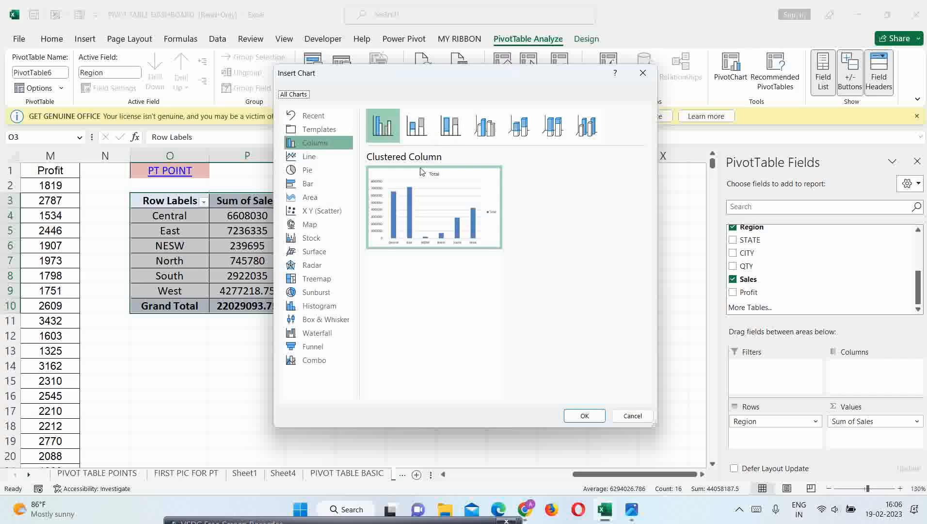
{"action": "left_click_drag", "start_coordinate": [429, 77], "coordinate": [462, 96]}
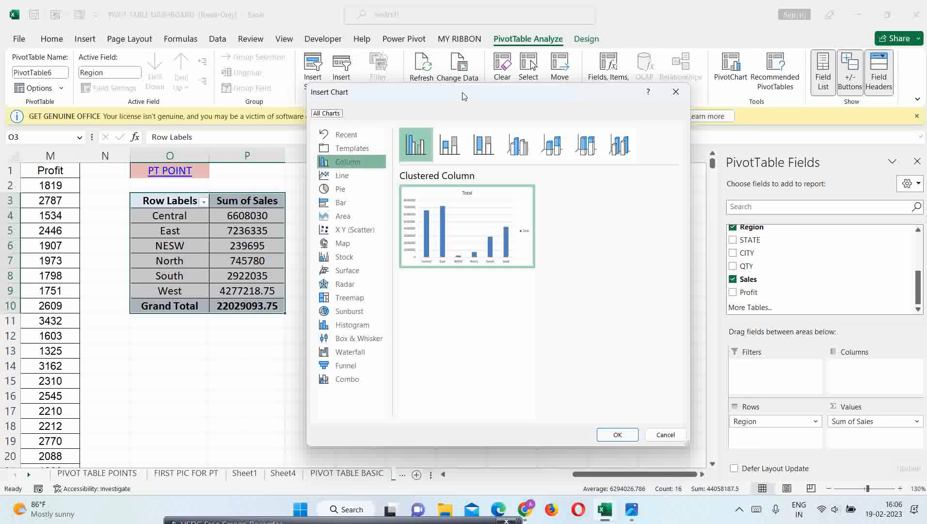
{"action": "left_click", "coordinate": [353, 180]}
{"action": "left_click", "coordinate": [352, 188]}
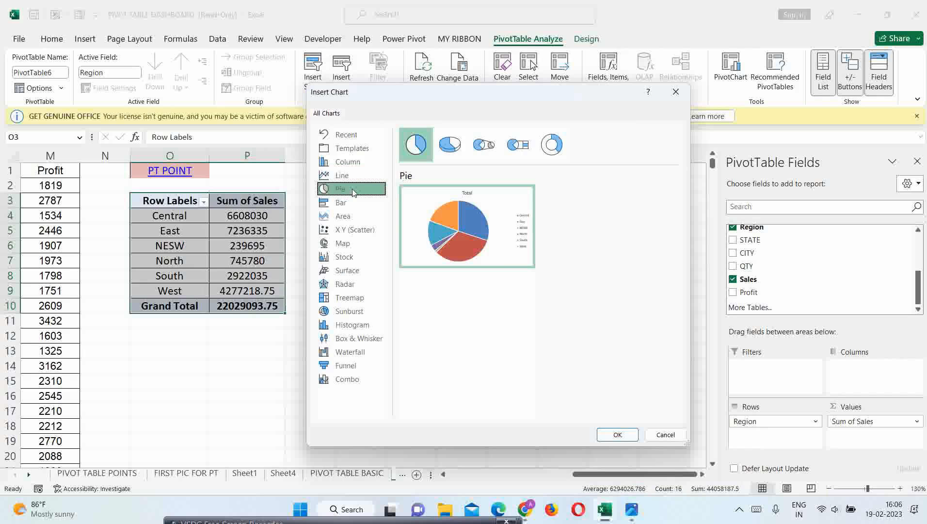
{"action": "left_click", "coordinate": [347, 203]}
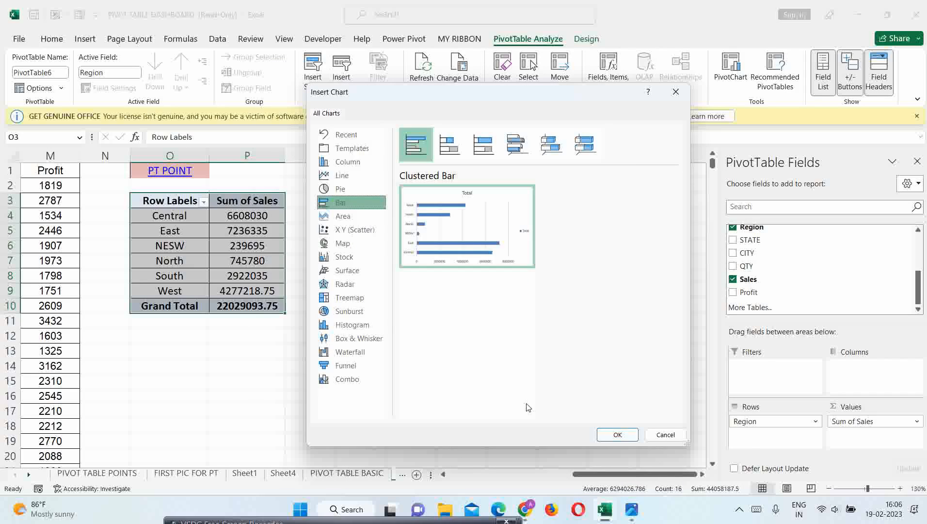
{"action": "left_click", "coordinate": [618, 435]}
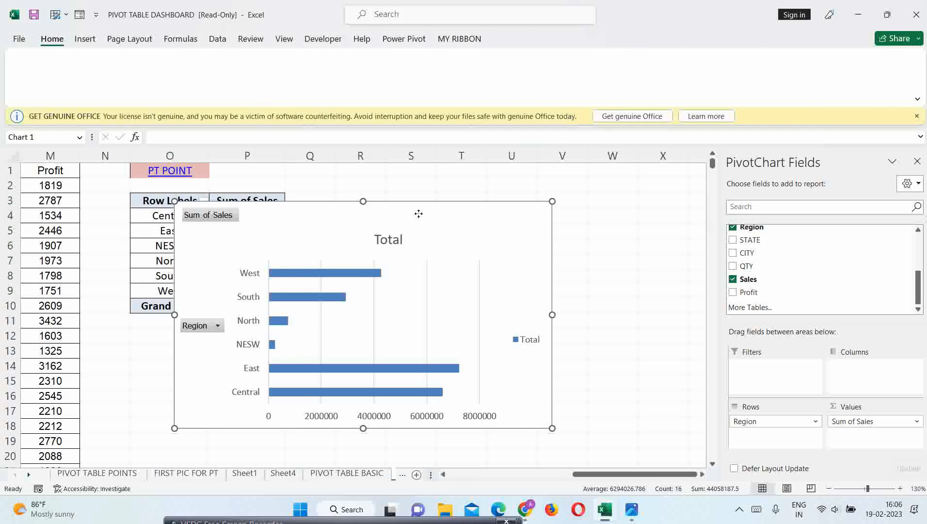
{"action": "left_click_drag", "start_coordinate": [303, 213], "coordinate": [387, 195]}
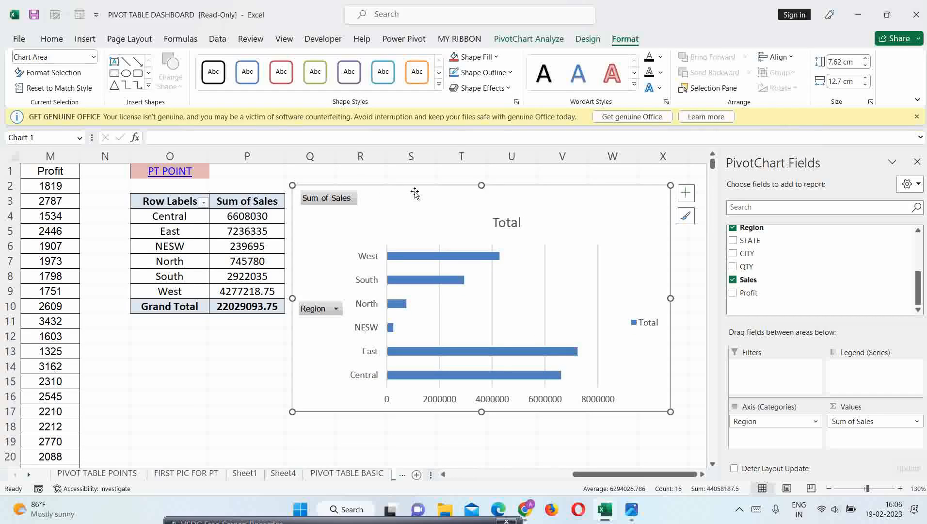
{"action": "key", "text": "Delete"}
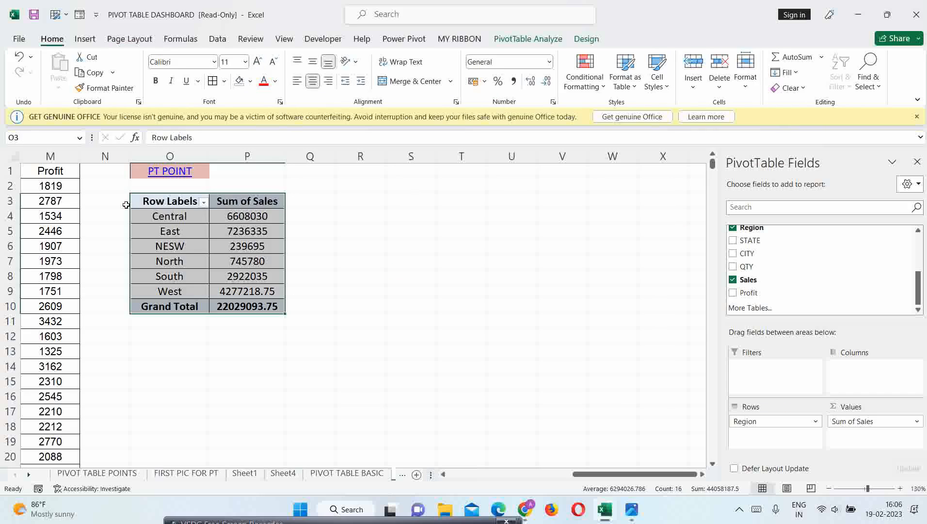
Step: Create a default column PivotChart from the whole Region PivotTable, O3:P10, and place it beside the table
{"action": "left_click_drag", "start_coordinate": [152, 200], "coordinate": [262, 308]}
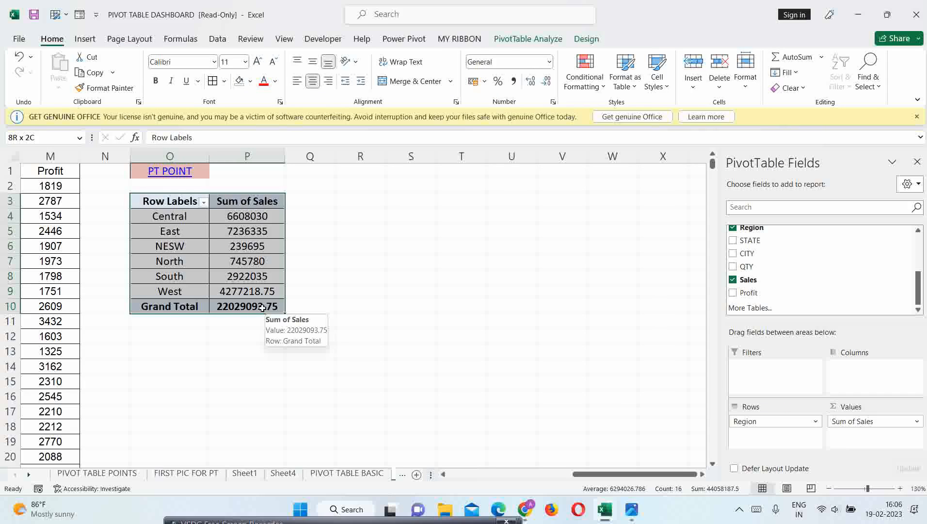
{"action": "key", "text": "alt+F1"}
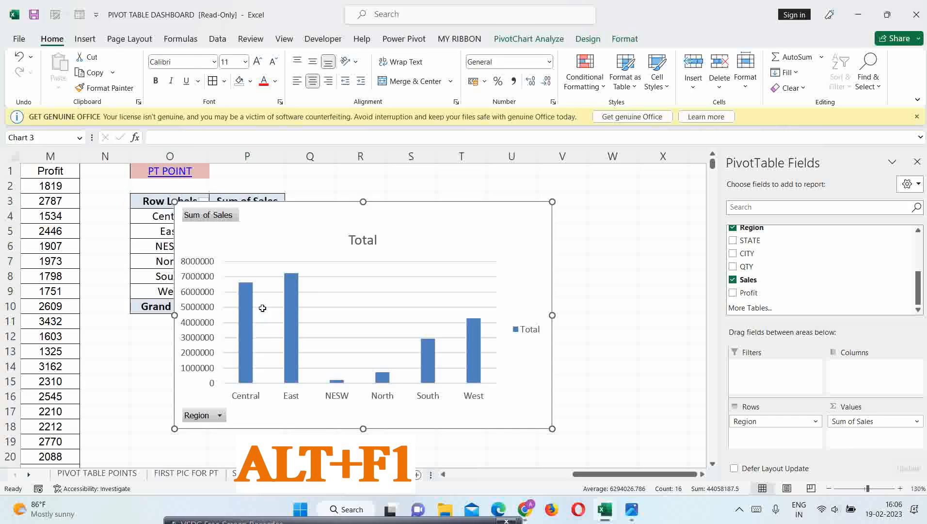
{"action": "left_click_drag", "start_coordinate": [257, 219], "coordinate": [380, 209]}
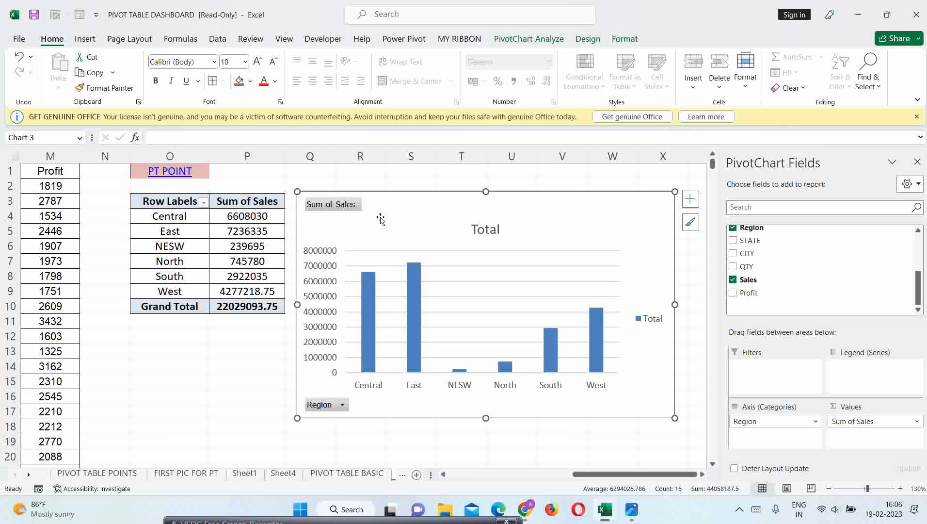
Step: Change the column PivotChart to the Clustered Bar type and move it slightly upward beside the PivotTable
{"action": "left_click", "coordinate": [85, 38]}
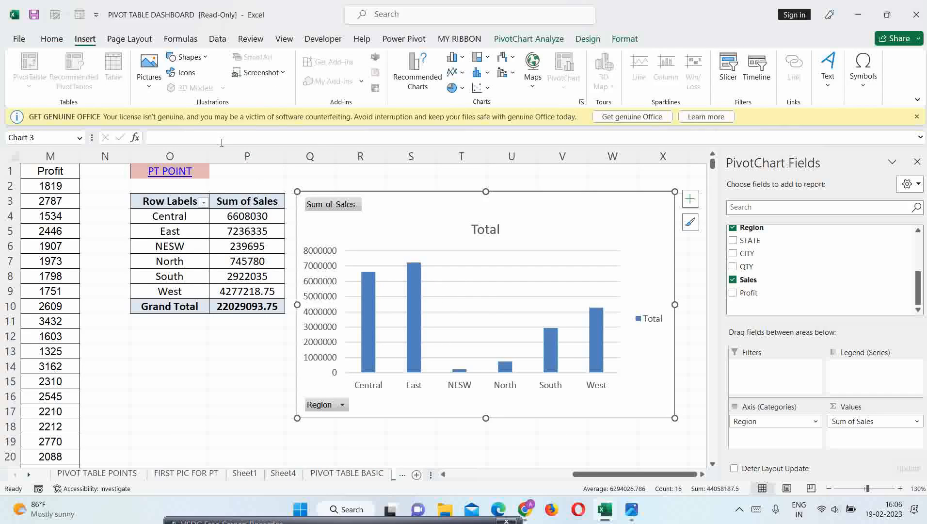
{"action": "left_click", "coordinate": [422, 86]}
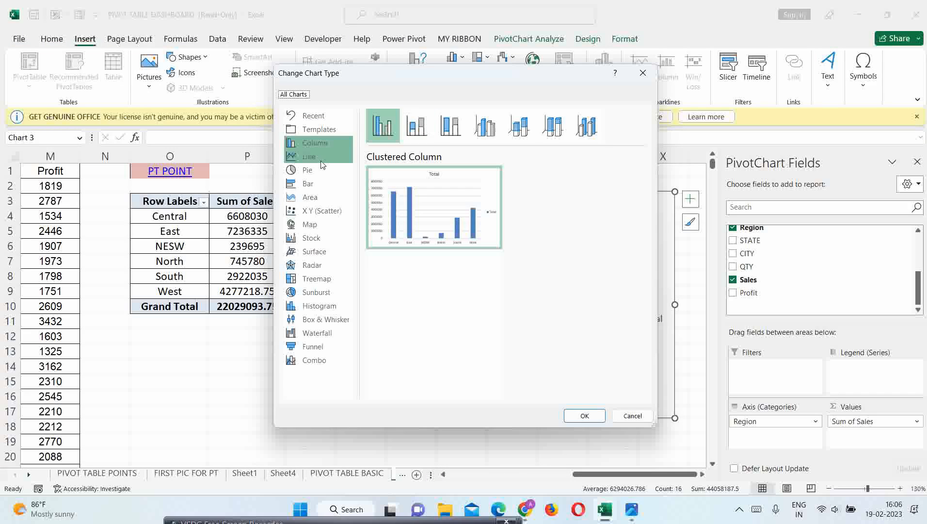
{"action": "left_click", "coordinate": [321, 160]}
{"action": "left_click", "coordinate": [320, 171]}
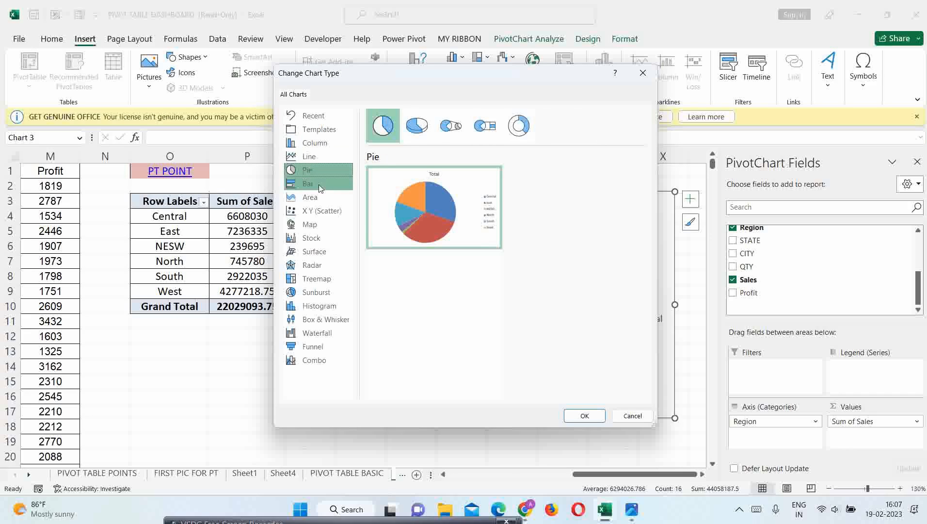
{"action": "left_click", "coordinate": [320, 187]}
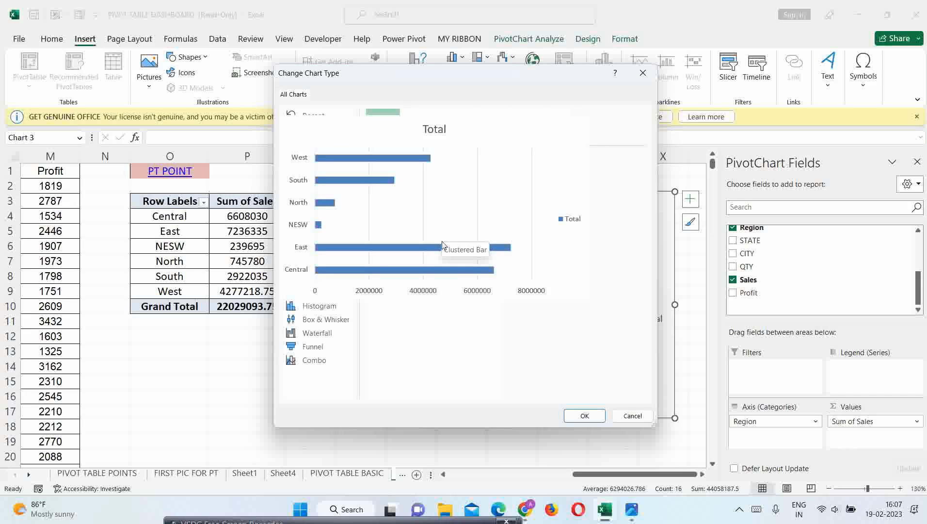
{"action": "left_click", "coordinate": [582, 416]}
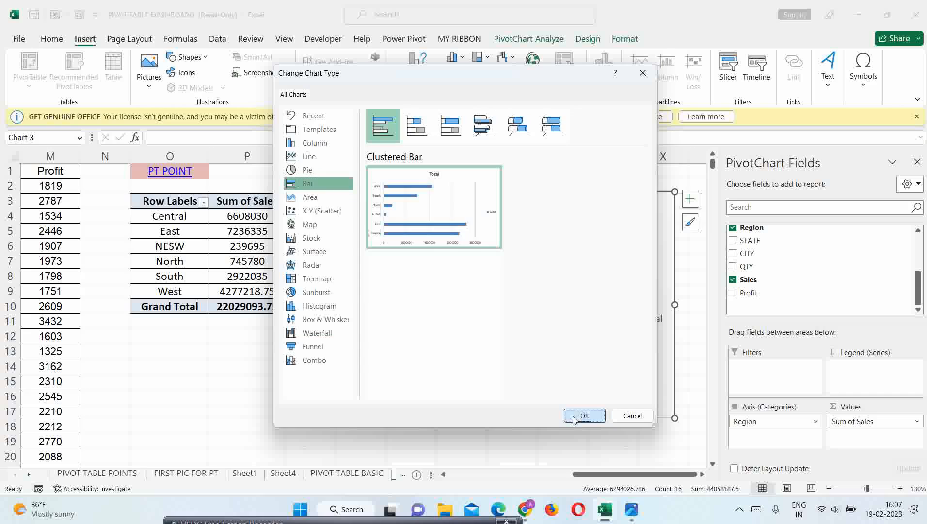
{"action": "left_click_drag", "start_coordinate": [485, 211], "coordinate": [481, 197]}
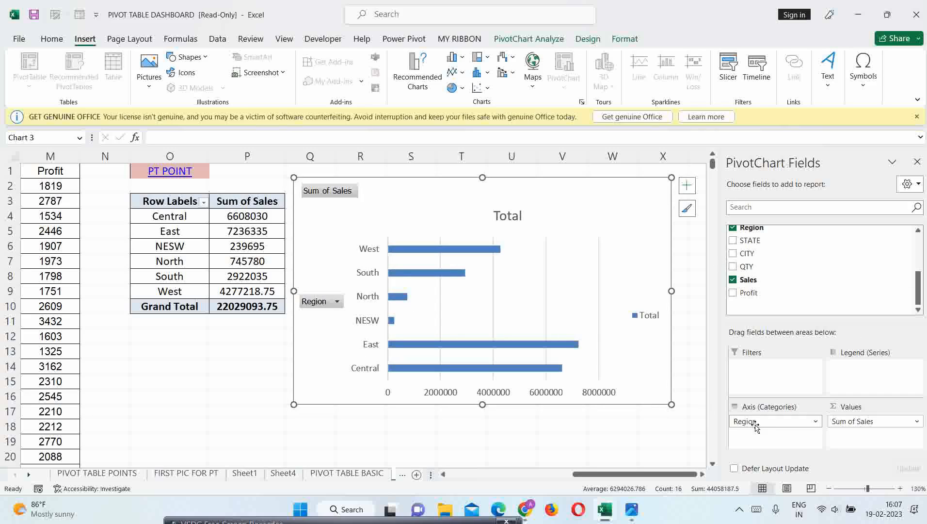
Step: Replace Region with Country in the PivotChart's Axis (Categories) area
{"action": "left_click_drag", "start_coordinate": [755, 426], "coordinate": [758, 286]}
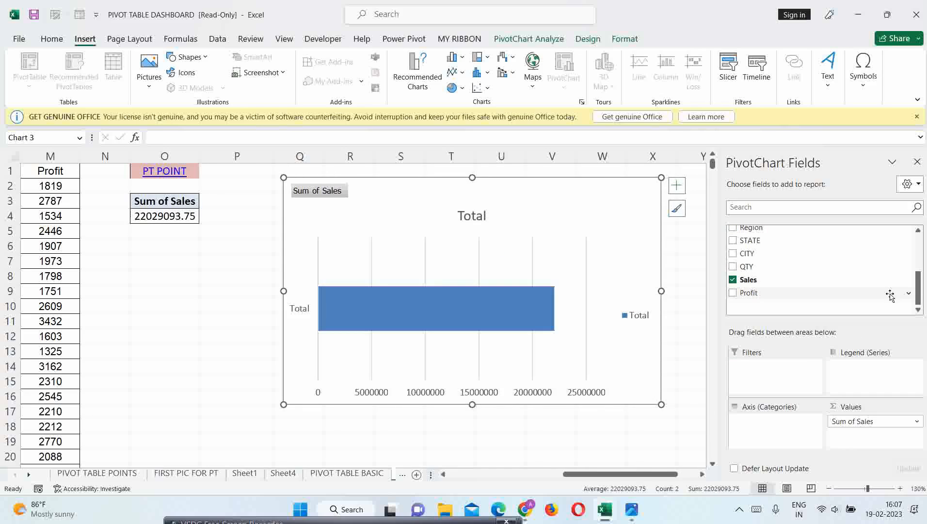
{"action": "scroll", "coordinate": [890, 296], "scroll_direction": "up", "scroll_amount": 2}
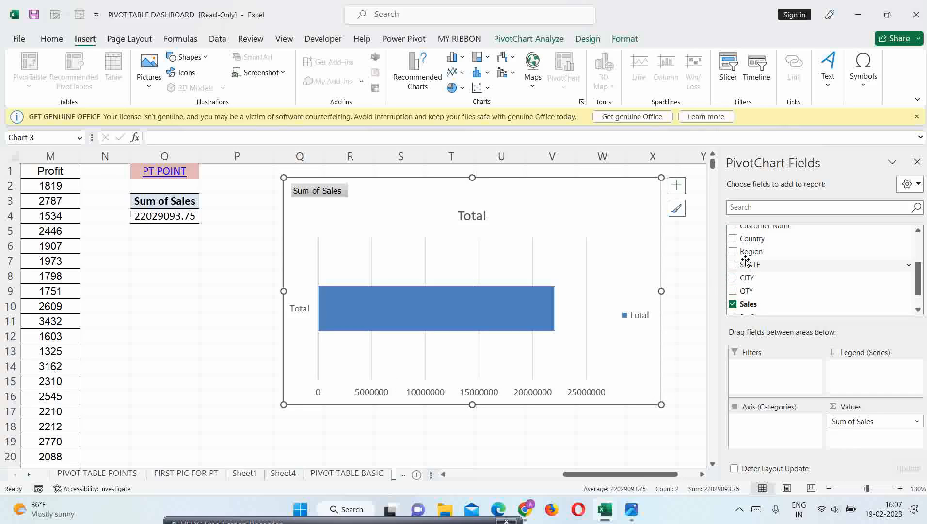
{"action": "left_click_drag", "start_coordinate": [751, 238], "coordinate": [741, 425]}
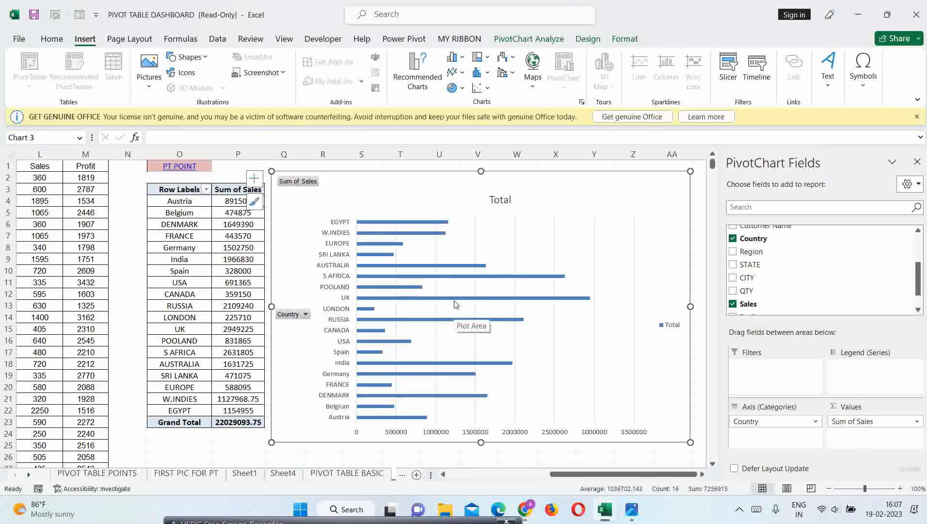
Step: Add data labels to all bars of the Total series in the Country PivotChart
{"action": "mouse_move", "coordinate": [455, 301]}
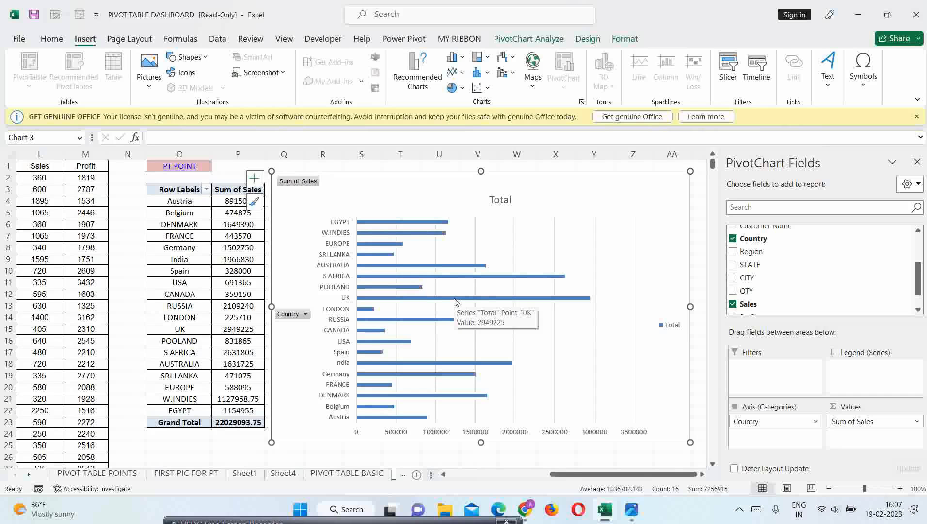
{"action": "left_click", "coordinate": [454, 297]}
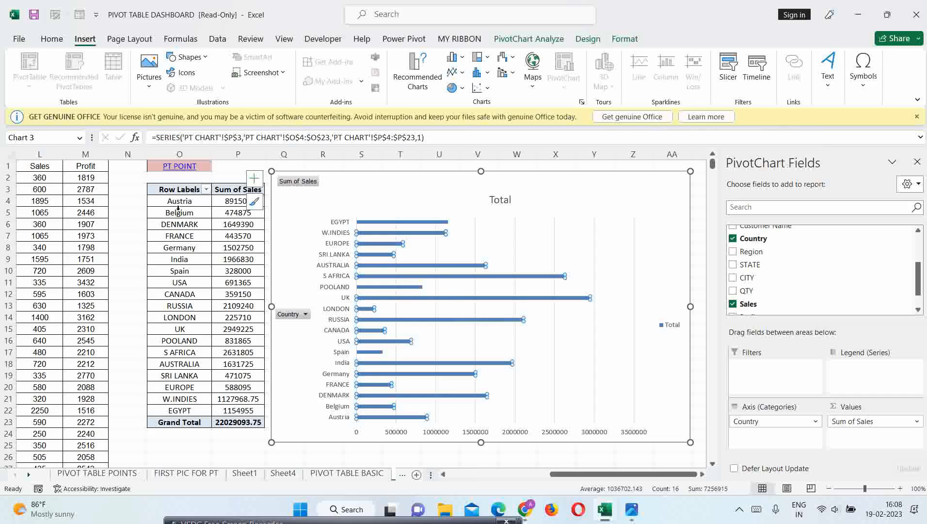
{"action": "left_click", "coordinate": [410, 223]}
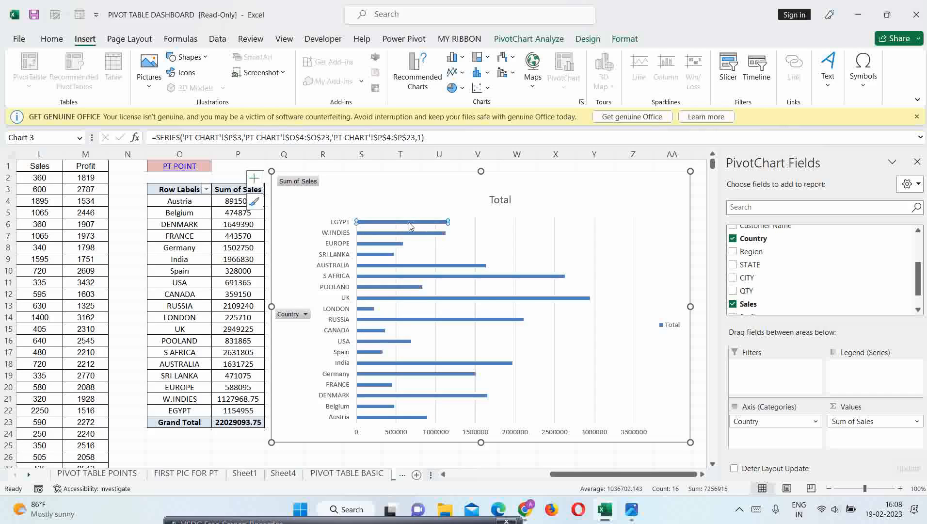
{"action": "left_click", "coordinate": [467, 299]}
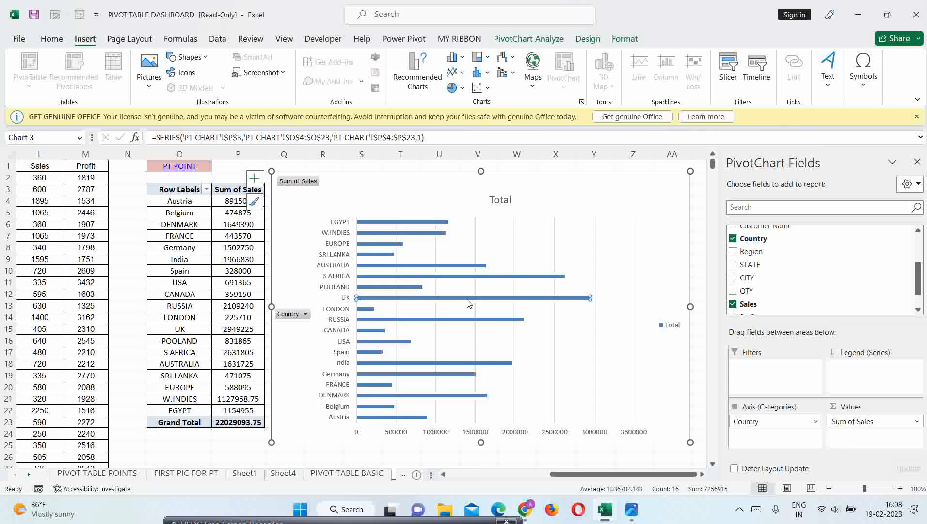
{"action": "left_click", "coordinate": [607, 344]}
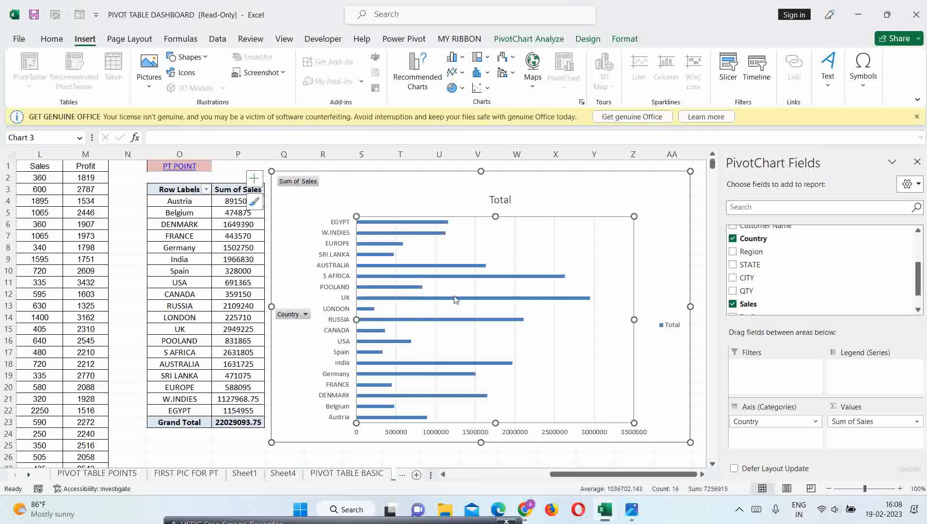
{"action": "left_click", "coordinate": [455, 298]}
{"action": "right_click", "coordinate": [455, 299]}
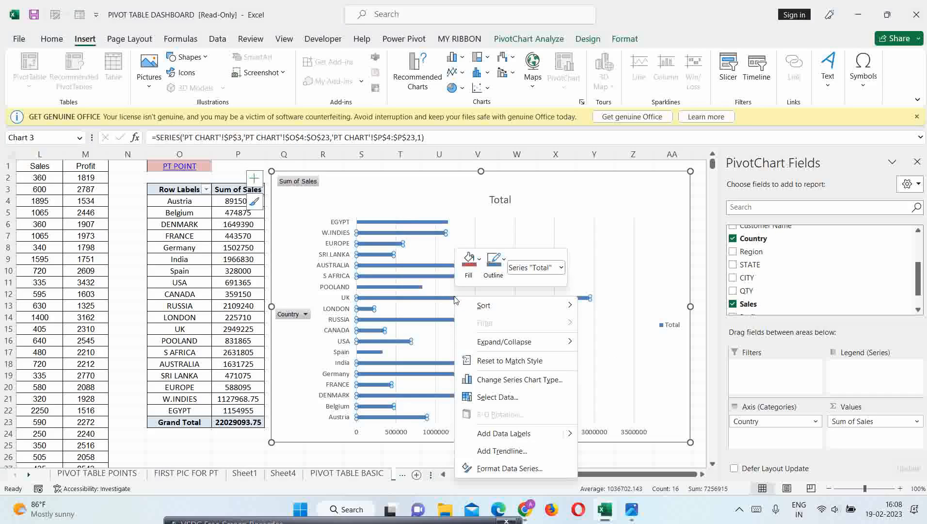
{"action": "left_click", "coordinate": [504, 438]}
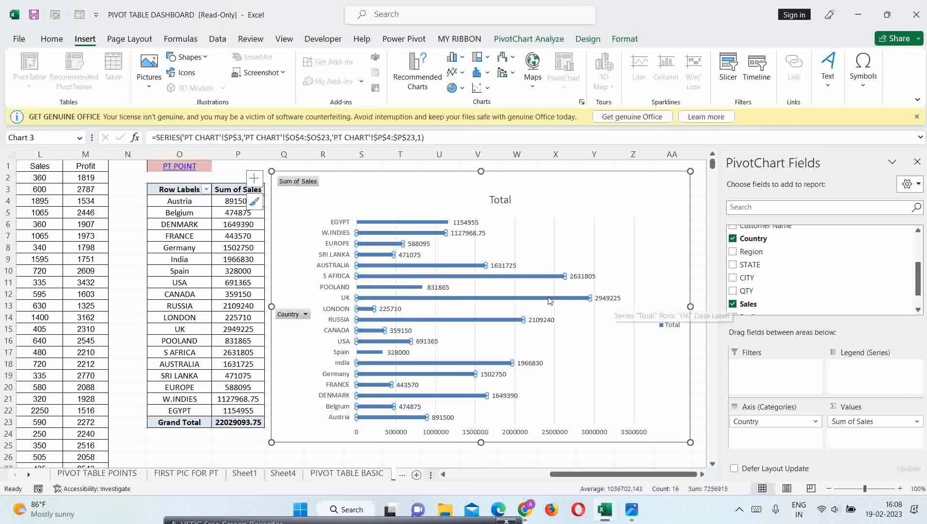
Step: Thicken the bars of the Total series by setting their gap width to 51%
{"action": "mouse_move", "coordinate": [589, 303]}
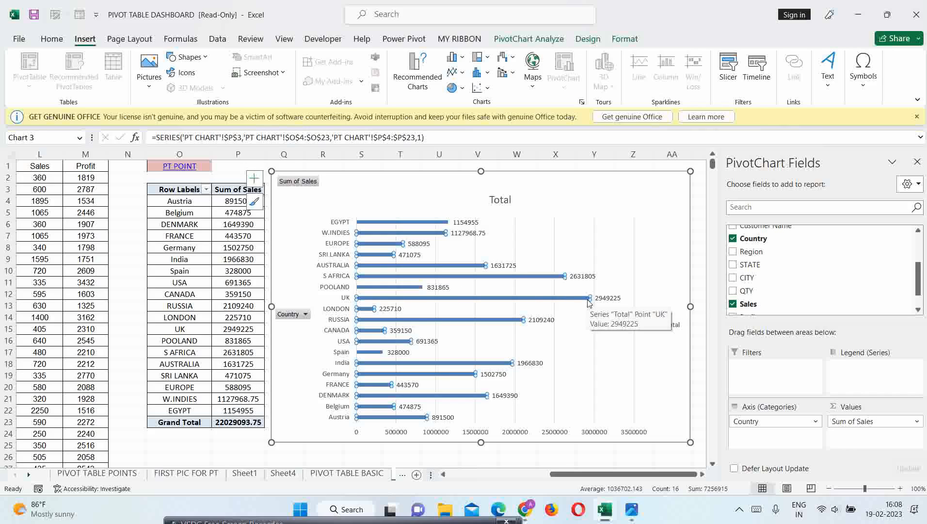
{"action": "right_click", "coordinate": [512, 301]}
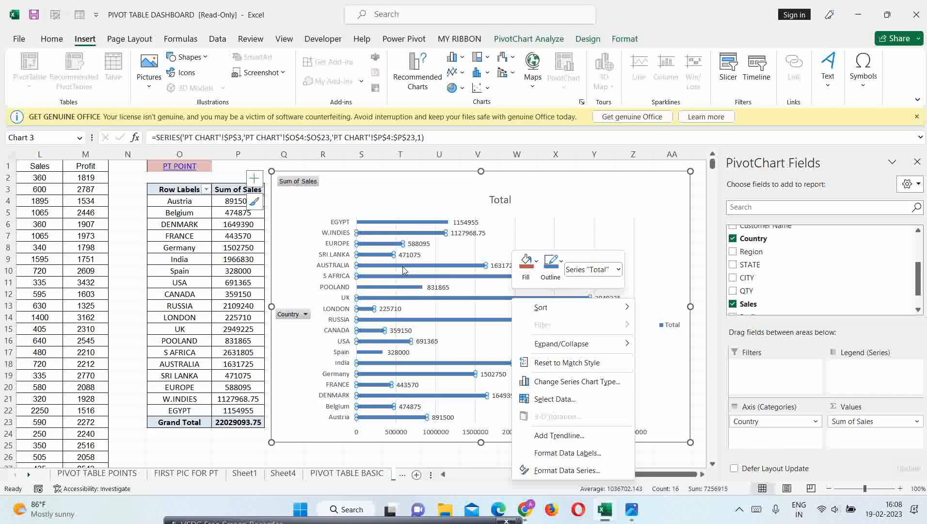
{"action": "left_click", "coordinate": [570, 471]}
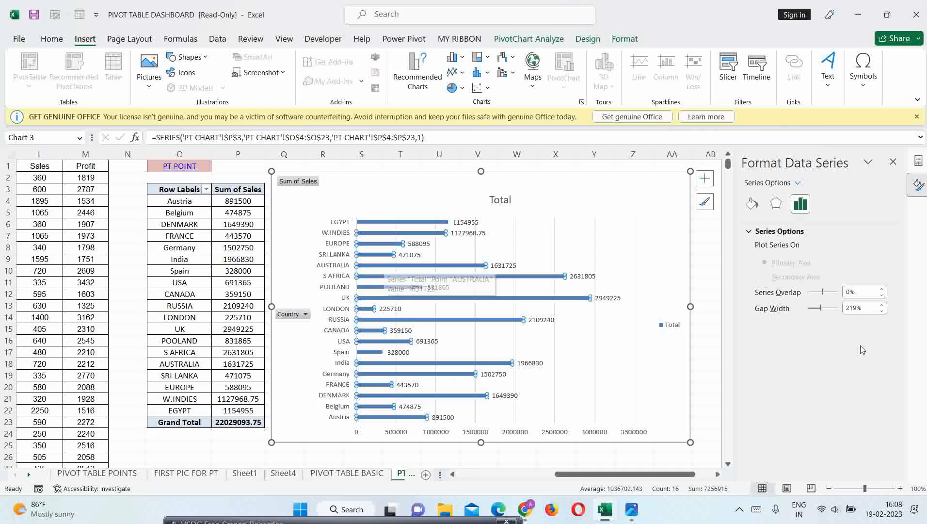
{"action": "left_click_drag", "start_coordinate": [821, 315], "coordinate": [811, 313]}
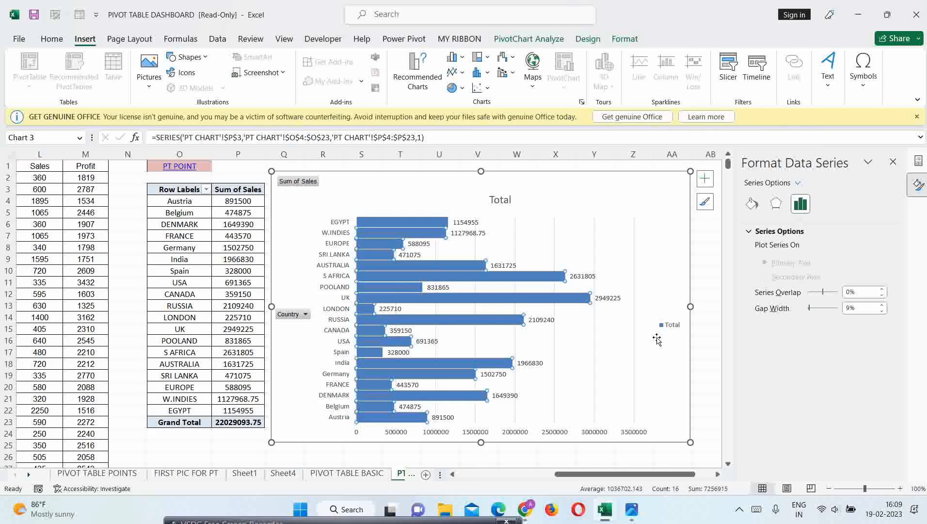
{"action": "left_click_drag", "start_coordinate": [809, 309], "coordinate": [815, 310]}
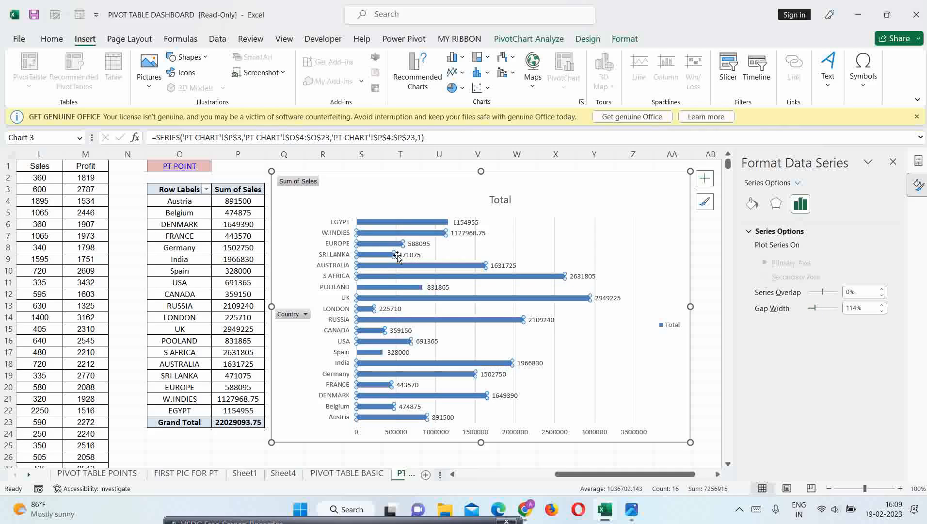
{"action": "left_click_drag", "start_coordinate": [818, 313], "coordinate": [814, 312]}
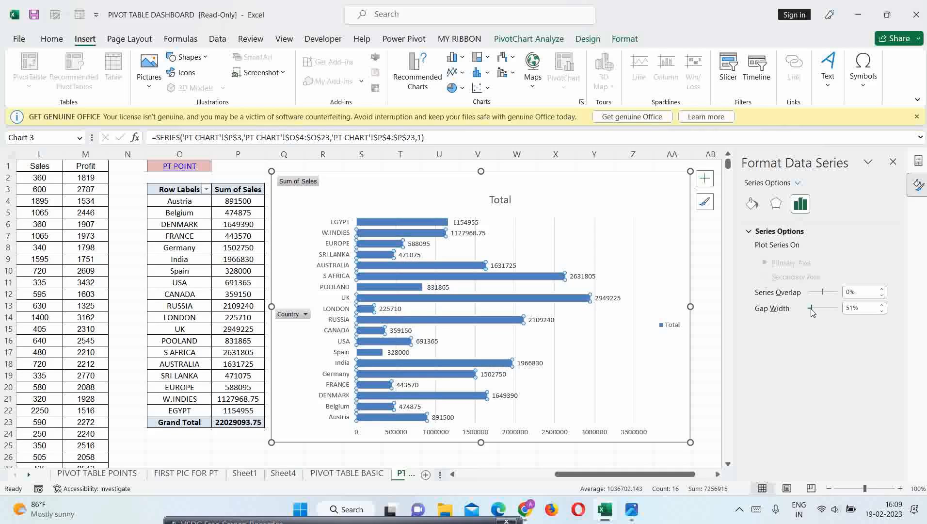
Step: Add a shadow to the Total series bars with 53% transparency, 94% size and 100 pt blur
{"action": "left_click", "coordinate": [776, 203]}
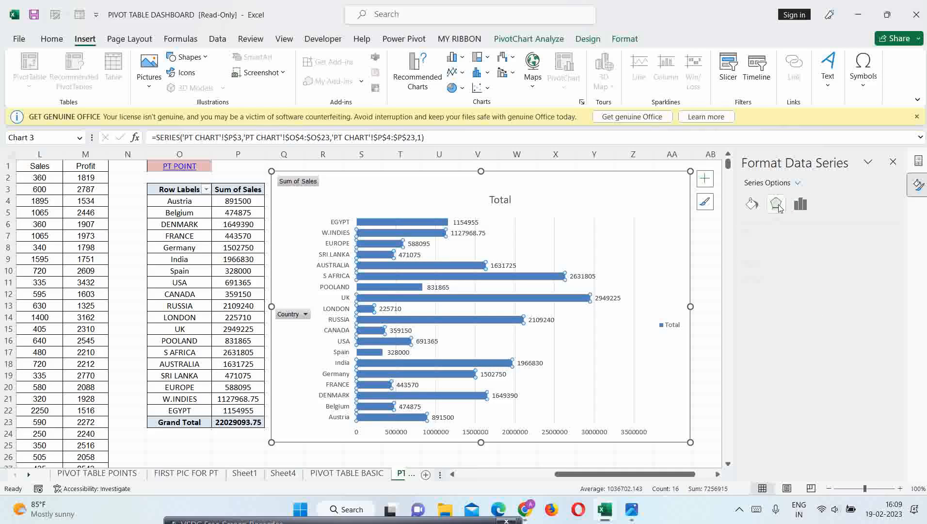
{"action": "left_click", "coordinate": [770, 231]}
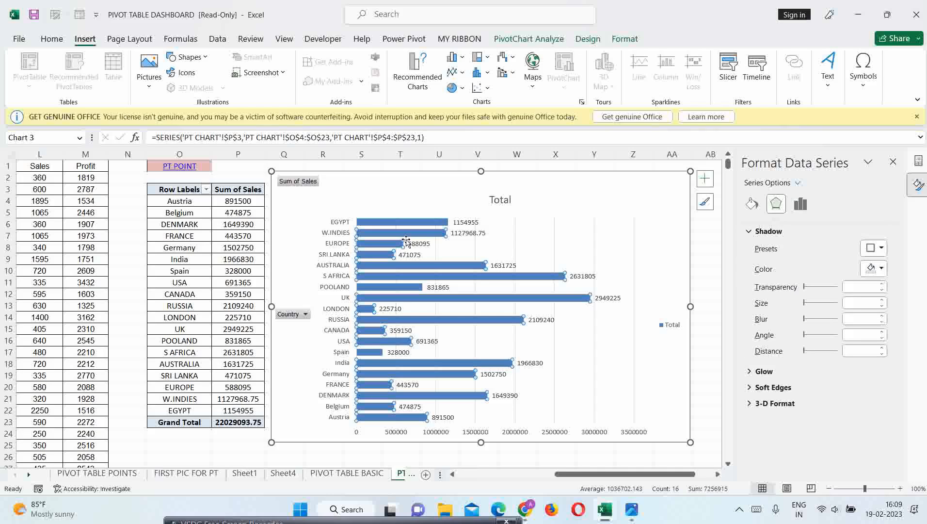
{"action": "left_click", "coordinate": [805, 286]}
{"action": "left_click_drag", "start_coordinate": [819, 290], "coordinate": [823, 293]}
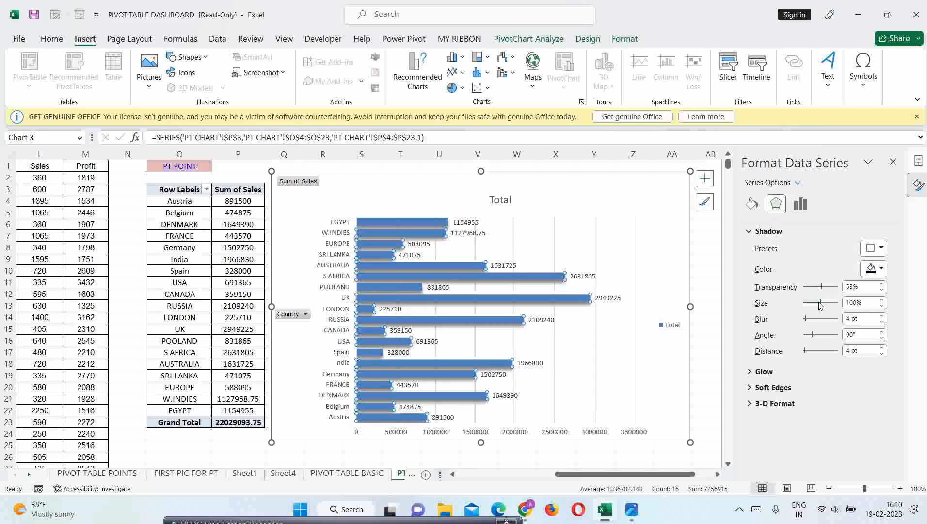
{"action": "mouse_move", "coordinate": [819, 304]}
{"action": "left_mouse_down"}
{"action": "mouse_move", "coordinate": [805, 303]}
{"action": "mouse_move", "coordinate": [814, 306]}
{"action": "left_mouse_up"}
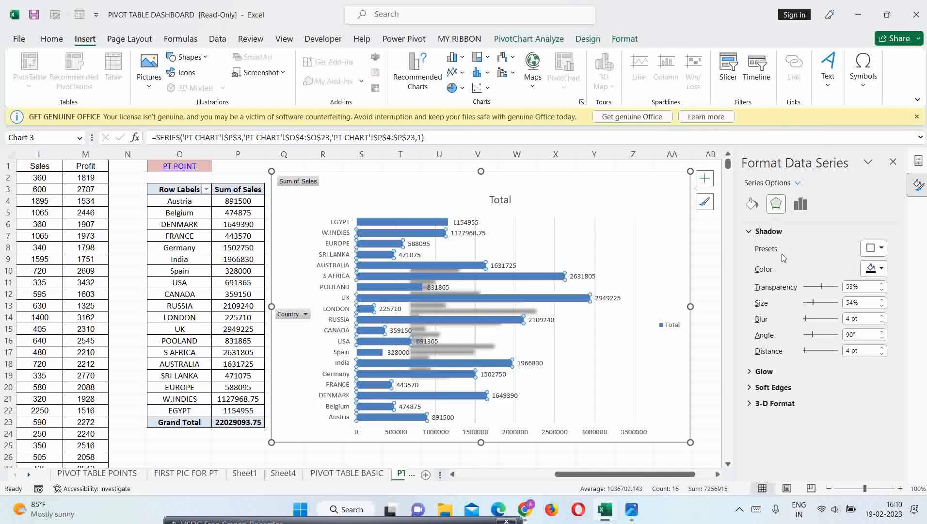
{"action": "left_click", "coordinate": [820, 305]}
{"action": "left_click_drag", "start_coordinate": [821, 305], "coordinate": [819, 305]}
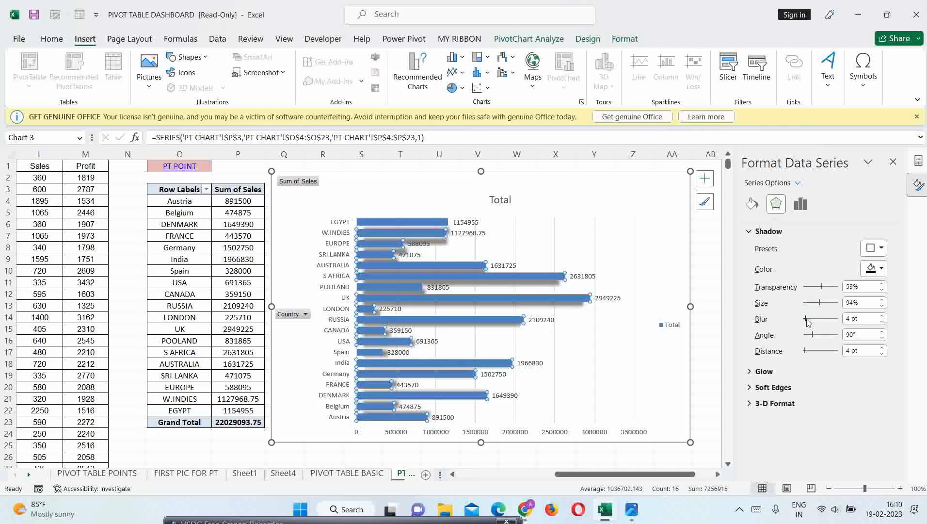
{"action": "left_click_drag", "start_coordinate": [806, 319], "coordinate": [837, 318]}
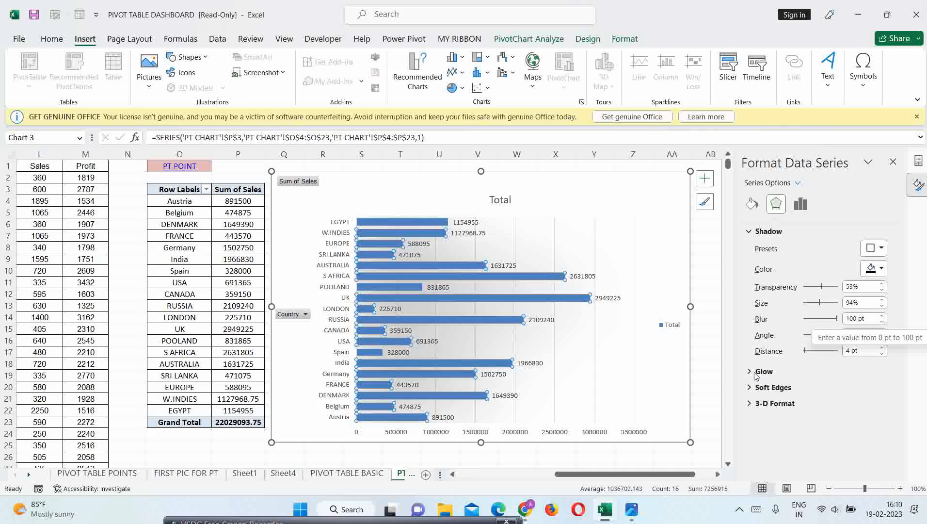
Step: Apply a soft blue glow around the bars of the Total series
{"action": "left_click", "coordinate": [753, 232]}
{"action": "left_click", "coordinate": [757, 248]}
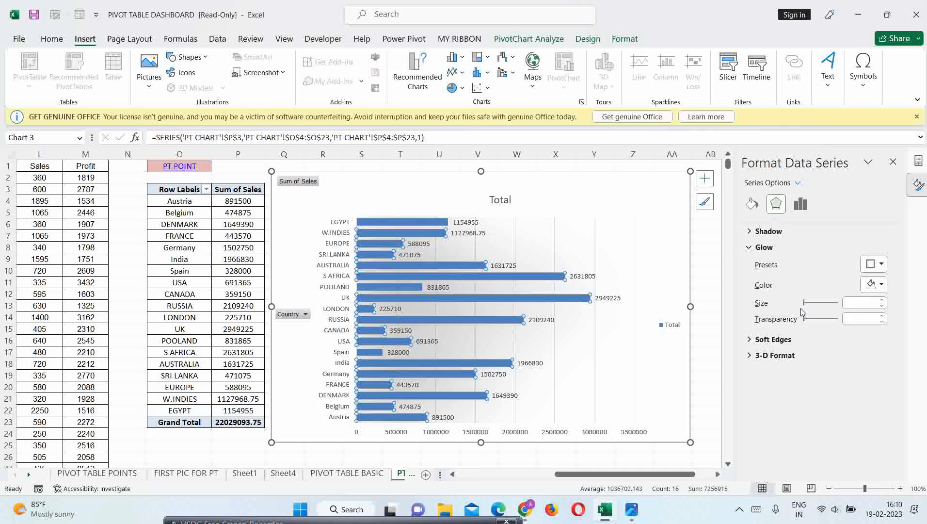
{"action": "mouse_move", "coordinate": [806, 303]}
{"action": "left_mouse_down"}
{"action": "mouse_move", "coordinate": [831, 303]}
{"action": "mouse_move", "coordinate": [807, 303]}
{"action": "left_mouse_up"}
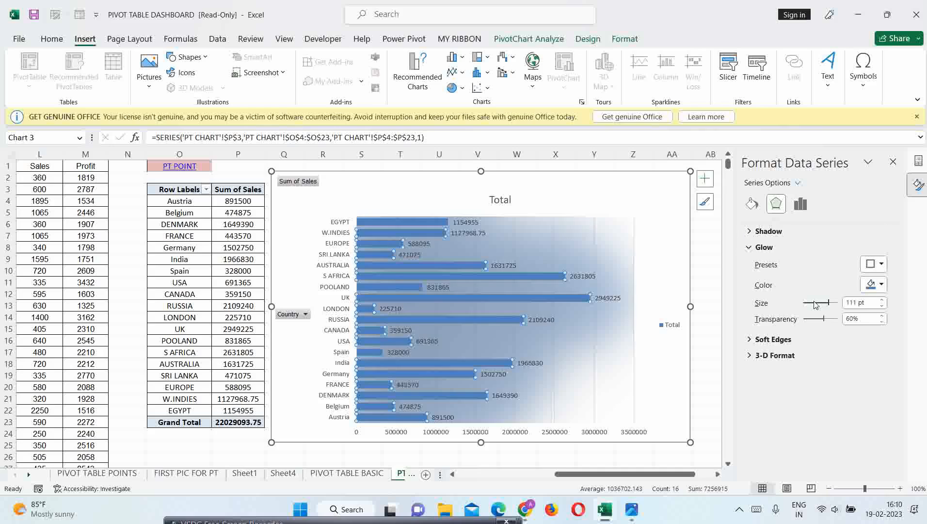
{"action": "left_click", "coordinate": [754, 248]}
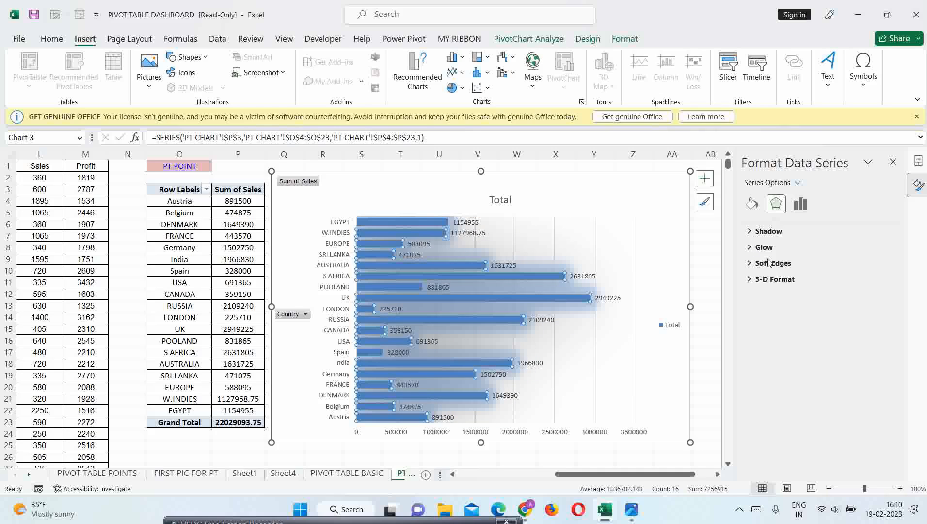
Step: Fill the bars of the Total series with solid yellow
{"action": "left_click", "coordinate": [751, 205]}
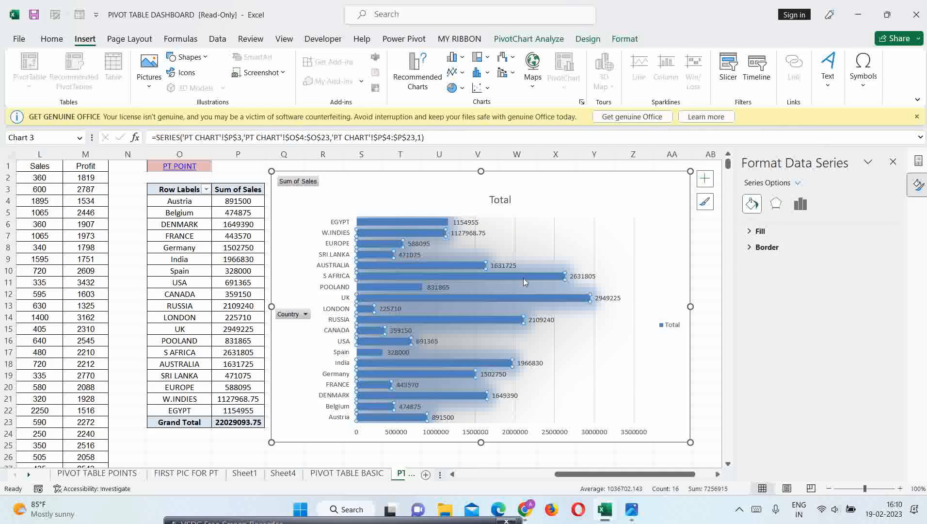
{"action": "left_click", "coordinate": [760, 232]}
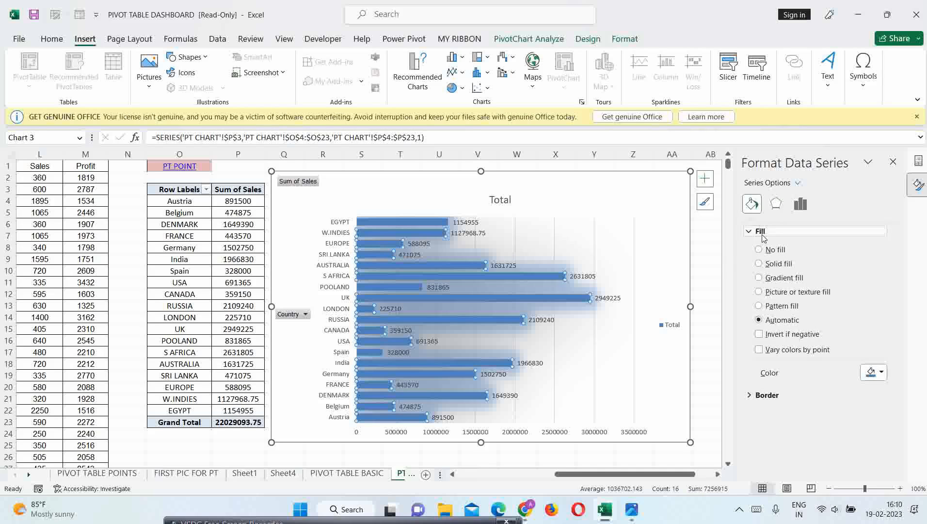
{"action": "left_click", "coordinate": [766, 264]}
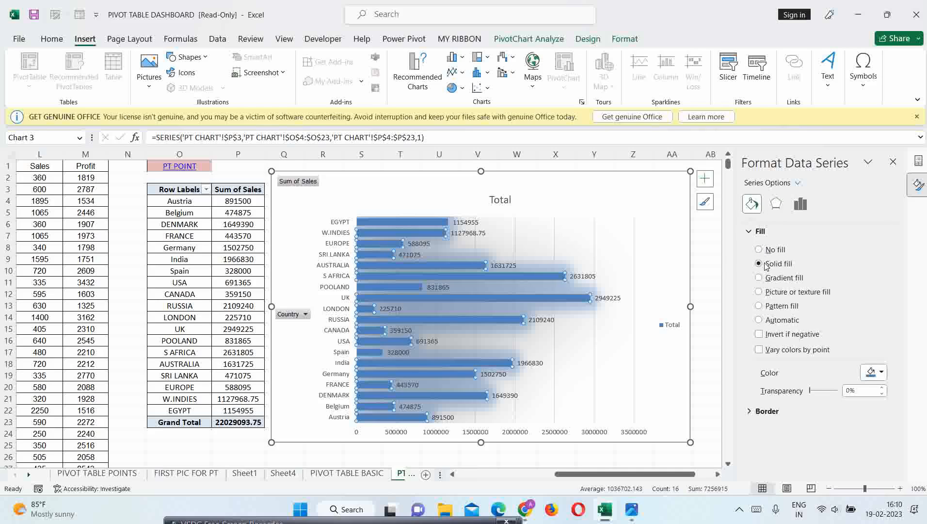
{"action": "left_click", "coordinate": [882, 374]}
{"action": "left_click", "coordinate": [866, 341]}
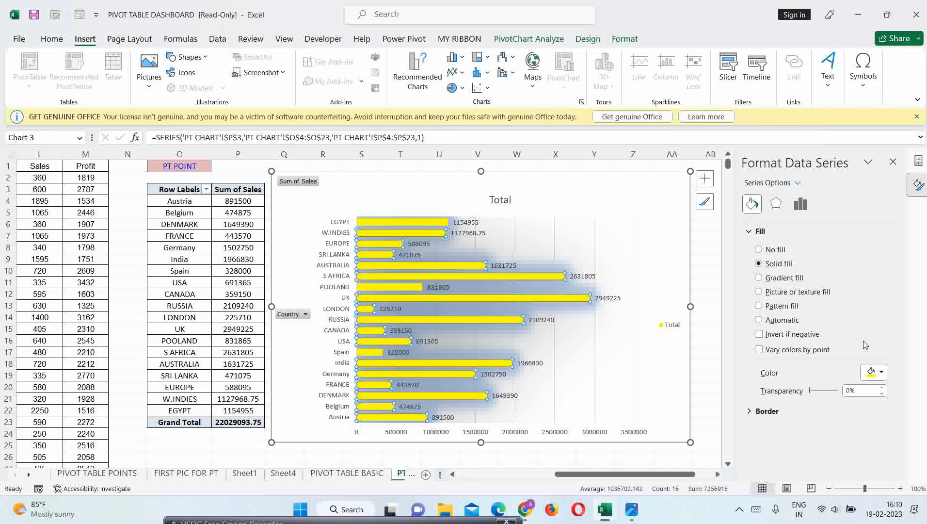
Step: Try gradient and pattern fills on the Total series bars, returning to a solid fill after each
{"action": "left_click", "coordinate": [760, 279]}
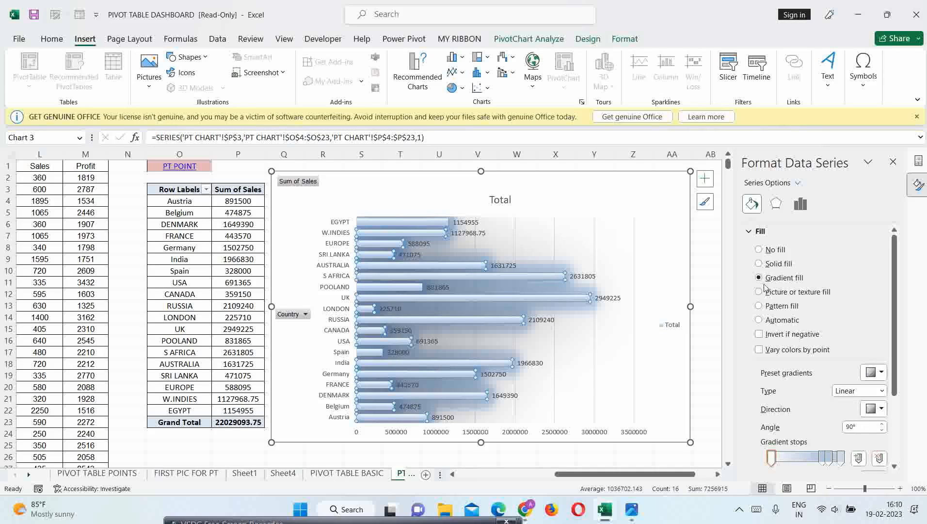
{"action": "left_click", "coordinate": [759, 263]}
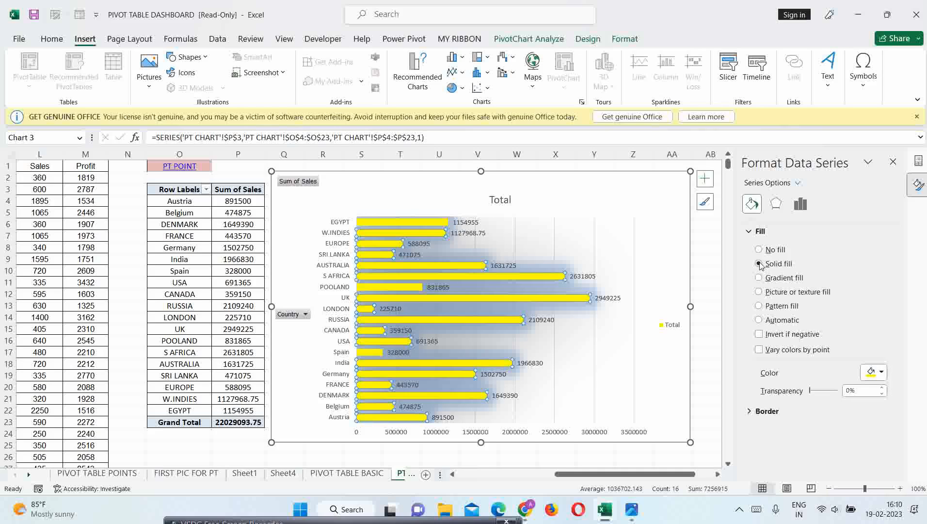
{"action": "left_click", "coordinate": [881, 372]}
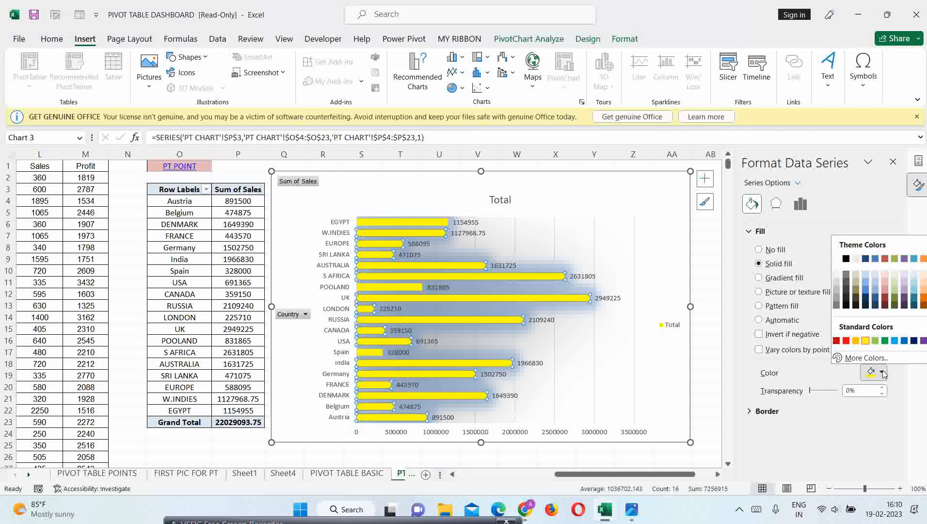
{"action": "left_click", "coordinate": [863, 287]}
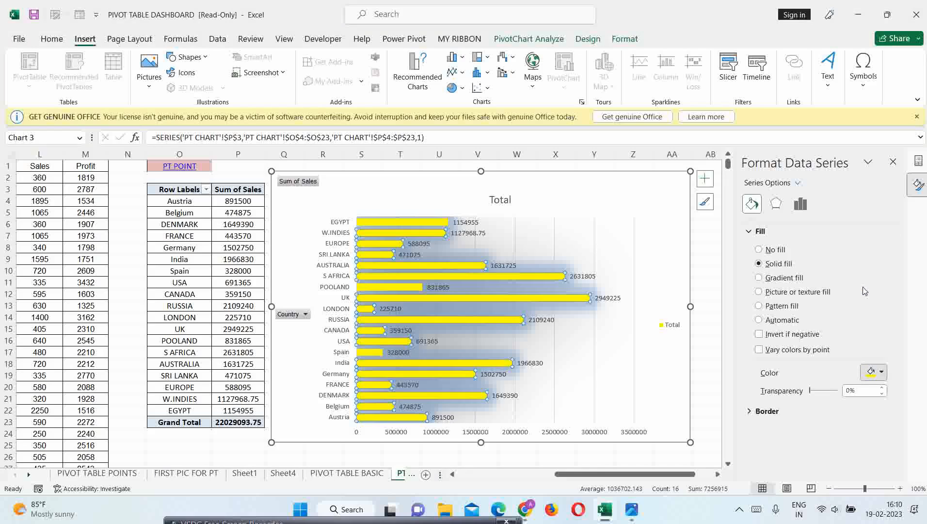
{"action": "left_click", "coordinate": [760, 306]}
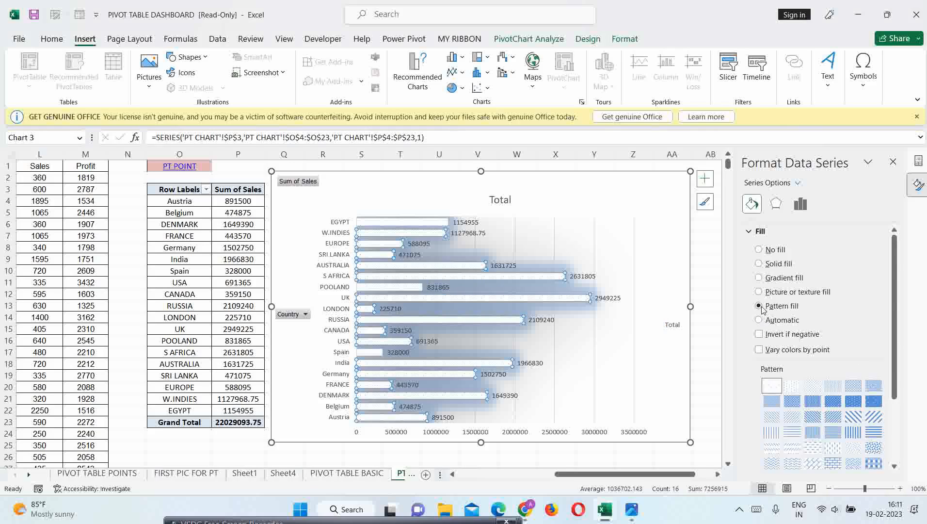
{"action": "left_click", "coordinate": [766, 264]}
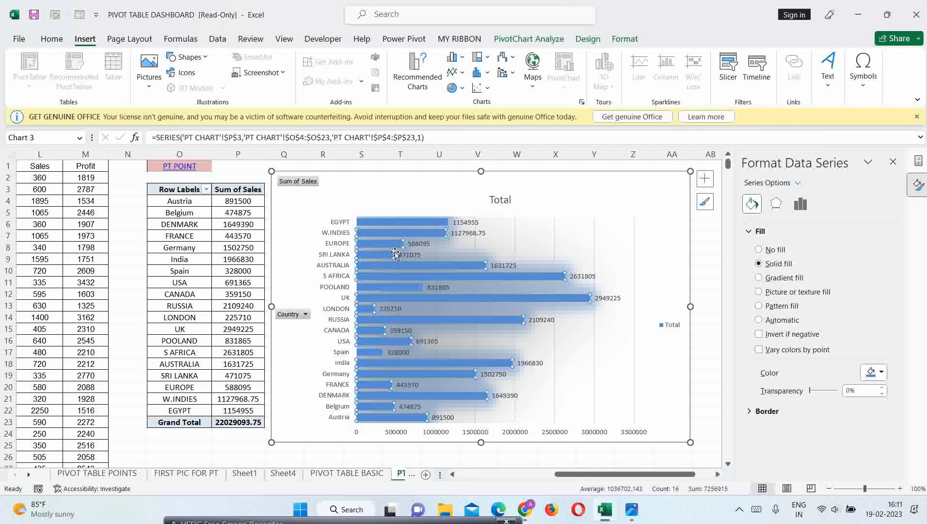
Step: Vary the Total series bar colors by point so each country has its own color
{"action": "left_click", "coordinate": [334, 246]}
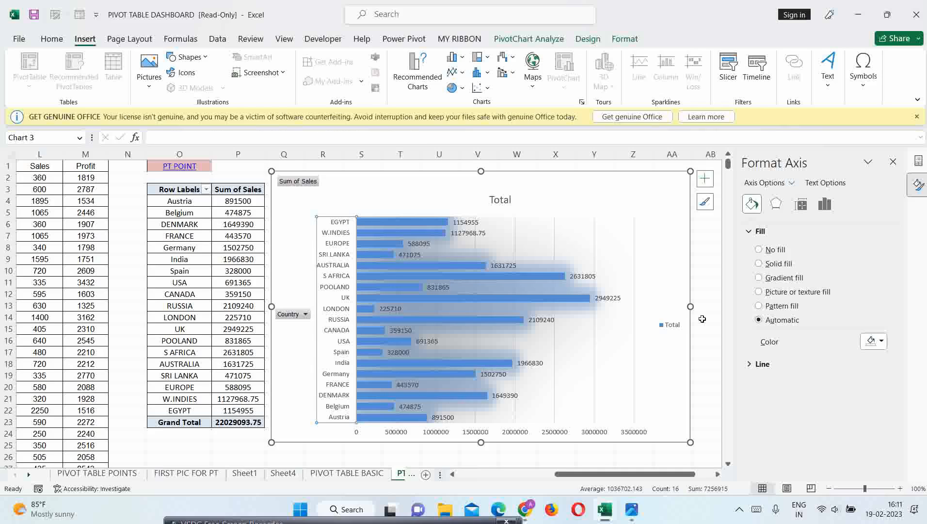
{"action": "left_click", "coordinate": [467, 275]}
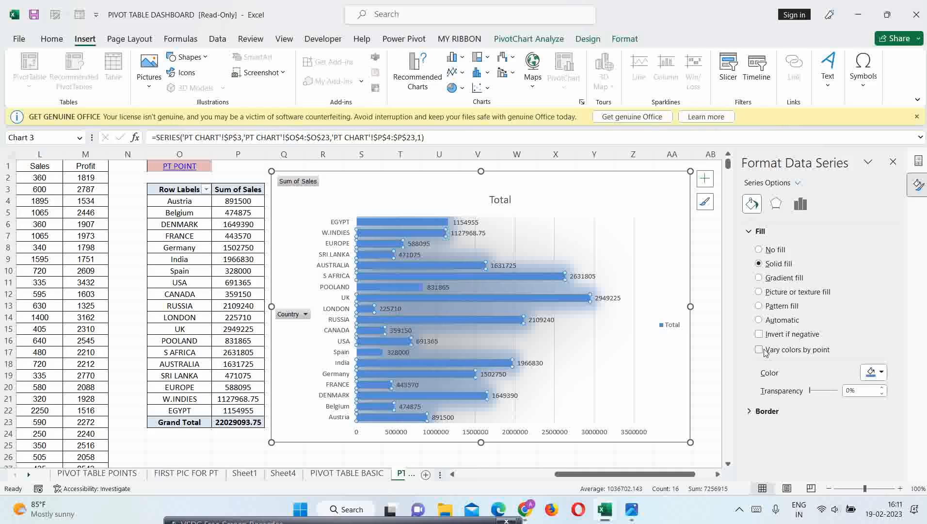
{"action": "left_click", "coordinate": [759, 350]}
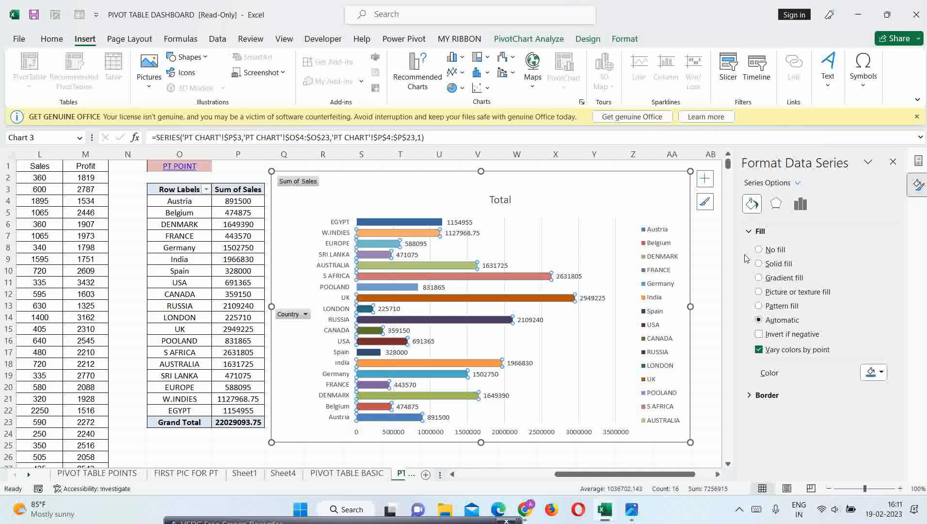
{"action": "left_click", "coordinate": [753, 232]}
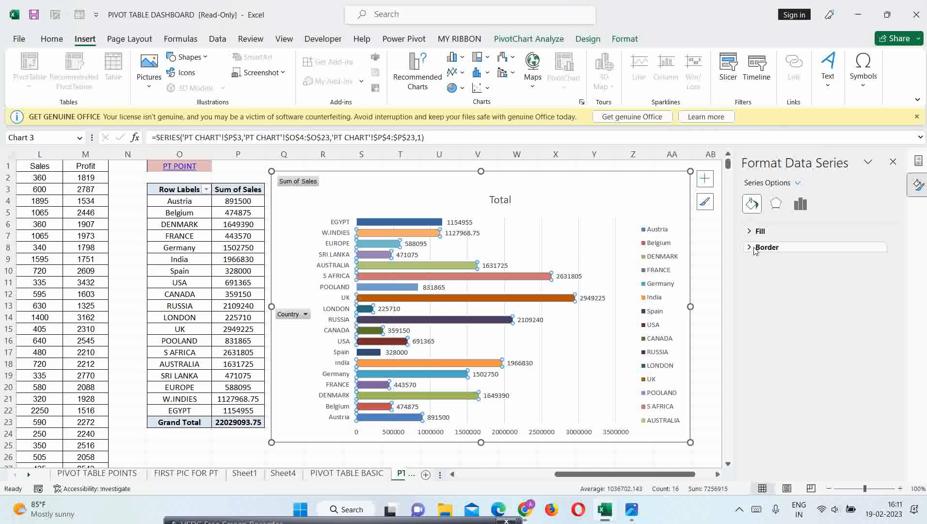
{"action": "left_click", "coordinate": [766, 247]}
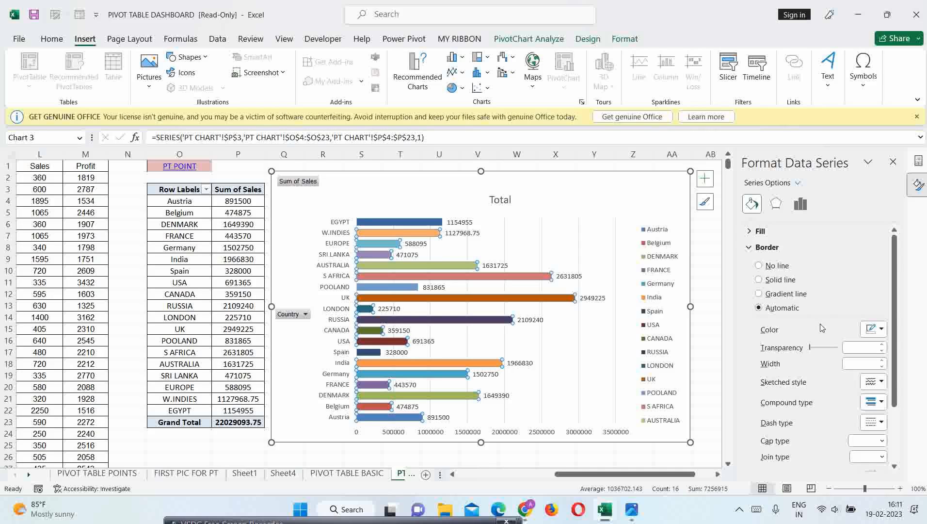
{"action": "left_click", "coordinate": [749, 248]}
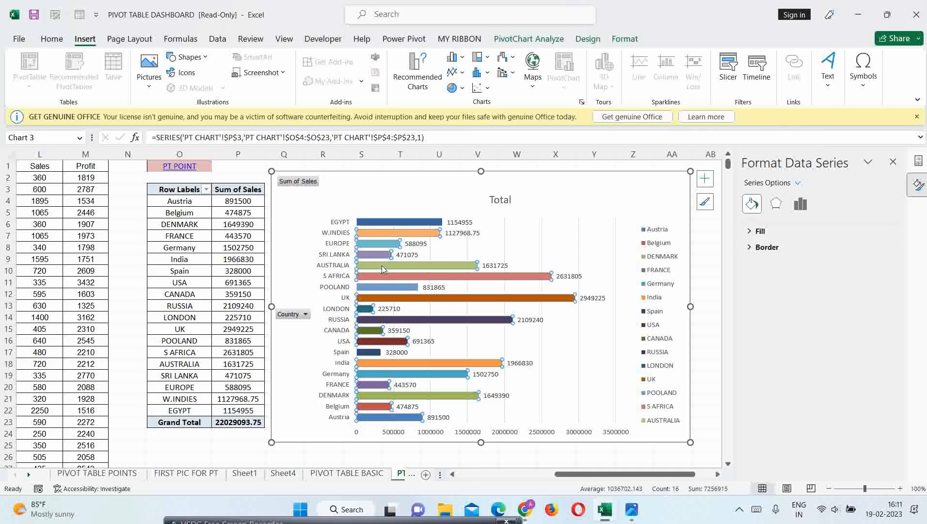
{"action": "mouse_move", "coordinate": [393, 268]}
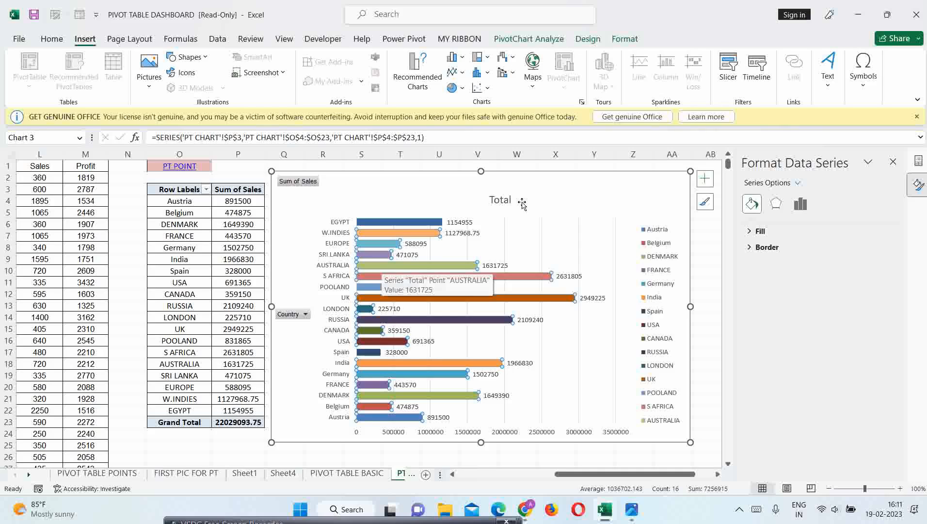
{"action": "left_click", "coordinate": [565, 192]}
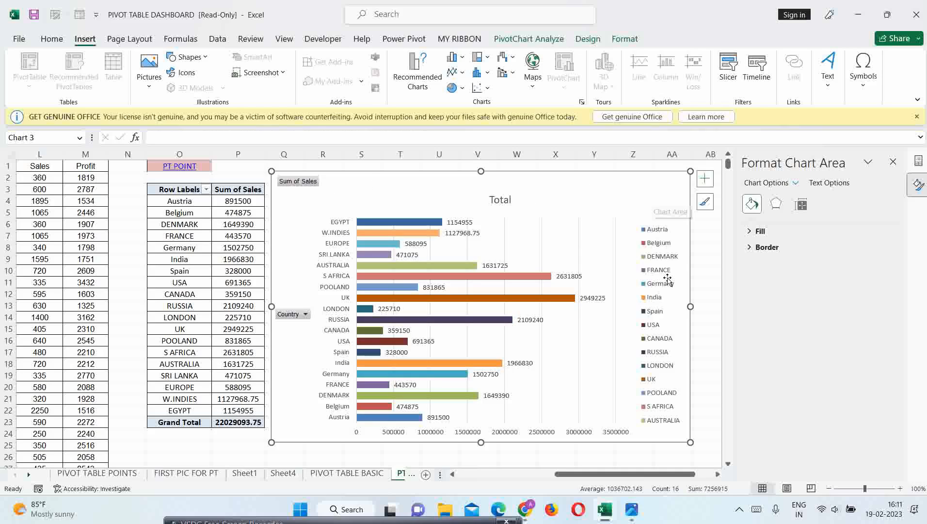
{"action": "left_click", "coordinate": [372, 265]}
{"action": "mouse_move", "coordinate": [431, 269]}
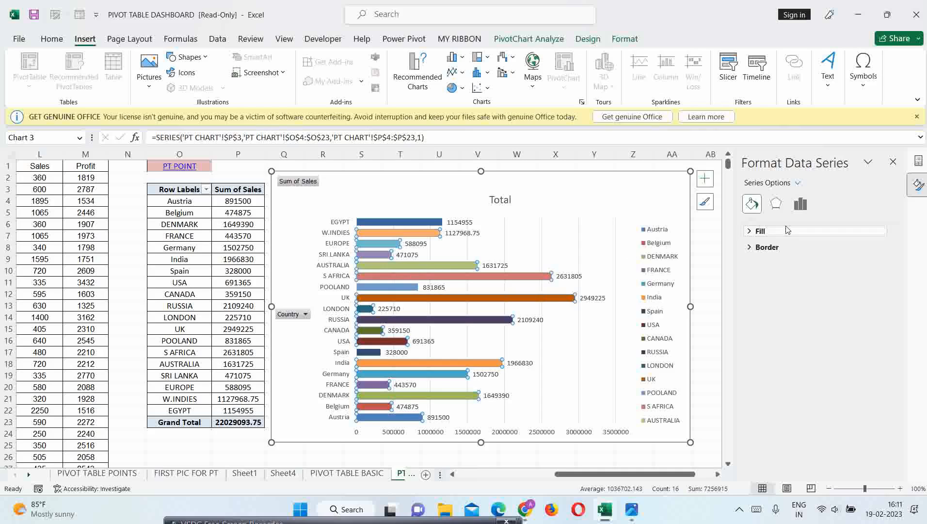
Step: Fill the PivotChart's chart area with a solid light tan color at 19% transparency
{"action": "left_click", "coordinate": [589, 182]}
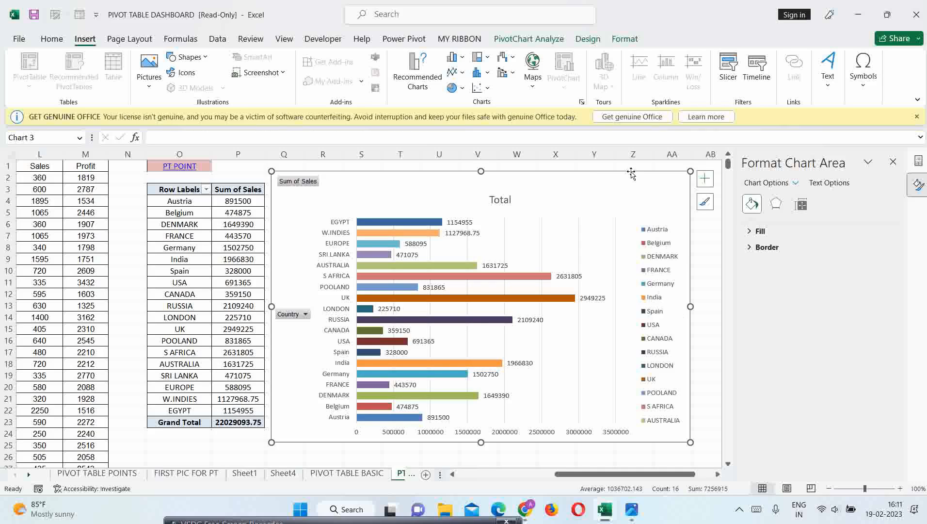
{"action": "right_click", "coordinate": [611, 183]}
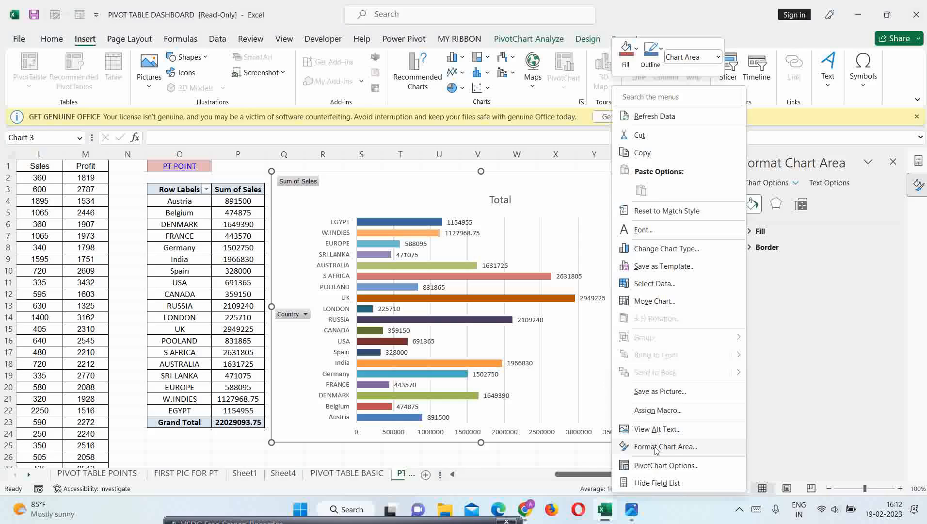
{"action": "left_click", "coordinate": [672, 447]}
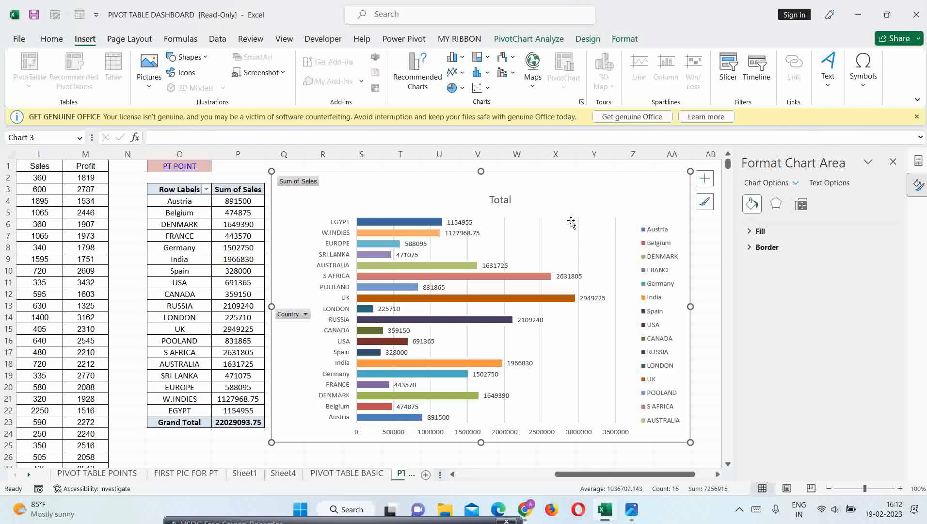
{"action": "left_click", "coordinate": [760, 229]}
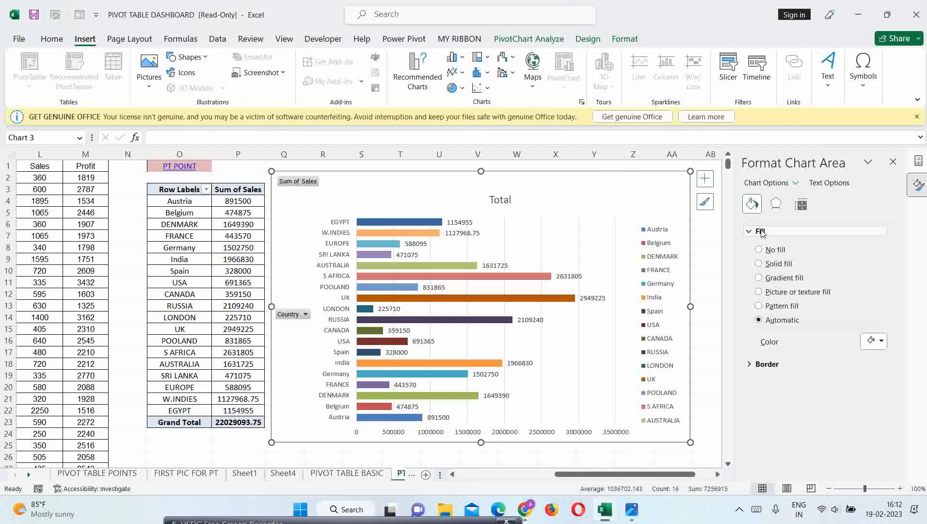
{"action": "left_click", "coordinate": [881, 340]}
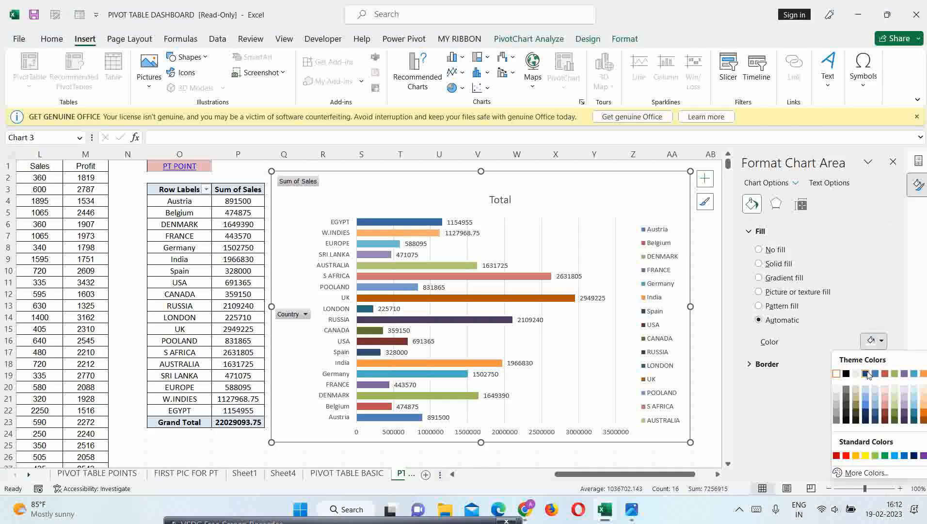
{"action": "left_click", "coordinate": [857, 388]}
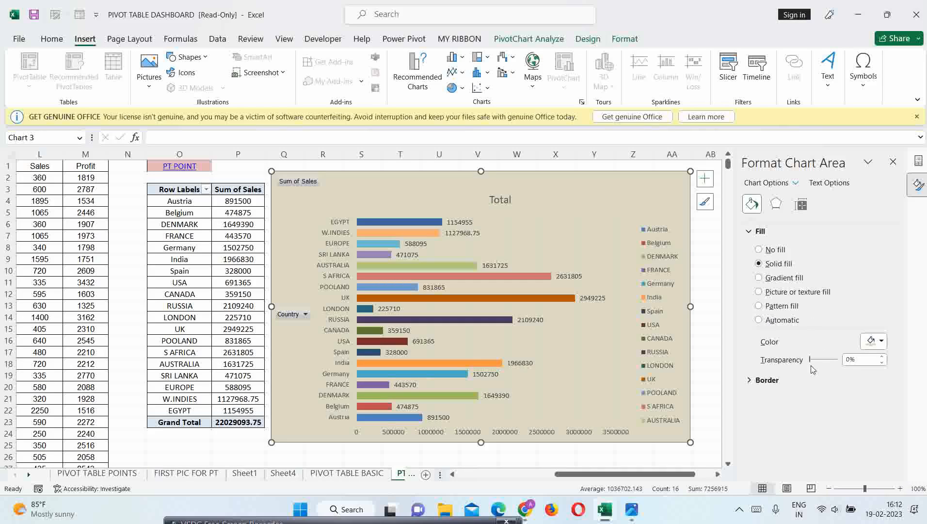
{"action": "mouse_move", "coordinate": [810, 360]}
{"action": "left_mouse_down"}
{"action": "mouse_move", "coordinate": [830, 363]}
{"action": "mouse_move", "coordinate": [814, 364]}
{"action": "left_mouse_up"}
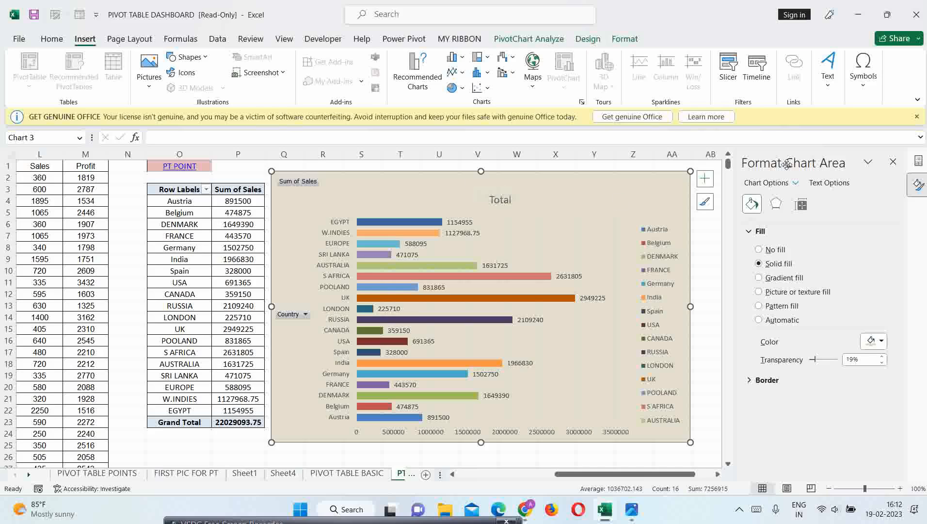
Step: Try the dark Style 11 and the blue chart style on the PivotChart
{"action": "left_click", "coordinate": [587, 39]}
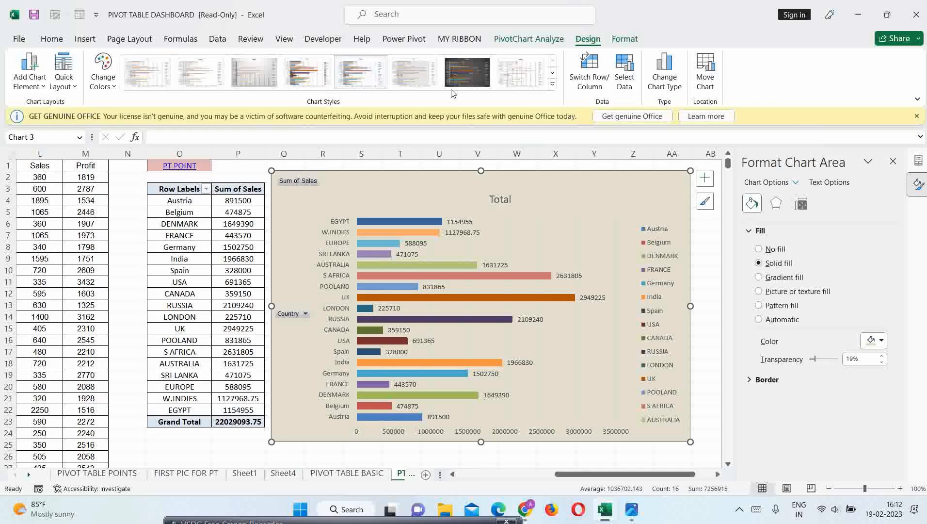
{"action": "left_click", "coordinate": [552, 86]}
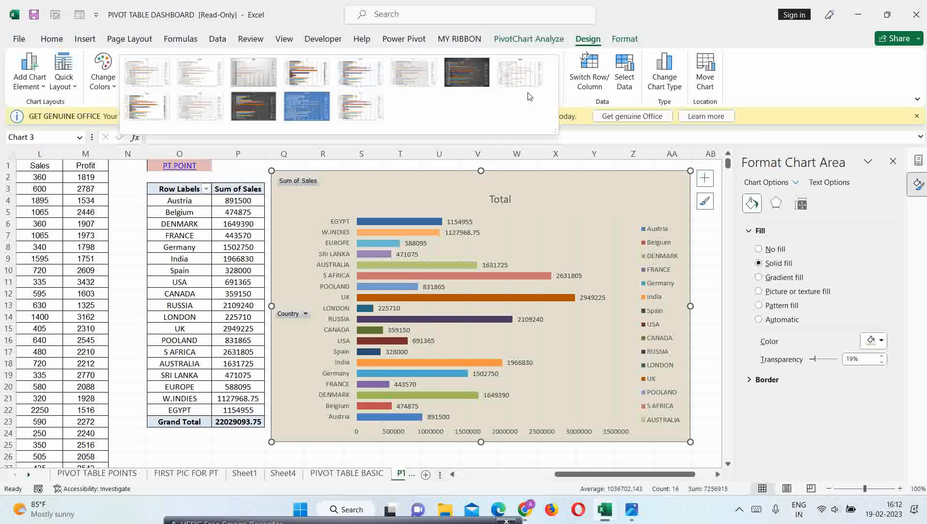
{"action": "left_click", "coordinate": [299, 97]}
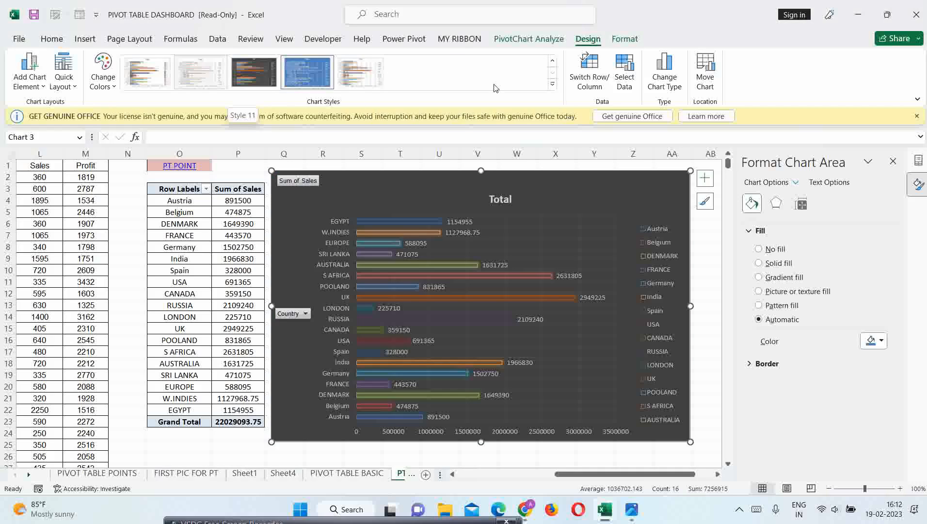
{"action": "left_click", "coordinate": [552, 85]}
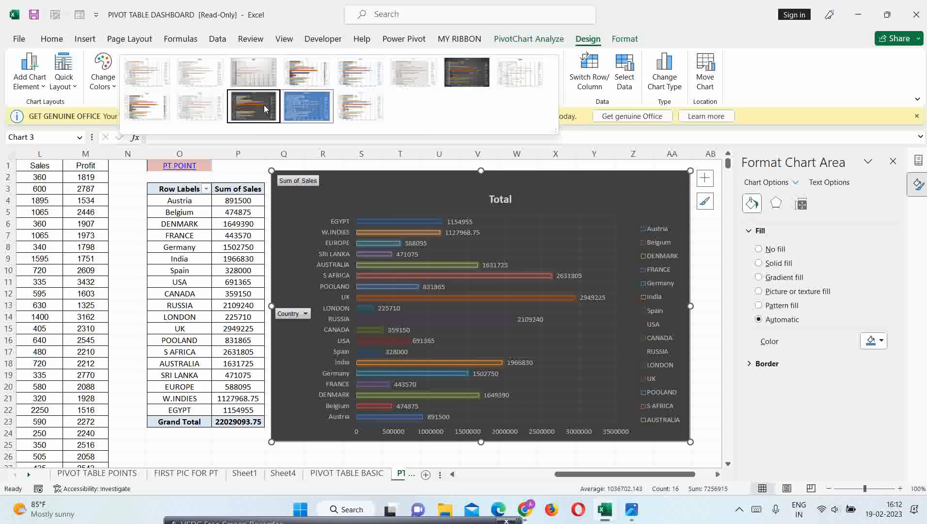
{"action": "left_click", "coordinate": [318, 95]}
{"action": "left_click", "coordinate": [321, 86]}
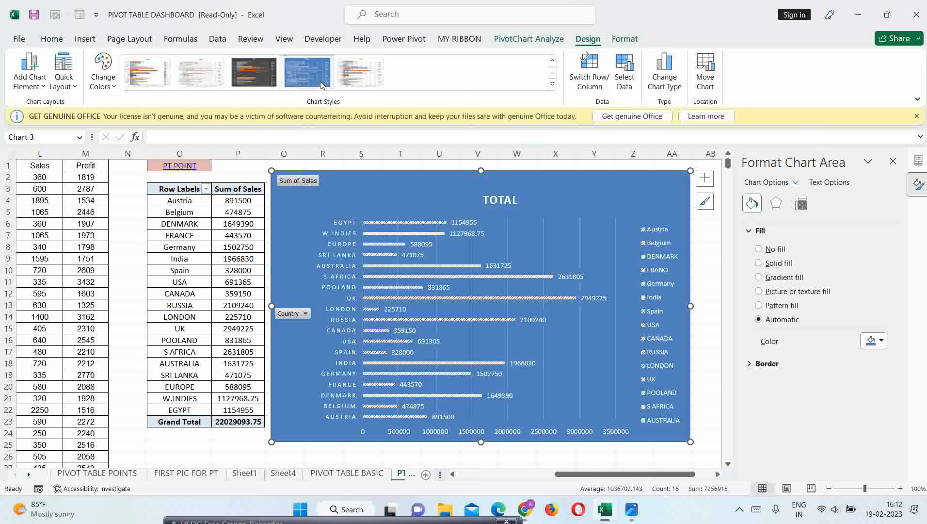
Step: Apply chart Style 3 to the PivotChart and move its title slightly up and to the left
{"action": "left_click", "coordinate": [553, 84]}
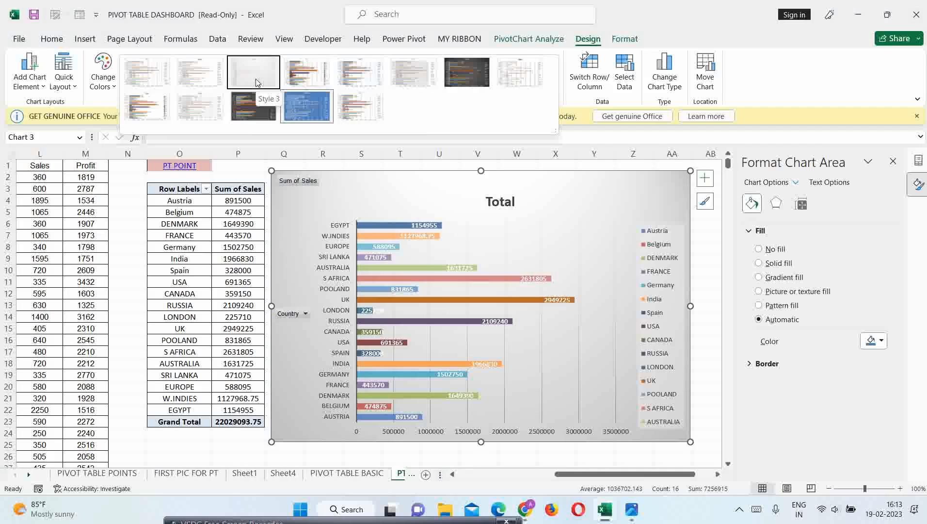
{"action": "left_click", "coordinate": [257, 81]}
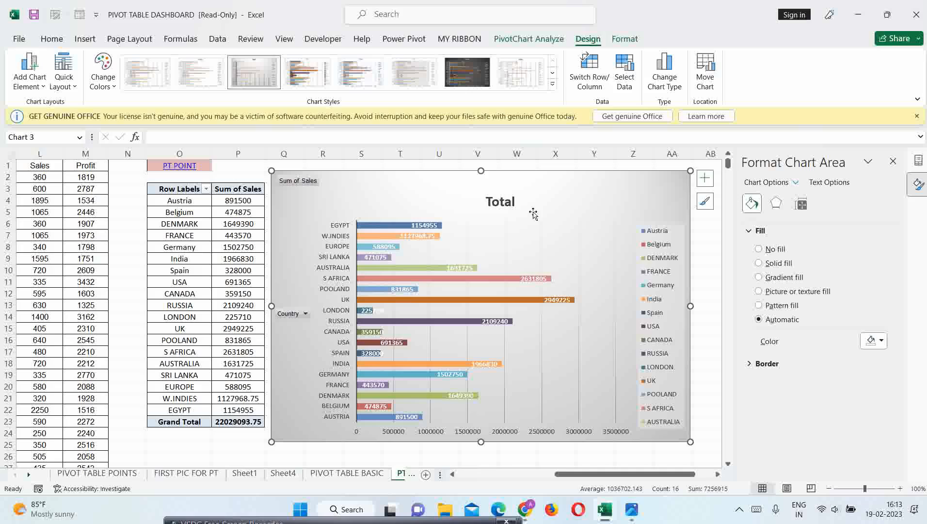
{"action": "left_click", "coordinate": [506, 194]}
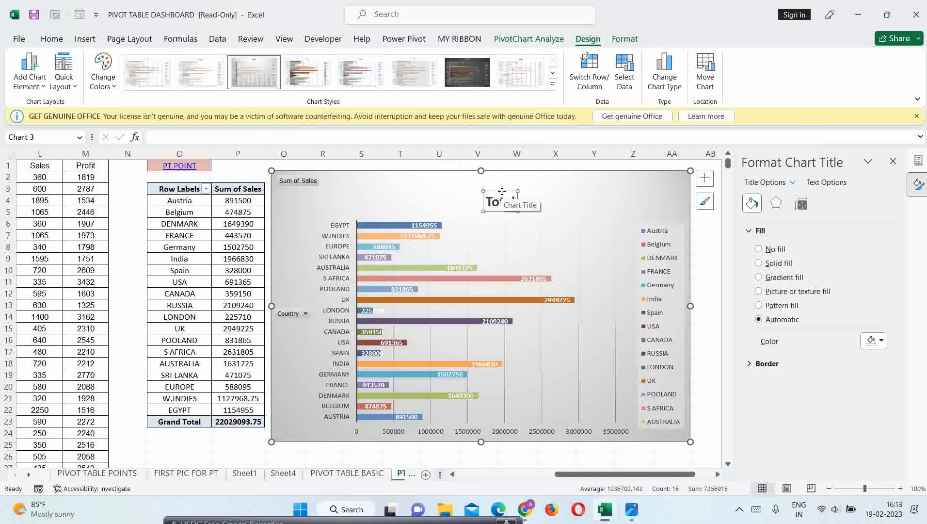
{"action": "left_click_drag", "start_coordinate": [502, 191], "coordinate": [492, 185]}
{"action": "left_click", "coordinate": [648, 245]}
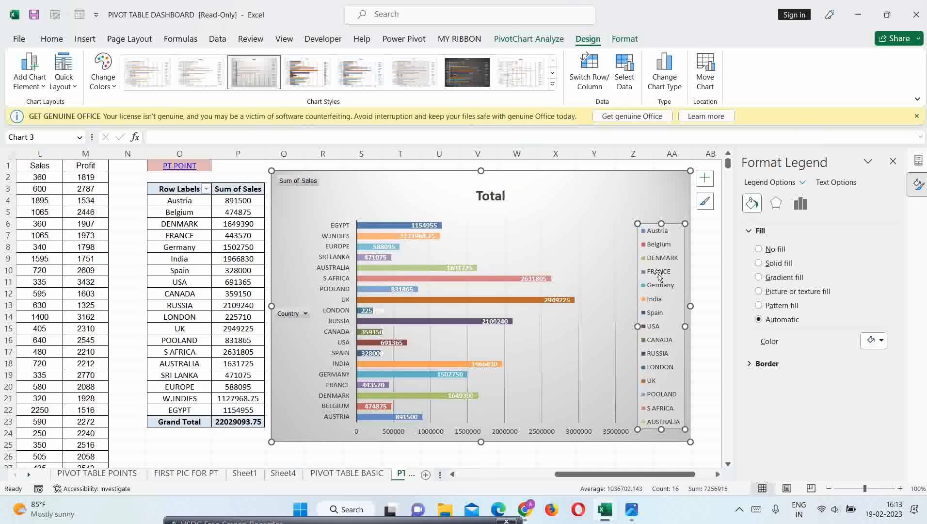
{"action": "left_click", "coordinate": [493, 199]}
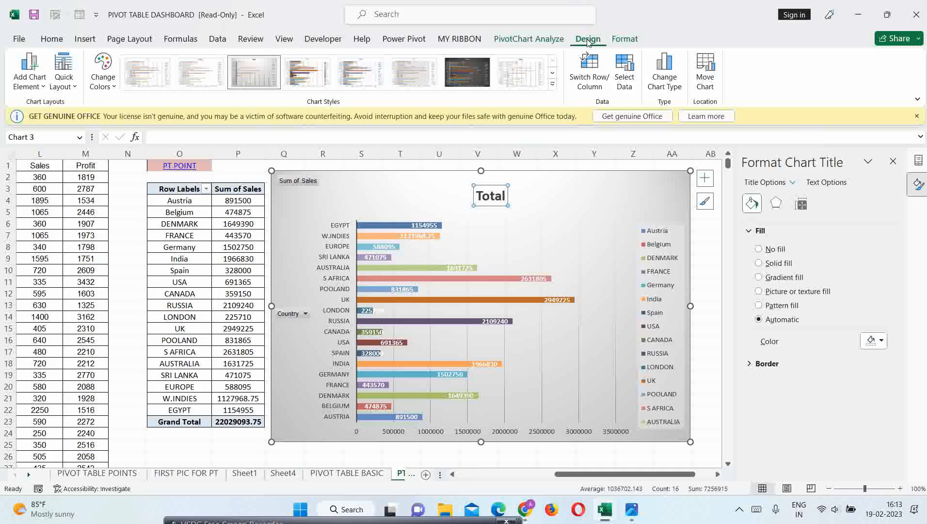
Step: Try a primary vertical axis title on the PivotChart and delete it again
{"action": "left_click", "coordinate": [36, 85]}
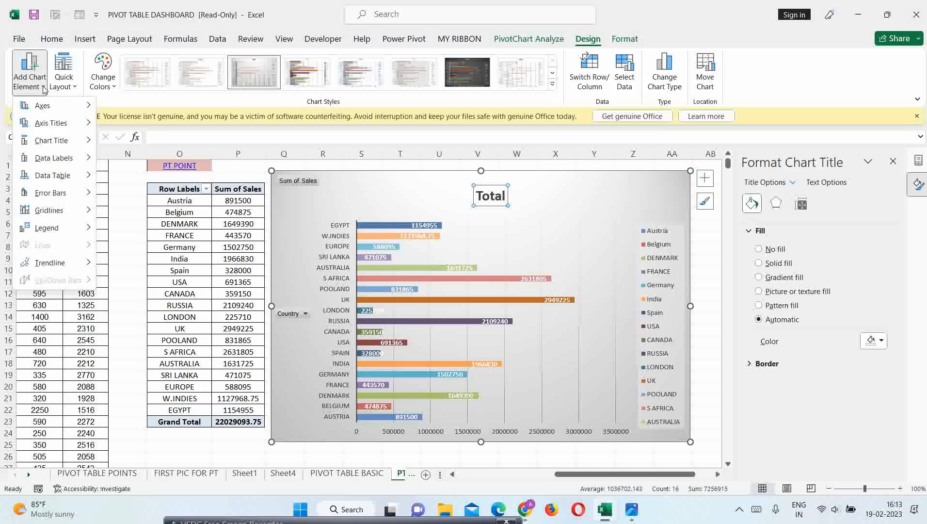
{"action": "mouse_move", "coordinate": [62, 106]}
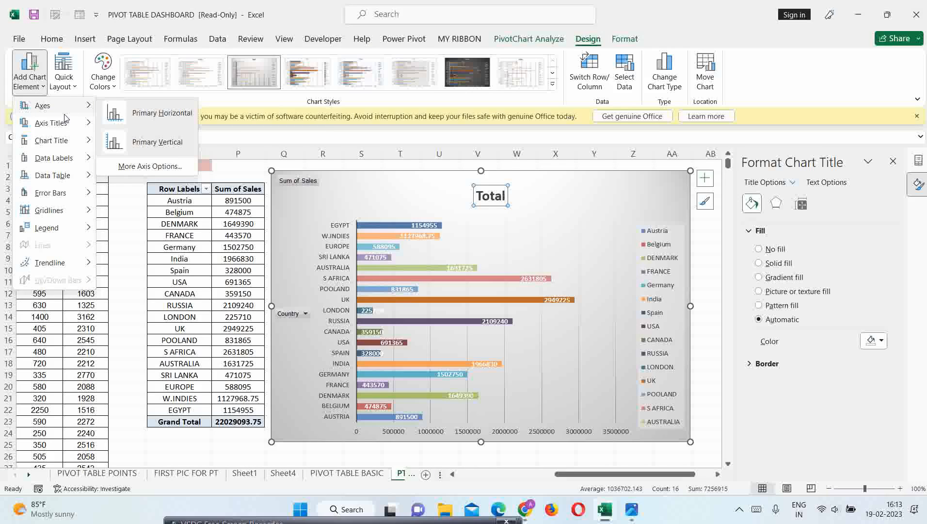
{"action": "mouse_move", "coordinate": [69, 126]}
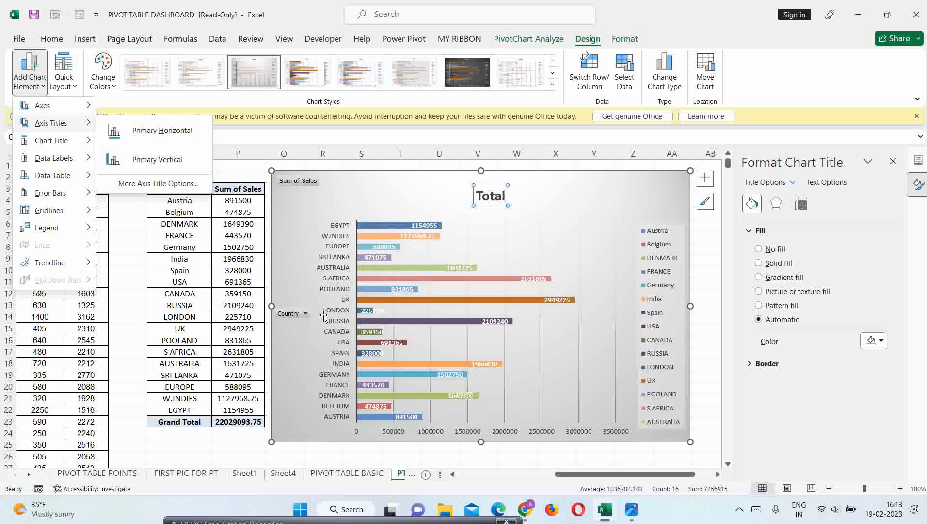
{"action": "left_click", "coordinate": [161, 163]}
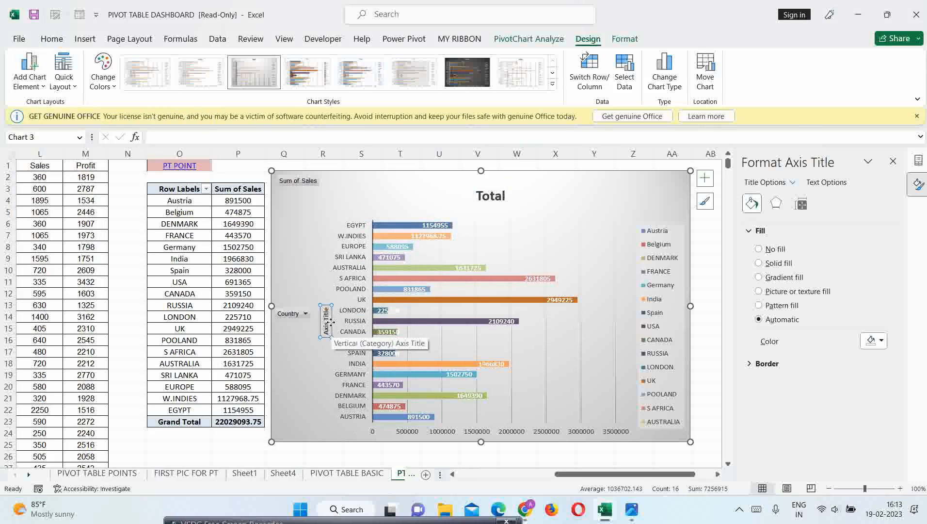
{"action": "key", "text": "Delete"}
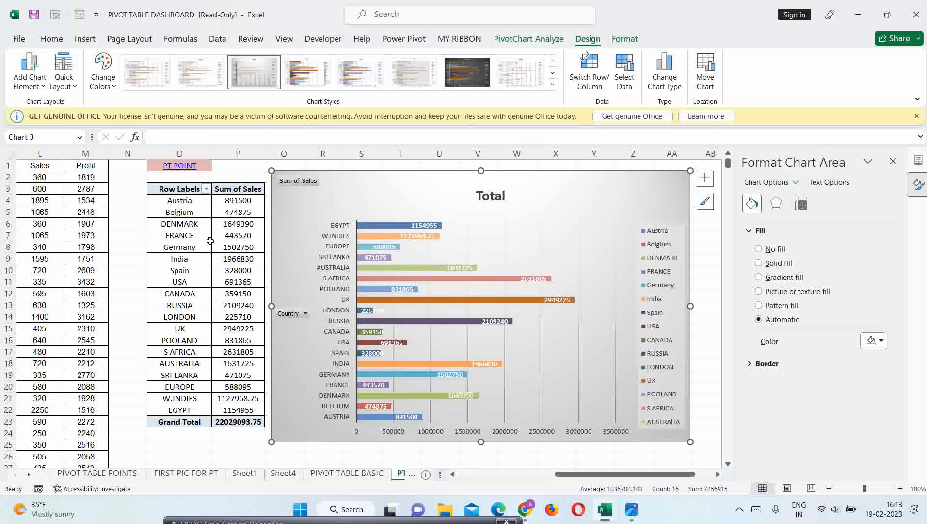
Step: Change the chart title to PIVOT TABLE CHART and shift it slightly to the left above the bars
{"action": "left_click", "coordinate": [42, 89]}
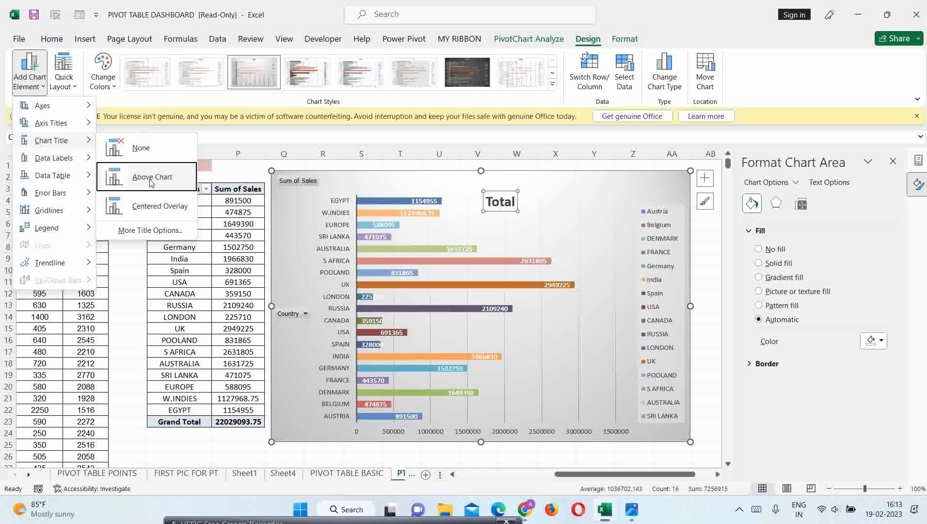
{"action": "left_click", "coordinate": [497, 199]}
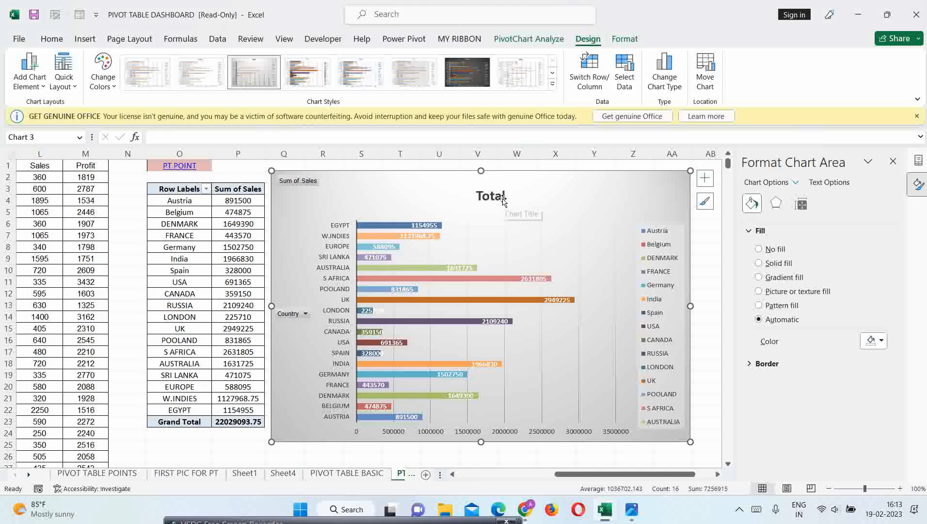
{"action": "left_click", "coordinate": [504, 196]}
{"action": "key", "text": "BackSpace"}
{"action": "key", "text": "BackSpace"}
{"action": "key", "text": "BackSpace"}
{"action": "key", "text": "BackSpace"}
{"action": "key", "text": "BackSpace"}
{"action": "type", "text": "PI"}
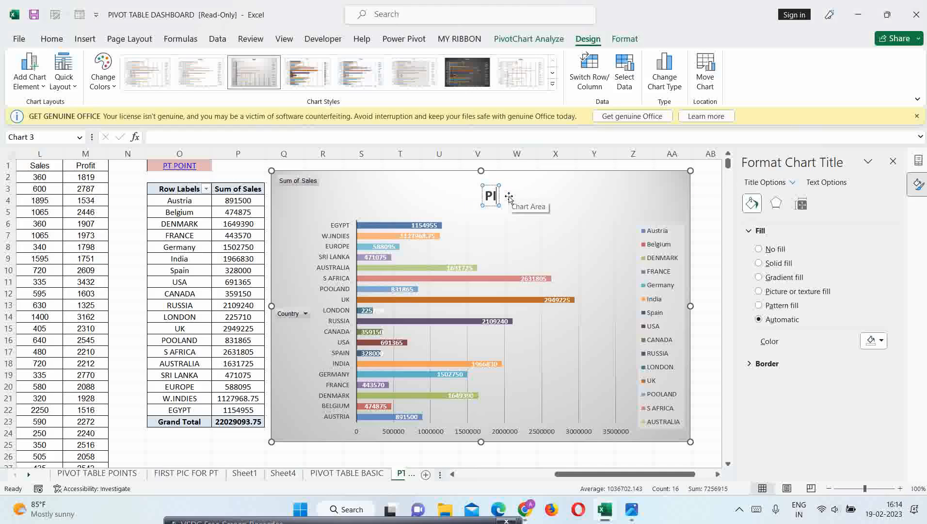
{"action": "type", "text": "VOT TABLE XHA"}
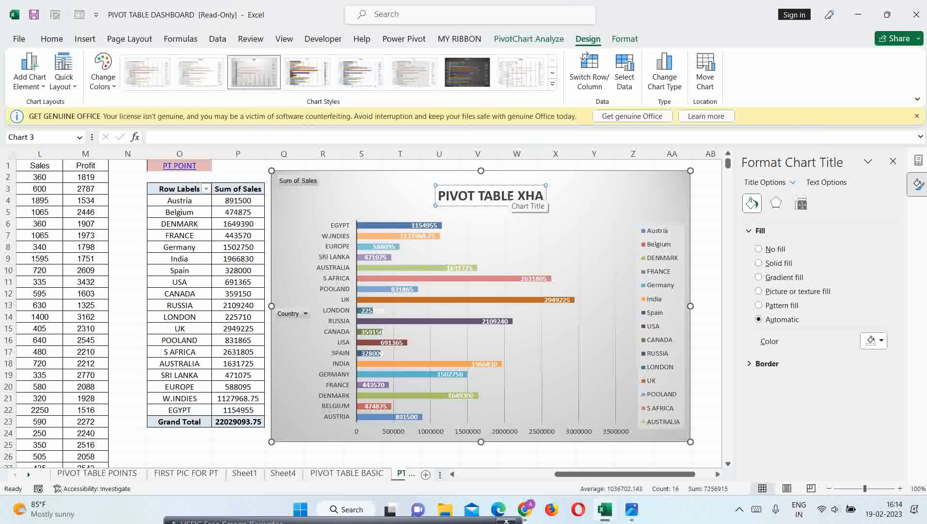
{"action": "key", "text": "BackSpace"}
{"action": "key", "text": "BackSpace"}
{"action": "key", "text": "BackSpace"}
{"action": "key", "text": "BackSpace"}
{"action": "type", "text": "CHART"}
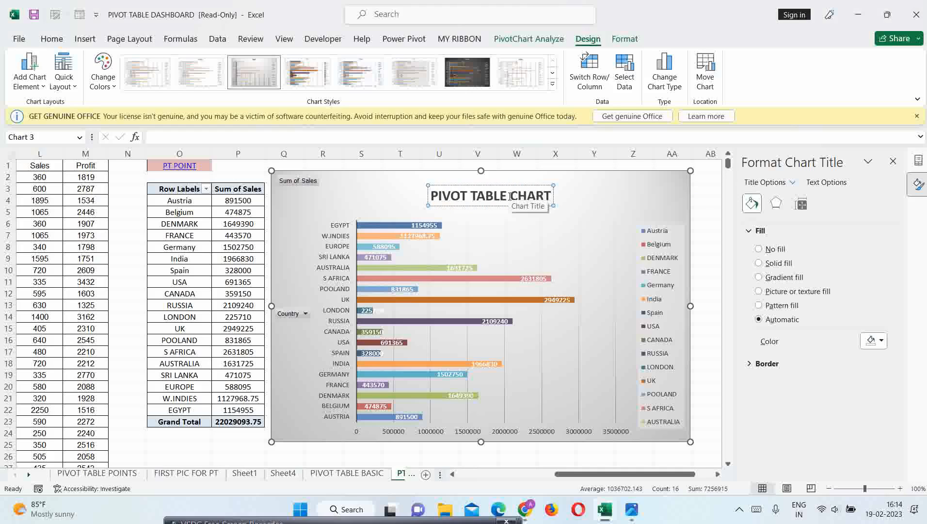
{"action": "mouse_move", "coordinate": [469, 185]}
{"action": "left_mouse_down"}
{"action": "mouse_move", "coordinate": [514, 186]}
{"action": "mouse_move", "coordinate": [461, 187]}
{"action": "left_mouse_up"}
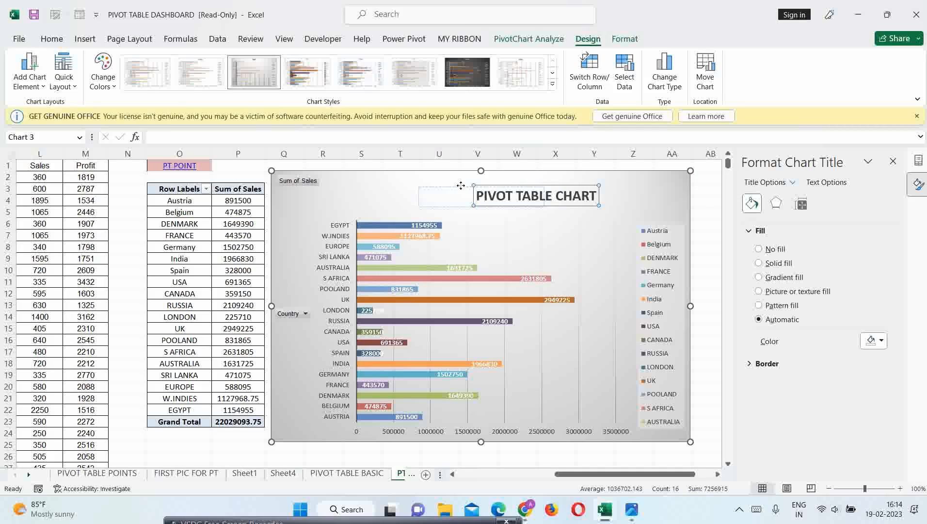
Step: Examine the chart element choices for title, data labels, data table, error bars, gridlines, legend and trendline, and the quick layouts
{"action": "left_click", "coordinate": [29, 80]}
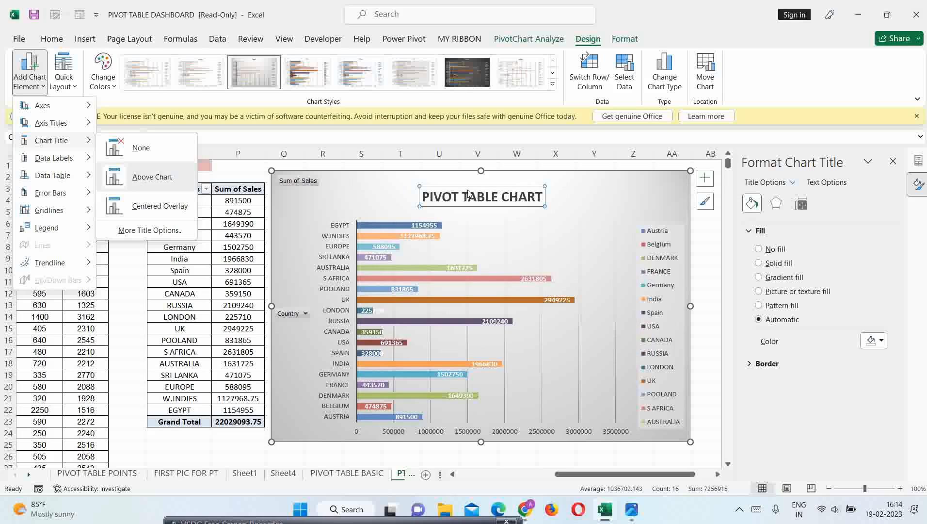
{"action": "mouse_move", "coordinate": [57, 160]}
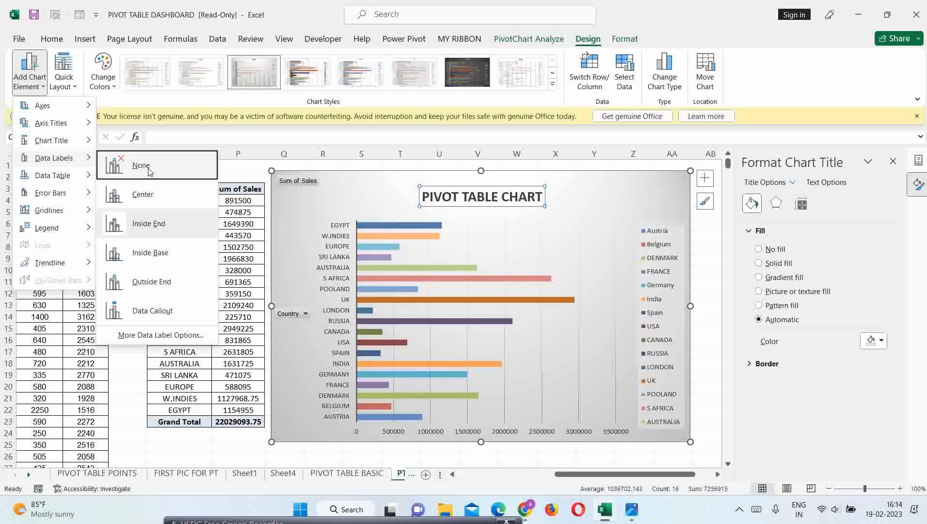
{"action": "right_click", "coordinate": [393, 279]}
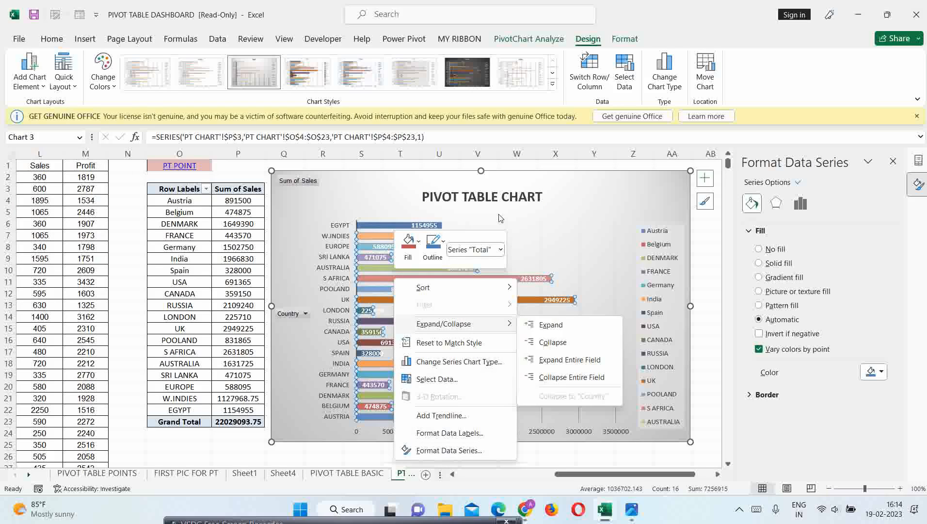
{"action": "key", "text": "Escape"}
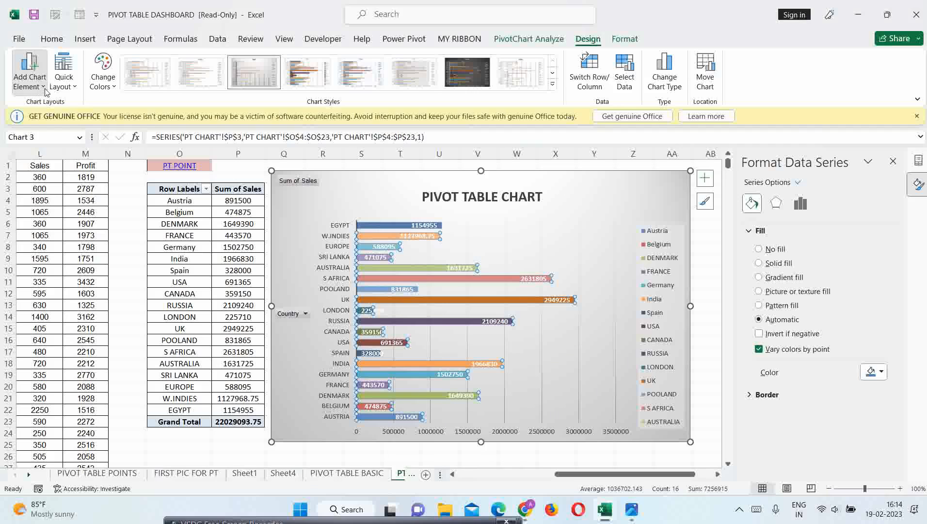
{"action": "left_click", "coordinate": [29, 72]}
{"action": "mouse_move", "coordinate": [59, 180]}
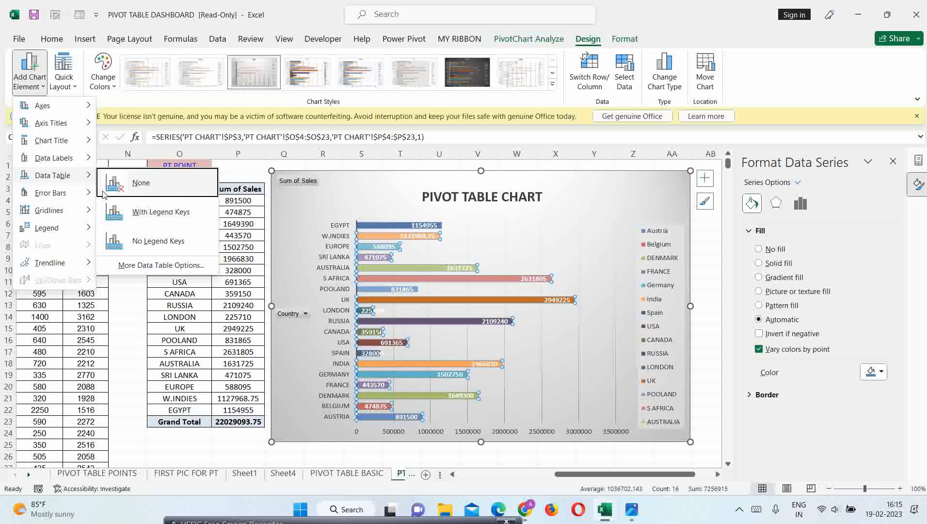
{"action": "mouse_move", "coordinate": [47, 195]}
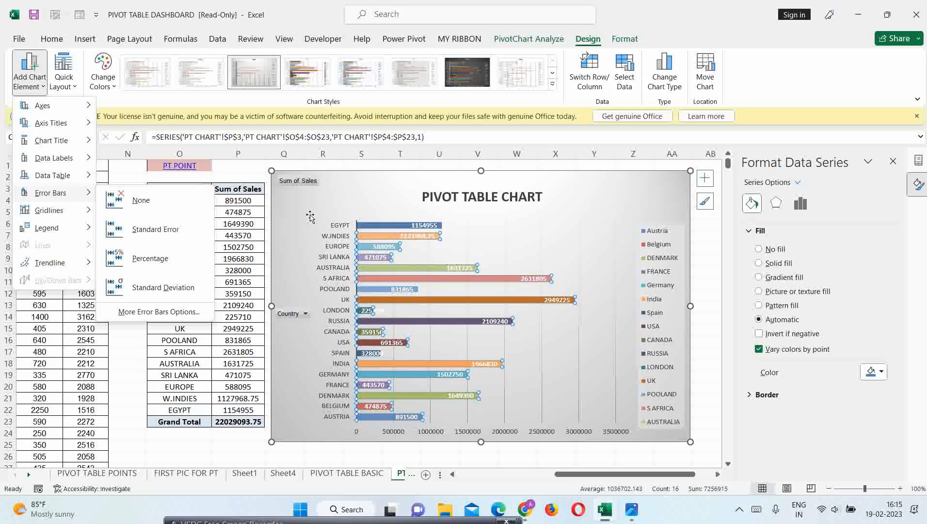
{"action": "mouse_move", "coordinate": [45, 215]}
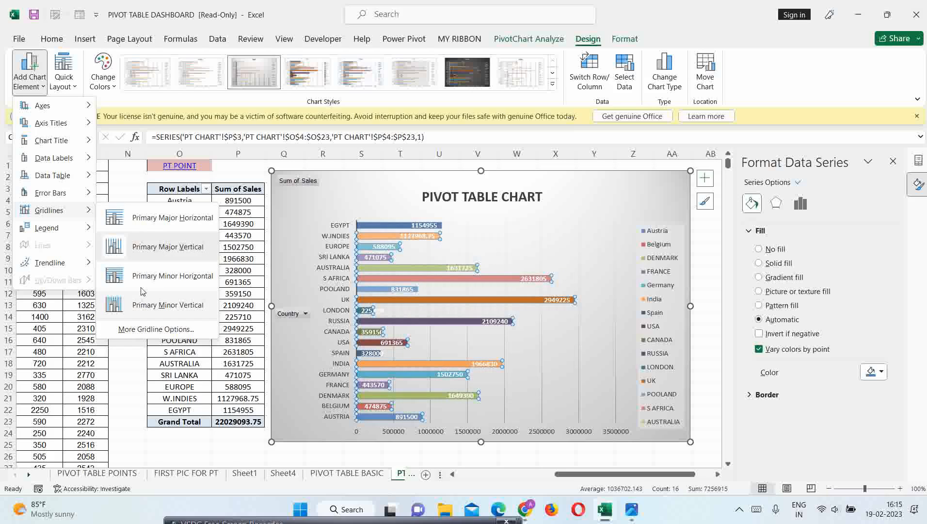
{"action": "mouse_move", "coordinate": [57, 231]}
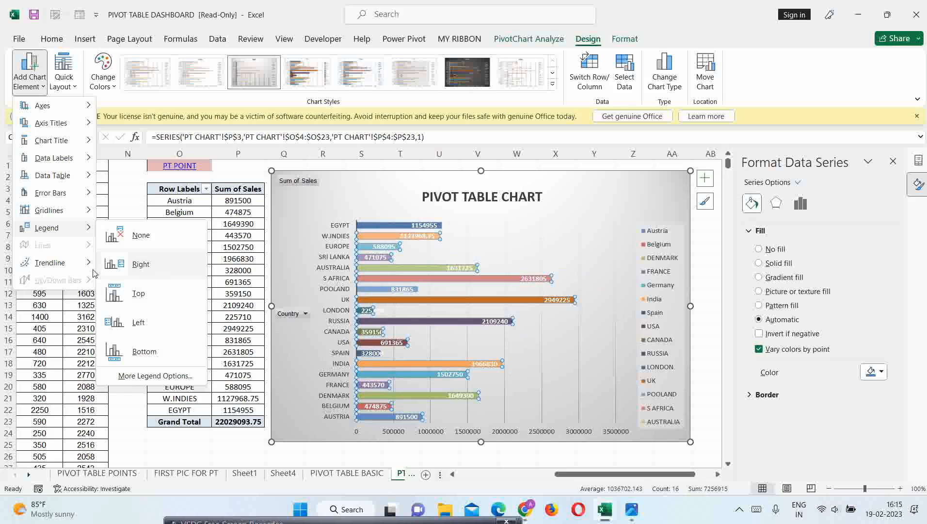
{"action": "mouse_move", "coordinate": [76, 266]}
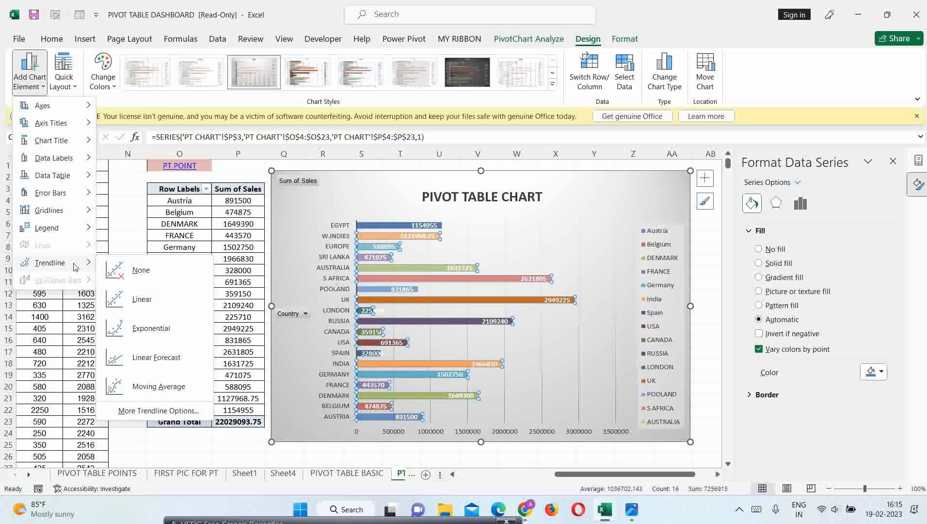
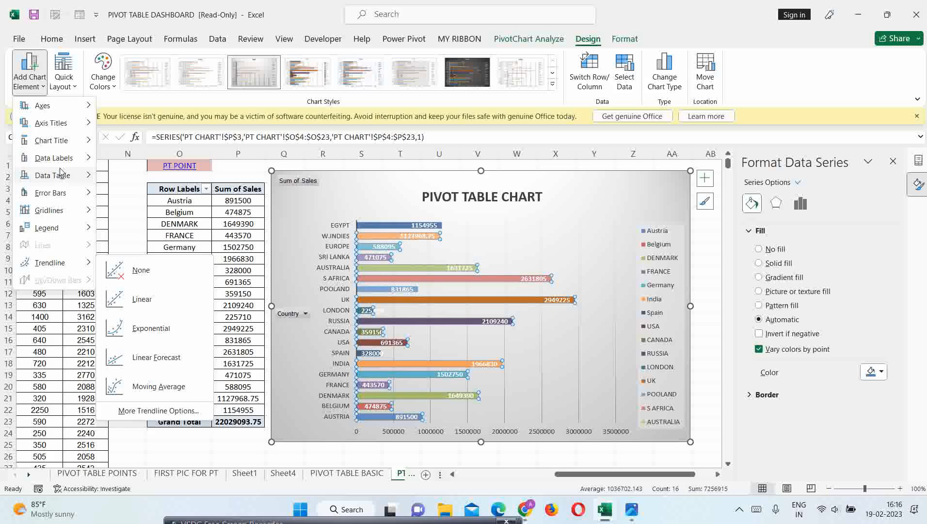
{"action": "left_click", "coordinate": [74, 92]}
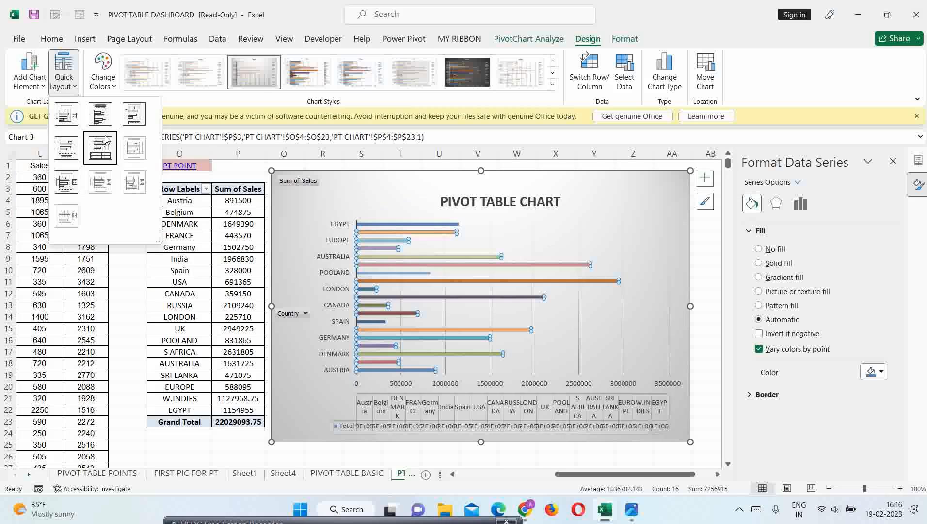
{"action": "left_click", "coordinate": [74, 92]}
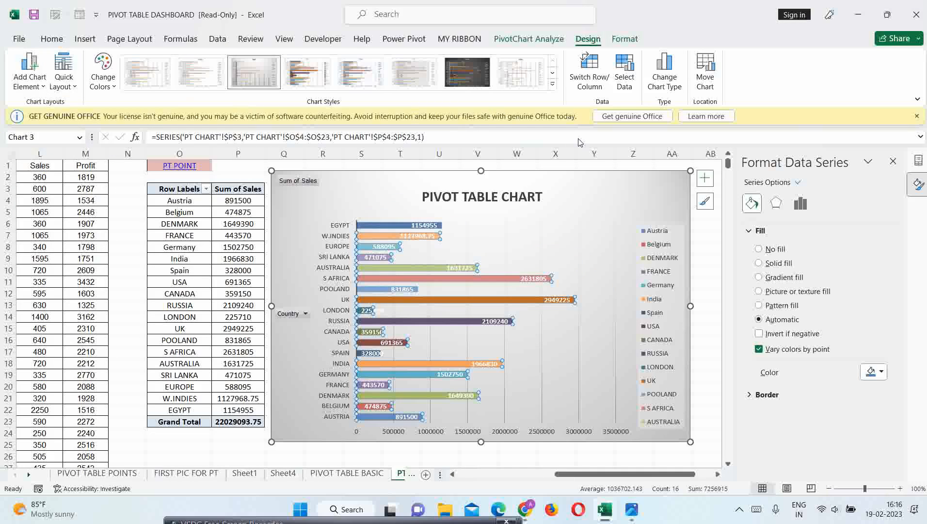
Step: Preview the pie version of the PivotChart among the available chart types without applying it
{"action": "left_click", "coordinate": [671, 86]}
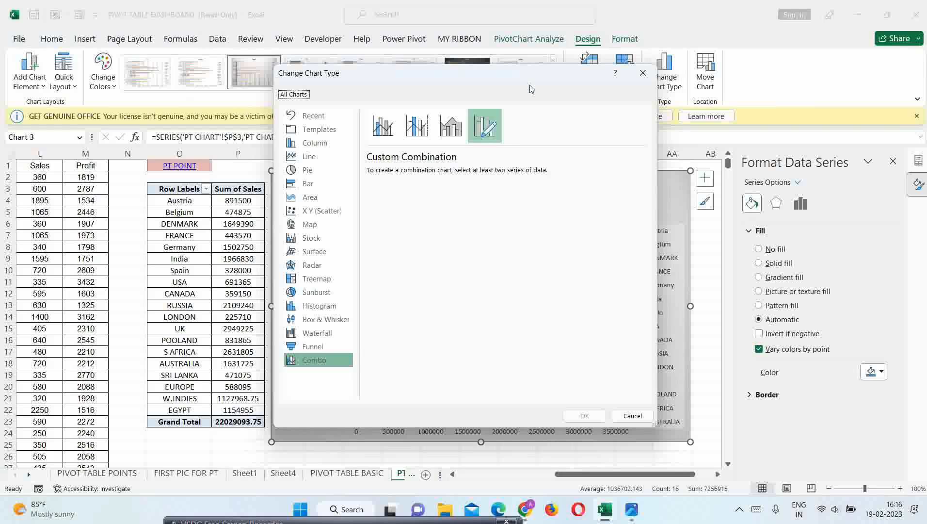
{"action": "left_click_drag", "start_coordinate": [531, 79], "coordinate": [684, 91]}
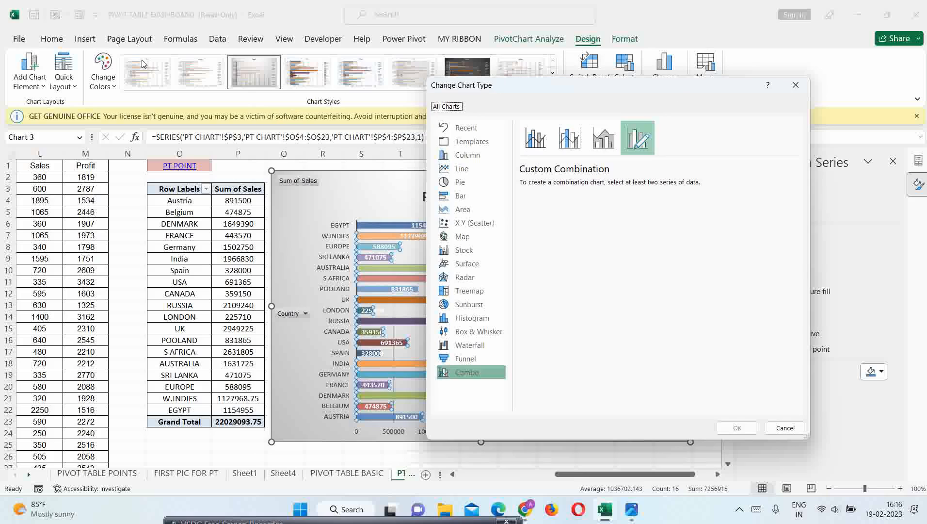
{"action": "left_click", "coordinate": [464, 187]}
{"action": "mouse_move", "coordinate": [579, 226]}
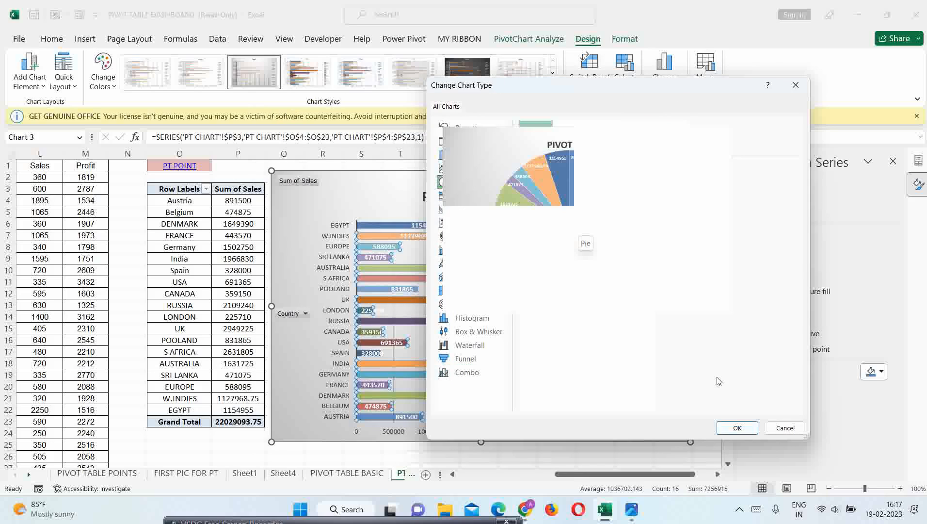
{"action": "left_click", "coordinate": [785, 429]}
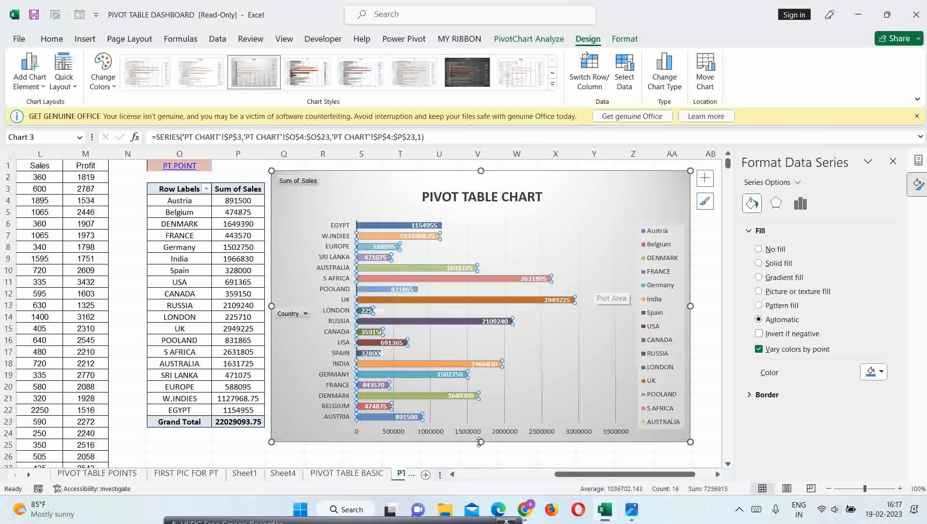
Step: Make the PivotChart slightly shorter and close the formatting pane and the PivotTable field list
{"action": "left_click_drag", "start_coordinate": [481, 442], "coordinate": [486, 429]}
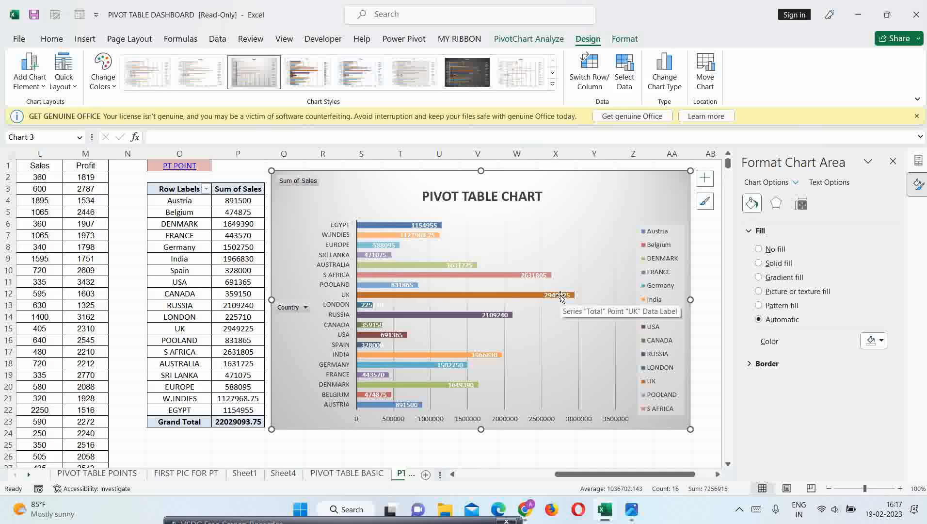
{"action": "left_click", "coordinate": [892, 162]}
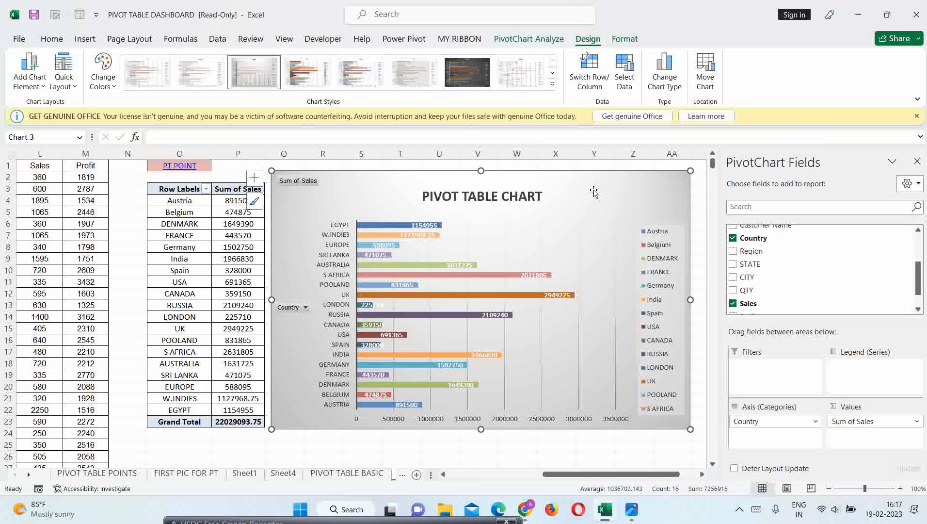
{"action": "left_click", "coordinate": [224, 237]}
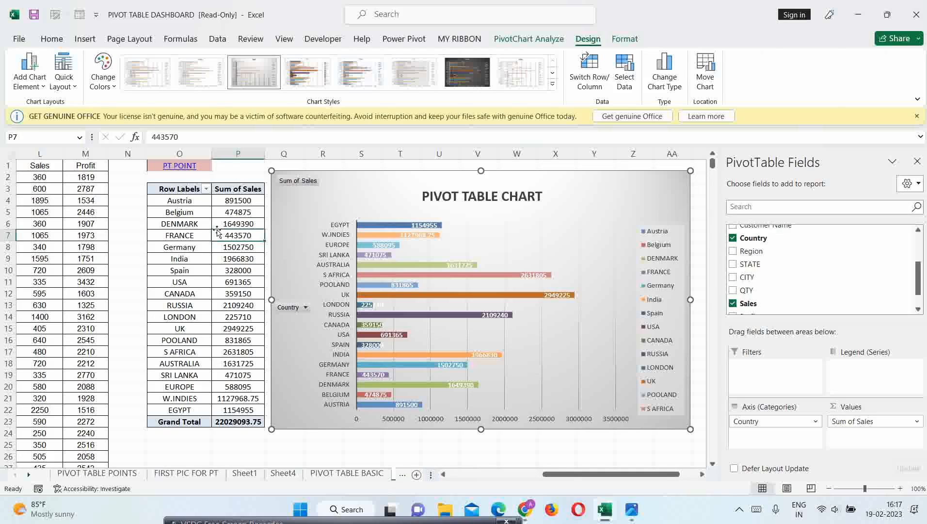
{"action": "left_click", "coordinate": [175, 193]}
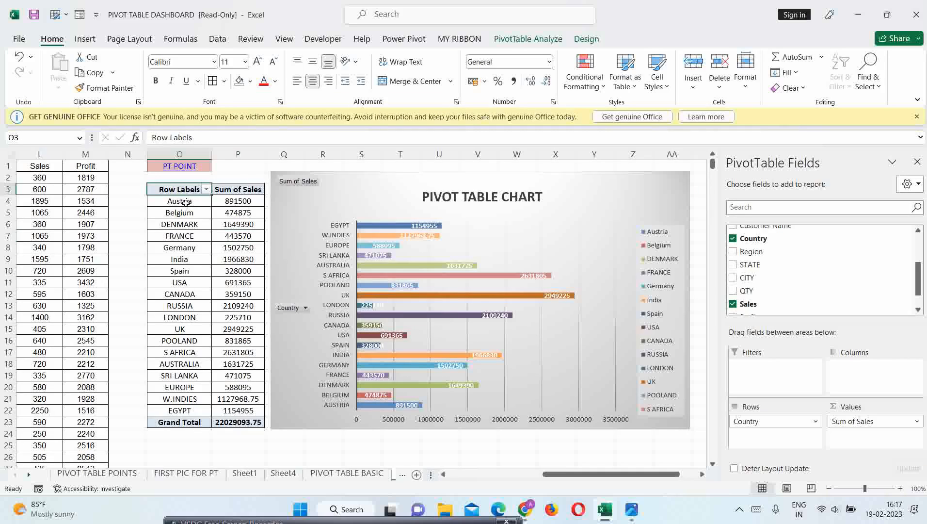
{"action": "left_click", "coordinate": [917, 163]}
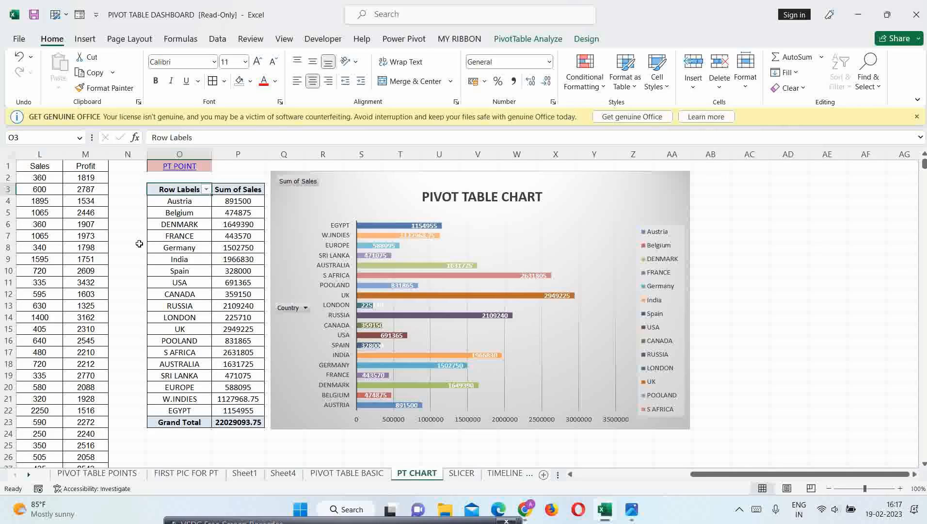
{"action": "left_click", "coordinate": [790, 225]}
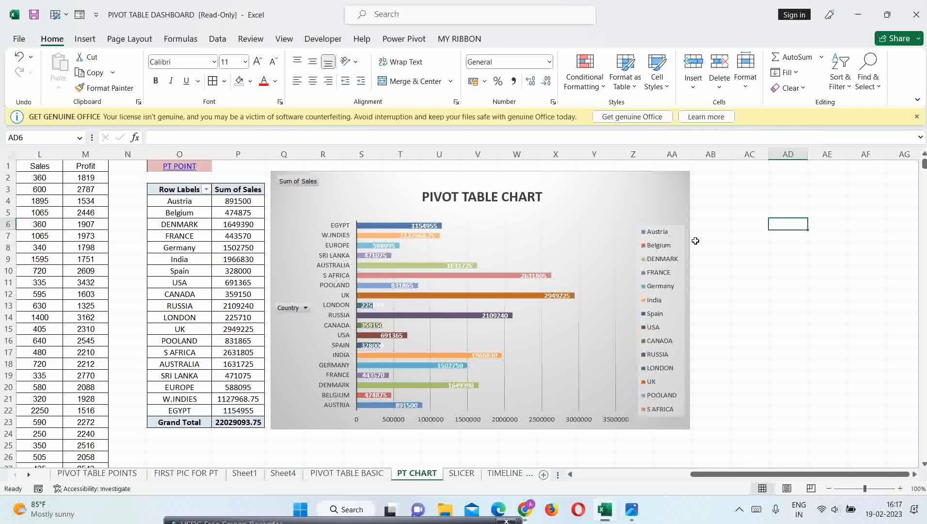
Step: Show the field list for the Sum of Sales by Country PivotTable and hide it again
{"action": "left_click", "coordinate": [218, 199]}
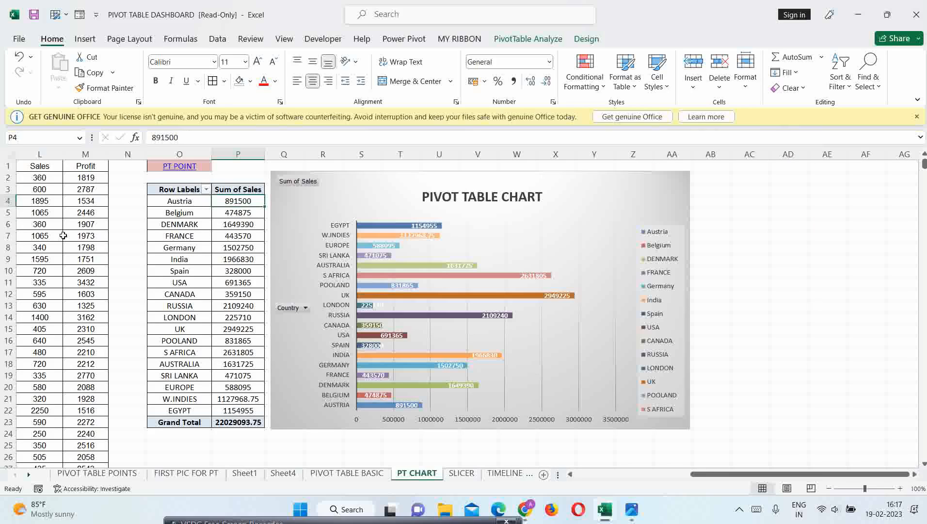
{"action": "left_click", "coordinate": [176, 203]}
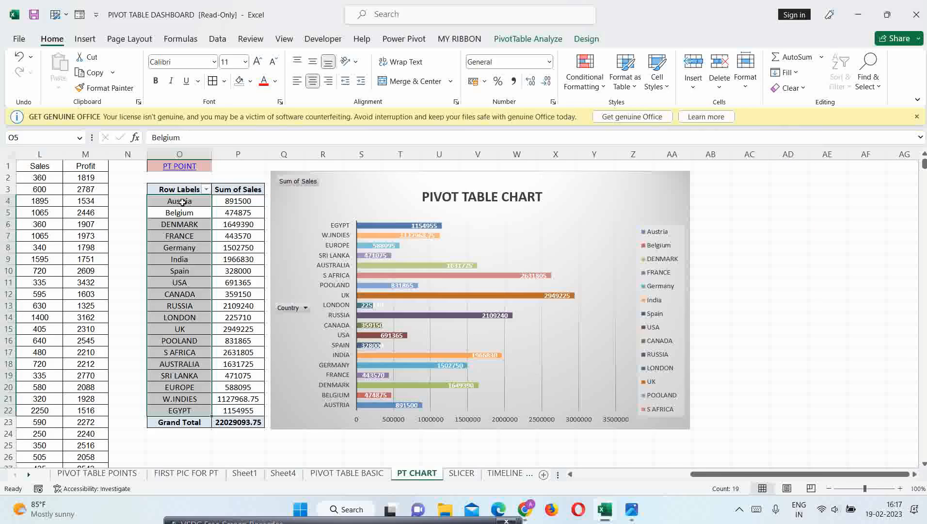
{"action": "left_click", "coordinate": [182, 202]}
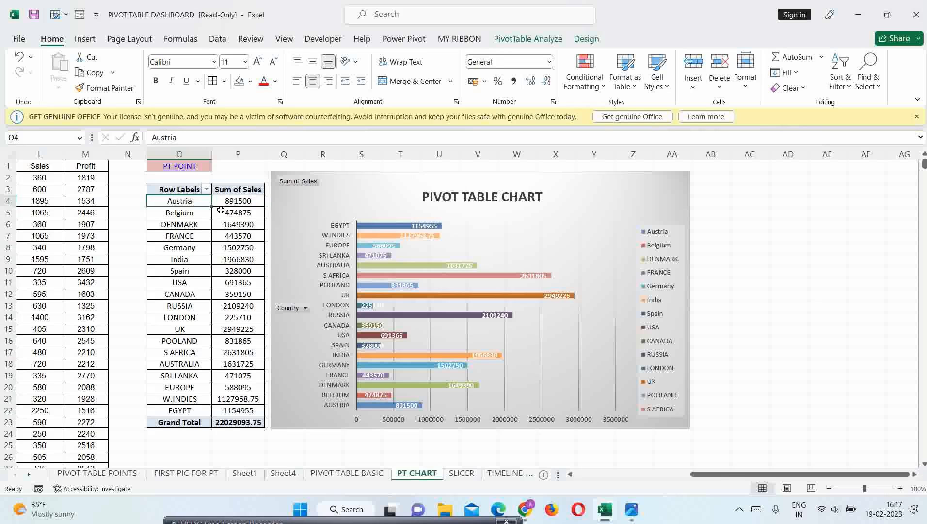
{"action": "left_click", "coordinate": [222, 201]}
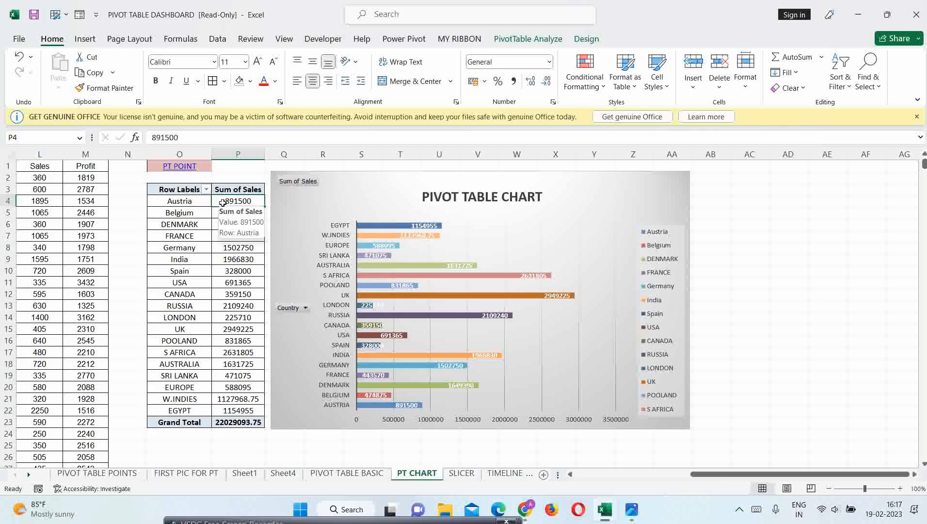
{"action": "left_click", "coordinate": [518, 40]}
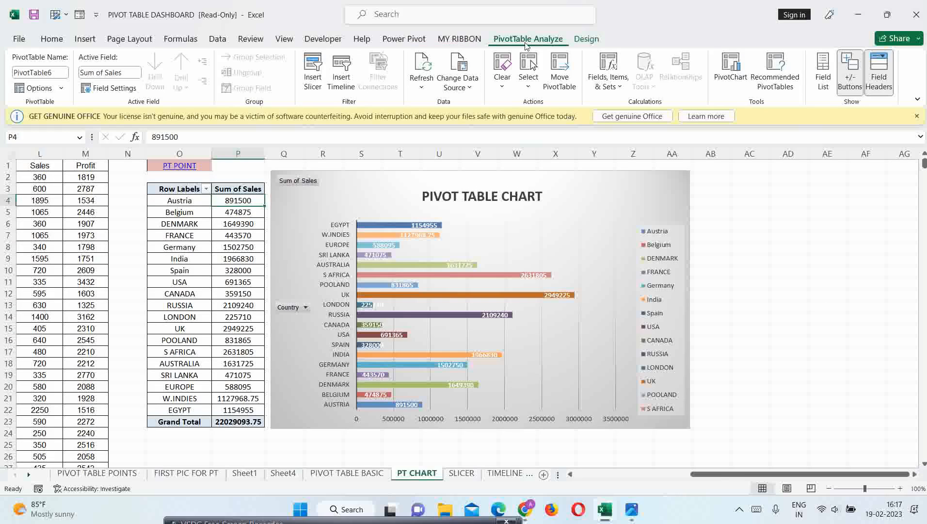
{"action": "left_click", "coordinate": [827, 79]}
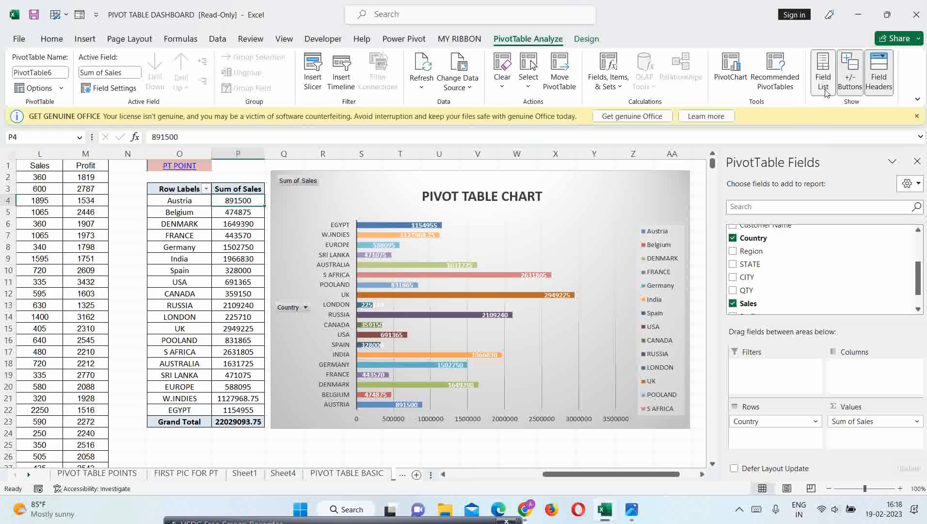
{"action": "left_click", "coordinate": [918, 160]}
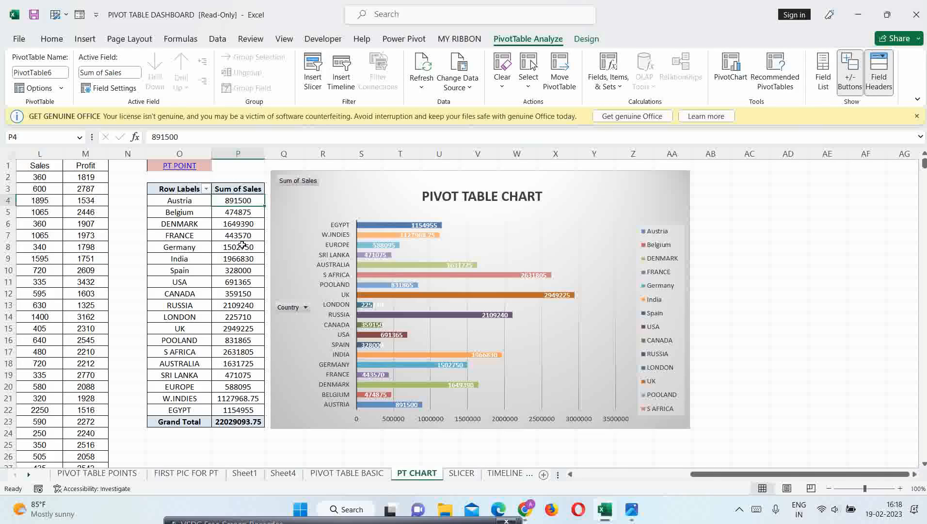
Step: Bring back the PivotTable's field list, starting from the DENMARK row label
{"action": "left_click", "coordinate": [200, 216]}
{"action": "right_click", "coordinate": [200, 218]}
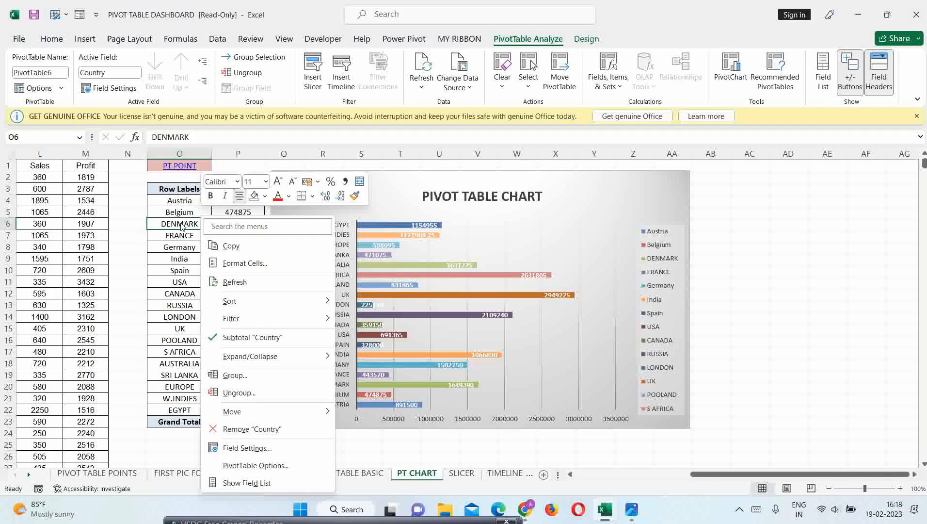
{"action": "left_click", "coordinate": [243, 483]}
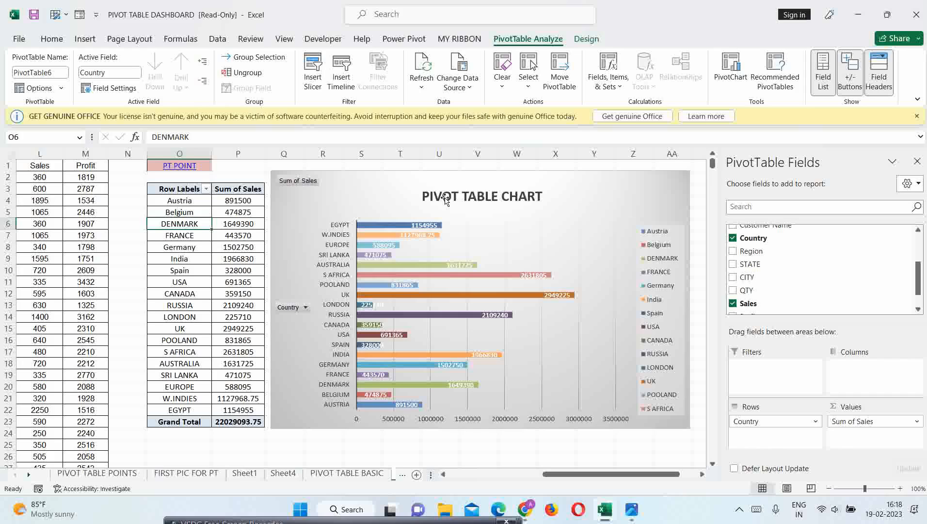
Step: Delete the PivotChart, and remove the PivotTable by deleting the entire columns O and P
{"action": "left_click", "coordinate": [476, 180]}
{"action": "key", "text": "Delete"}
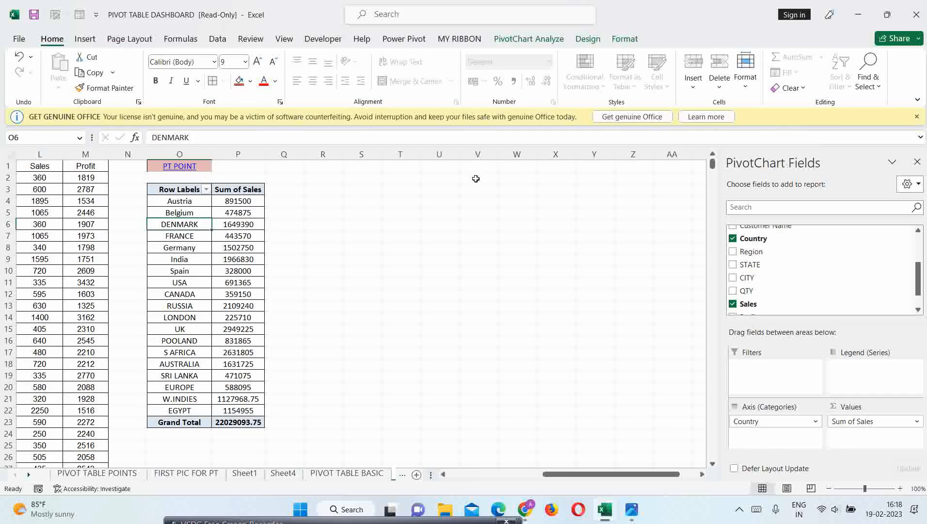
{"action": "left_click", "coordinate": [142, 202]}
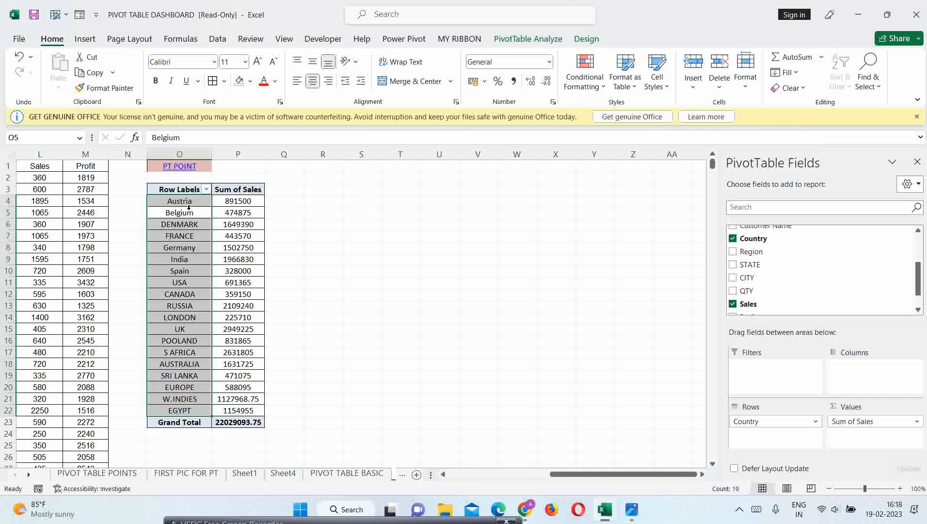
{"action": "left_click", "coordinate": [534, 41]}
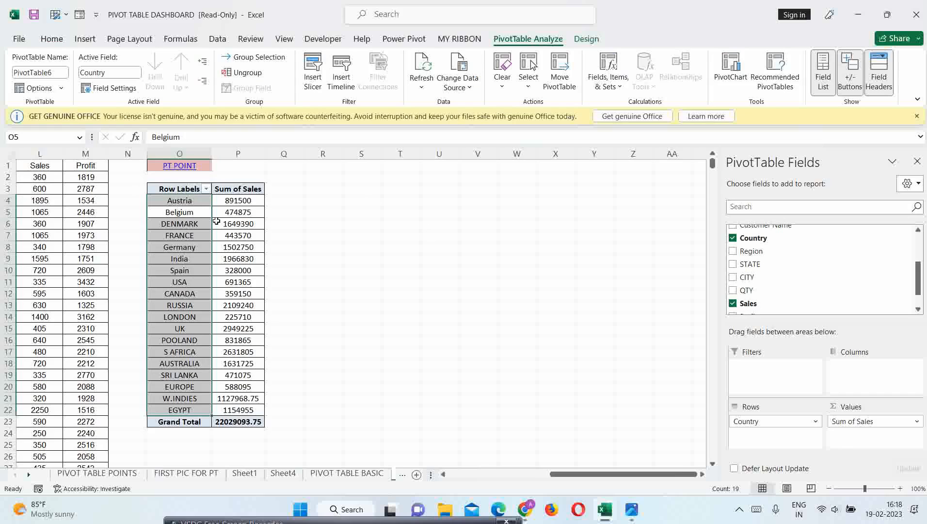
{"action": "left_click", "coordinate": [194, 190]}
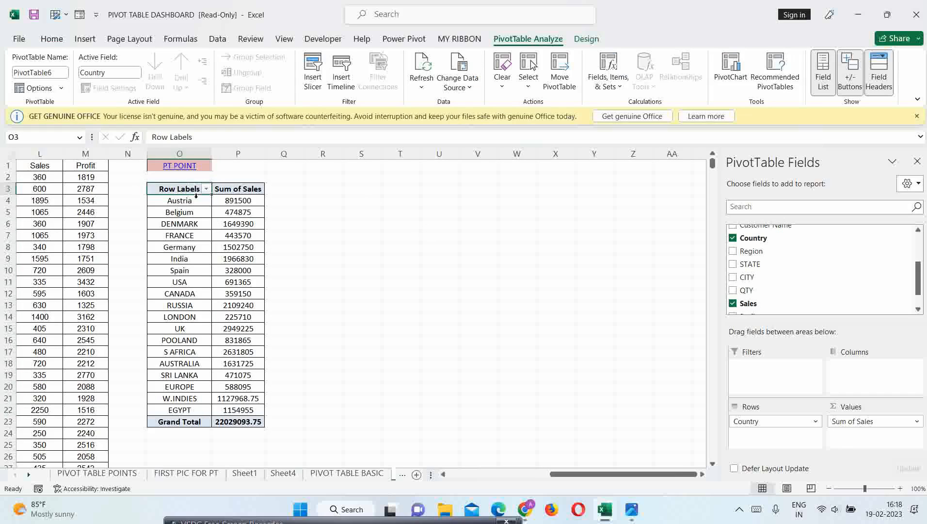
{"action": "left_click_drag", "start_coordinate": [179, 433], "coordinate": [233, 430]}
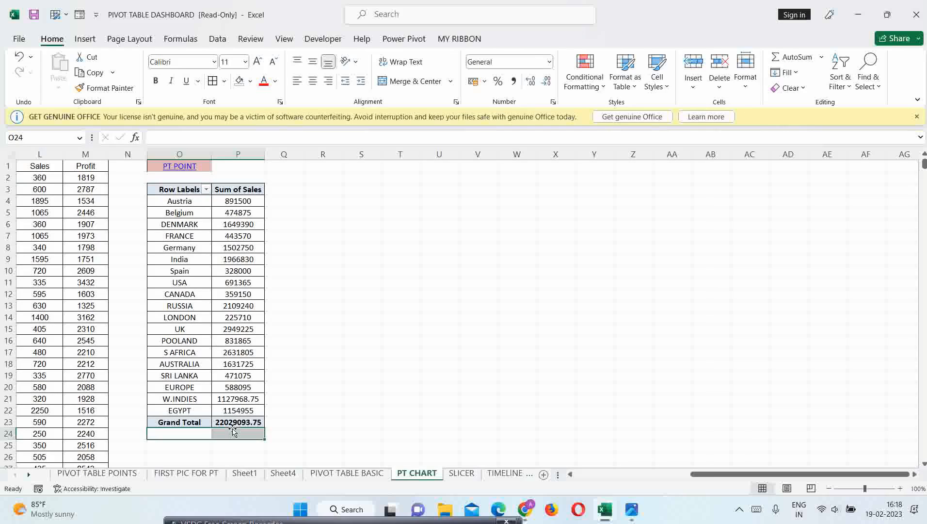
{"action": "key", "text": "alt+i"}
{"action": "key", "text": "Escape"}
{"action": "key", "text": "alt+e"}
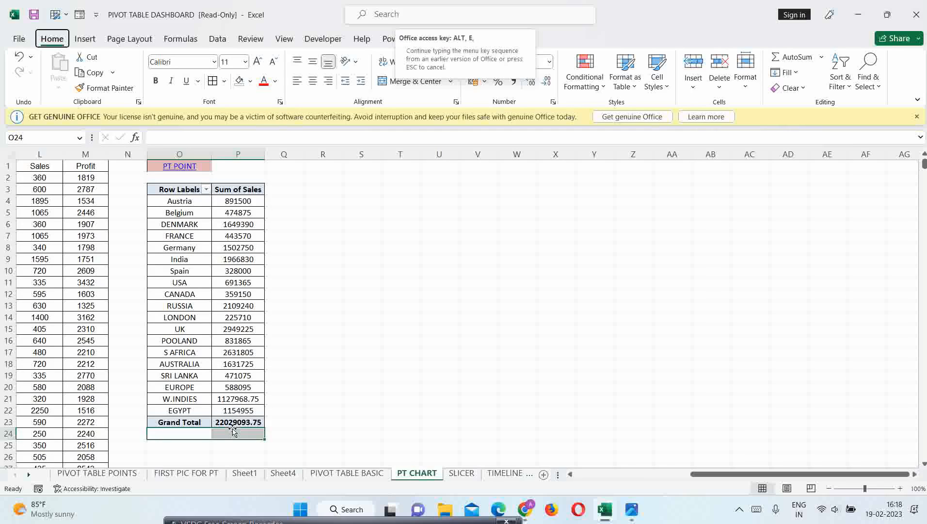
{"action": "key", "text": "d"}
{"action": "key", "text": "Return"}
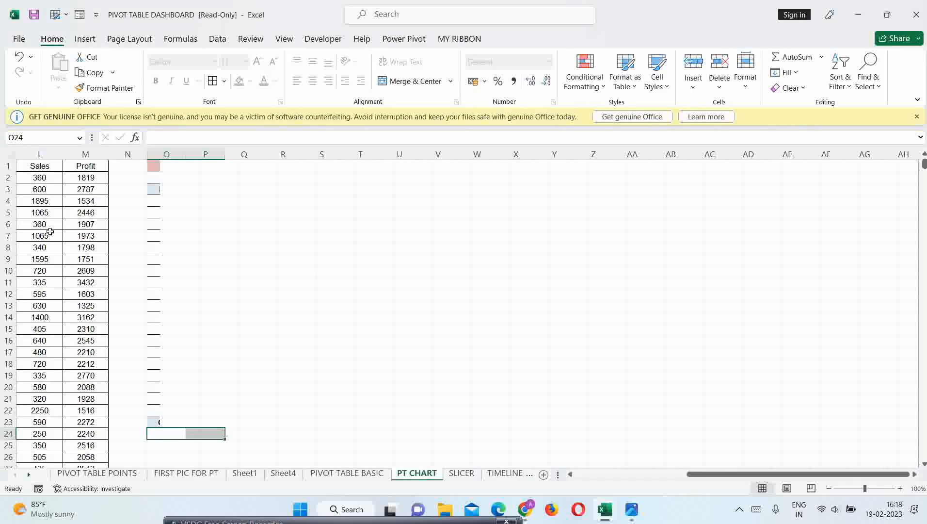
Step: Select the whole sales data range A1:M28969, from ORDER ID through Profit
{"action": "left_click", "coordinate": [84, 177]}
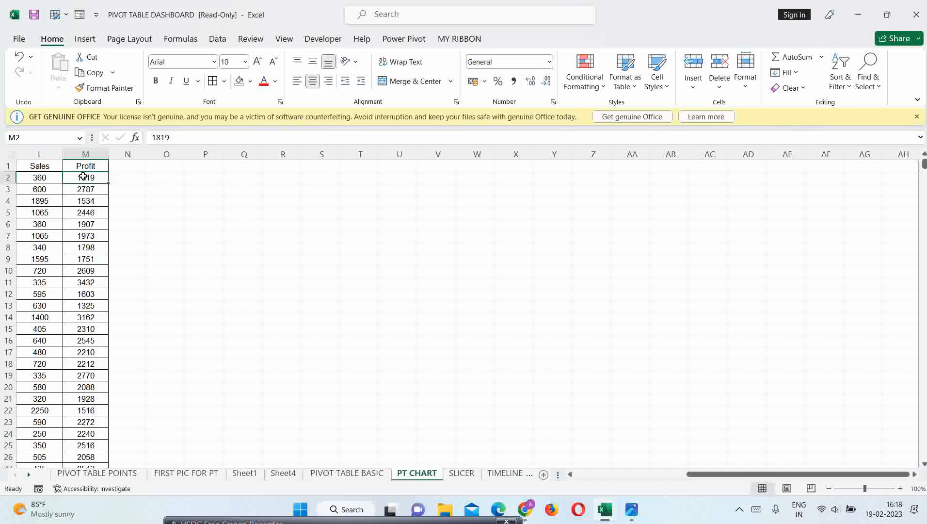
{"action": "key", "text": "ctrl+Home"}
{"action": "key", "text": "ctrl+shift+Right"}
{"action": "key", "text": "ctrl+shift+Down"}
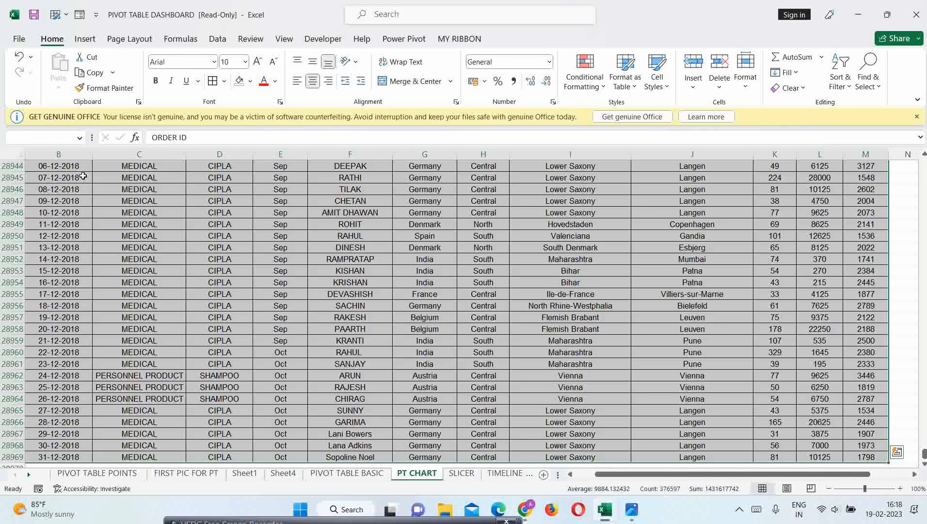
{"action": "key", "text": "alt+n"}
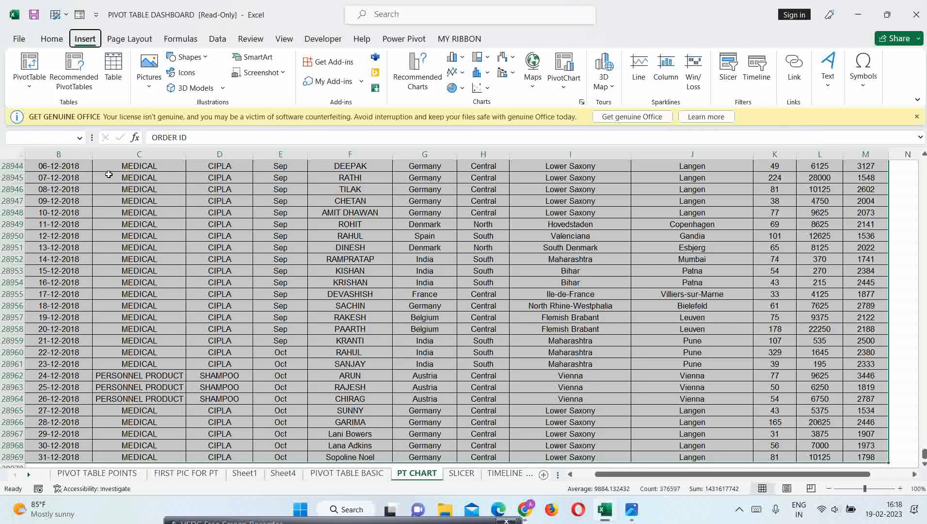
{"action": "key", "text": "v"}
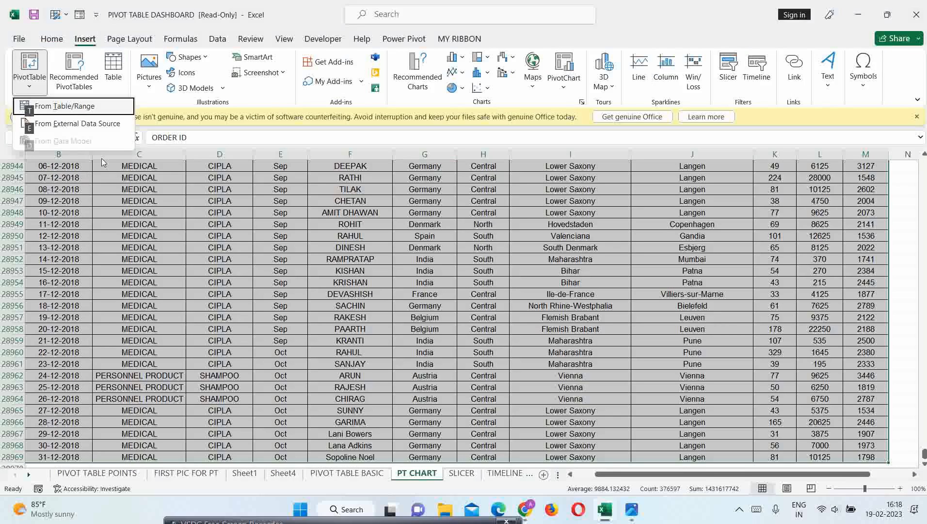
{"action": "left_click", "coordinate": [69, 108]}
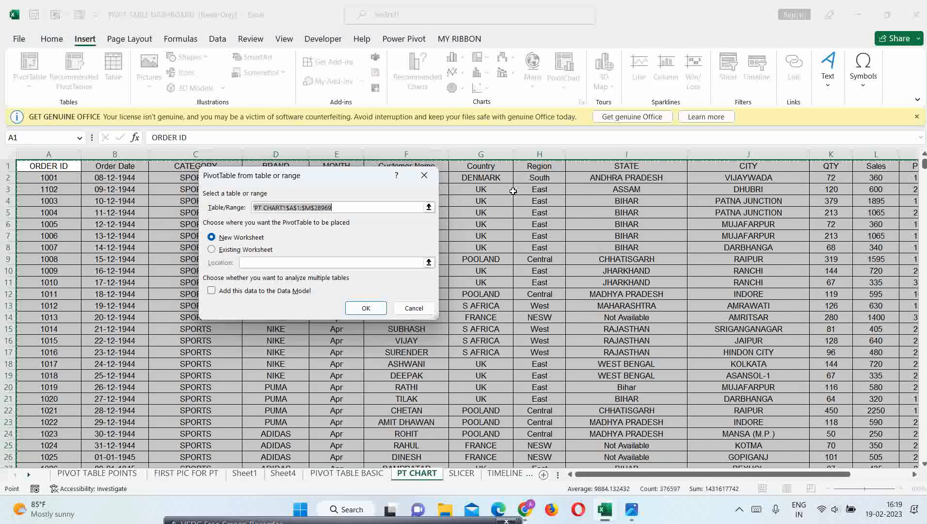
{"action": "left_click", "coordinate": [241, 249]}
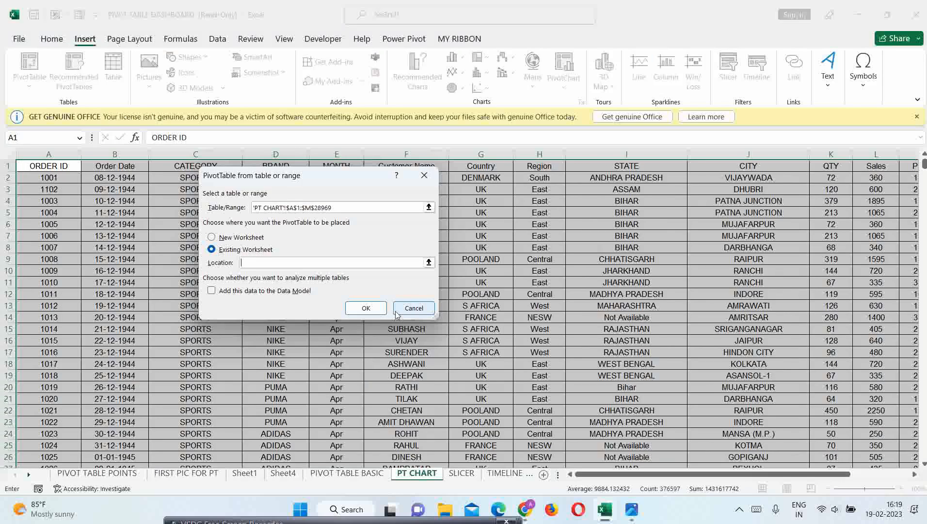
{"action": "left_click", "coordinate": [414, 310]}
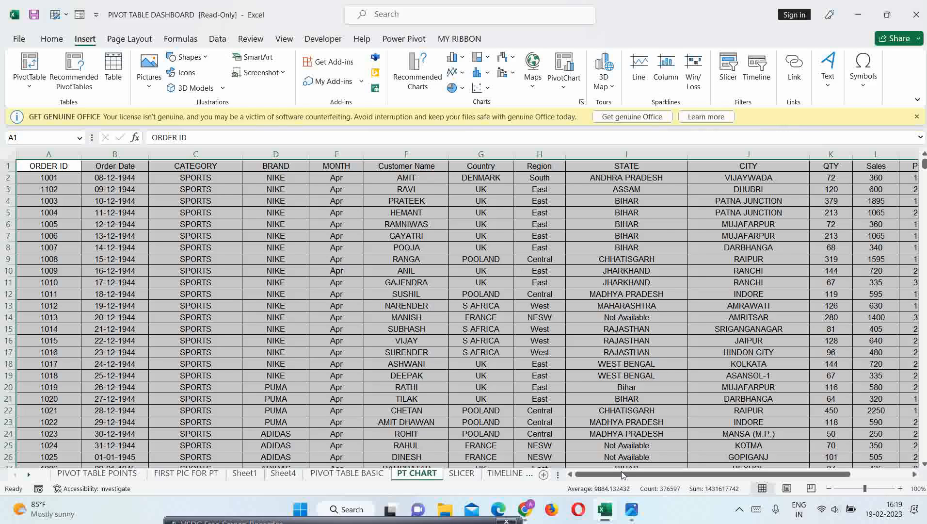
Step: Insert a PivotChart from the selected range 'PT CHART'!A1:M28969, placing it in the existing worksheet at cell P4
{"action": "left_click_drag", "start_coordinate": [625, 475], "coordinate": [745, 483]}
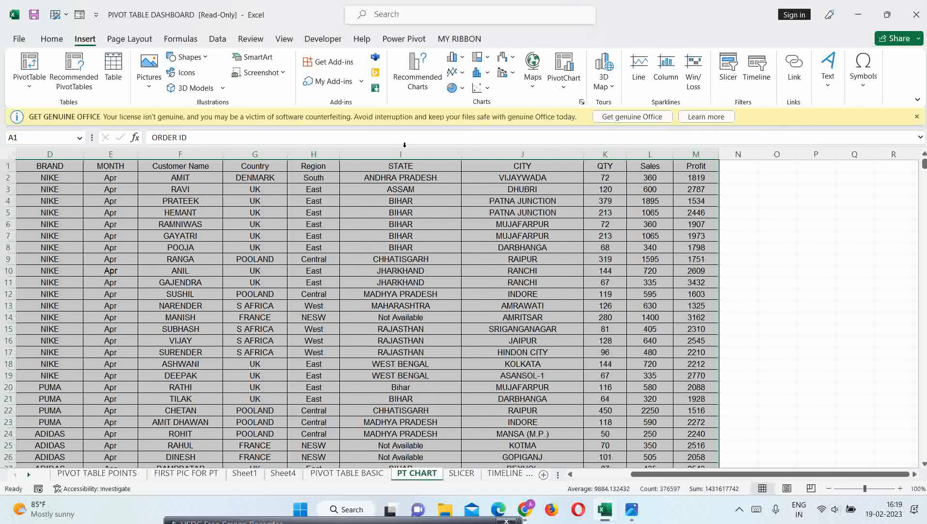
{"action": "left_click", "coordinate": [567, 87]}
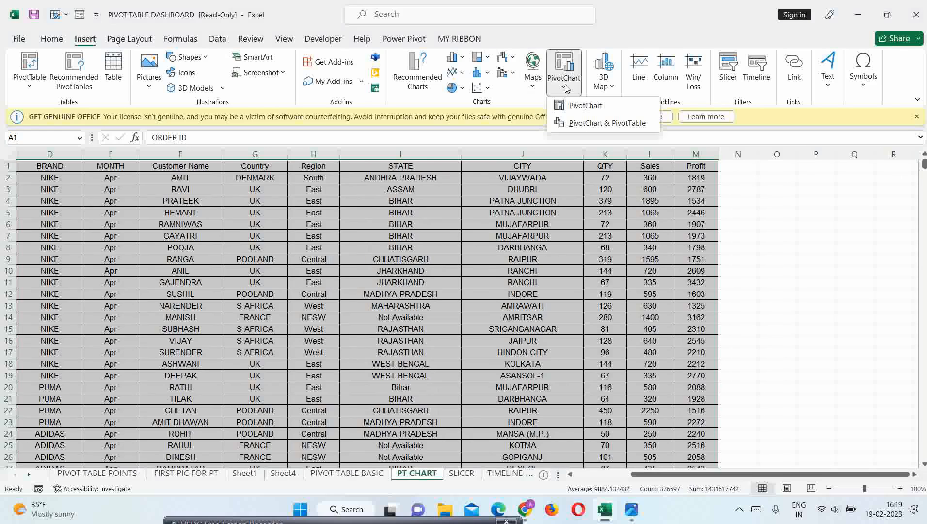
{"action": "left_click", "coordinate": [599, 111]}
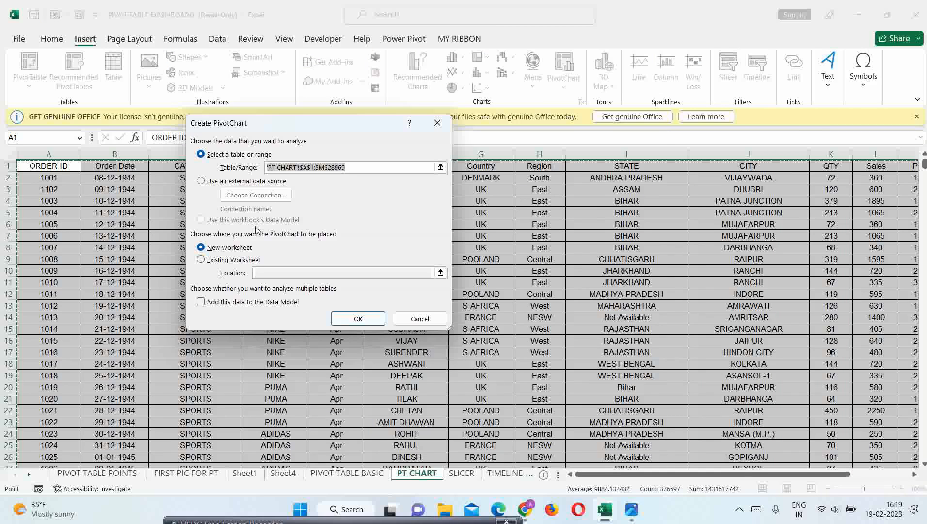
{"action": "left_click", "coordinate": [218, 260]}
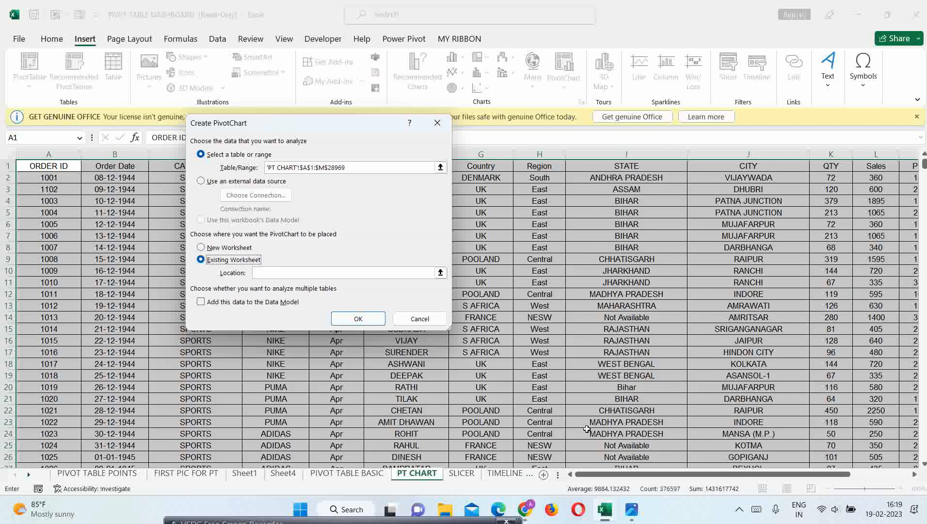
{"action": "left_click_drag", "start_coordinate": [604, 477], "coordinate": [660, 478]}
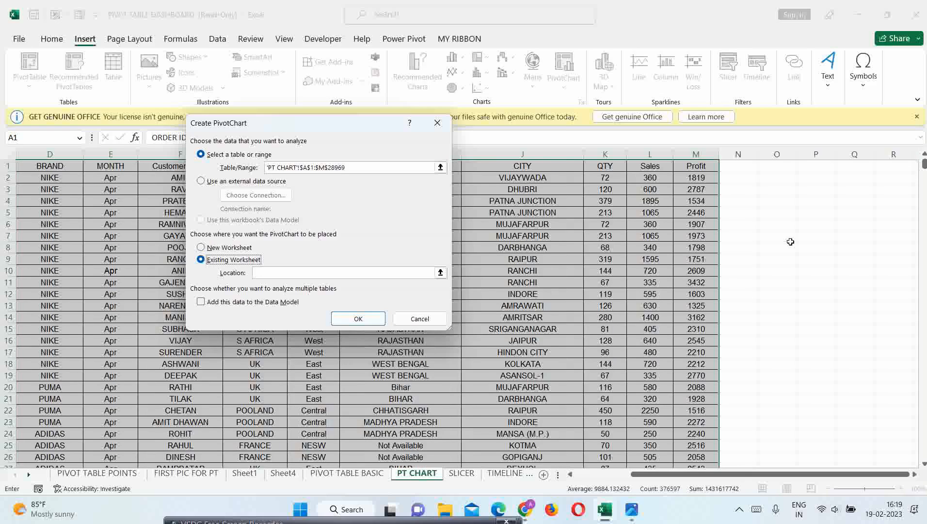
{"action": "left_click", "coordinate": [799, 202]}
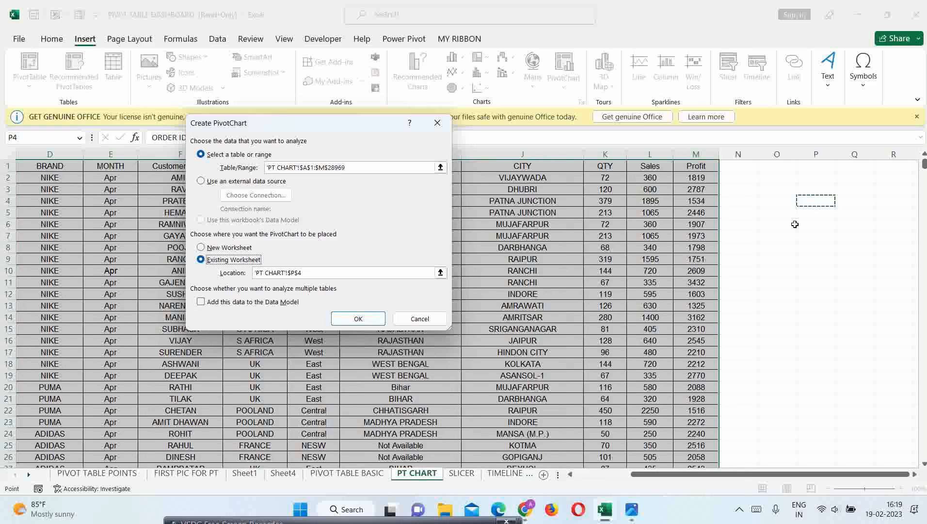
{"action": "left_click", "coordinate": [362, 320]}
{"action": "left_click", "coordinate": [529, 232]}
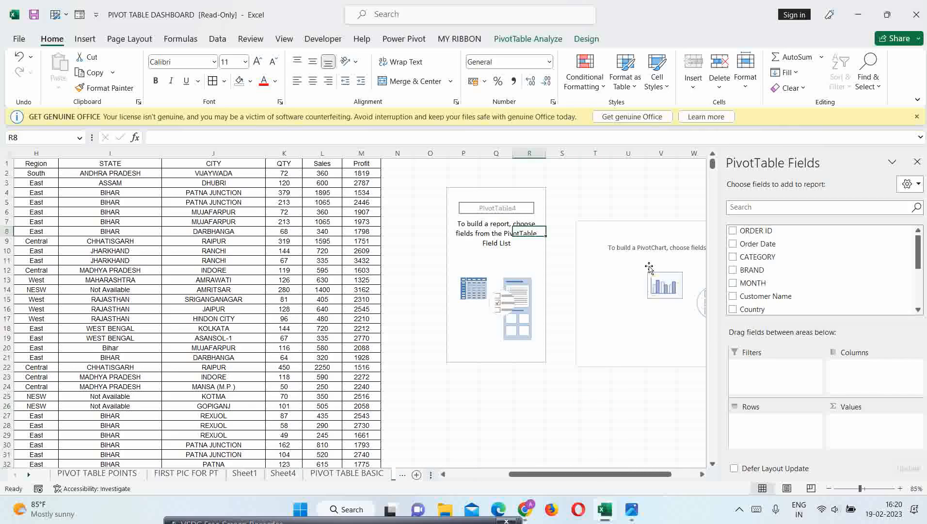
{"action": "scroll", "coordinate": [638, 402], "scroll_direction": "right", "scroll_amount": 3}
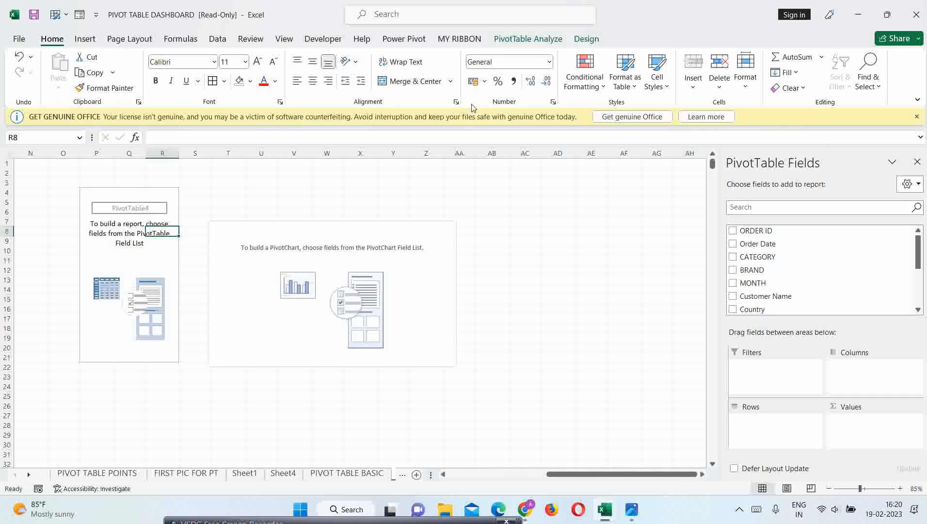
{"action": "left_click", "coordinate": [530, 43]}
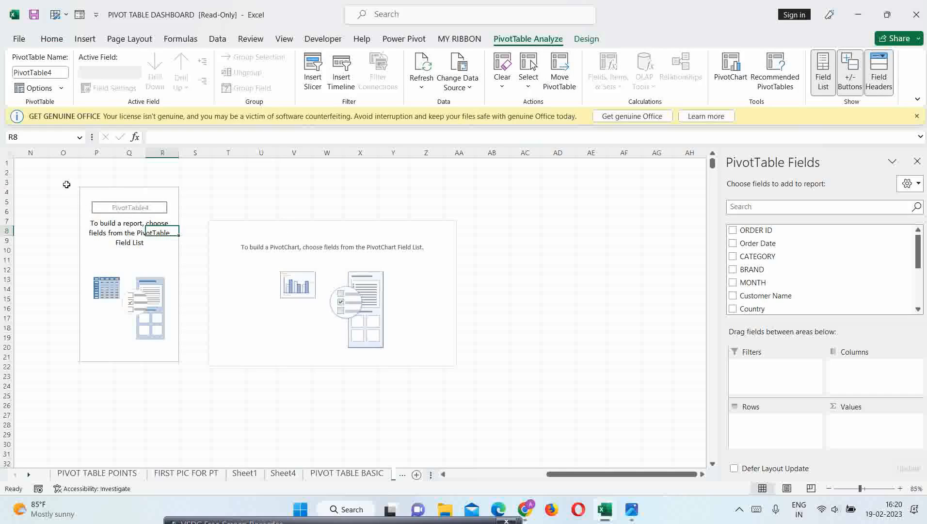
{"action": "left_click", "coordinate": [735, 83]}
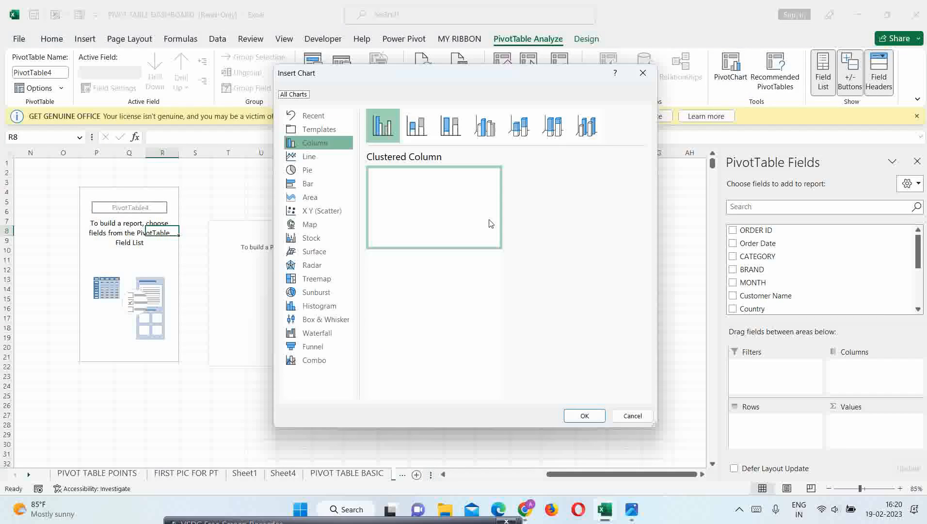
{"action": "left_click", "coordinate": [633, 416]}
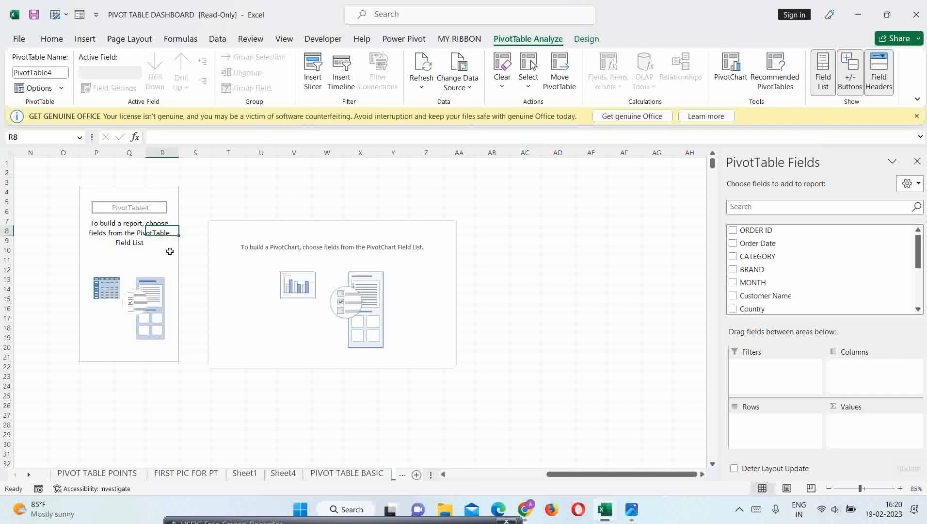
Step: Build the new PivotTable and its PivotChart with Country in Rows and Sales in Values
{"action": "left_click", "coordinate": [130, 220]}
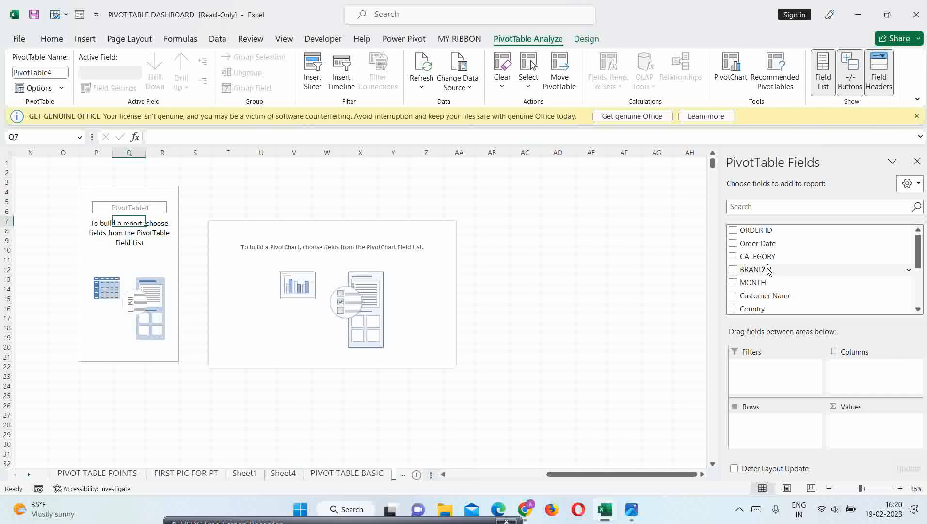
{"action": "left_click_drag", "start_coordinate": [920, 259], "coordinate": [921, 272]}
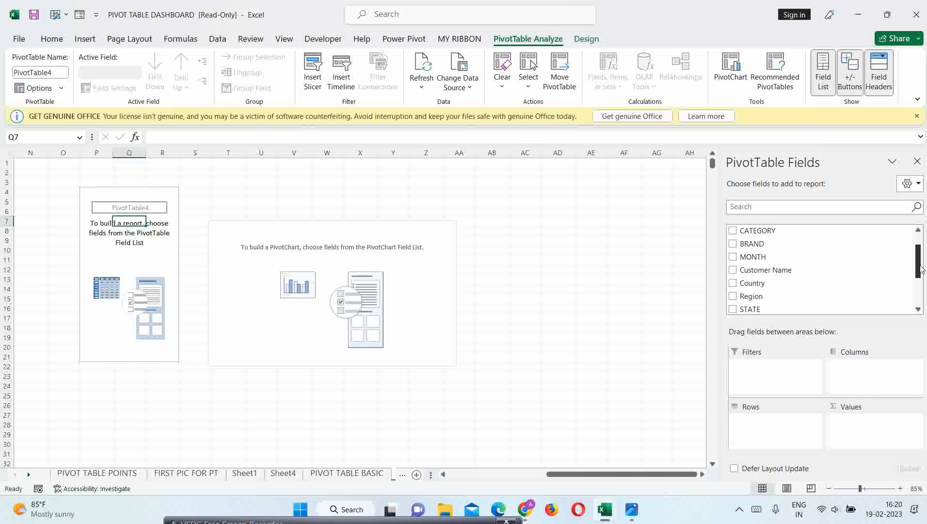
{"action": "left_click_drag", "start_coordinate": [752, 283], "coordinate": [764, 424]}
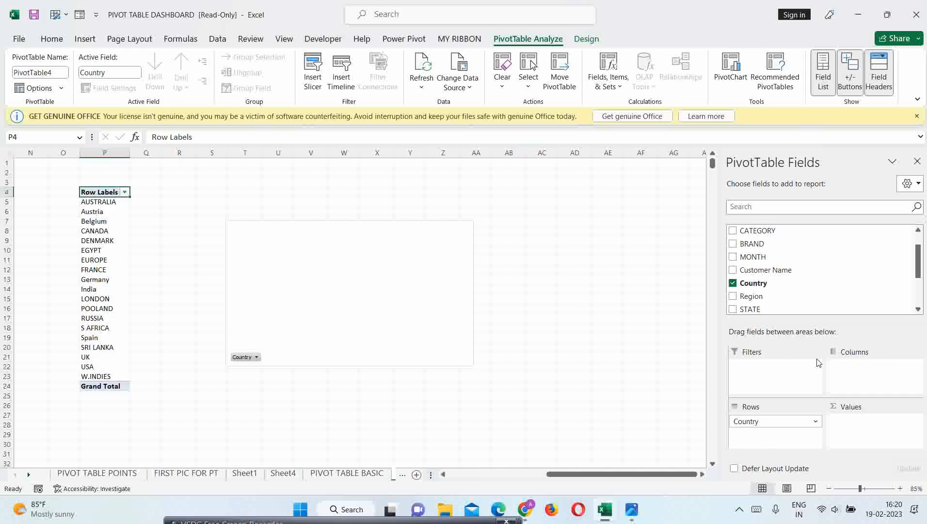
{"action": "left_click_drag", "start_coordinate": [919, 266], "coordinate": [924, 311]}
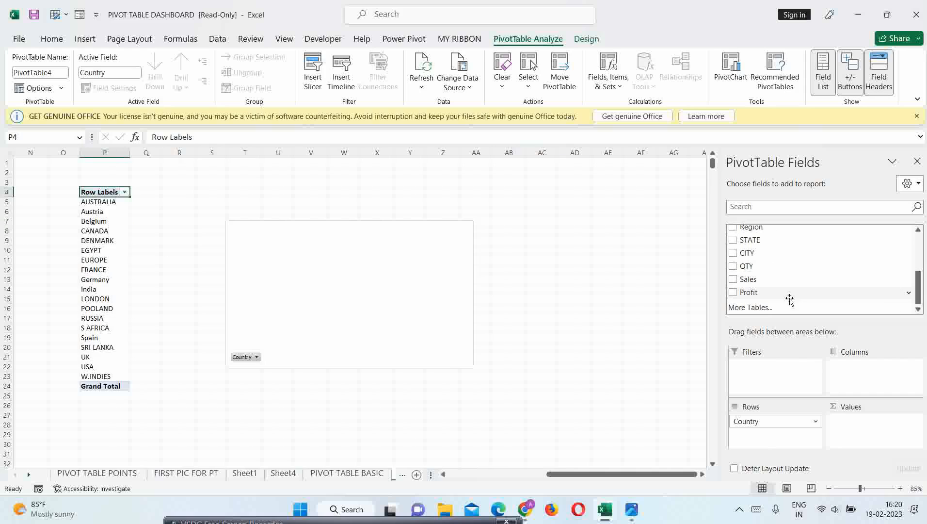
{"action": "left_click_drag", "start_coordinate": [749, 280], "coordinate": [867, 432]}
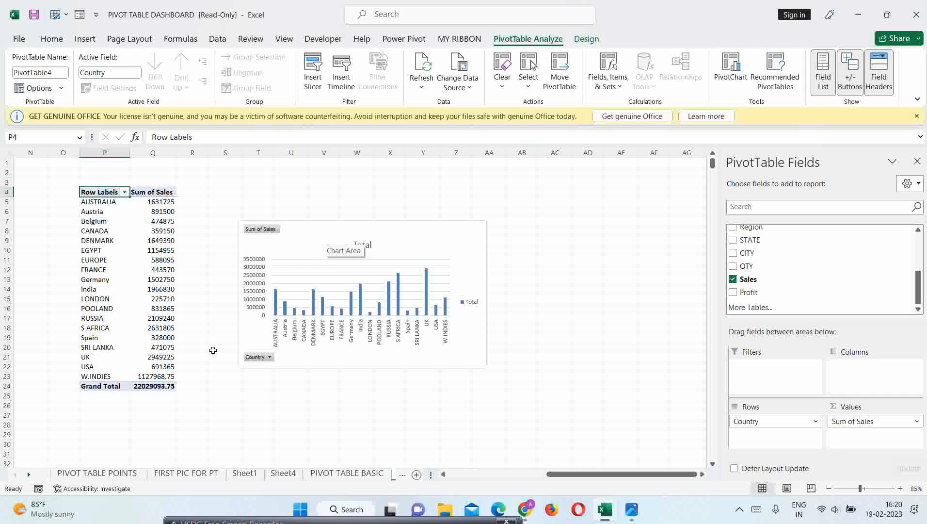
Step: Return to the PIVOT TABLE POINTS sheet and follow the link for topic 3, slicer and slicer settings
{"action": "left_click", "coordinate": [114, 477]}
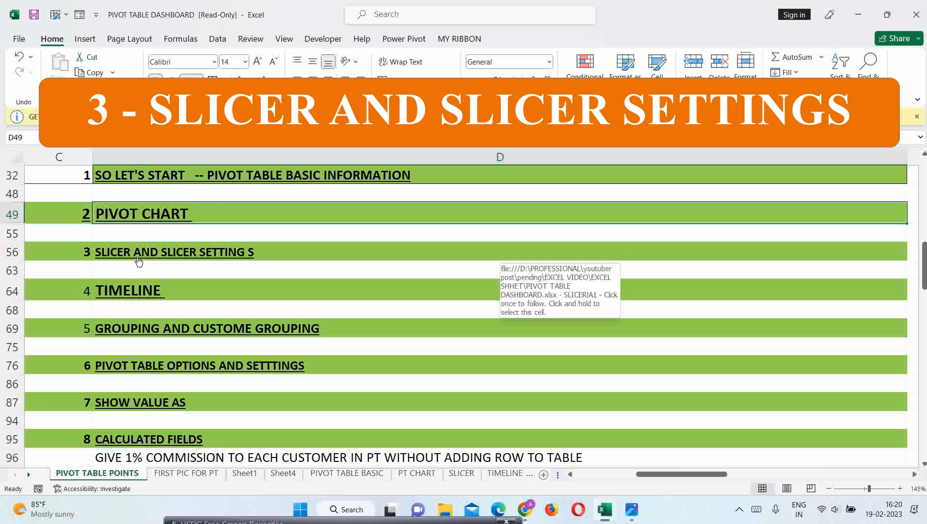
{"action": "left_click", "coordinate": [193, 254]}
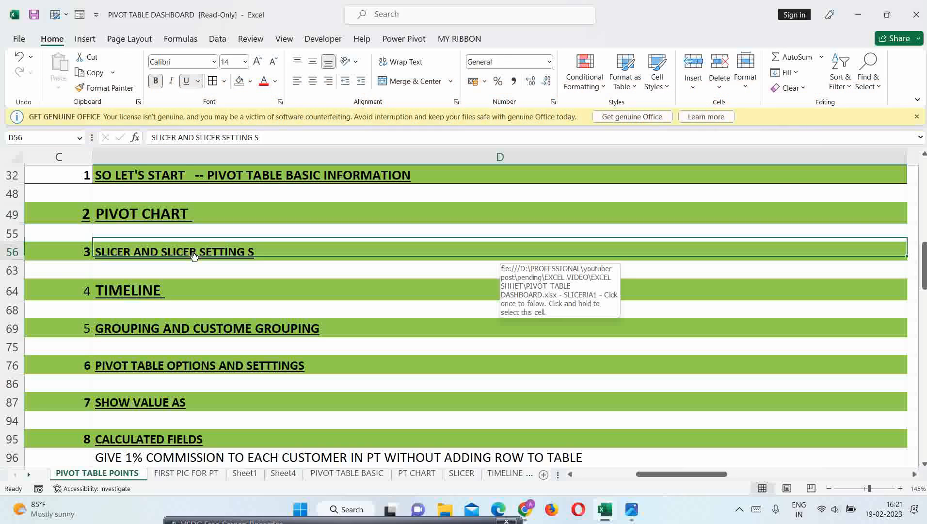
{"action": "left_click", "coordinate": [194, 254]}
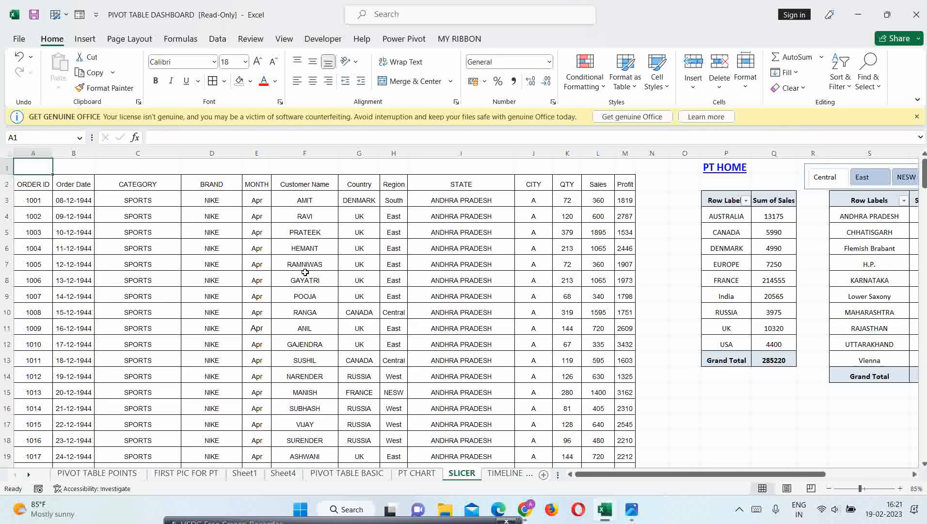
Step: Delete the existing PivotTables and slicers, including their columns, beside the source data on the SLICER sheet
{"action": "left_click_drag", "start_coordinate": [701, 474], "coordinate": [767, 477]}
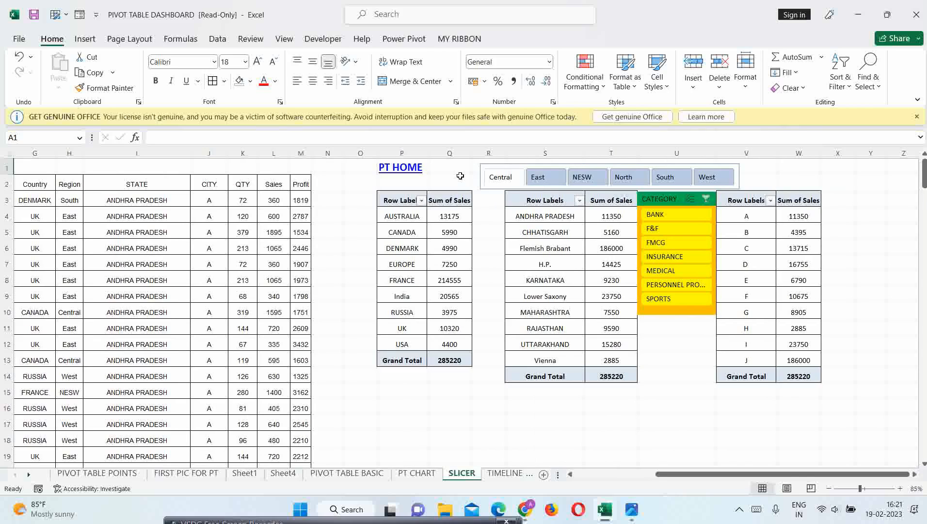
{"action": "left_click_drag", "start_coordinate": [448, 407], "coordinate": [796, 430]}
{"action": "key", "text": "alt+e"}
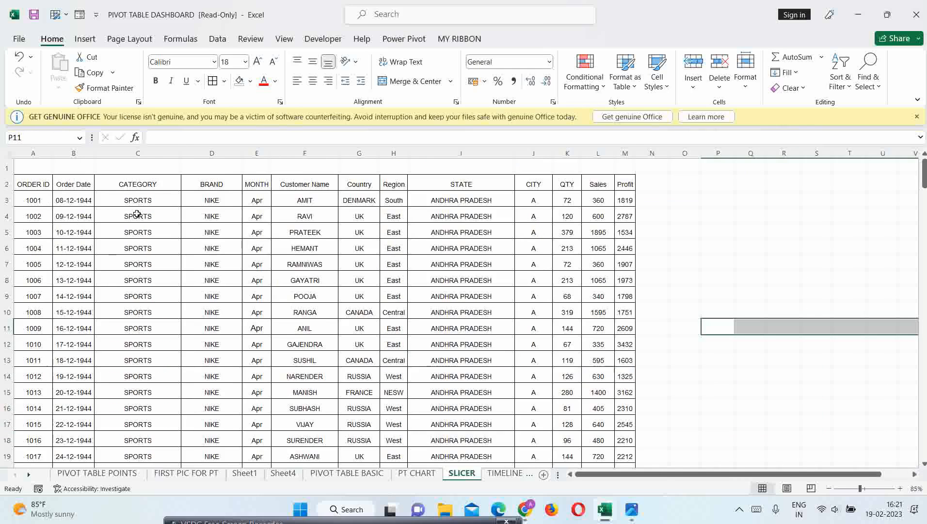
Step: Insert a PivotTable from the sales range A2:M192 into the existing SLICER worksheet at cell Q5
{"action": "left_click", "coordinate": [44, 186]}
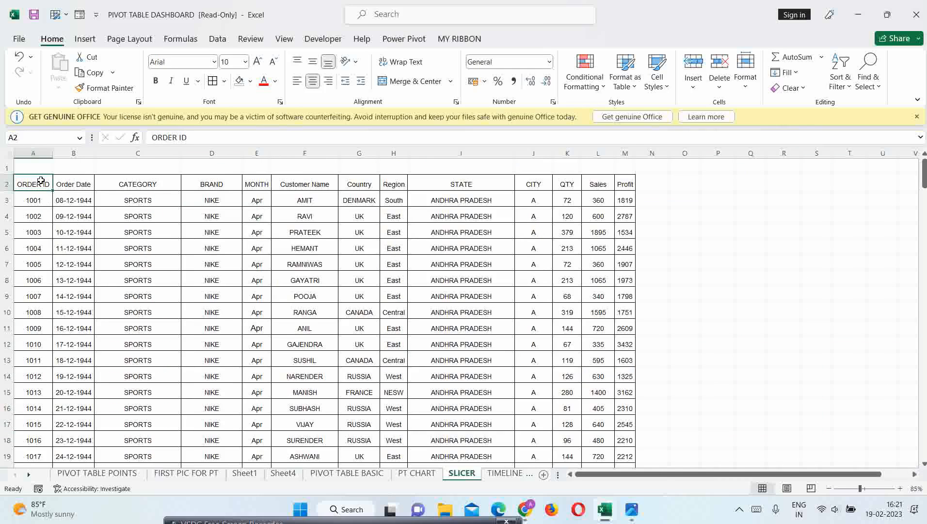
{"action": "key", "text": "ctrl+shift+Right"}
{"action": "key", "text": "ctrl+shift+Down"}
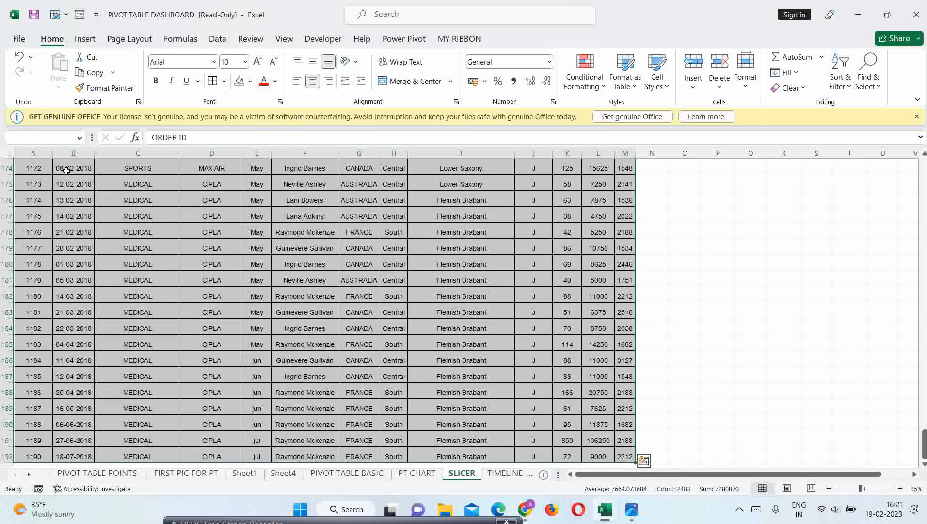
{"action": "key", "text": "alt+n"}
{"action": "key", "text": "v"}
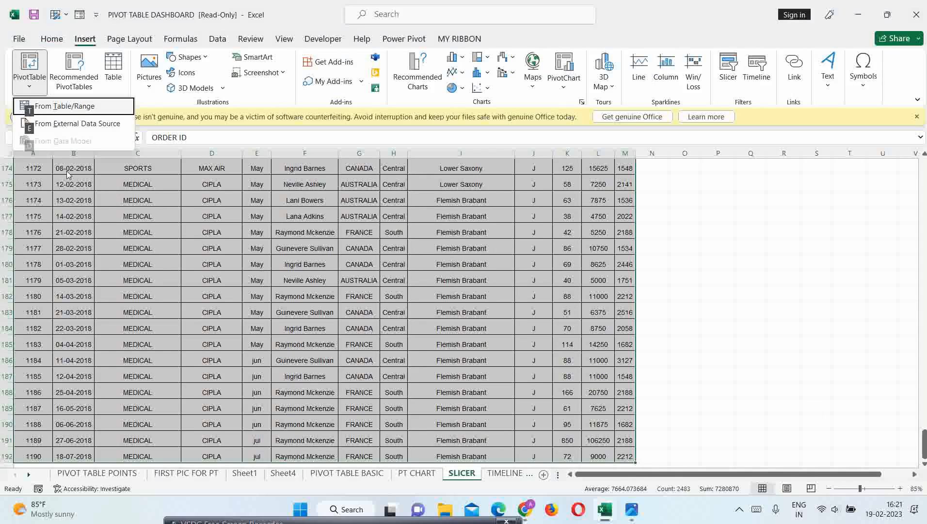
{"action": "key", "text": "t"}
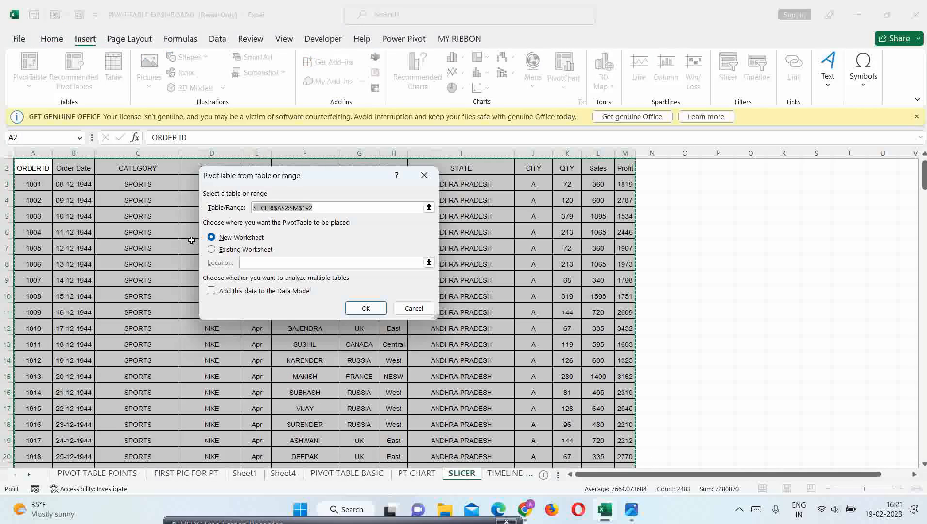
{"action": "left_click", "coordinate": [211, 249]}
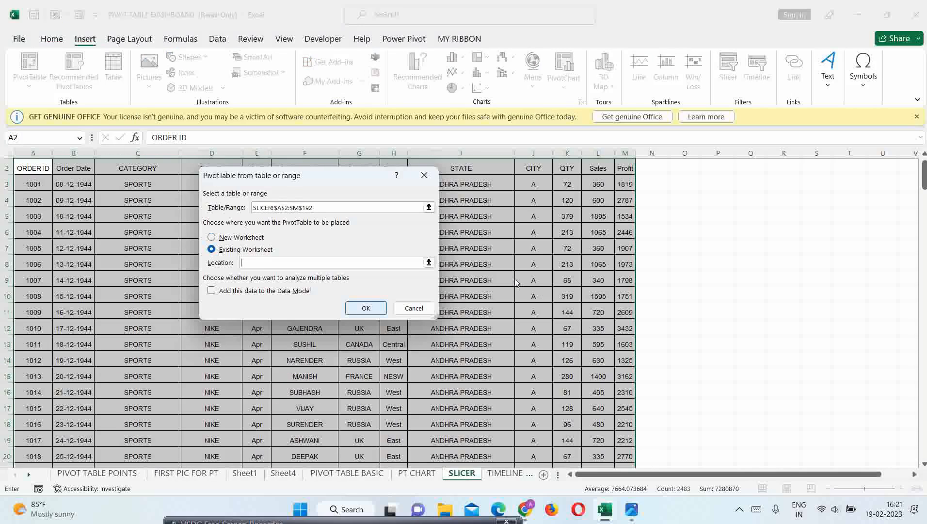
{"action": "left_click", "coordinate": [751, 214]}
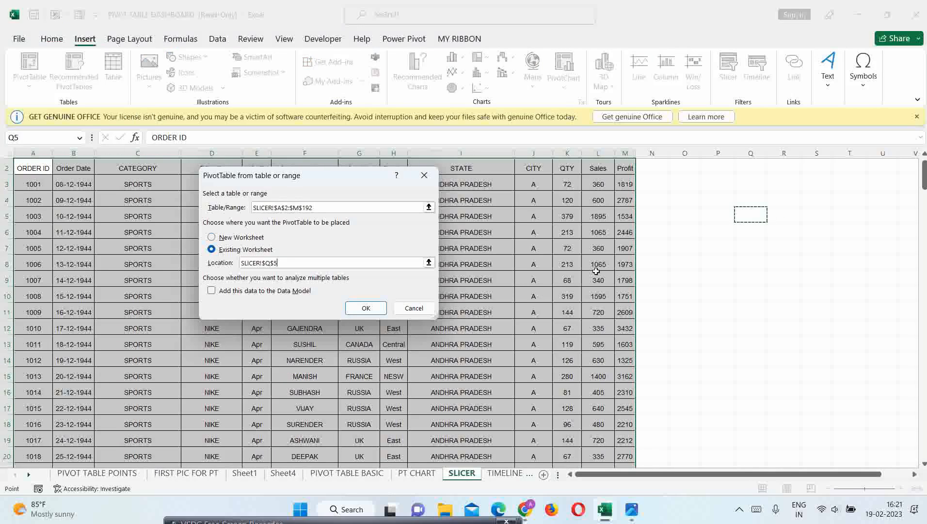
{"action": "left_click", "coordinate": [378, 308]}
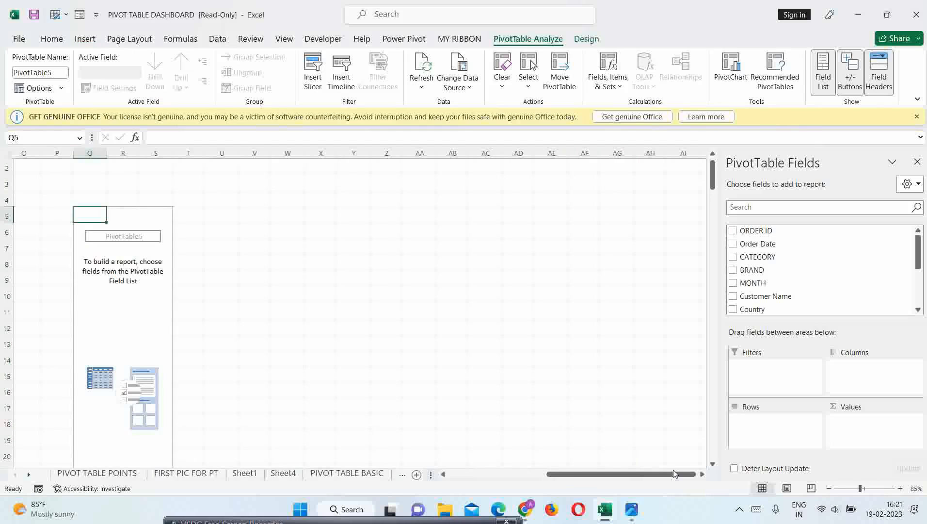
Step: Build the PivotTable at Q5 with Region in Rows and Sales in Values
{"action": "left_click_drag", "start_coordinate": [673, 473], "coordinate": [675, 473]}
{"action": "left_click", "coordinate": [88, 228]}
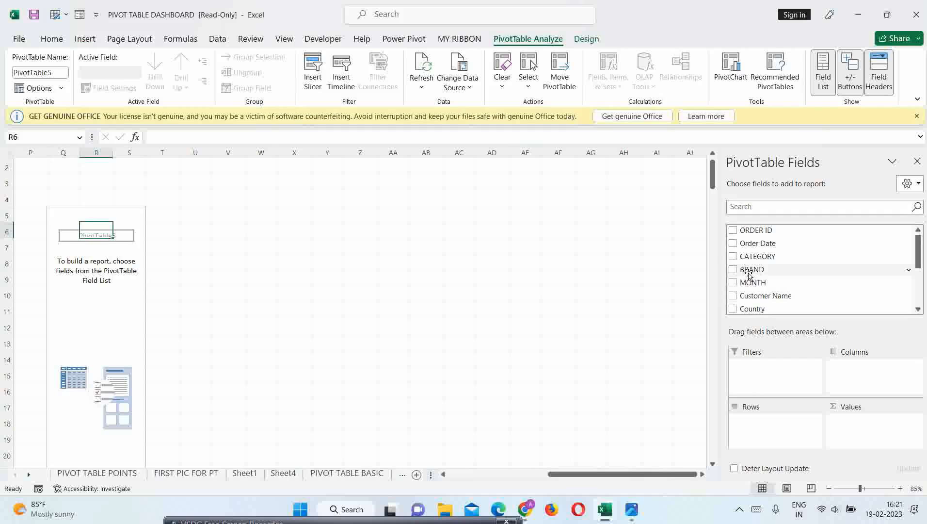
{"action": "left_click_drag", "start_coordinate": [922, 264], "coordinate": [903, 280]}
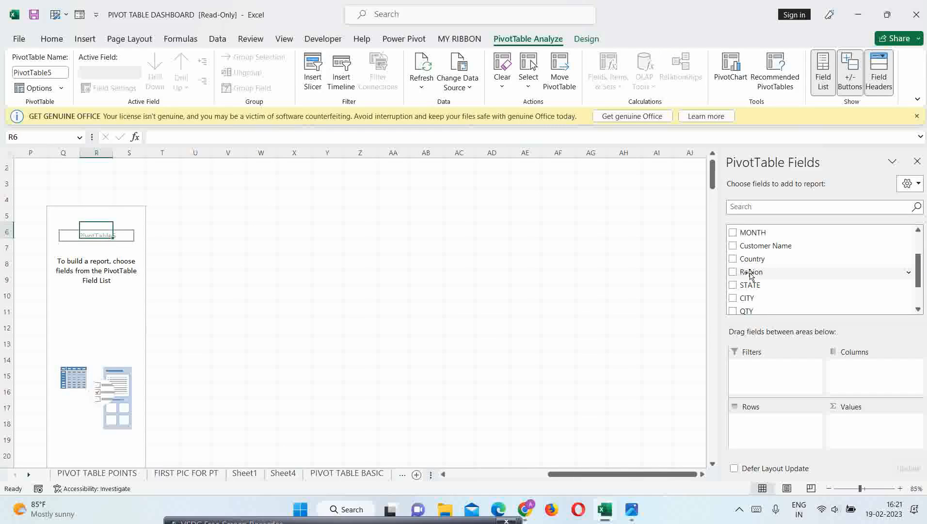
{"action": "left_click_drag", "start_coordinate": [750, 273], "coordinate": [755, 426]}
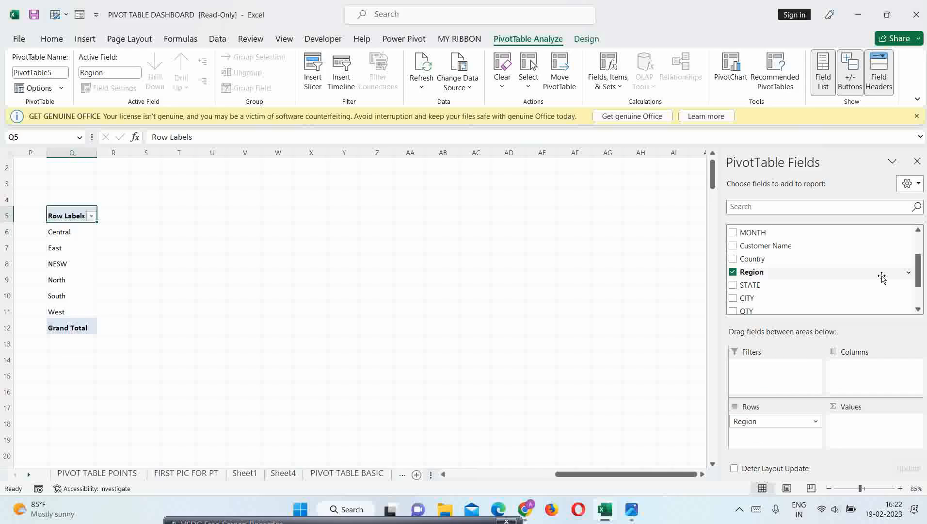
{"action": "scroll", "coordinate": [905, 268], "scroll_direction": "down", "scroll_amount": 2}
{"action": "left_click_drag", "start_coordinate": [756, 280], "coordinate": [860, 427]}
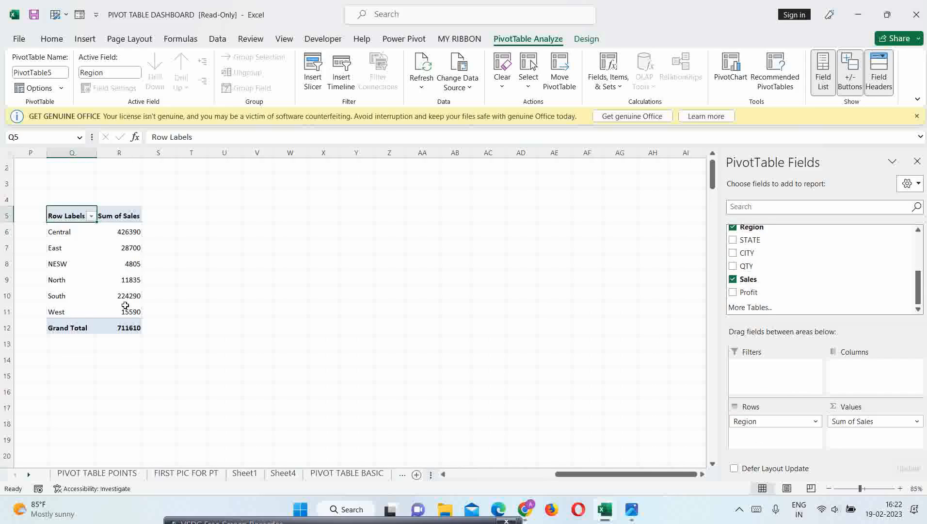
Step: Centre the contents of the whole Region PivotTable, Q5:R12, from Row Labels through Grand Total
{"action": "left_click", "coordinate": [133, 325], "text": "shift"}
{"action": "scroll", "coordinate": [192, 193], "scroll_direction": "up", "scroll_amount": 2}
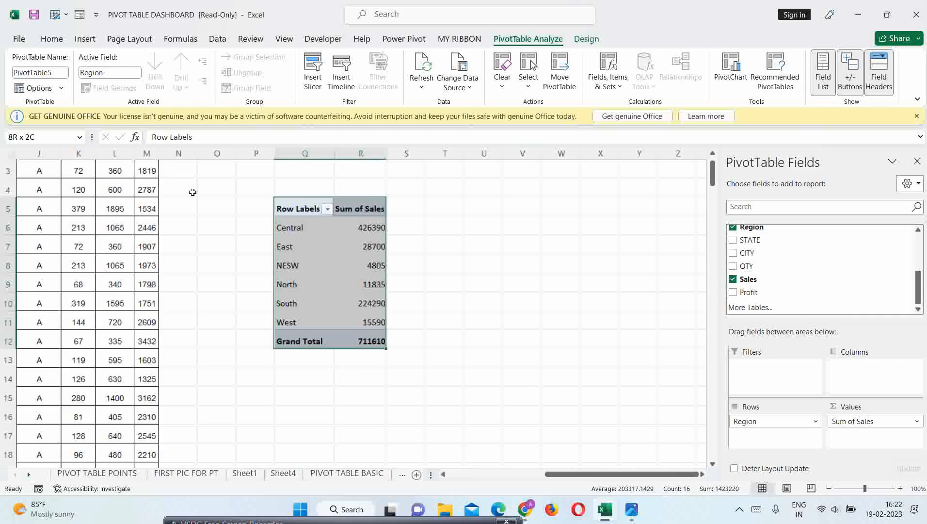
{"action": "scroll", "coordinate": [193, 193], "scroll_direction": "up", "scroll_amount": 1}
{"action": "left_click", "coordinate": [52, 39]}
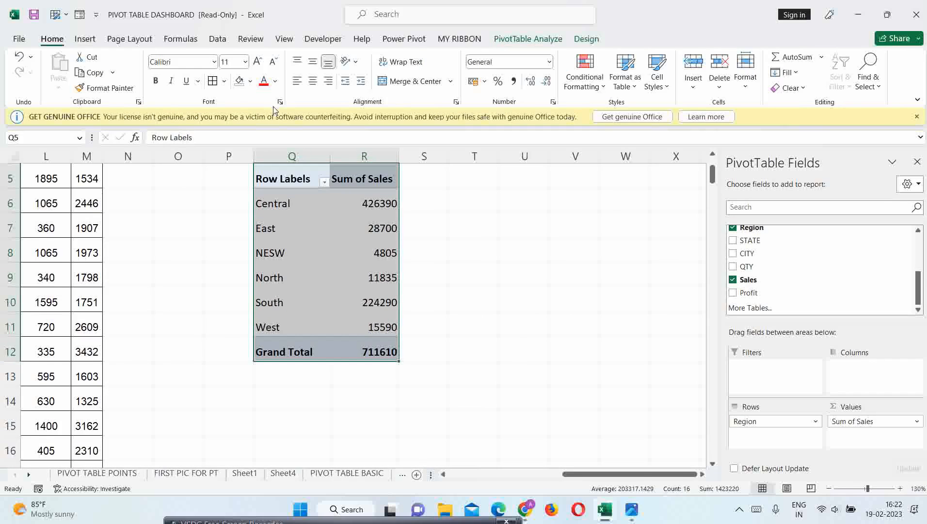
{"action": "left_click", "coordinate": [313, 81]}
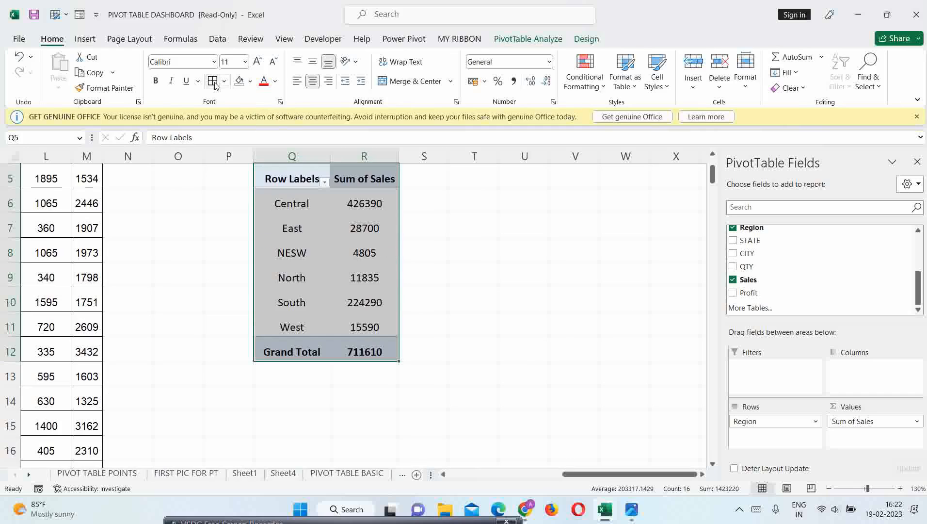
Step: Add all borders to the Region PivotTable in Q5:R12 and enlarge its text to size 16
{"action": "left_click", "coordinate": [212, 81]}
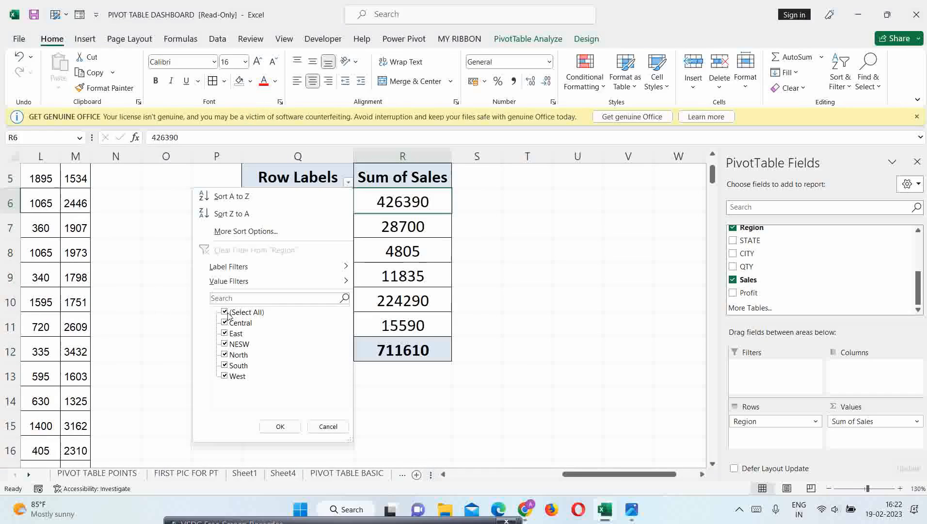
Step: Filter the PivotTable's Region row labels to show only Central
{"action": "left_click", "coordinate": [224, 312]}
{"action": "left_click", "coordinate": [225, 322]}
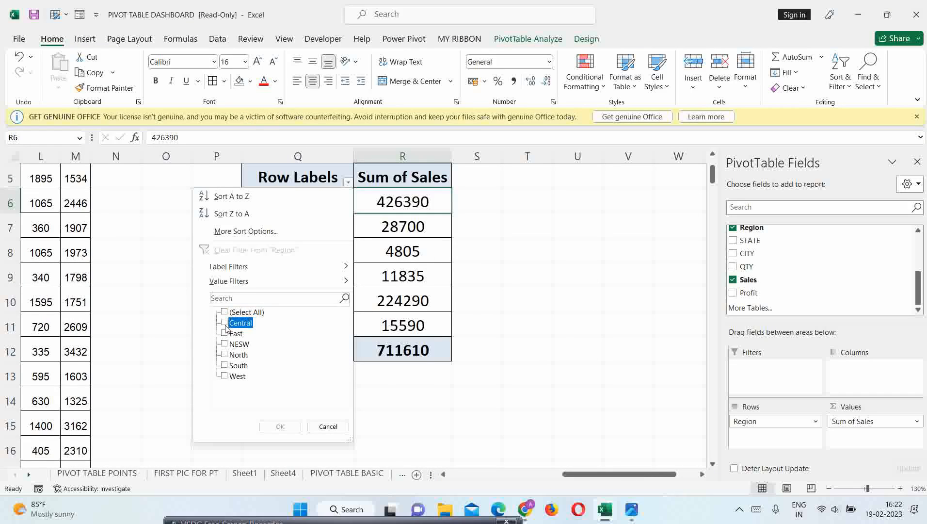
{"action": "left_click", "coordinate": [280, 427]}
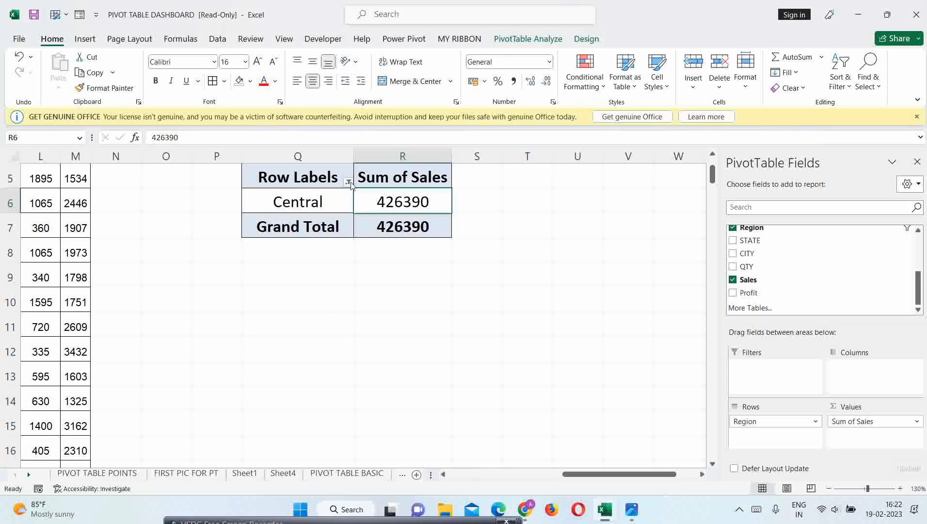
Step: Change the Region row label filter to show only East instead of Central
{"action": "left_click", "coordinate": [348, 182]}
{"action": "left_click", "coordinate": [224, 322]}
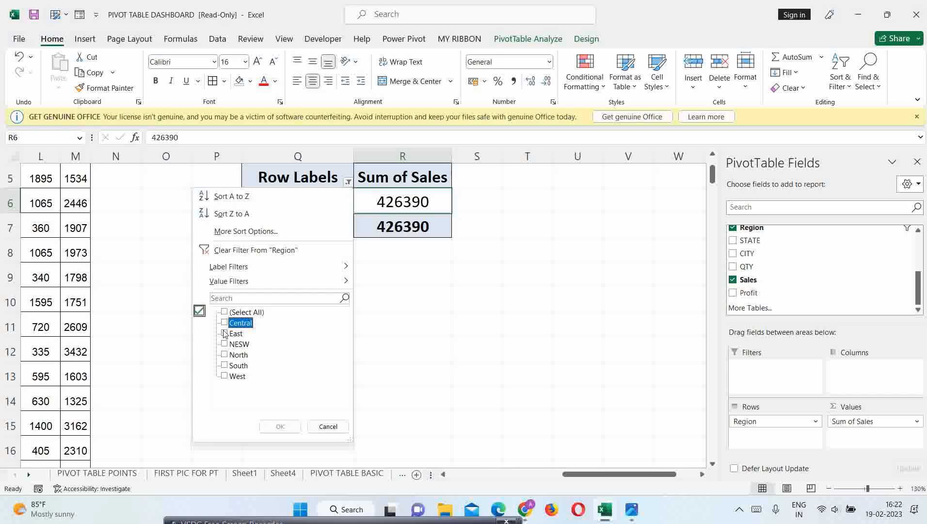
{"action": "left_click", "coordinate": [224, 334]}
{"action": "left_click", "coordinate": [280, 426]}
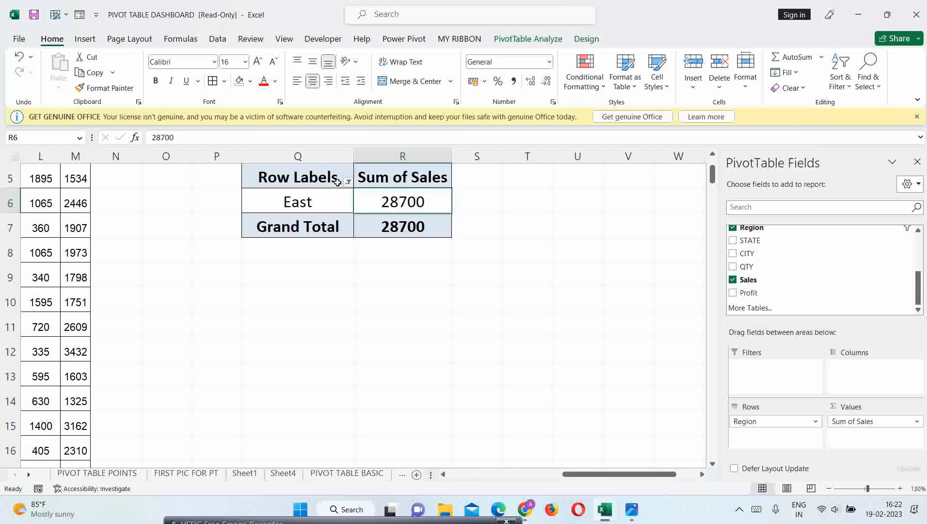
Step: Reselect all regions in the Row Labels filter so the whole PivotTable is shown
{"action": "left_click", "coordinate": [349, 182]}
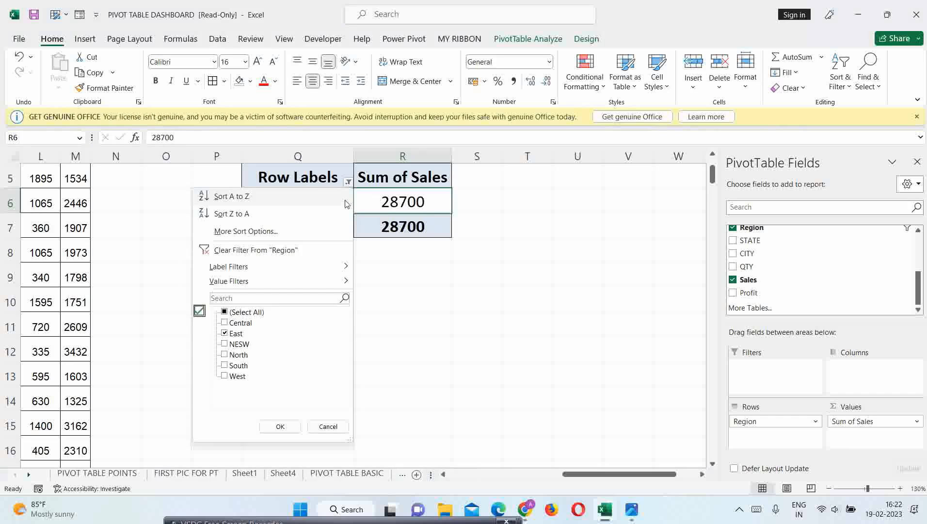
{"action": "left_click", "coordinate": [225, 312]}
{"action": "left_click", "coordinate": [280, 426]}
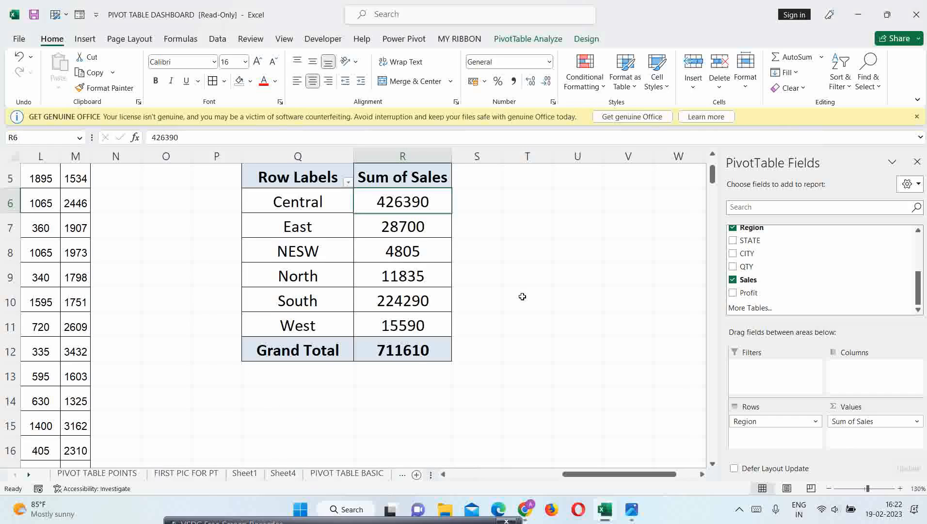
Step: Select the PivotTable's Row Labels header and find the command for inserting a slicer
{"action": "scroll", "coordinate": [522, 297], "scroll_direction": "up", "scroll_amount": 2}
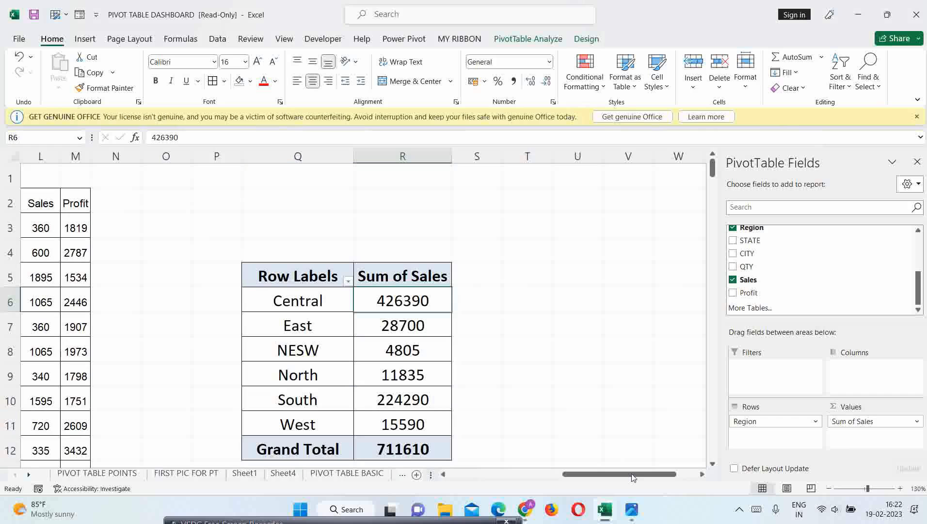
{"action": "left_click_drag", "start_coordinate": [631, 476], "coordinate": [655, 482]}
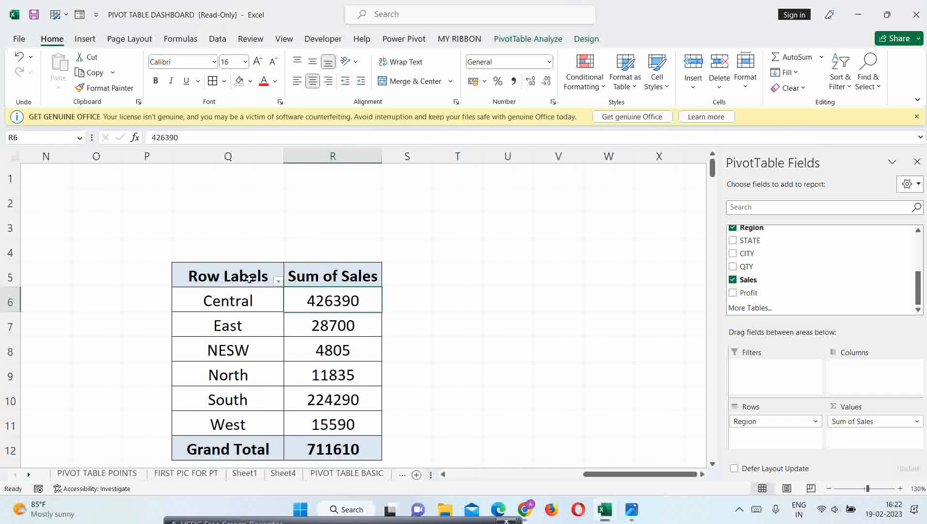
{"action": "left_click_drag", "start_coordinate": [712, 169], "coordinate": [712, 172]}
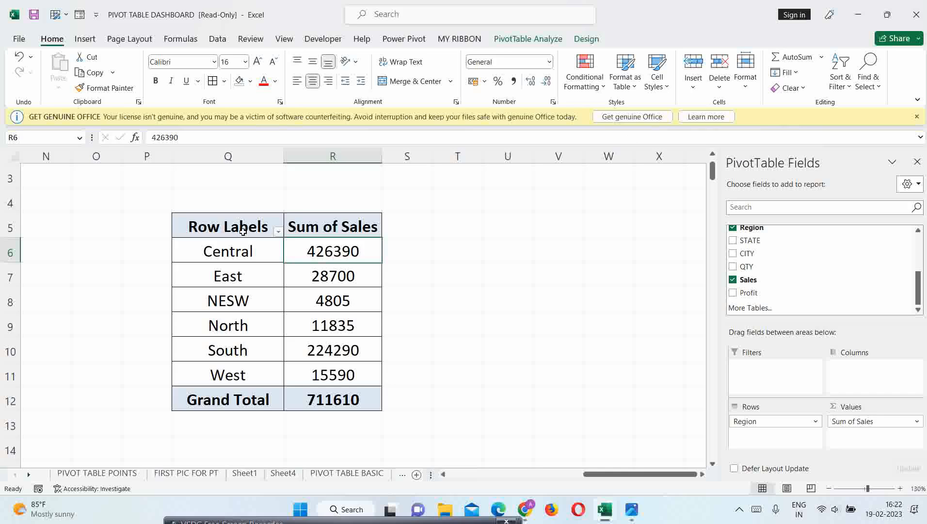
{"action": "left_click_drag", "start_coordinate": [243, 226], "coordinate": [315, 226]}
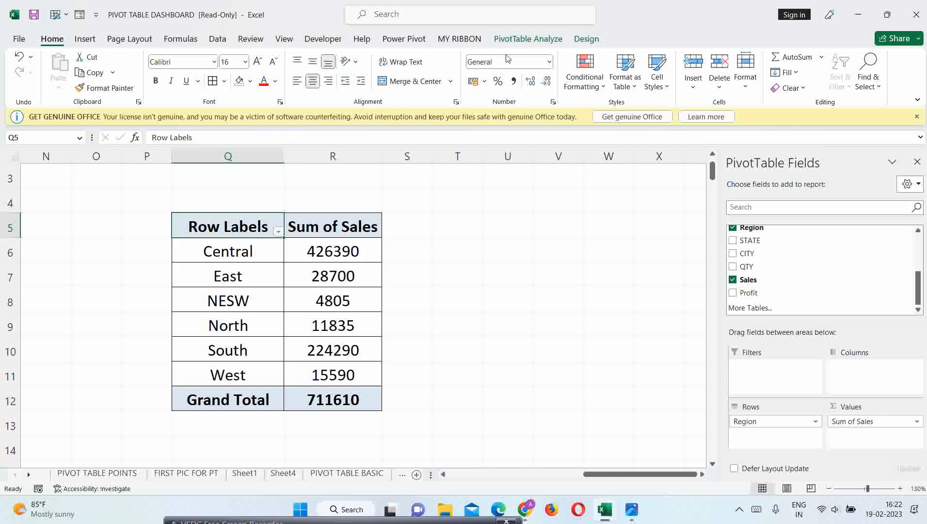
{"action": "left_click", "coordinate": [525, 40]}
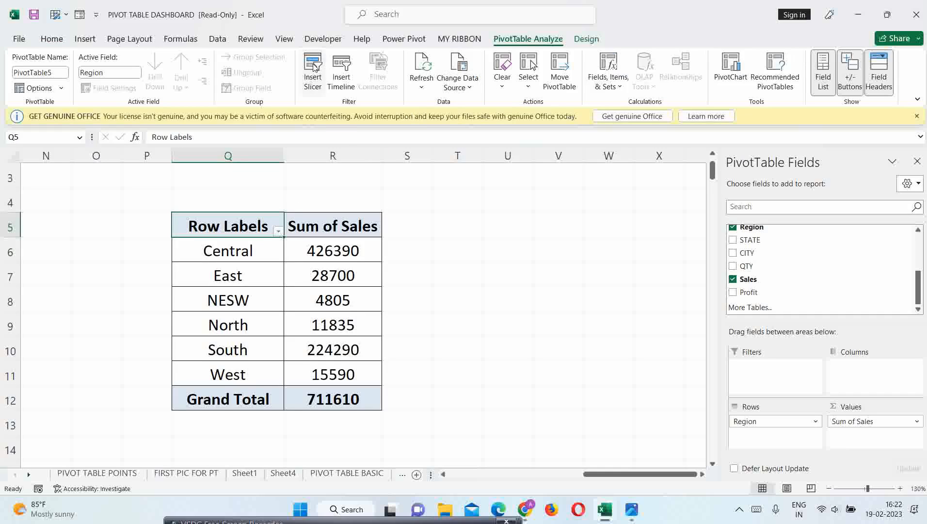
{"action": "left_click", "coordinate": [85, 40]}
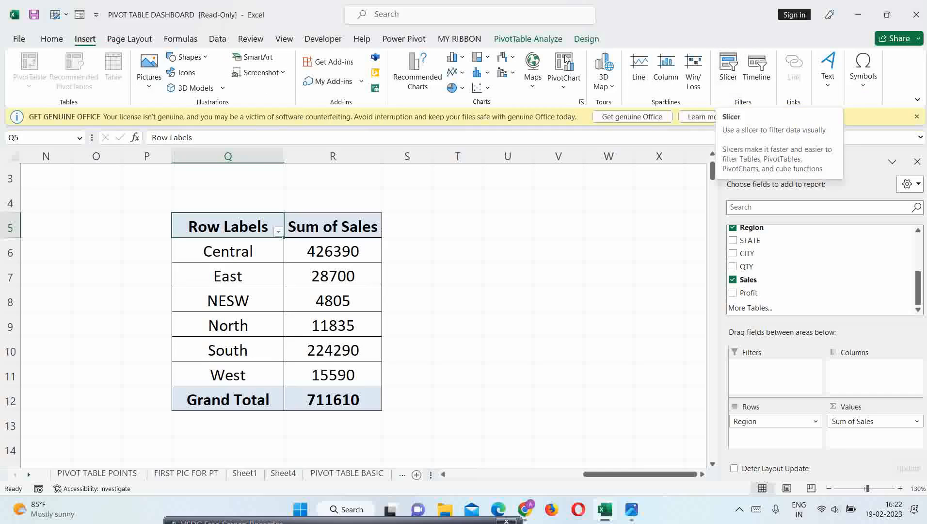
{"action": "left_click", "coordinate": [518, 41]}
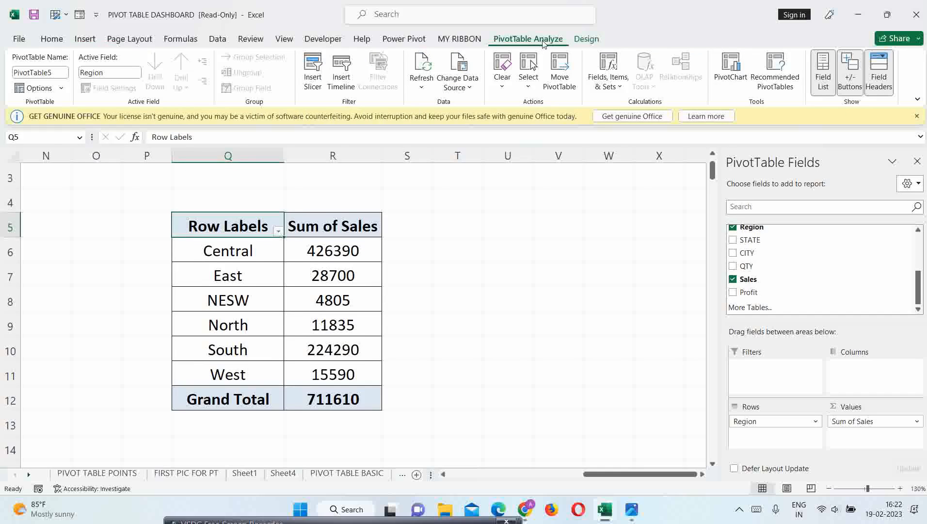
{"action": "left_click", "coordinate": [312, 78]}
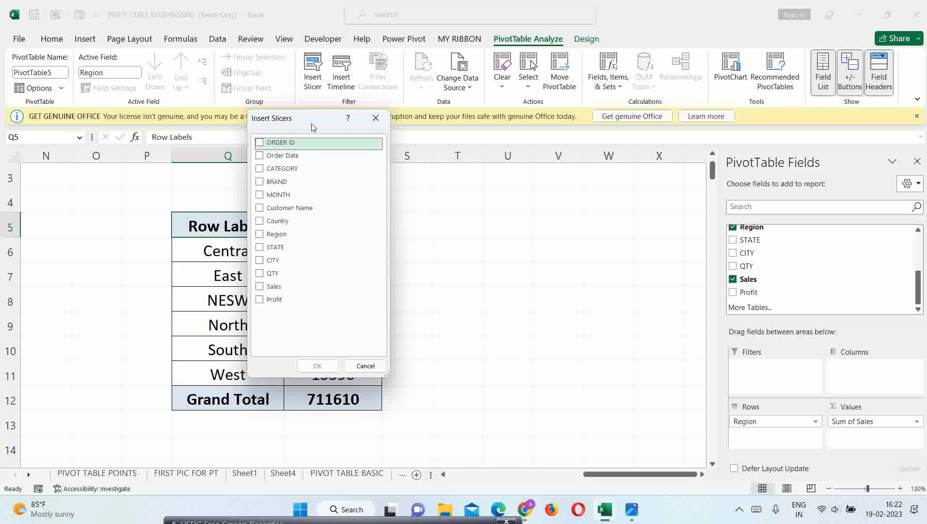
{"action": "left_click_drag", "start_coordinate": [311, 124], "coordinate": [470, 160]}
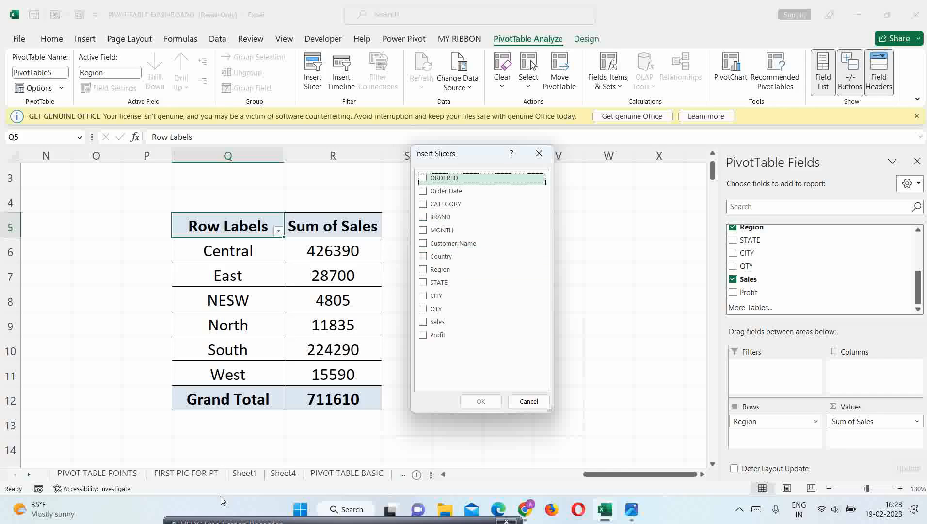
{"action": "left_click", "coordinate": [532, 401]}
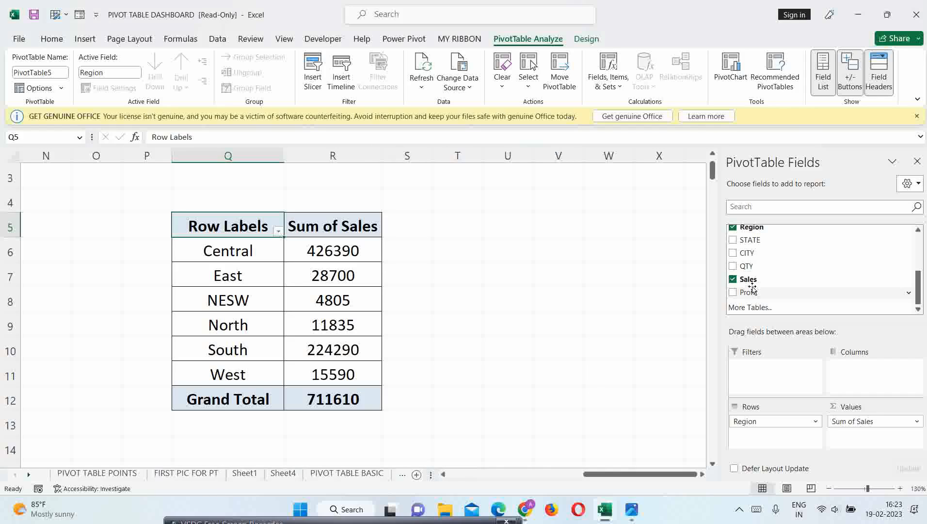
Step: Replace Region with Country as the row field of the sales pivot table
{"action": "left_click_drag", "start_coordinate": [761, 418], "coordinate": [768, 279]}
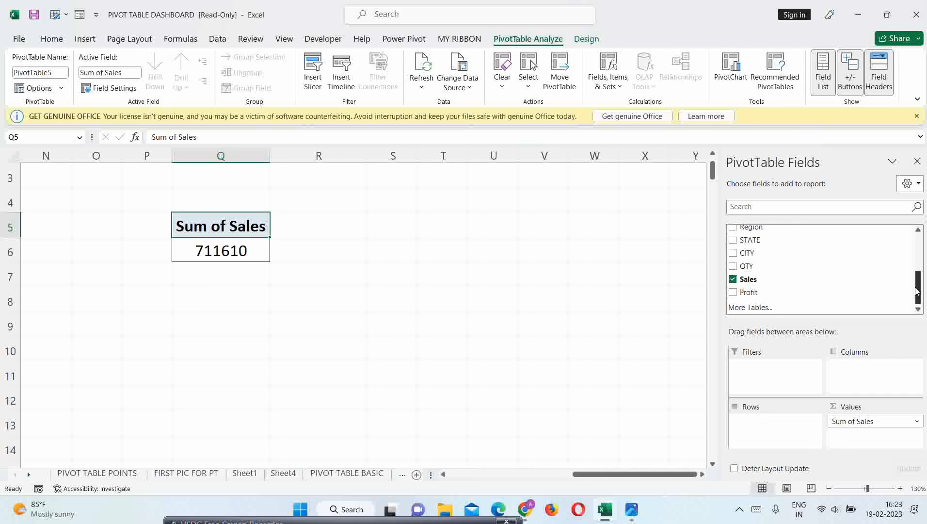
{"action": "scroll", "coordinate": [830, 264], "scroll_direction": "up", "scroll_amount": 2}
{"action": "left_click_drag", "start_coordinate": [735, 238], "coordinate": [752, 430]}
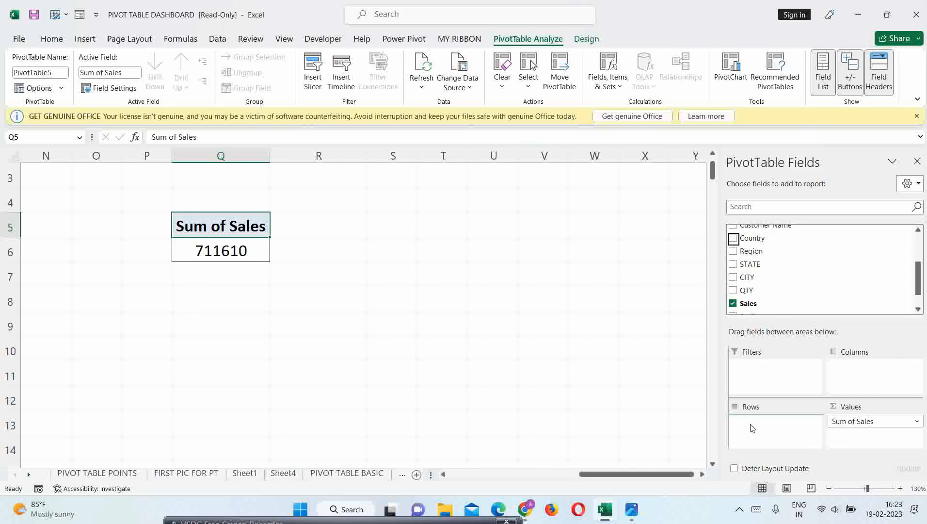
Step: Insert a Region slicer for the pivot table and place it directly beside the Sum of Sales column
{"action": "scroll", "coordinate": [446, 277], "scroll_direction": "down", "scroll_amount": 2}
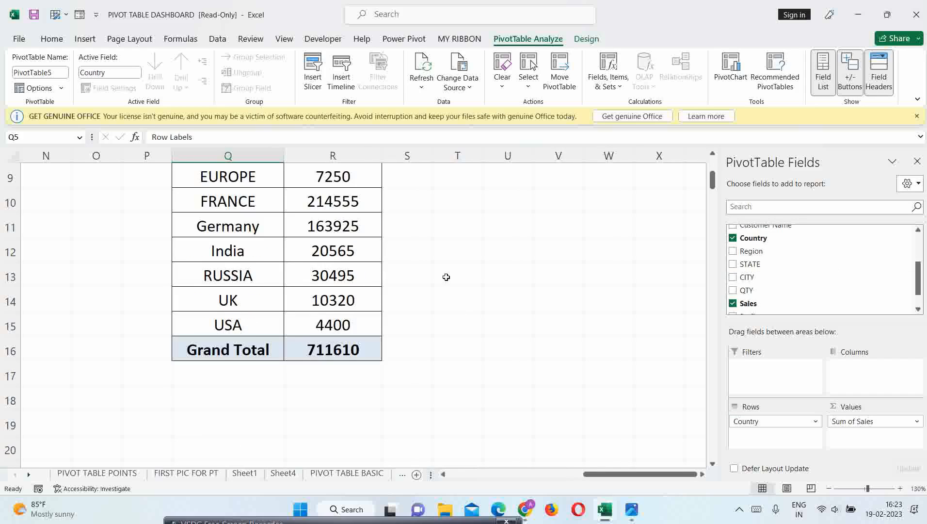
{"action": "scroll", "coordinate": [446, 277], "scroll_direction": "up", "scroll_amount": 1, "text": "ctrl"}
{"action": "scroll", "coordinate": [571, 380], "scroll_direction": "down", "scroll_amount": 3, "text": "ctrl"}
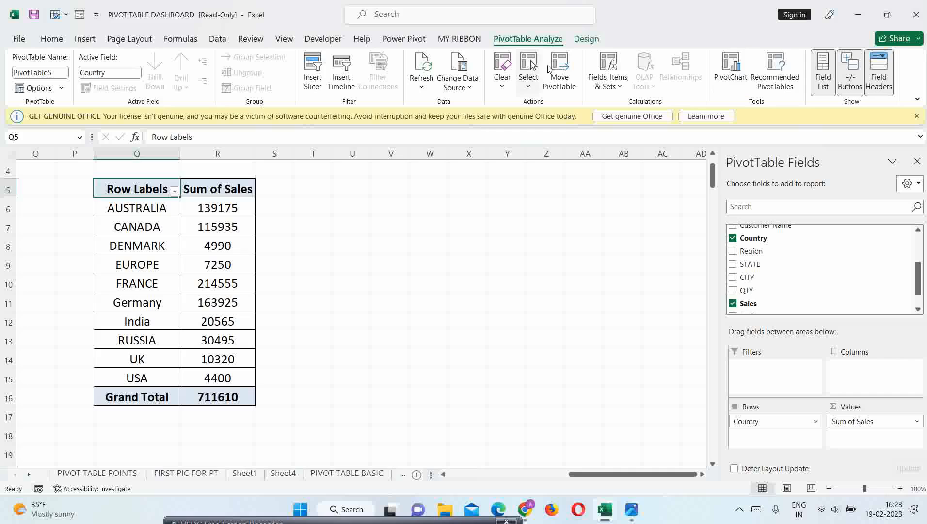
{"action": "left_click", "coordinate": [319, 83]}
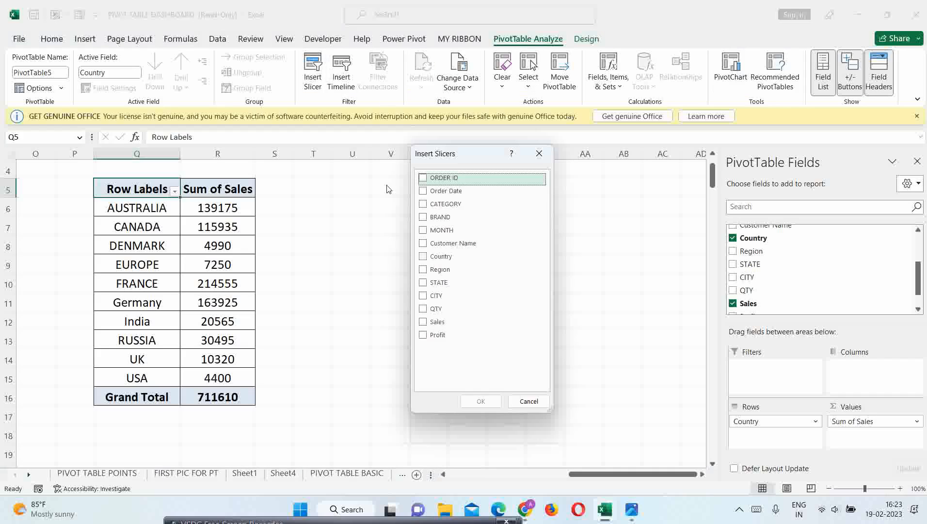
{"action": "left_click", "coordinate": [424, 270]}
{"action": "left_click", "coordinate": [475, 404]}
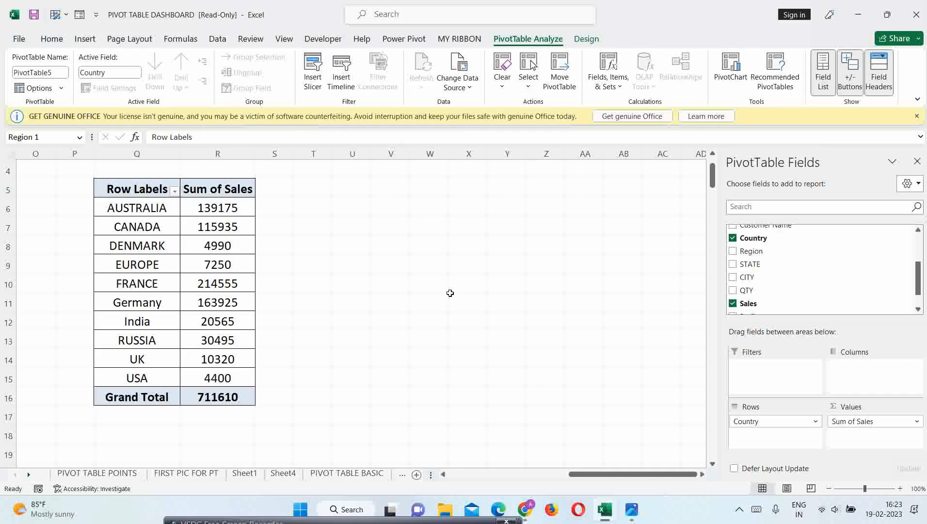
{"action": "left_click_drag", "start_coordinate": [344, 226], "coordinate": [301, 183]}
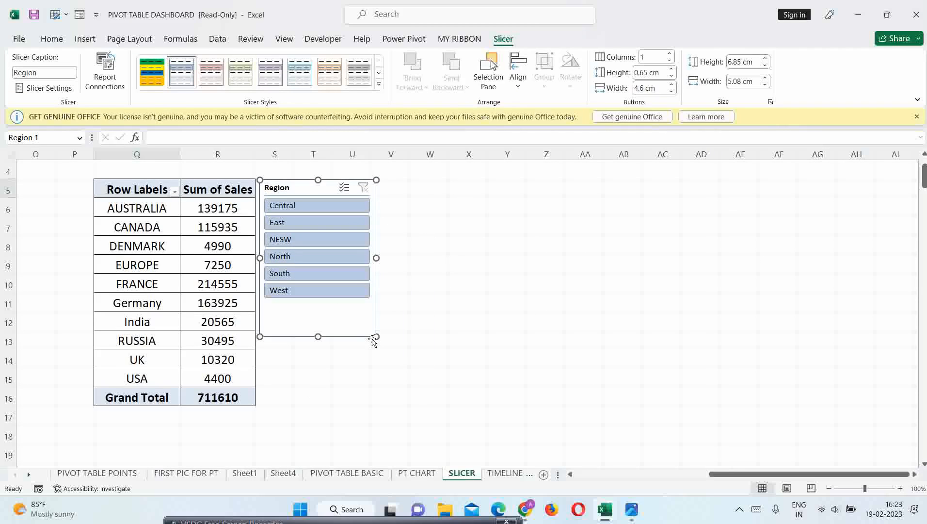
Step: Filter the pivot table by Central, East, NESW, North, South and West one at a time, and clear the slicer filter
{"action": "left_click", "coordinate": [313, 206]}
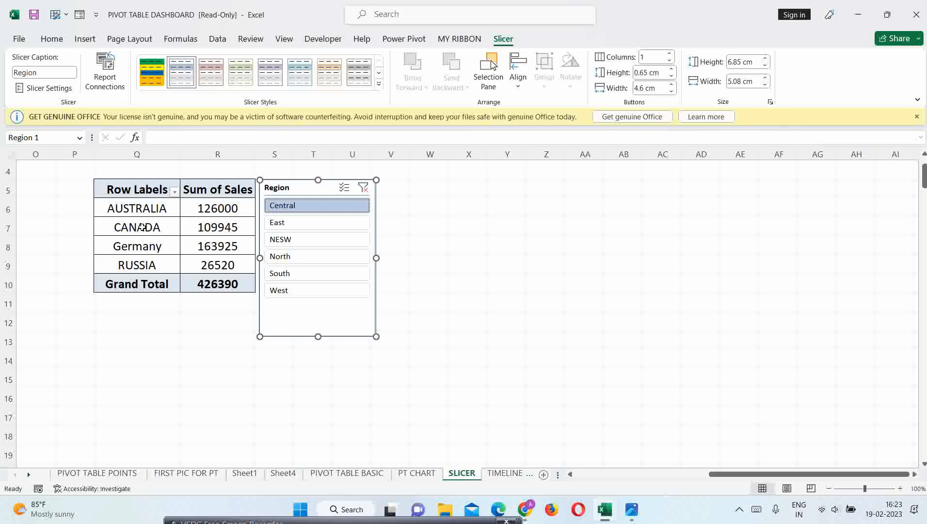
{"action": "left_click", "coordinate": [293, 226]}
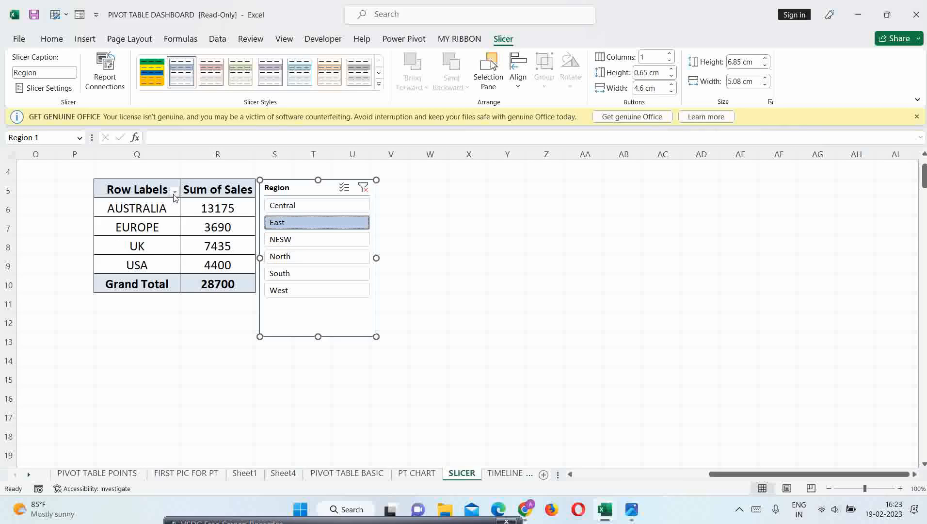
{"action": "left_click", "coordinate": [286, 242]}
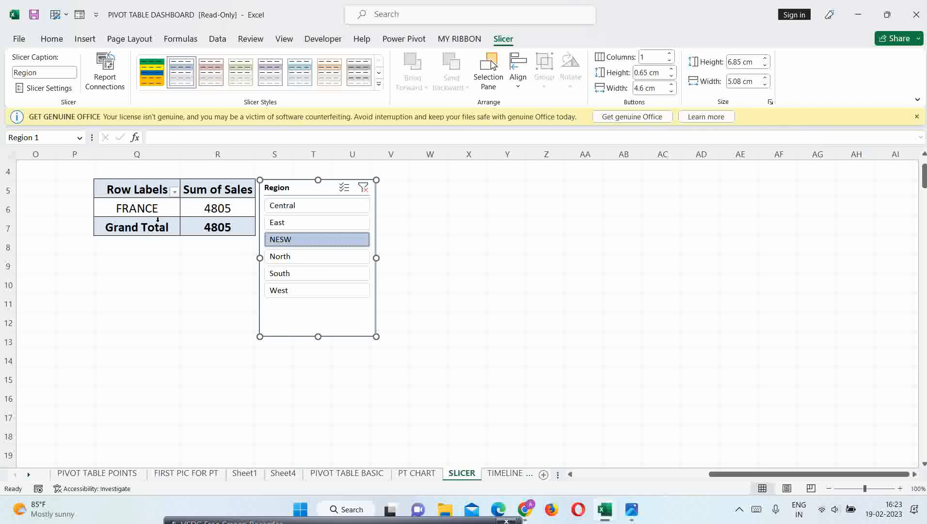
{"action": "left_click", "coordinate": [302, 259]}
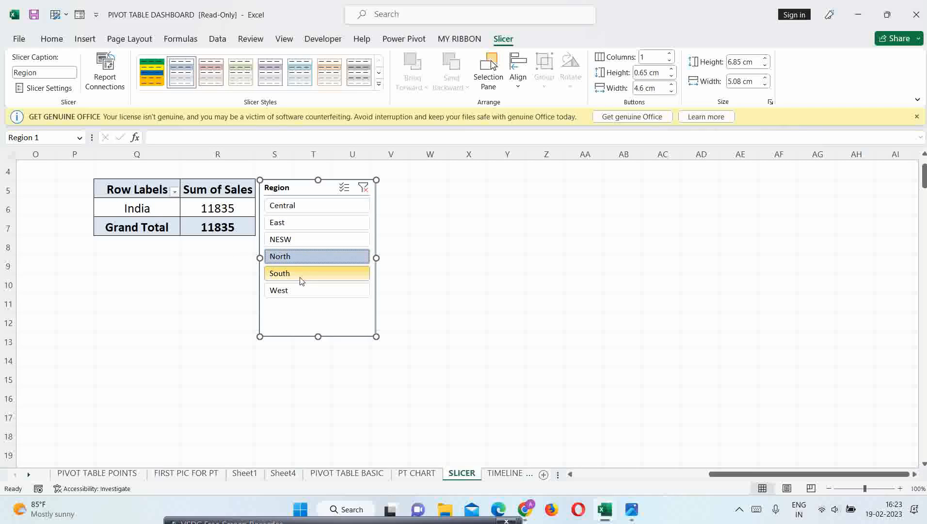
{"action": "left_click", "coordinate": [301, 278]}
{"action": "left_click", "coordinate": [295, 290]}
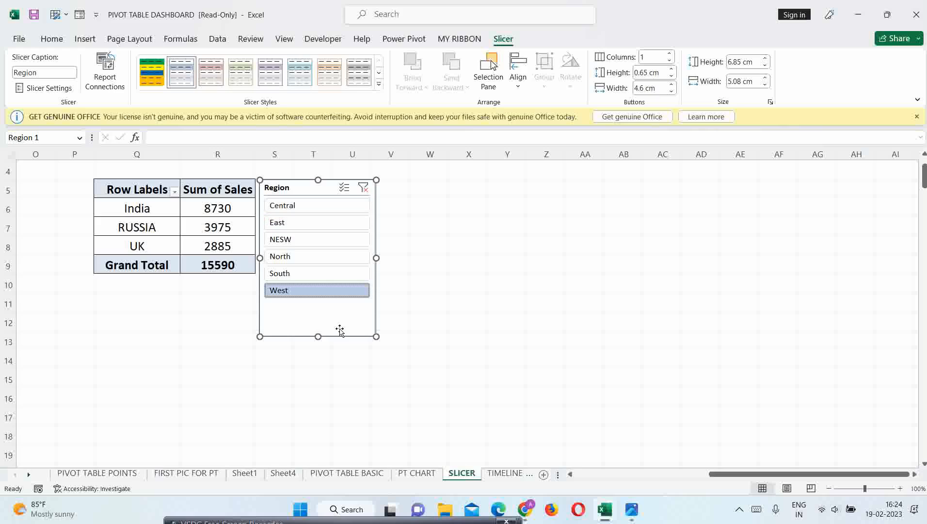
{"action": "left_click", "coordinate": [364, 190]}
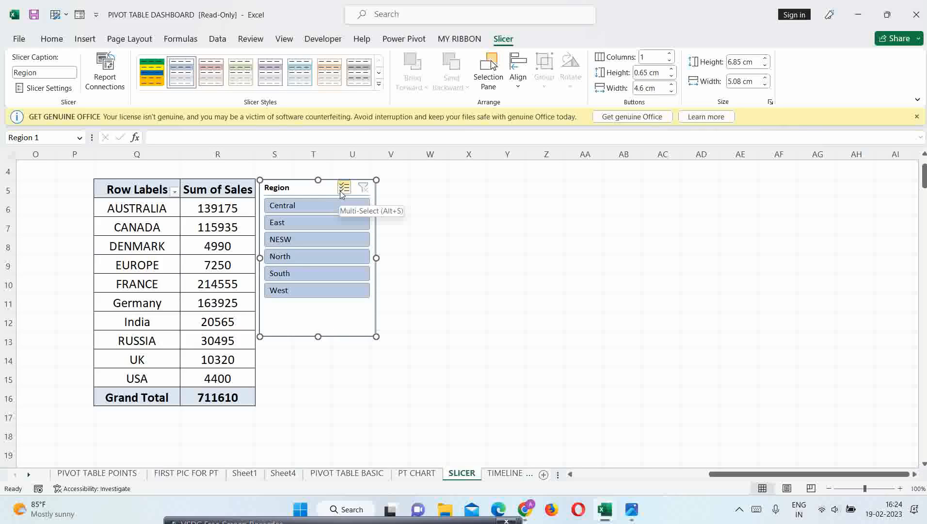
Step: Try the Region slicer's multi-select mode by deselecting Central, East, North, NESW, South and West one after another, and switch the mode off
{"action": "left_click", "coordinate": [341, 193]}
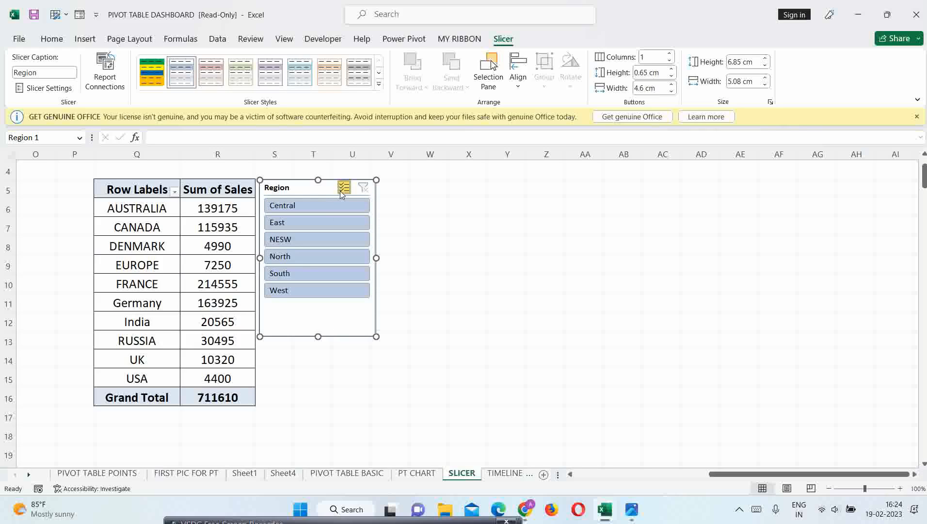
{"action": "left_click", "coordinate": [300, 206]}
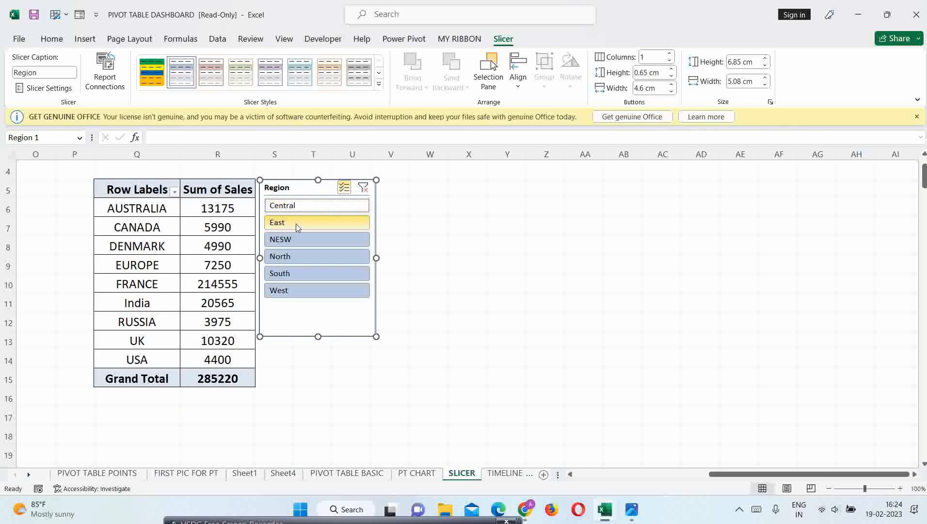
{"action": "left_click", "coordinate": [298, 227]}
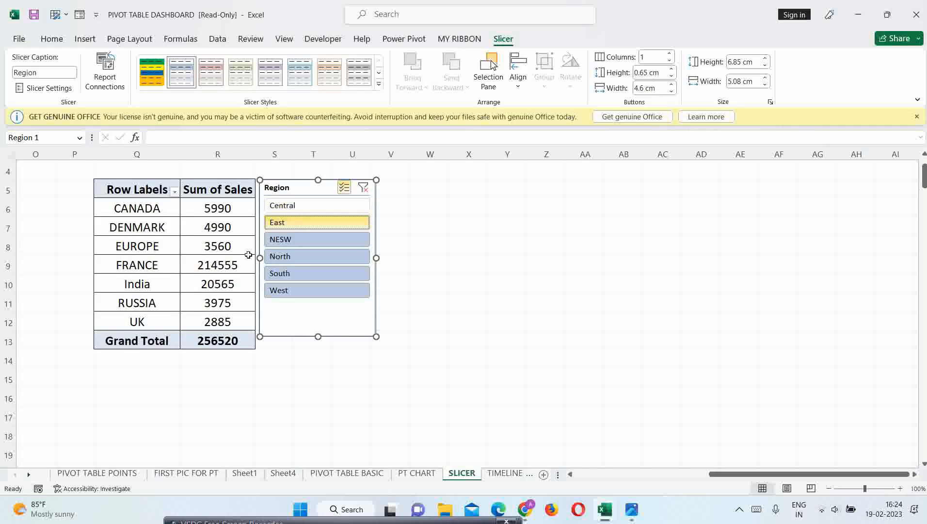
{"action": "left_click", "coordinate": [306, 262]}
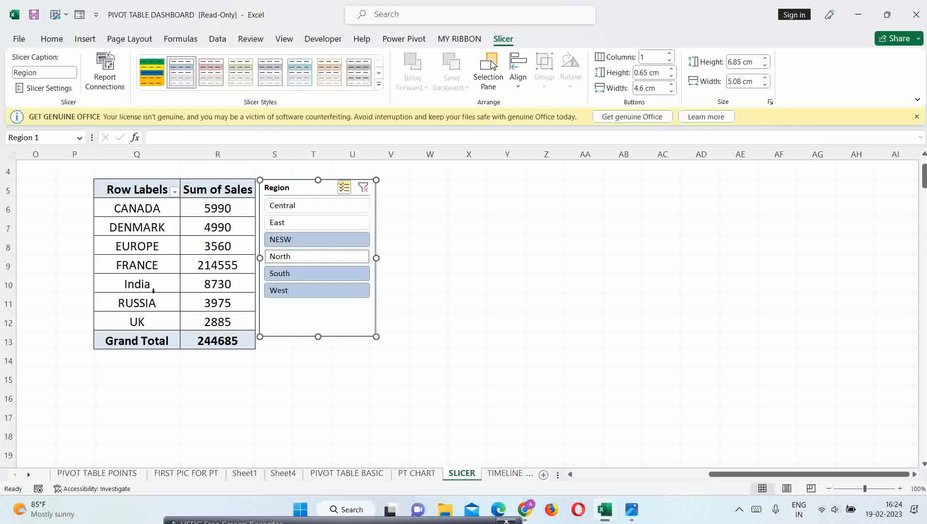
{"action": "left_click", "coordinate": [303, 241]}
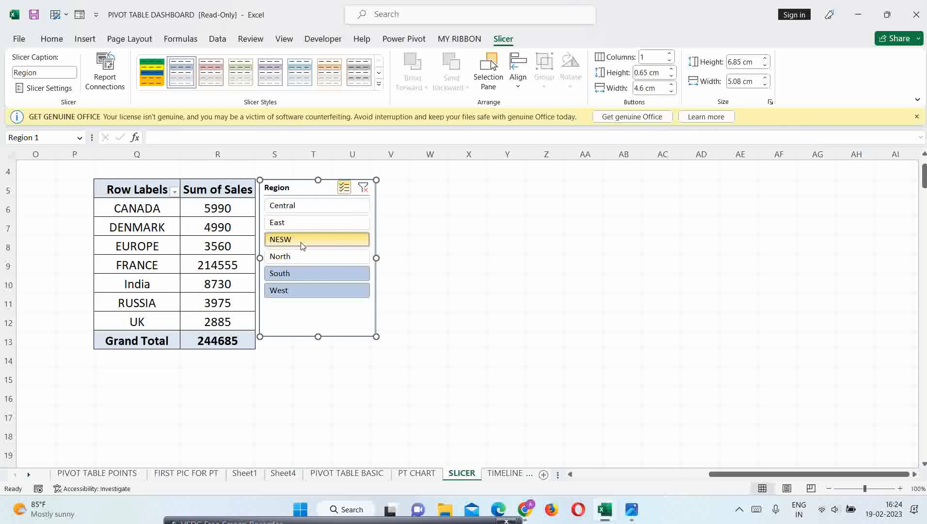
{"action": "left_click", "coordinate": [283, 275]}
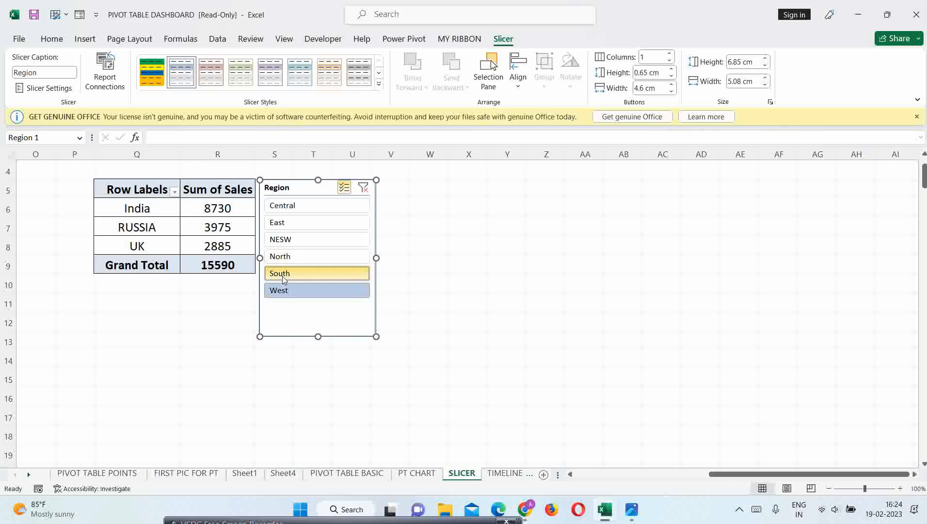
{"action": "left_click", "coordinate": [275, 290]}
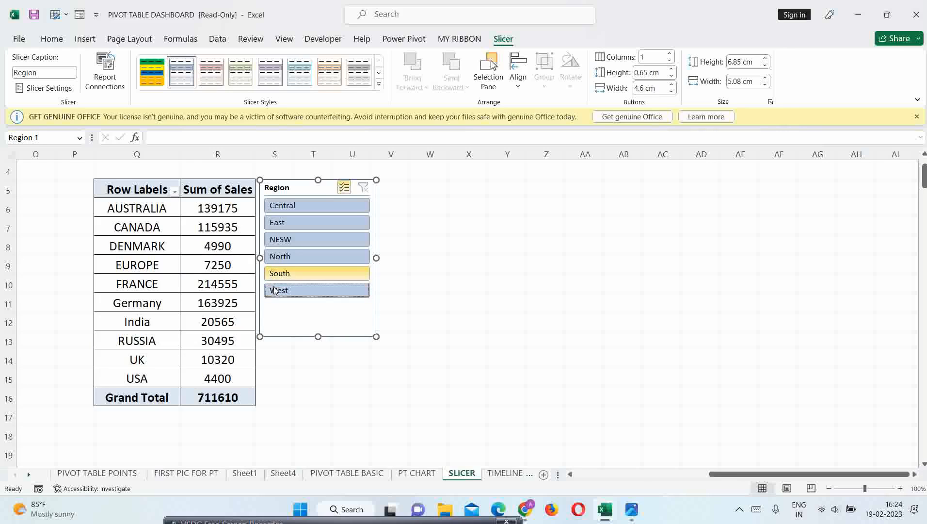
{"action": "left_click", "coordinate": [344, 187]}
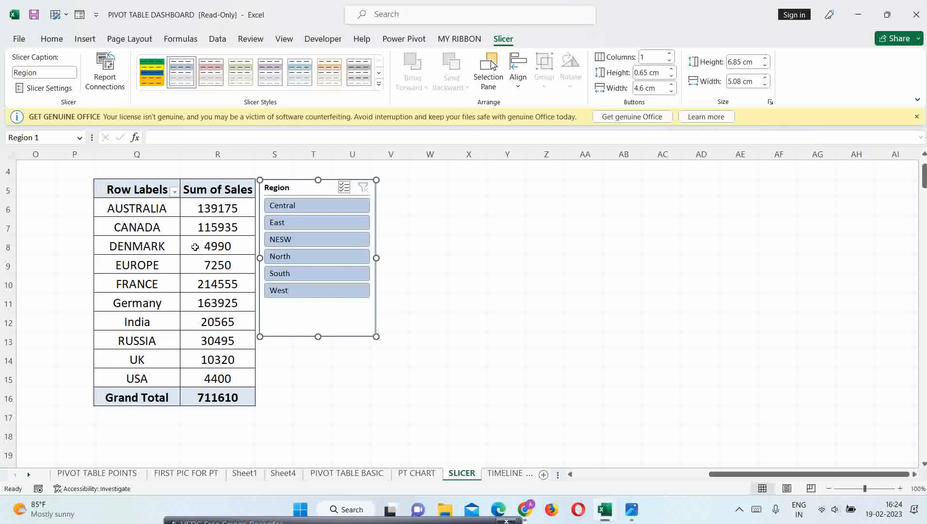
Step: Examine the name assigned to the country sales pivot table
{"action": "left_click", "coordinate": [140, 209]}
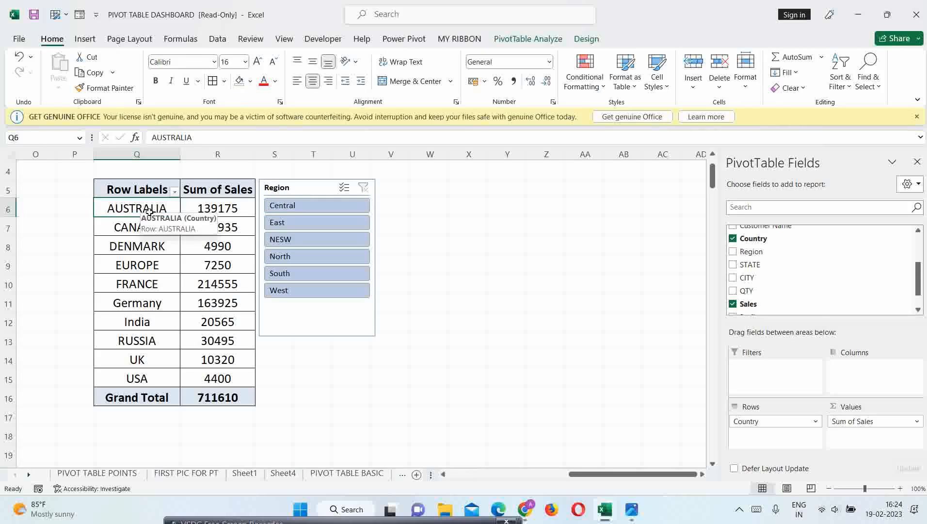
{"action": "left_click", "coordinate": [527, 39]}
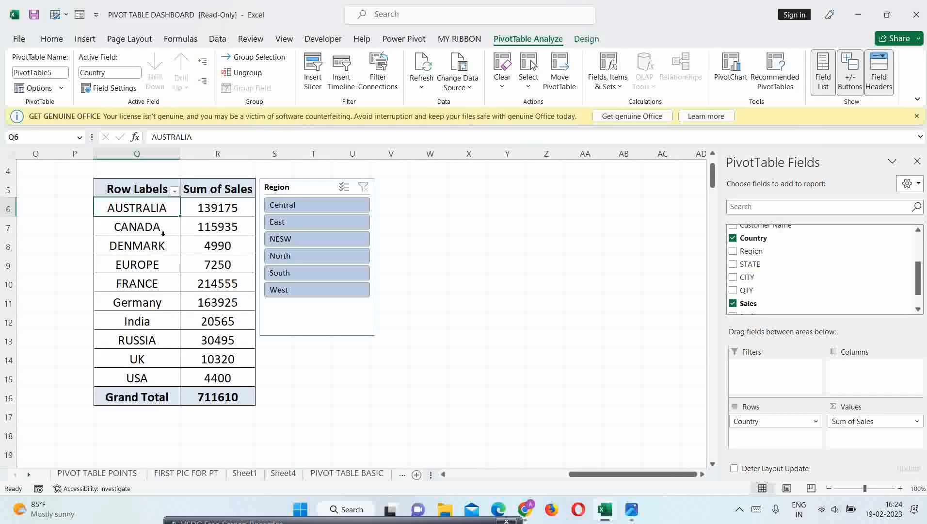
{"action": "double_click", "coordinate": [65, 71]}
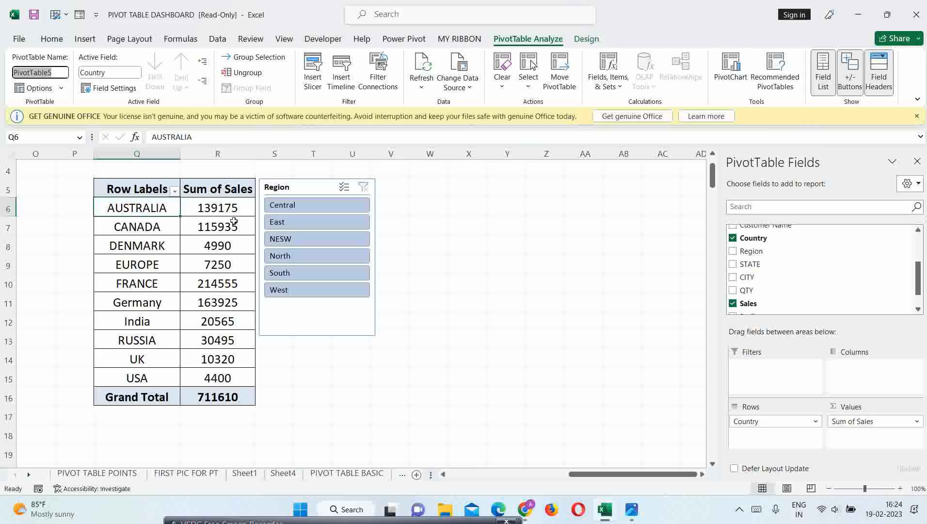
Step: Move the Region slicer over the pivot table's row labels in column Q, with its upper edge in row 1
{"action": "mouse_move", "coordinate": [234, 221]}
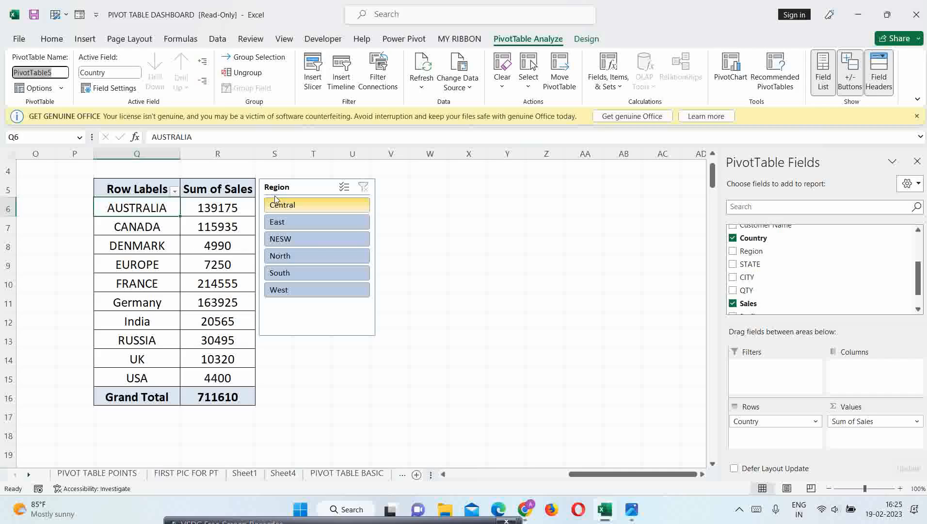
{"action": "left_click", "coordinate": [299, 184]}
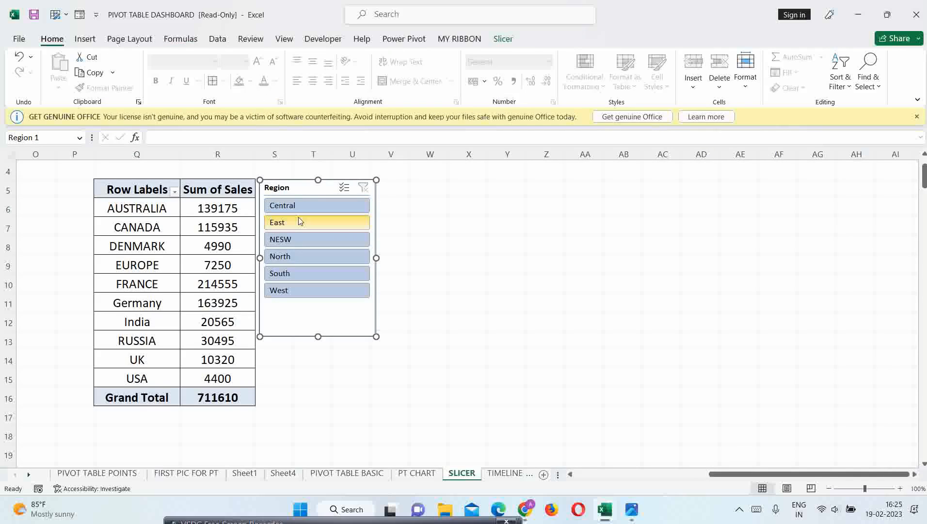
{"action": "left_click_drag", "start_coordinate": [924, 182], "coordinate": [924, 173]}
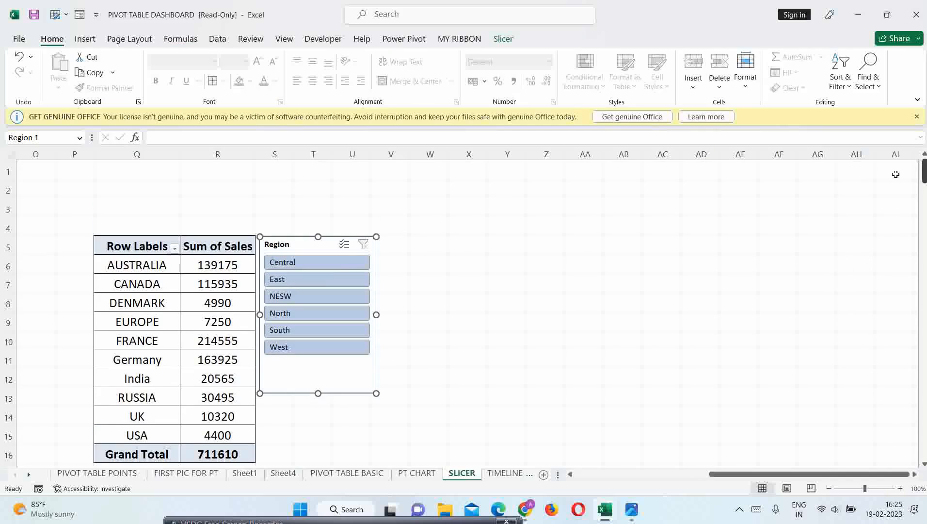
{"action": "left_click_drag", "start_coordinate": [307, 245], "coordinate": [147, 170]}
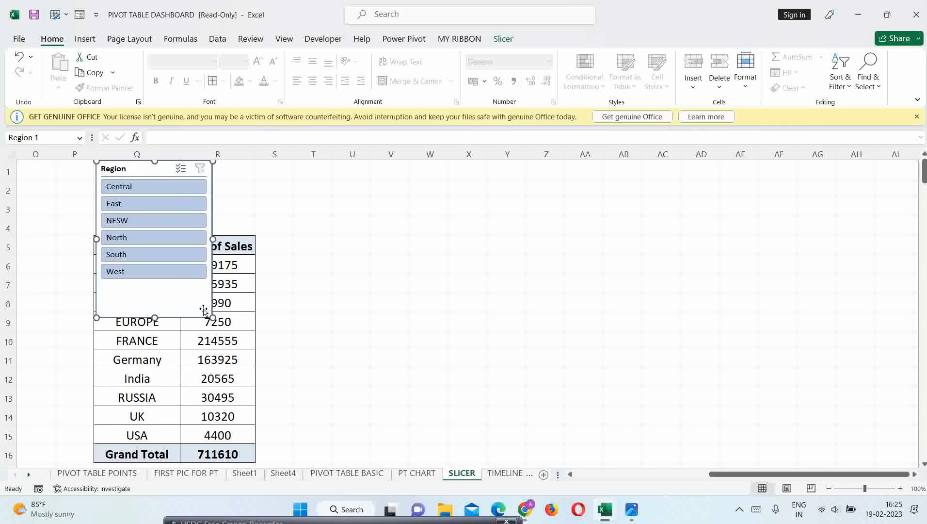
{"action": "left_click_drag", "start_coordinate": [141, 172], "coordinate": [139, 189]}
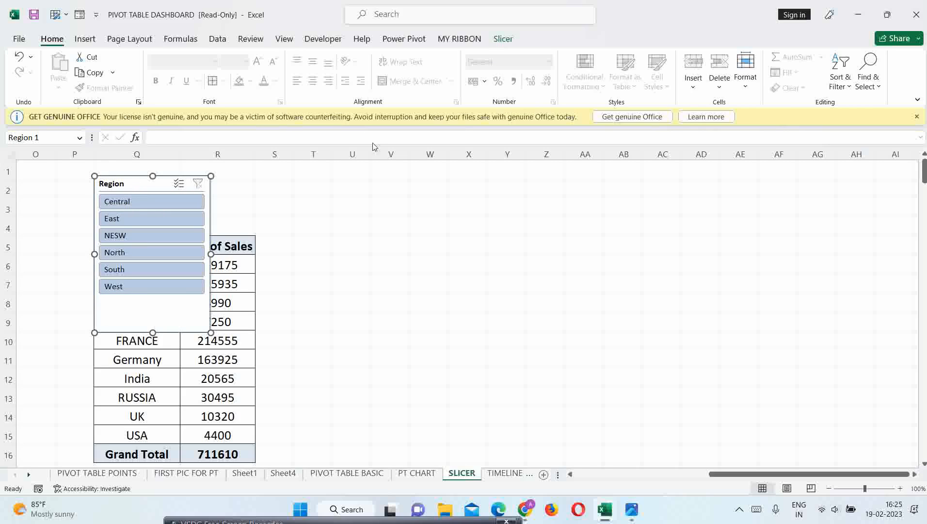
Step: Resize the Region slicer into a wide strip above the pivot table, about 17.17 cm wide and 1.59 cm high
{"action": "left_click", "coordinate": [292, 170]}
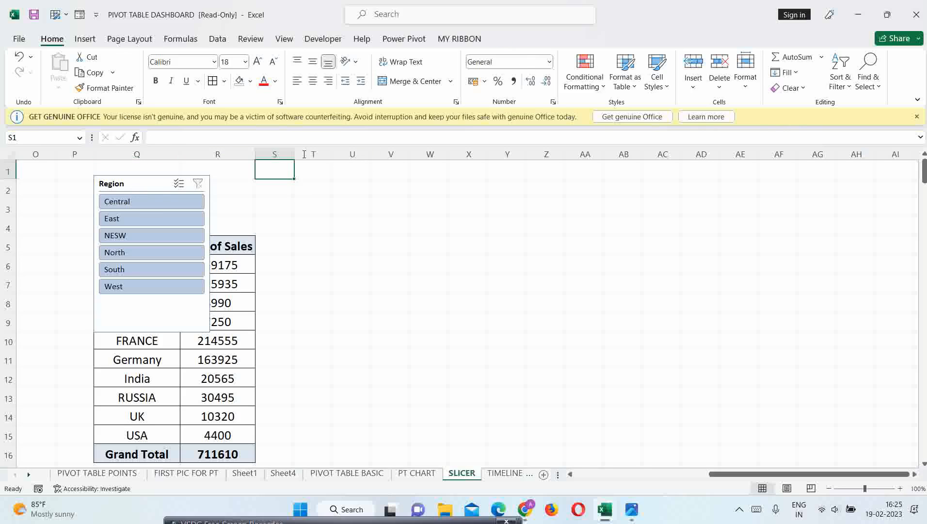
{"action": "left_click", "coordinate": [146, 184]}
{"action": "left_click", "coordinate": [503, 39]}
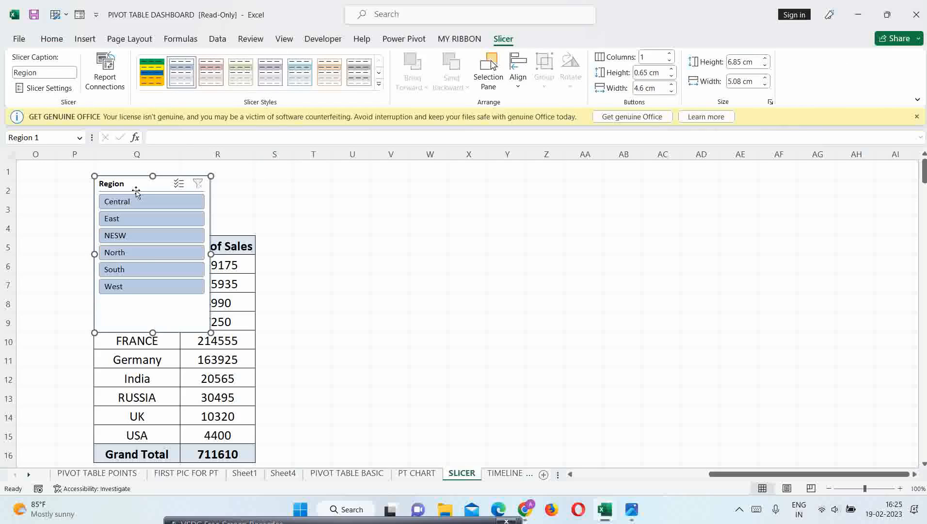
{"action": "left_click_drag", "start_coordinate": [153, 333], "coordinate": [487, 203]}
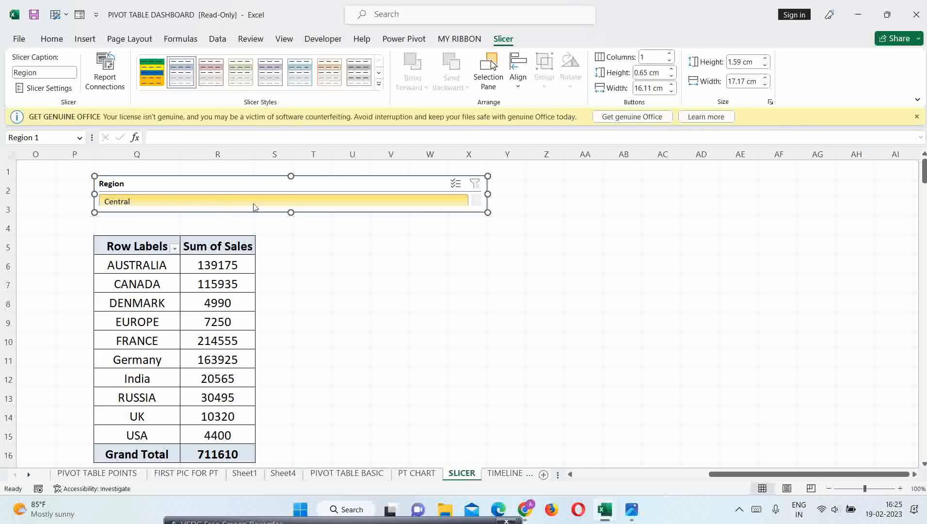
Step: Set the Region slicer to six columns so all its region buttons fit in one row
{"action": "left_click", "coordinate": [671, 55]}
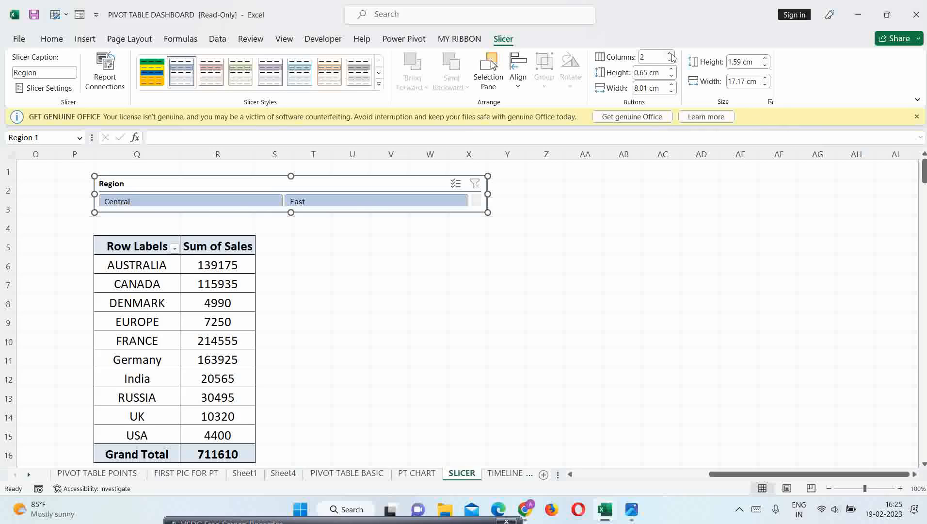
{"action": "left_click", "coordinate": [671, 55]}
{"action": "left_click", "coordinate": [671, 54]}
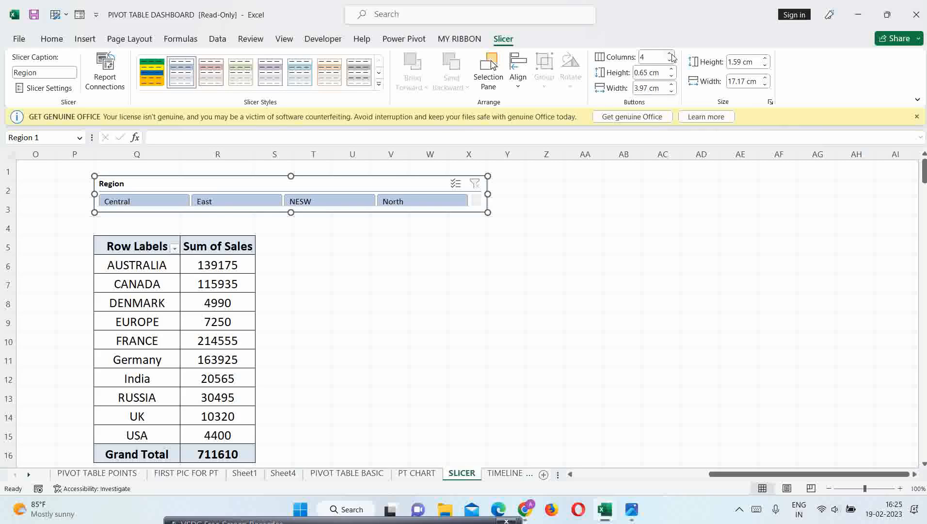
{"action": "left_click", "coordinate": [671, 55]}
{"action": "left_click", "coordinate": [672, 55]}
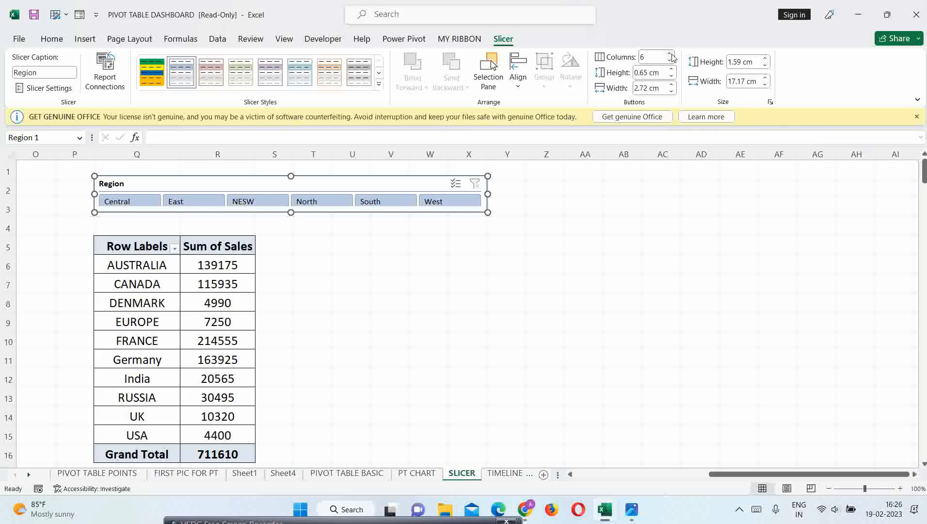
{"action": "left_click", "coordinate": [671, 55]}
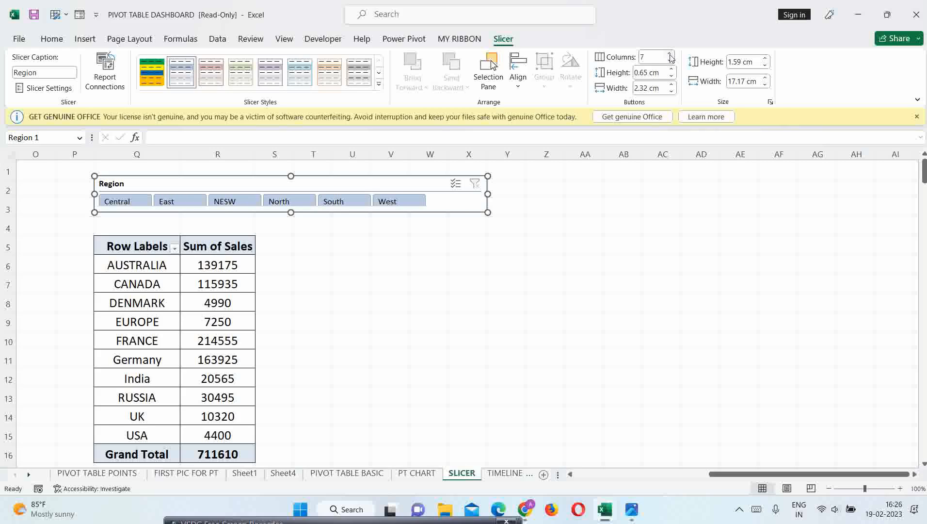
{"action": "left_click", "coordinate": [669, 60]}
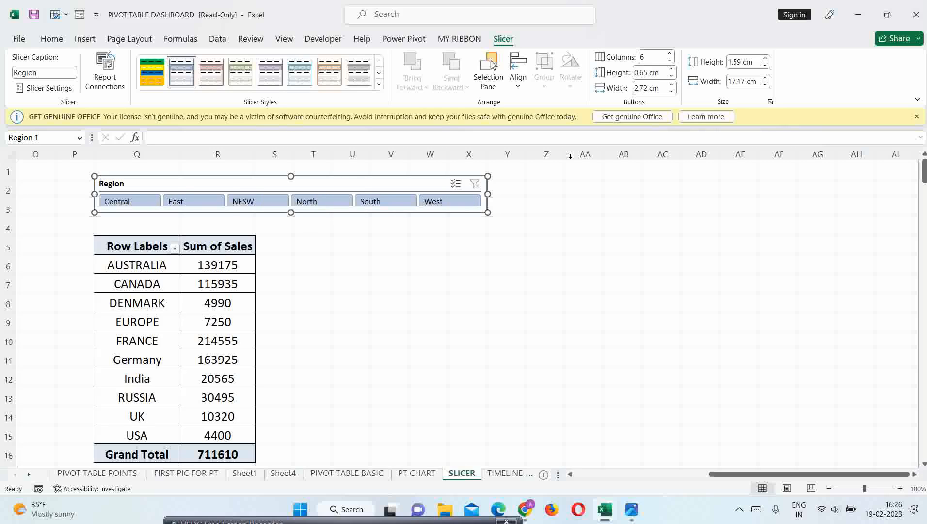
Step: Enlarge the slicer to about 2.24 cm high and set its buttons to 0.8 cm high and 2.7 cm wide
{"action": "left_click_drag", "start_coordinate": [291, 213], "coordinate": [291, 227]}
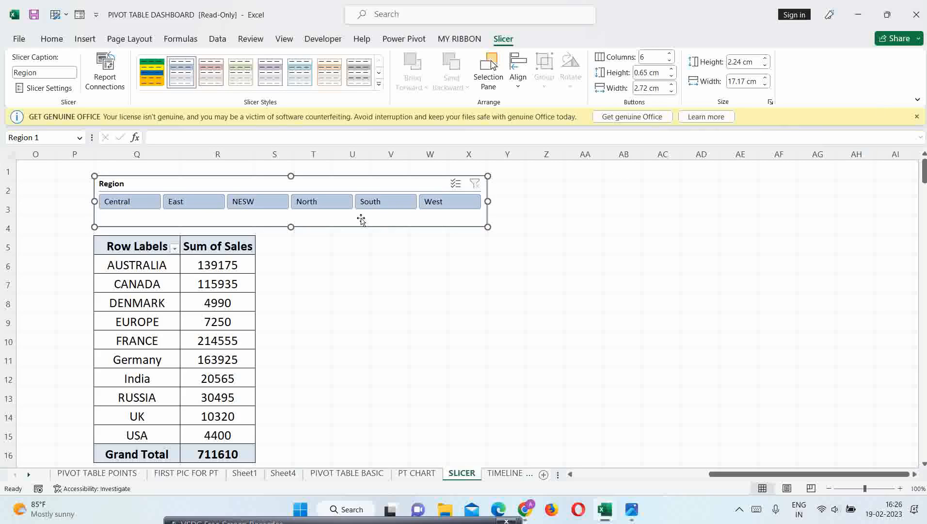
{"action": "left_click", "coordinate": [672, 69]}
{"action": "left_click", "coordinate": [671, 70]}
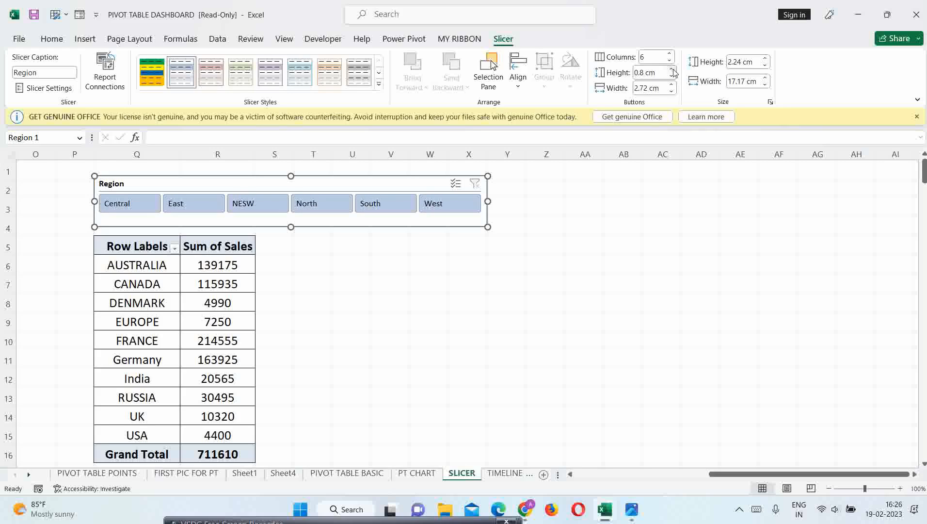
{"action": "left_click", "coordinate": [672, 85]}
{"action": "left_click", "coordinate": [672, 86]}
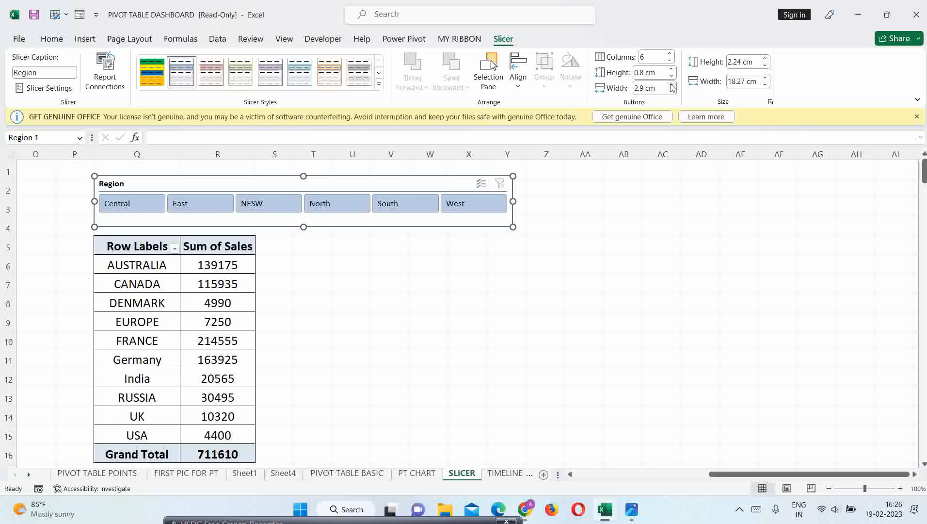
{"action": "left_click", "coordinate": [671, 90]}
{"action": "left_click", "coordinate": [672, 90]}
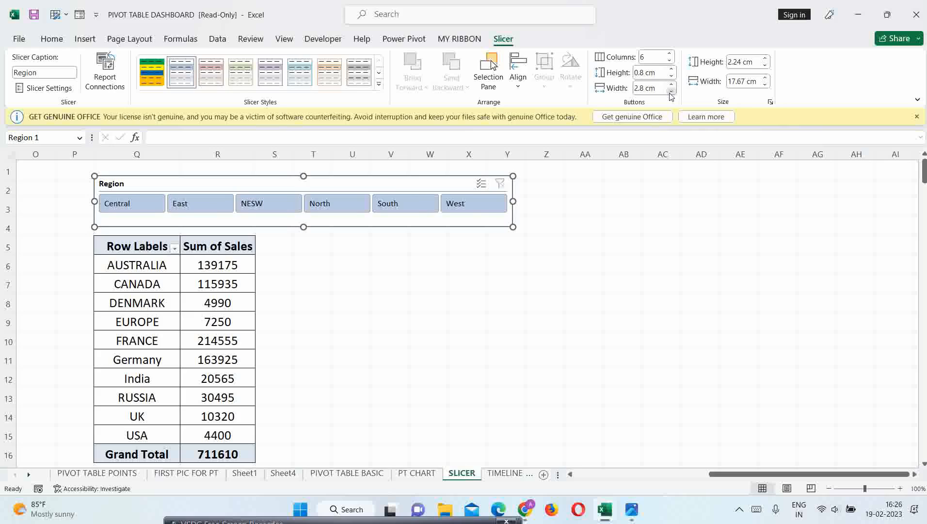
Step: Set the slicer's overall height to 2.1 cm and move it slightly down towards the pivot table
{"action": "left_click", "coordinate": [765, 58]}
{"action": "left_click", "coordinate": [765, 58]}
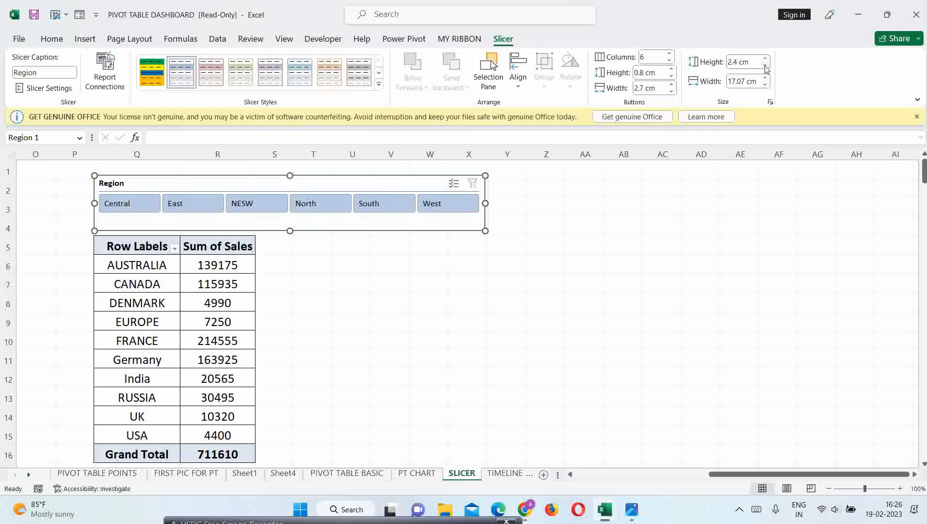
{"action": "left_click", "coordinate": [765, 66]}
{"action": "left_click", "coordinate": [765, 66]}
{"action": "left_click", "coordinate": [765, 67]}
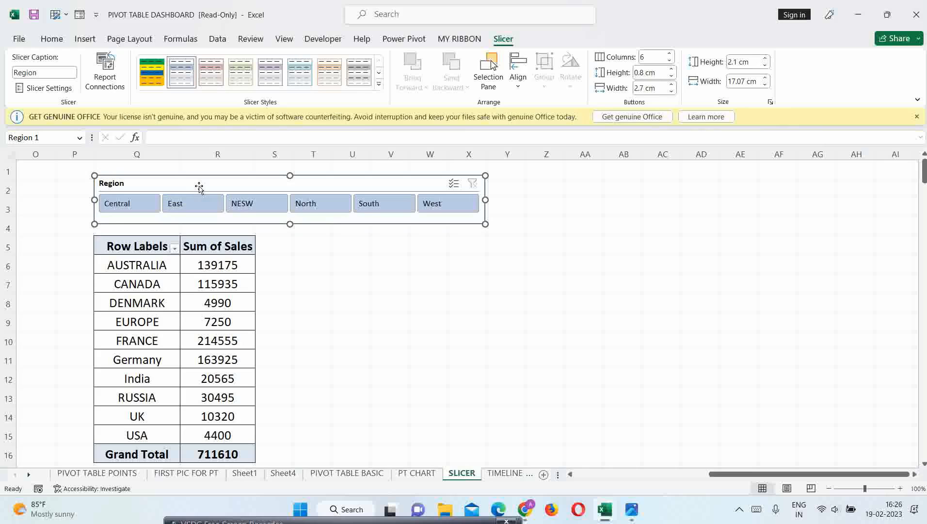
{"action": "left_click_drag", "start_coordinate": [199, 186], "coordinate": [199, 190]}
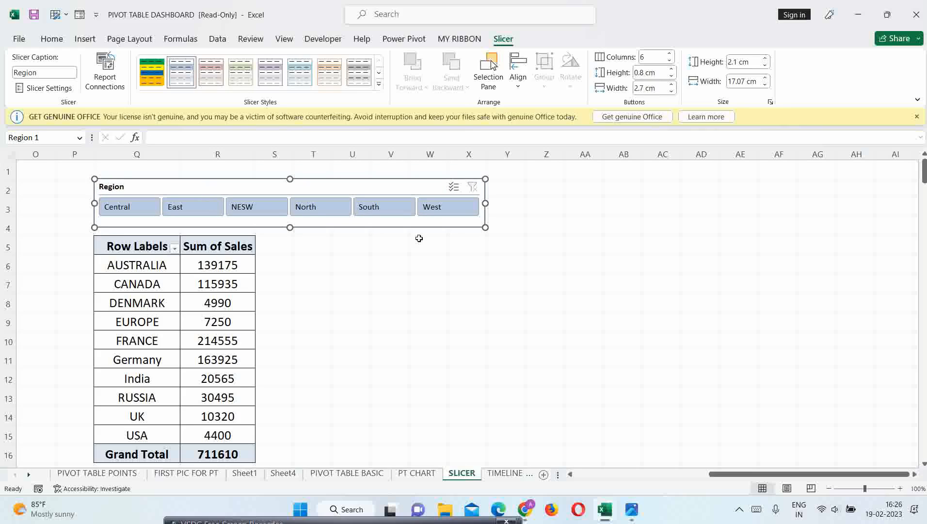
Step: Rename the slicer in its settings, trying the name REGION first and applying REGION NAME instead
{"action": "right_click", "coordinate": [181, 188]}
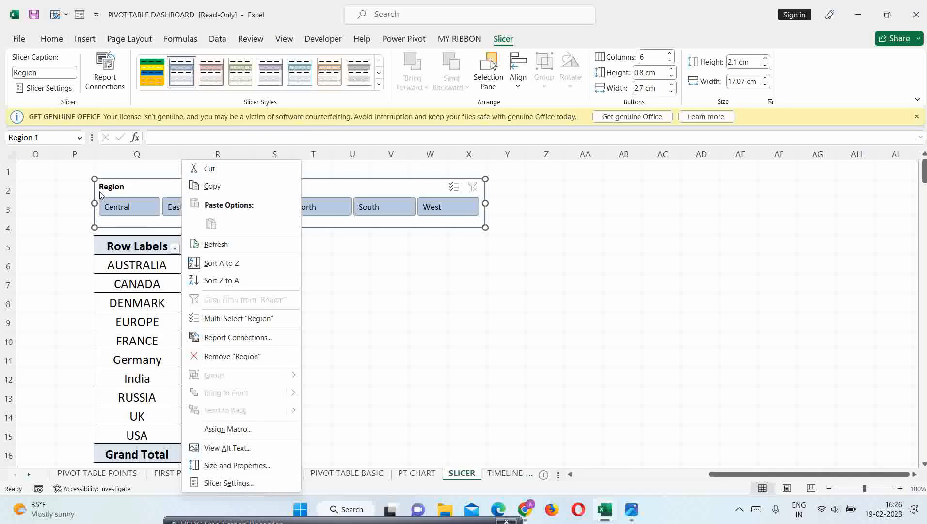
{"action": "right_click", "coordinate": [145, 190]}
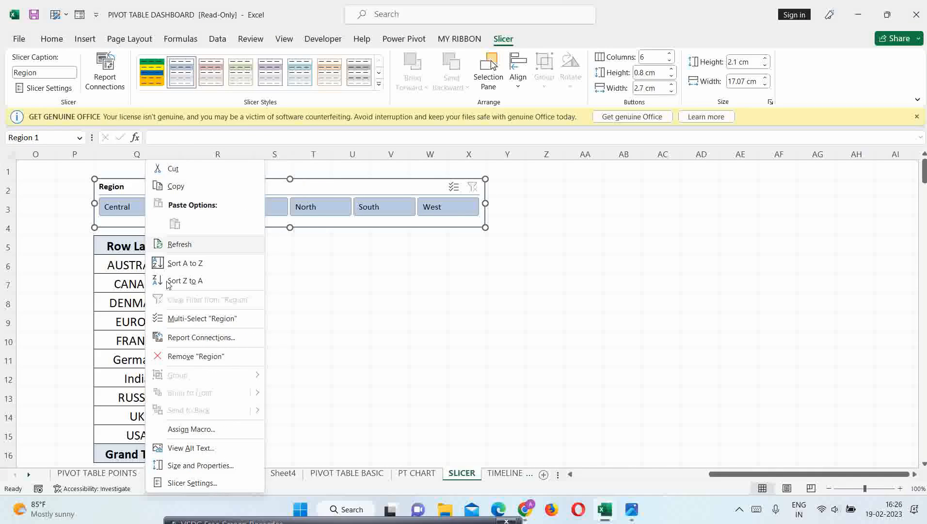
{"action": "left_click", "coordinate": [180, 482]}
{"action": "left_click_drag", "start_coordinate": [246, 312], "coordinate": [395, 170]}
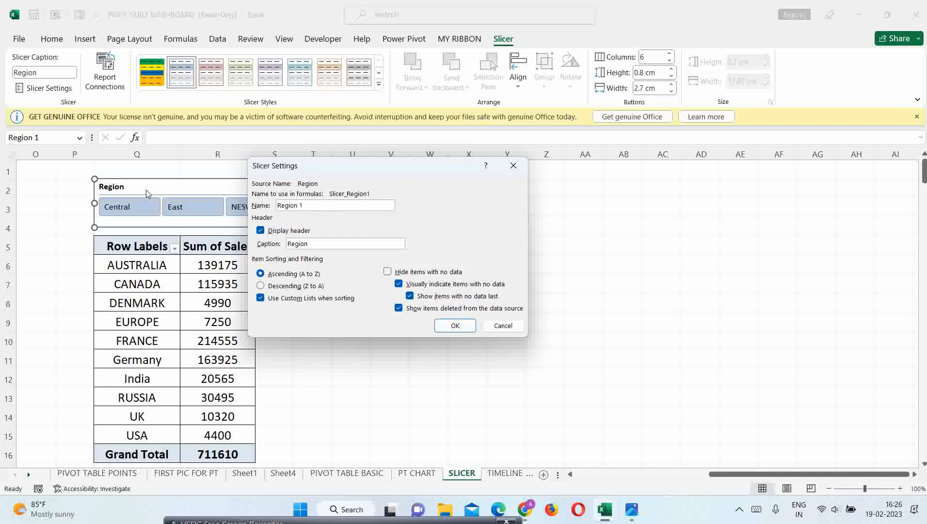
{"action": "left_click_drag", "start_coordinate": [306, 206], "coordinate": [275, 206]}
{"action": "type", "text": "r"}
{"action": "key", "text": "BackSpace"}
{"action": "key", "text": "BackSpace"}
{"action": "key", "text": "BackSpace"}
{"action": "key", "text": "BackSpace"}
{"action": "key", "text": "BackSpace"}
{"action": "left_click", "coordinate": [455, 325]}
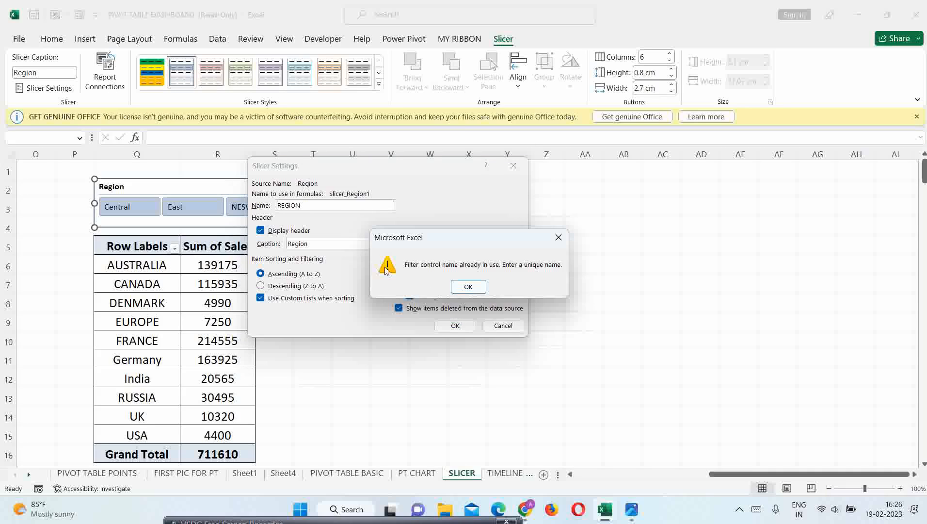
{"action": "left_click", "coordinate": [468, 286]}
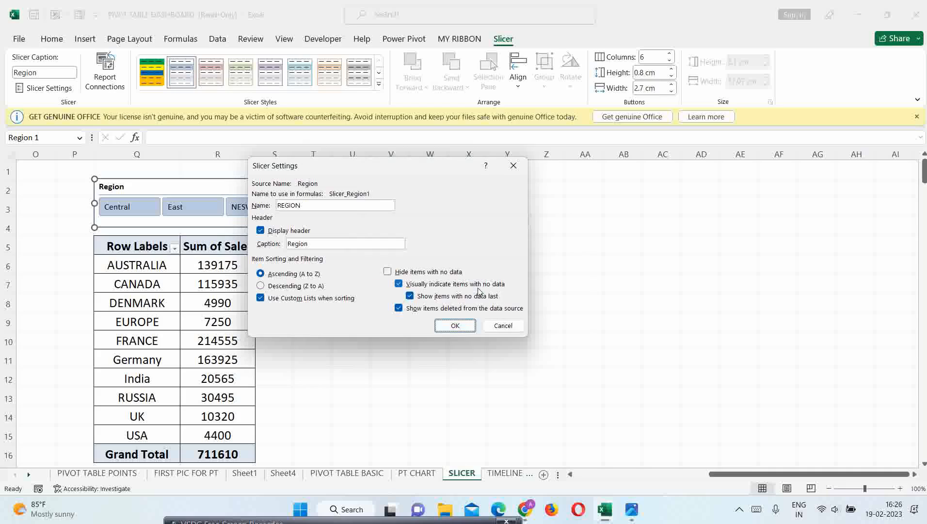
{"action": "left_click", "coordinate": [319, 204]}
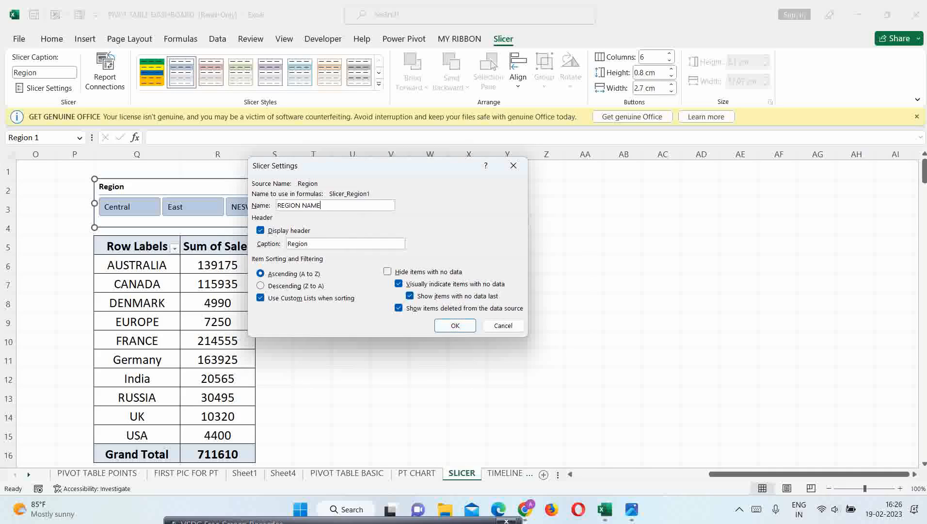
{"action": "left_click", "coordinate": [455, 325]}
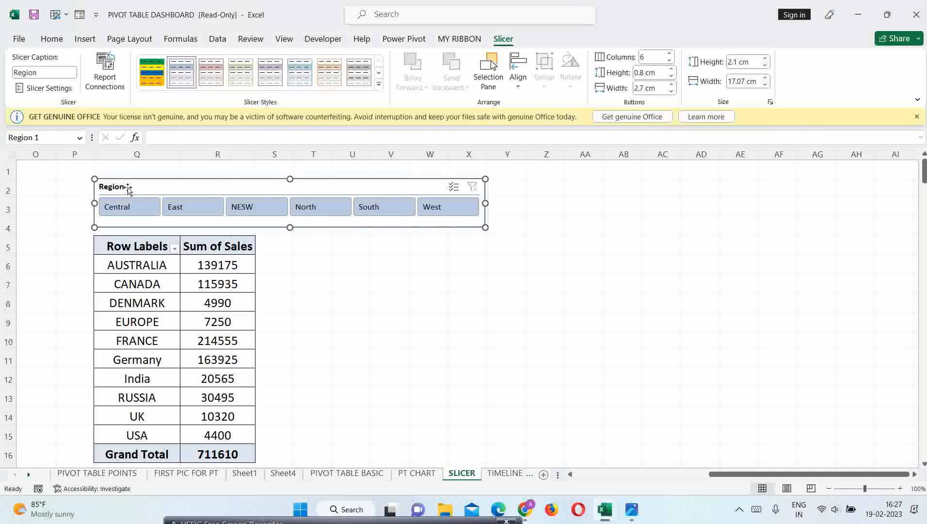
Step: Copy the slicer's name, REGION NAME, into its header caption in the slicer settings and apply it
{"action": "right_click", "coordinate": [127, 189]}
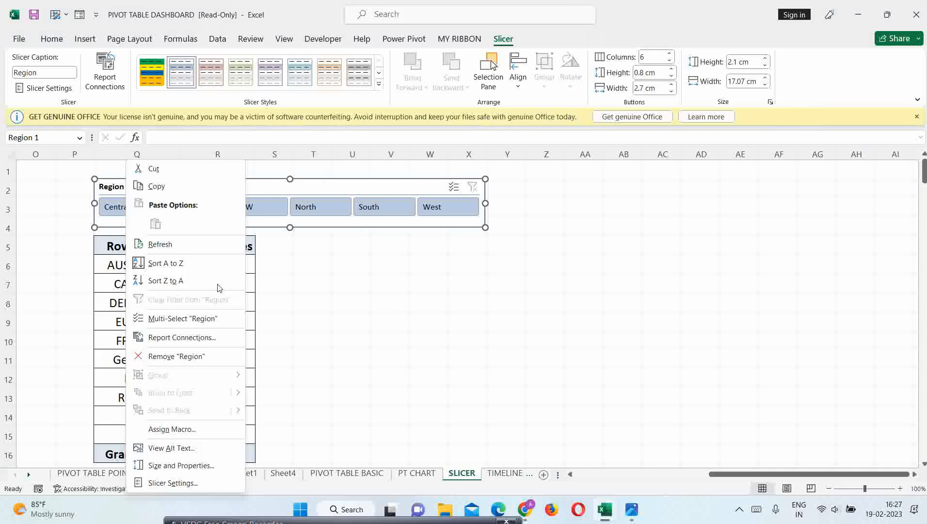
{"action": "left_click", "coordinate": [197, 484]}
{"action": "left_click_drag", "start_coordinate": [183, 322], "coordinate": [406, 167]}
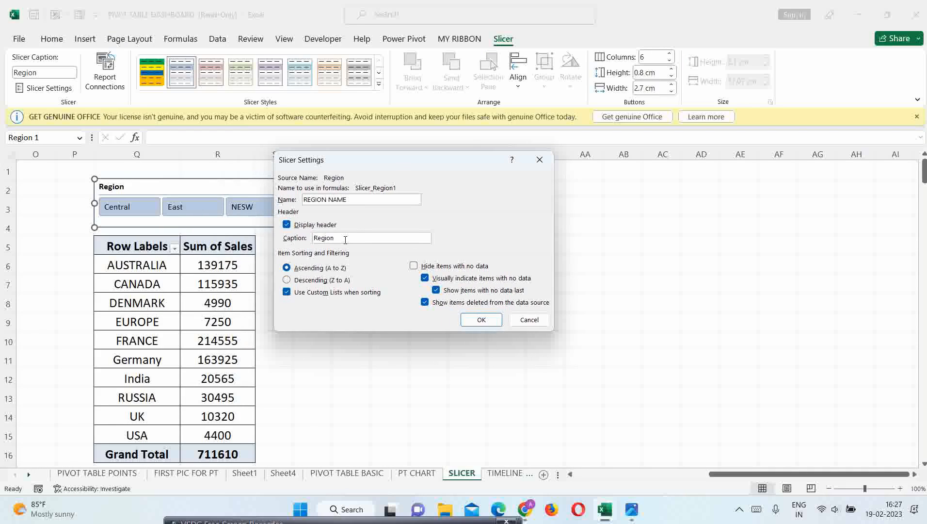
{"action": "left_click_drag", "start_coordinate": [357, 199], "coordinate": [295, 197]}
{"action": "key", "text": "ctrl+c"}
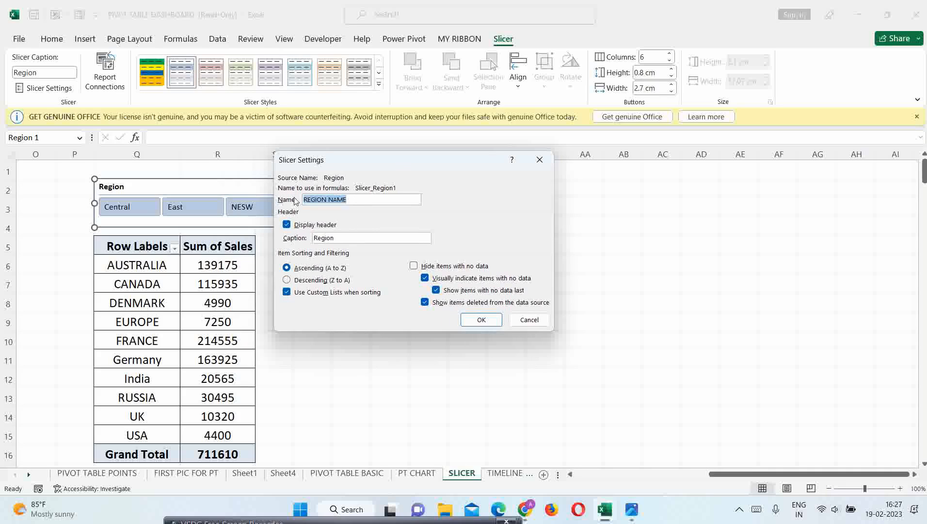
{"action": "left_click", "coordinate": [342, 236]}
{"action": "left_click_drag", "start_coordinate": [342, 238], "coordinate": [305, 240]}
{"action": "key", "text": "ctrl+v"}
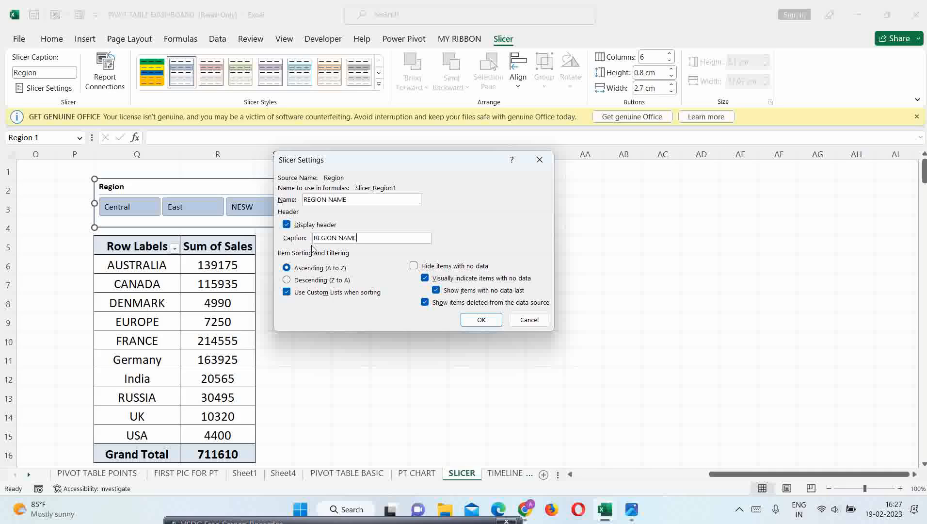
{"action": "left_click", "coordinate": [480, 320]}
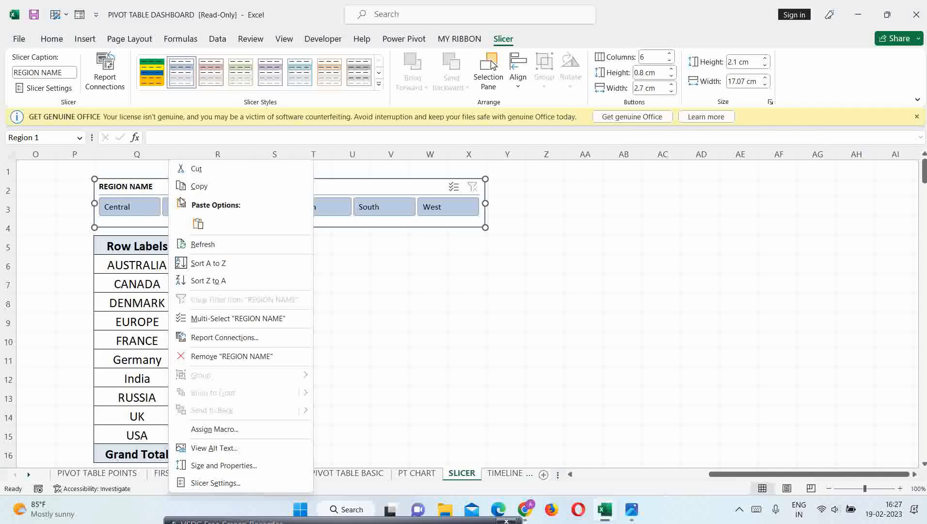
Step: Hide the slicer's header and shrink the slicer to about 1.23 cm high, placed across rows 2 and 3
{"action": "right_click", "coordinate": [167, 186]}
{"action": "left_click", "coordinate": [227, 483]}
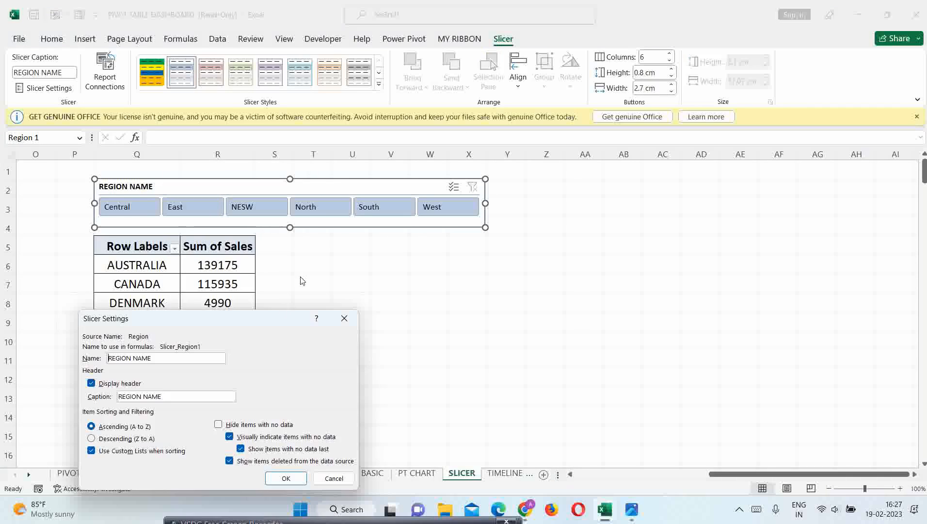
{"action": "left_click_drag", "start_coordinate": [269, 314], "coordinate": [440, 122]}
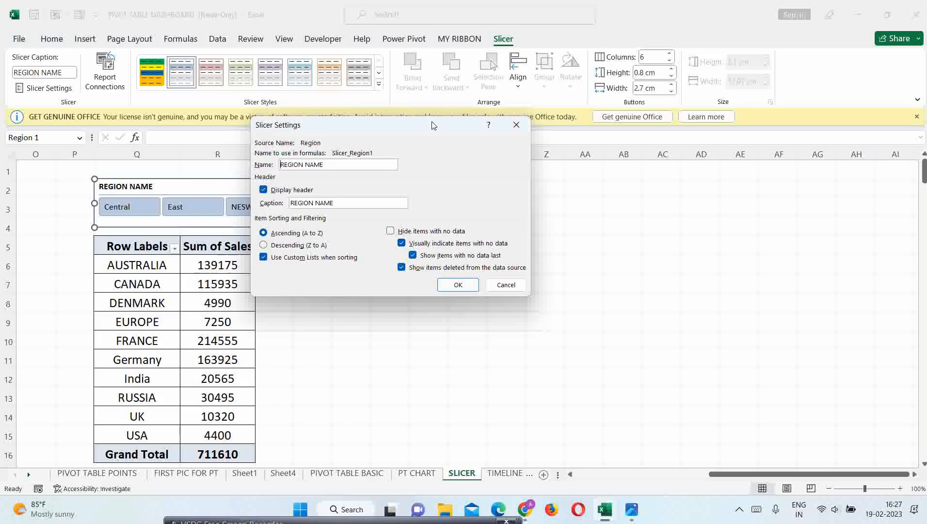
{"action": "left_click", "coordinate": [263, 190]}
{"action": "left_click", "coordinate": [457, 285]}
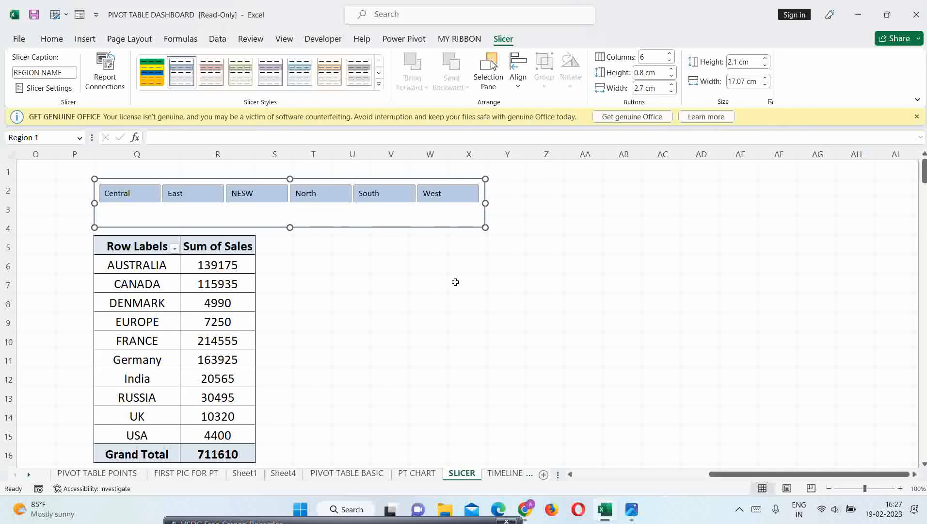
{"action": "left_click_drag", "start_coordinate": [291, 228], "coordinate": [296, 208]}
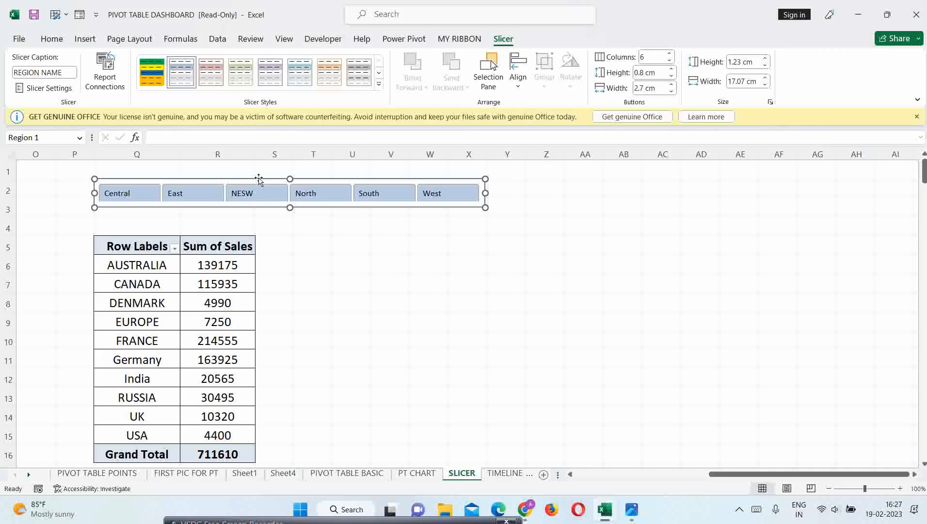
{"action": "left_click_drag", "start_coordinate": [259, 180], "coordinate": [259, 187]}
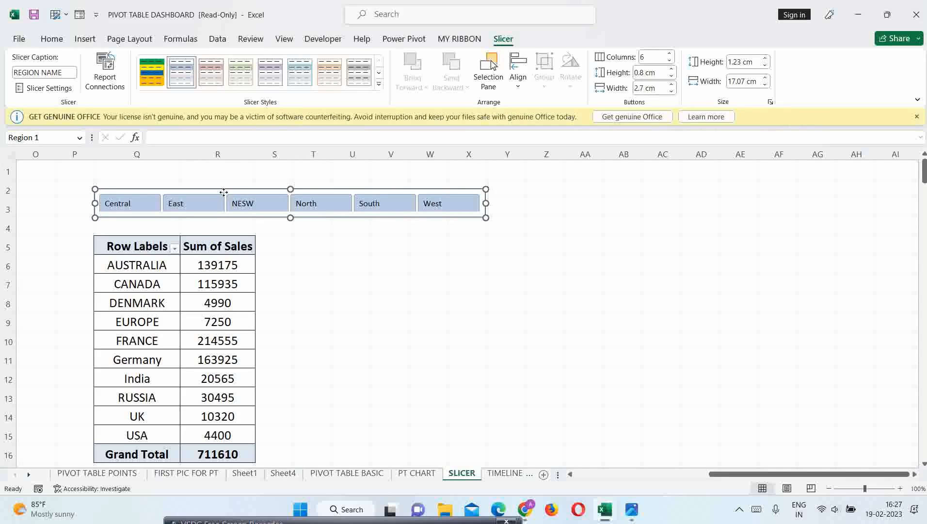
Step: Sort the slicer's items in descending order (Z to A) in its settings
{"action": "right_click", "coordinate": [226, 197]}
{"action": "left_click", "coordinate": [269, 483]}
{"action": "left_click_drag", "start_coordinate": [294, 317], "coordinate": [438, 236]}
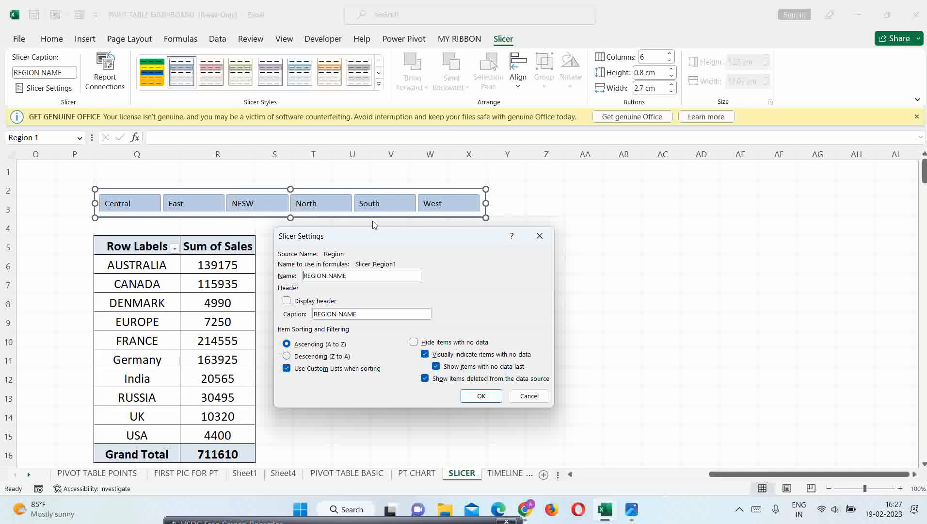
{"action": "left_click", "coordinate": [287, 356]}
{"action": "left_click", "coordinate": [481, 396]}
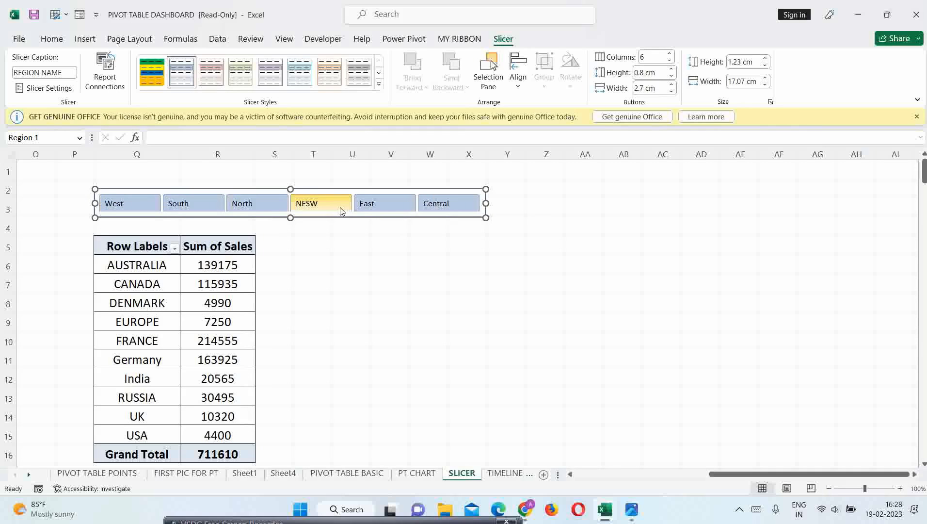
Step: Sort the slicer's items in ascending order (A to Z) in its settings
{"action": "right_click", "coordinate": [325, 217]}
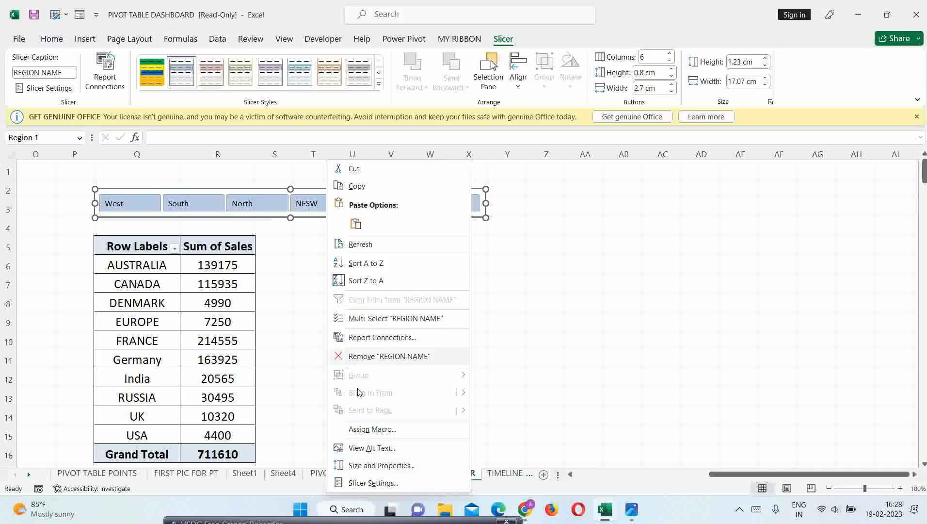
{"action": "left_click", "coordinate": [374, 483]}
{"action": "left_click_drag", "start_coordinate": [312, 314], "coordinate": [364, 230]}
{"action": "left_click", "coordinate": [290, 344]}
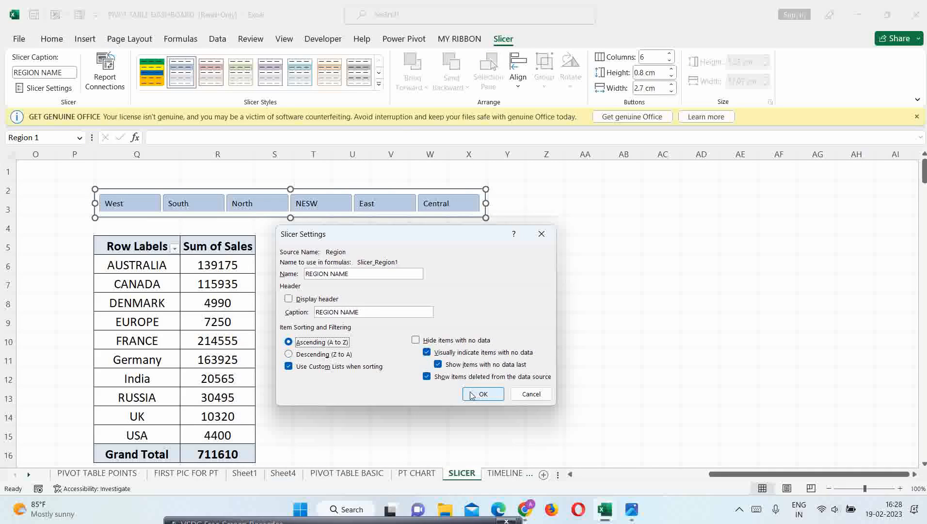
{"action": "left_click", "coordinate": [472, 395]}
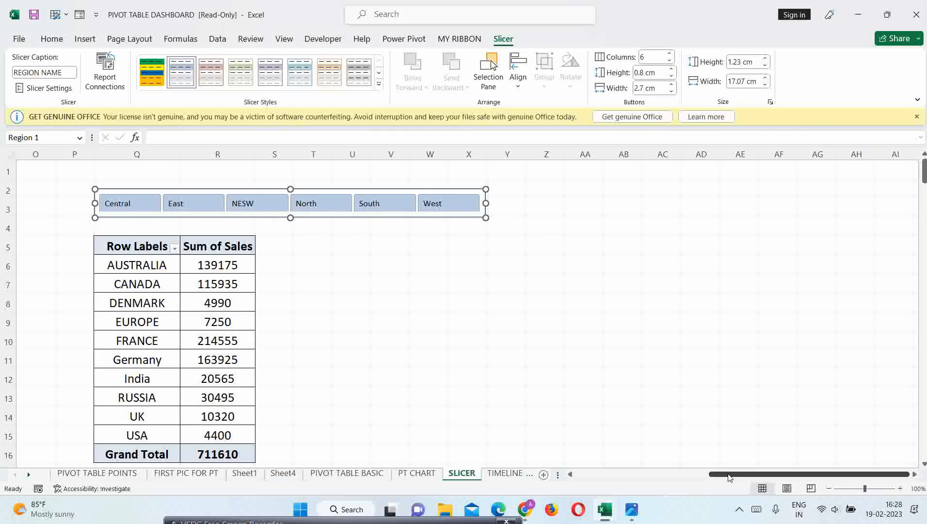
Step: Insert a pivot table from the full source data range A2:M192, placing it on the existing SLICER worksheet at cell T5
{"action": "left_click_drag", "start_coordinate": [729, 478], "coordinate": [661, 478]}
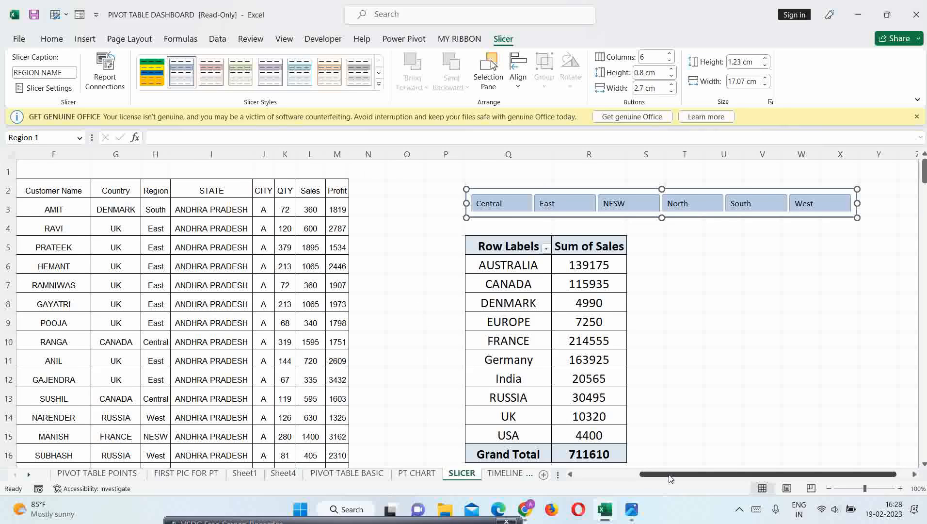
{"action": "left_click_drag", "start_coordinate": [659, 478], "coordinate": [608, 478]}
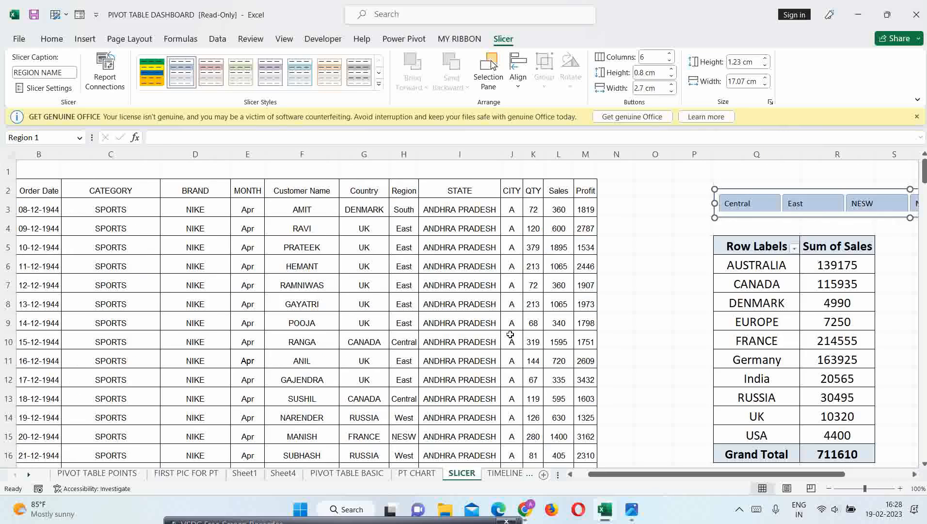
{"action": "left_click", "coordinate": [560, 323]}
{"action": "scroll", "coordinate": [559, 323], "scroll_direction": "down", "scroll_amount": 1, "text": "ctrl"}
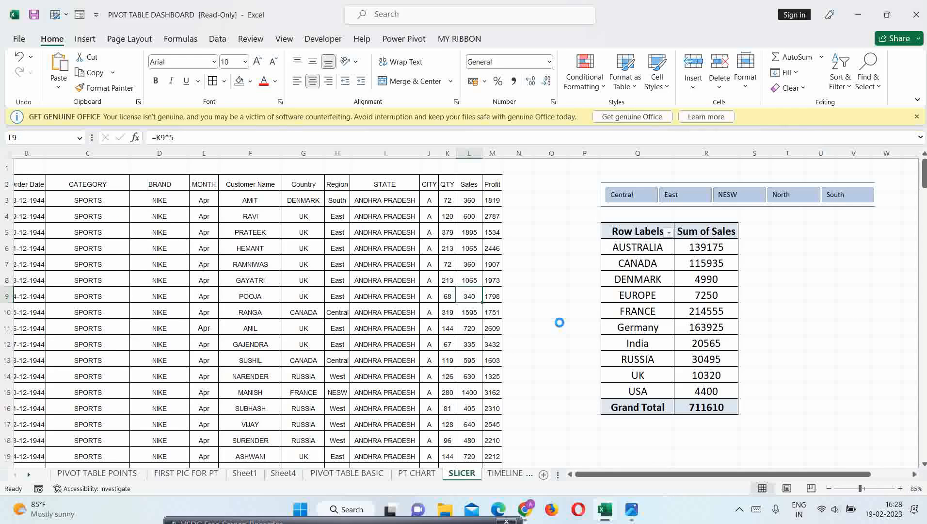
{"action": "scroll", "coordinate": [559, 323], "scroll_direction": "down", "scroll_amount": 1, "text": "ctrl"}
{"action": "left_click", "coordinate": [18, 178]}
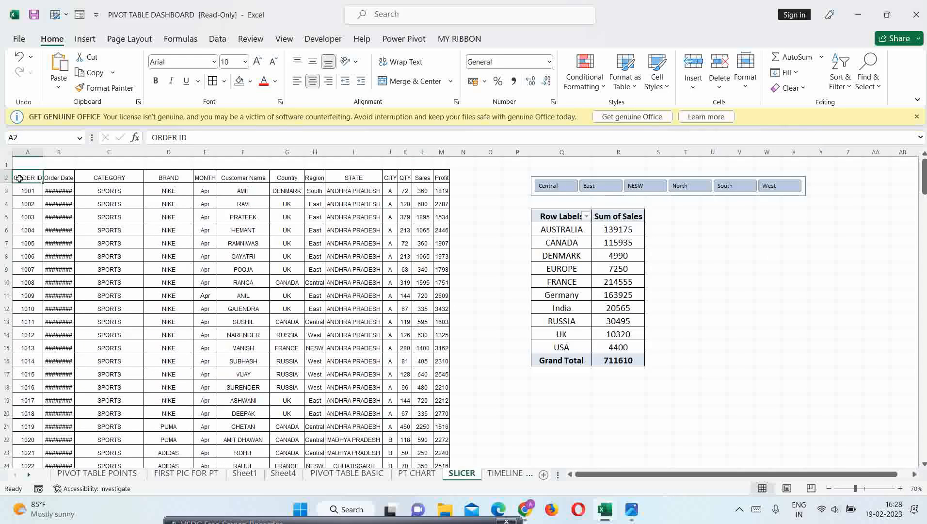
{"action": "key", "text": "ctrl+shift+Right"}
{"action": "key", "text": "ctrl+shift+Down"}
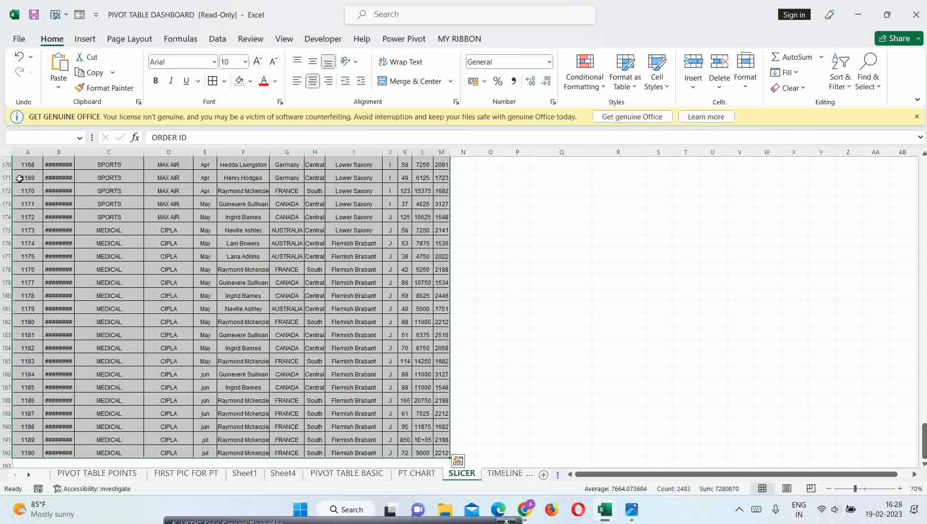
{"action": "key", "text": "alt+n"}
{"action": "key", "text": "v"}
{"action": "key", "text": "t"}
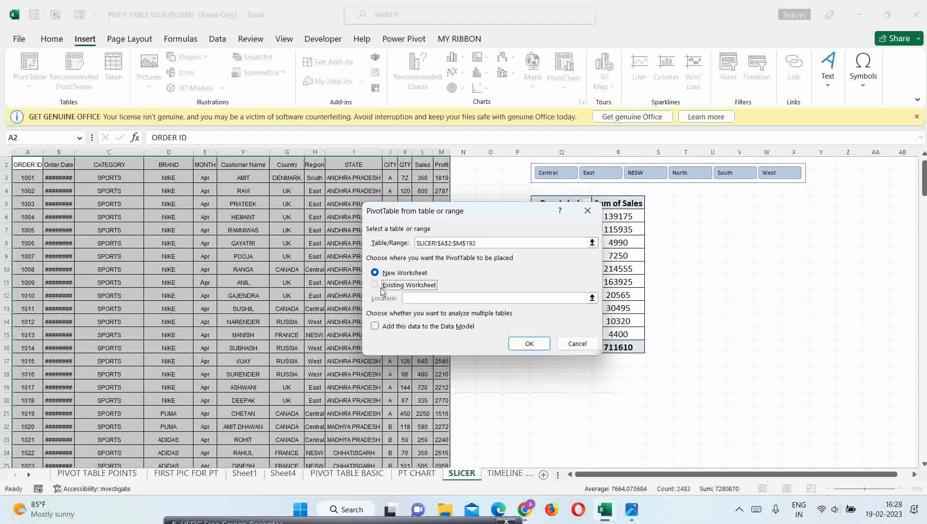
{"action": "left_click", "coordinate": [388, 285]}
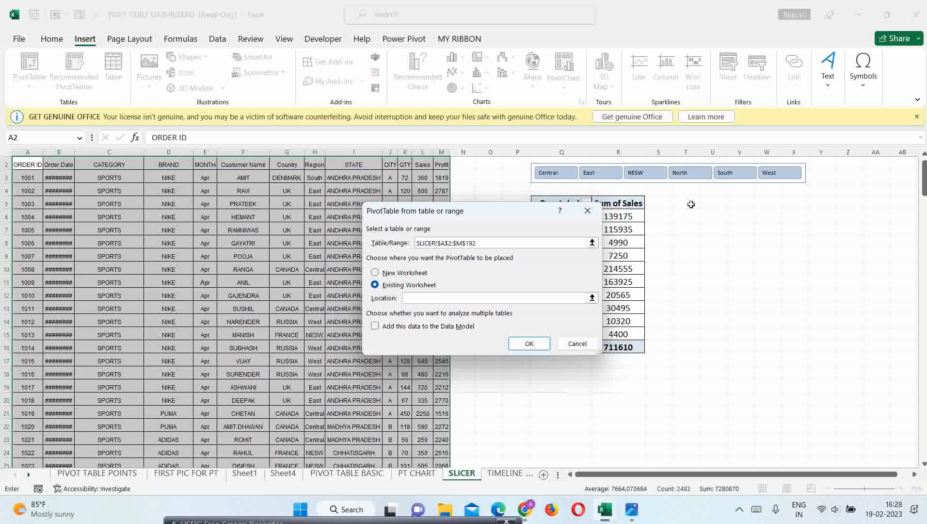
{"action": "left_click", "coordinate": [691, 204]}
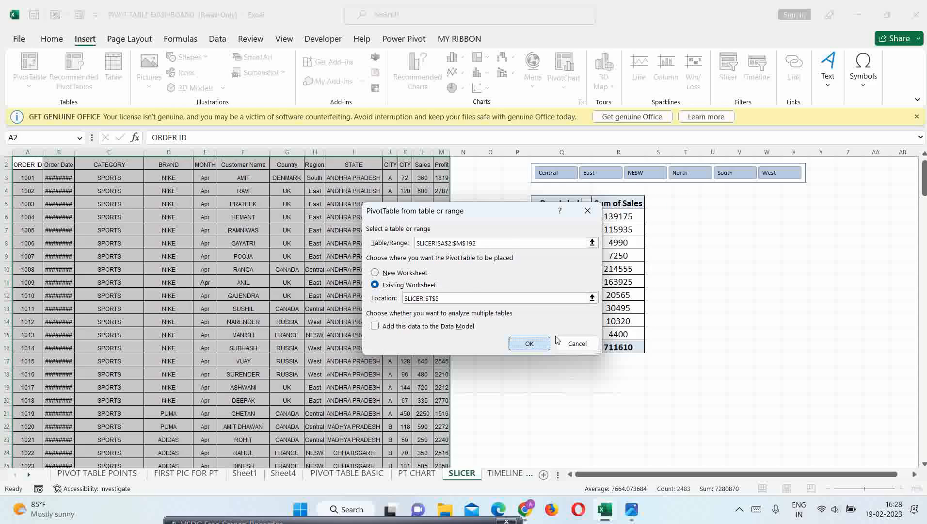
{"action": "left_click", "coordinate": [538, 343]}
Step: Build the new pivot table with STATE as rows and the sum of Sales as values
{"action": "left_click_drag", "start_coordinate": [631, 474], "coordinate": [655, 473]}
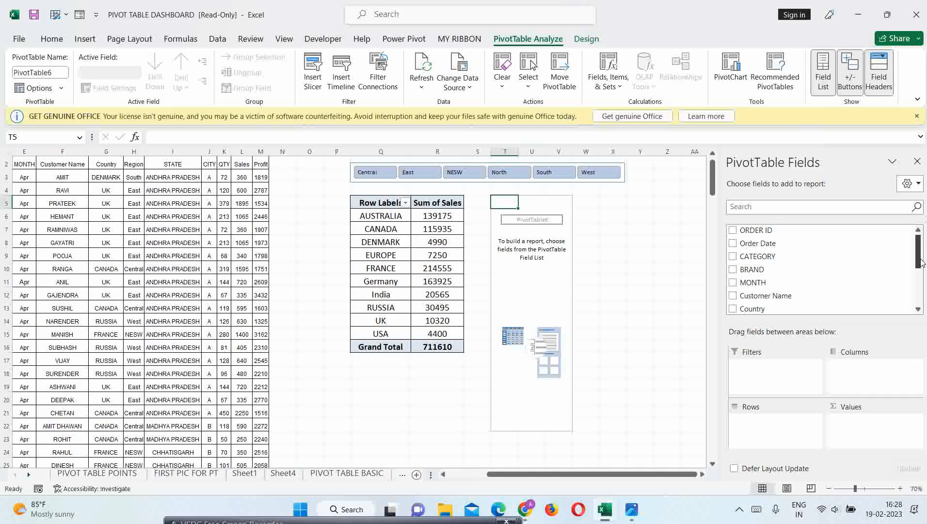
{"action": "scroll", "coordinate": [848, 288], "scroll_direction": "down", "scroll_amount": 2}
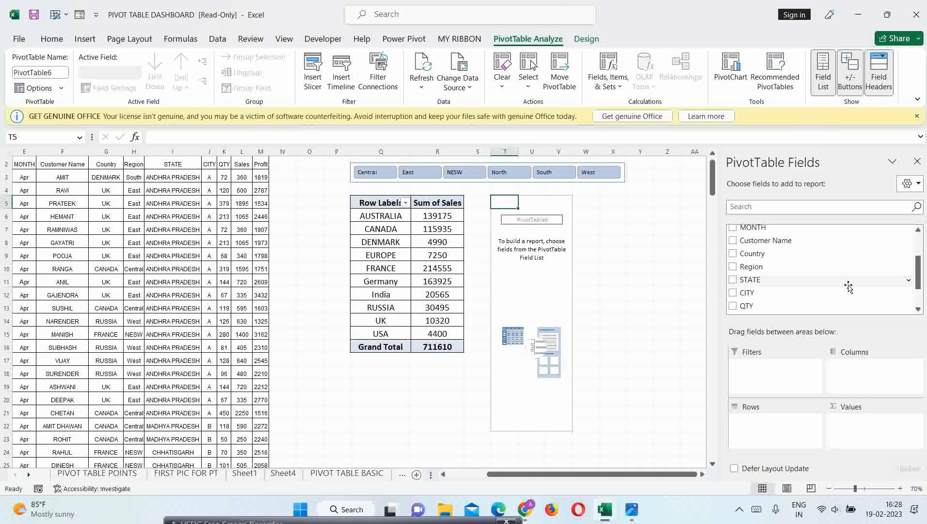
{"action": "left_click", "coordinate": [733, 280]}
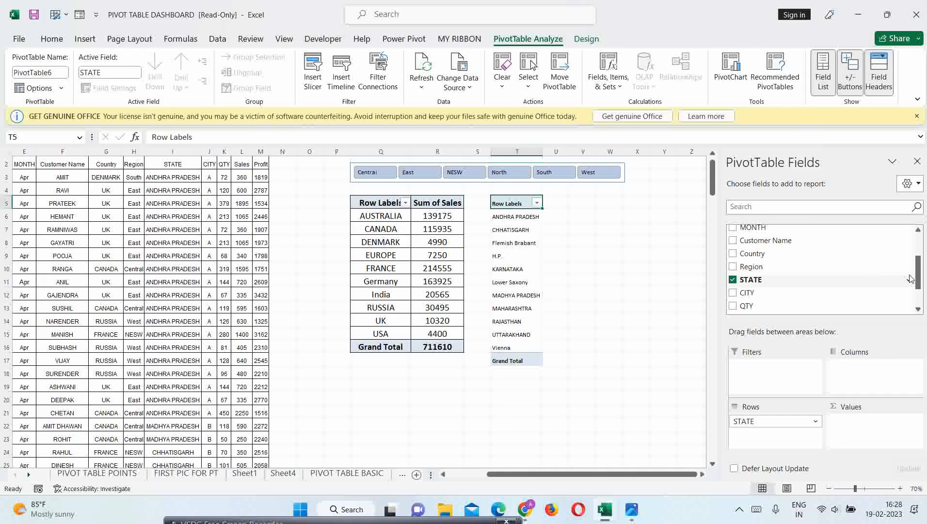
{"action": "scroll", "coordinate": [771, 296], "scroll_direction": "down", "scroll_amount": 2}
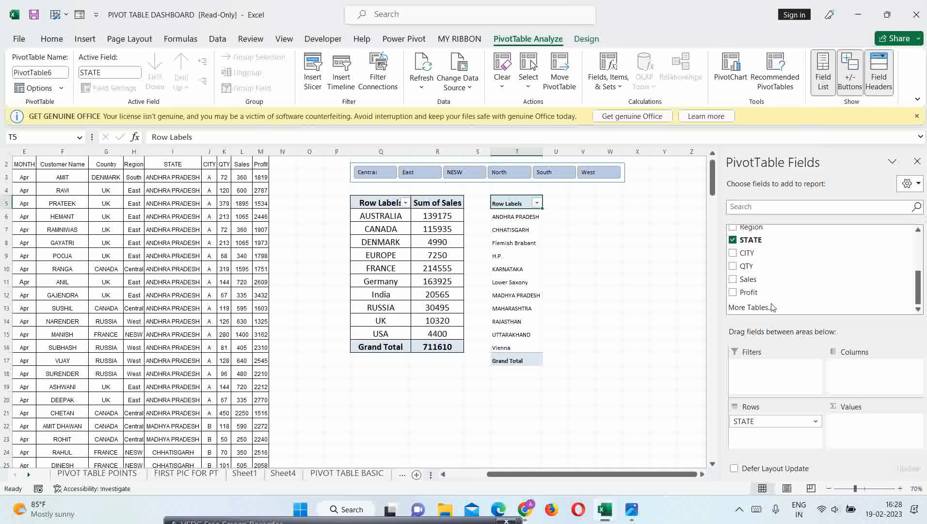
{"action": "left_click", "coordinate": [747, 280]}
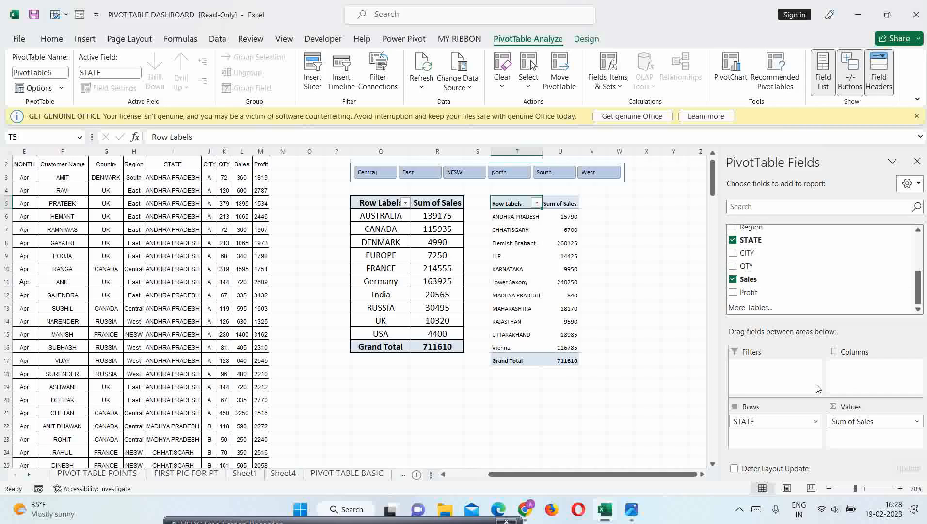
Step: Format the state pivot table with borders, non-bold 14 pt centred text, and fit column T to its contents
{"action": "left_click", "coordinate": [576, 362], "text": "shift"}
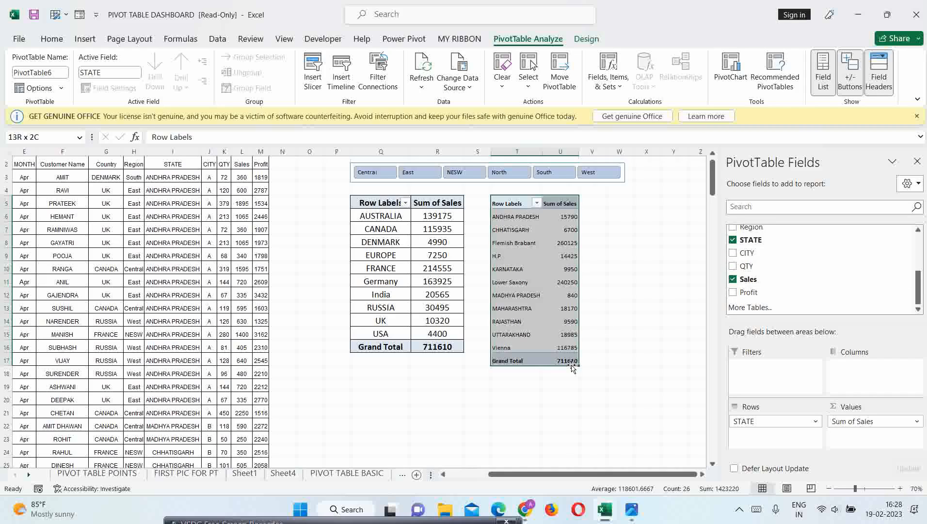
{"action": "left_click", "coordinate": [52, 39]}
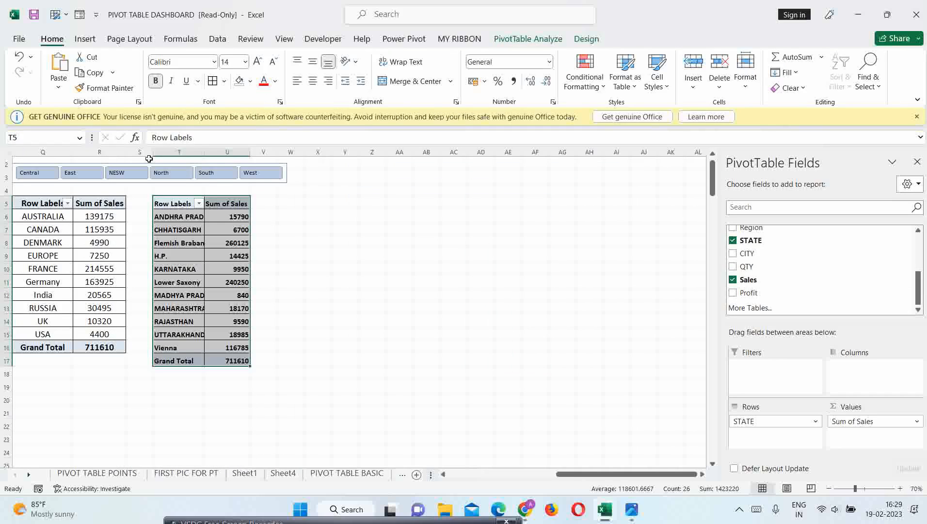
{"action": "key", "text": "ctrl+b"}
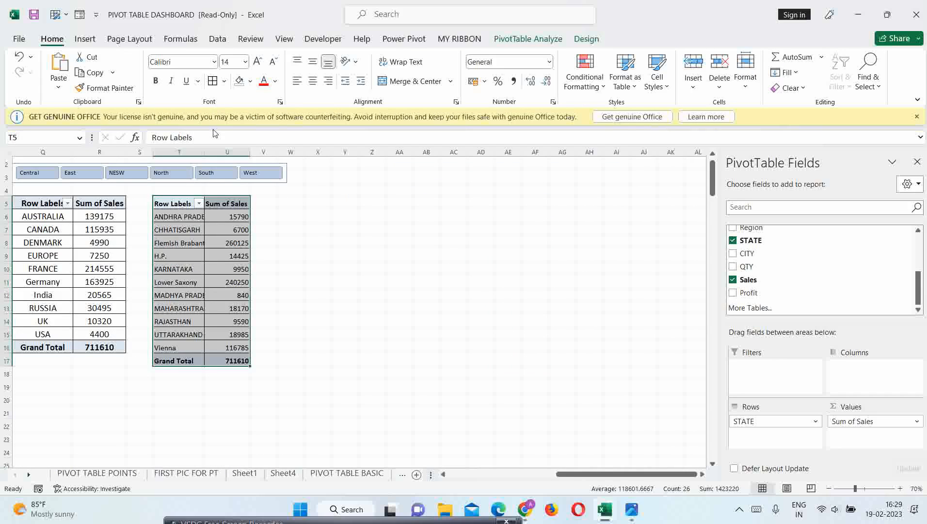
{"action": "double_click", "coordinate": [204, 151]}
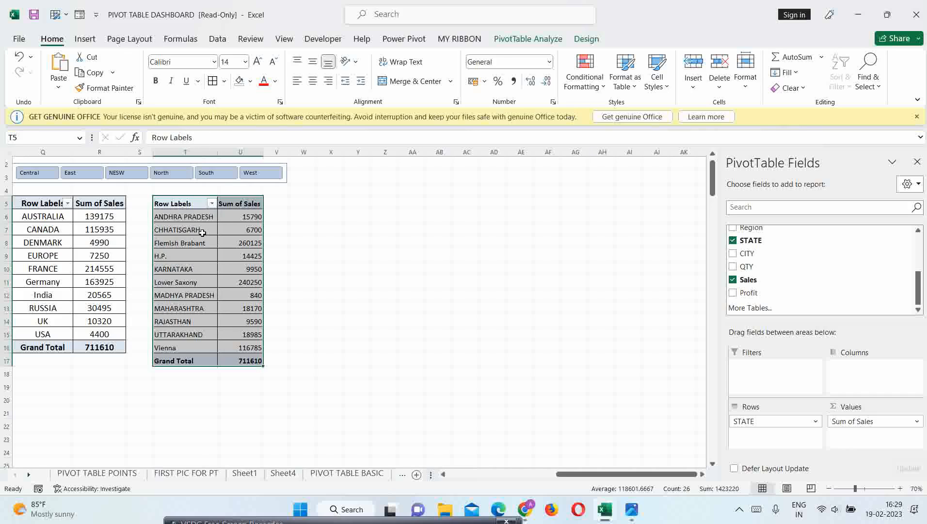
{"action": "key", "text": "alt+h"}
{"action": "key", "text": "a"}
{"action": "key", "text": "c"}
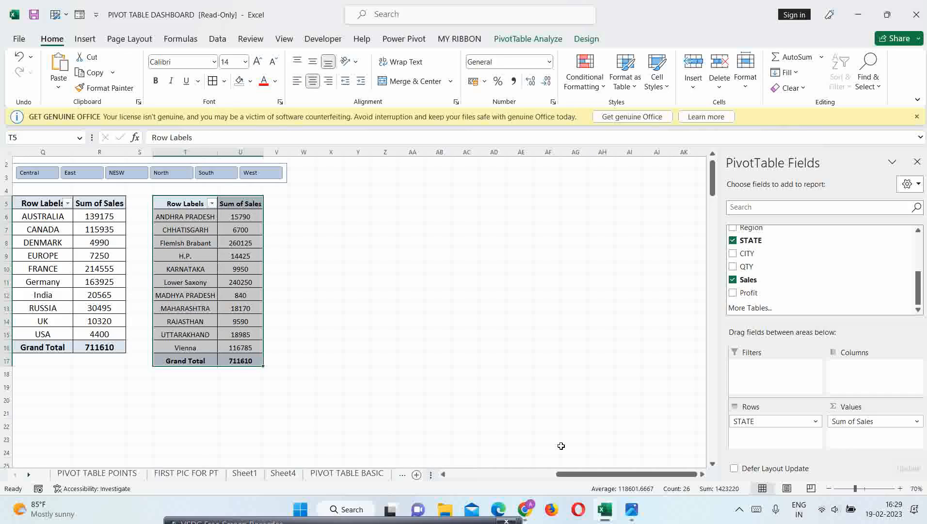
Step: Filter with the region slicer by NESW, North, South and West in turn, and reselect all regions from Central to West
{"action": "left_click_drag", "start_coordinate": [580, 474], "coordinate": [558, 480]}
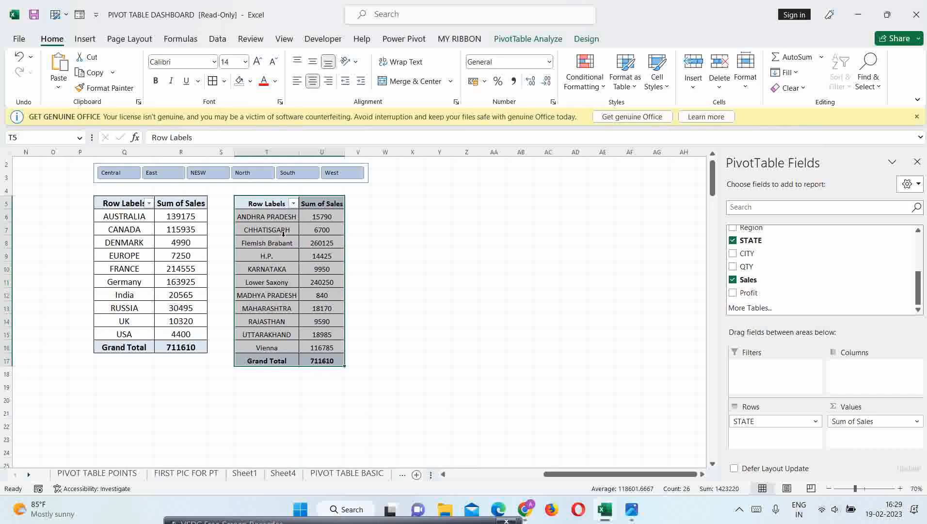
{"action": "left_click", "coordinate": [219, 179]}
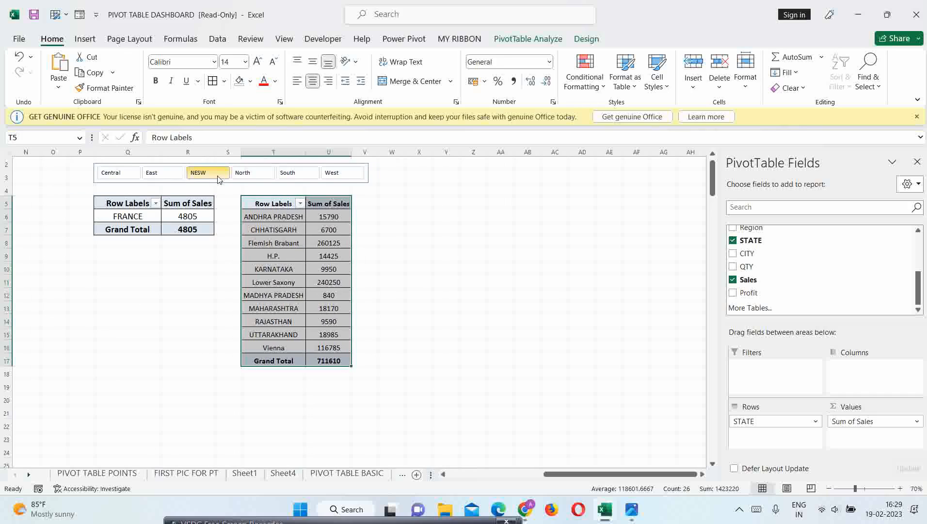
{"action": "left_click", "coordinate": [246, 179]}
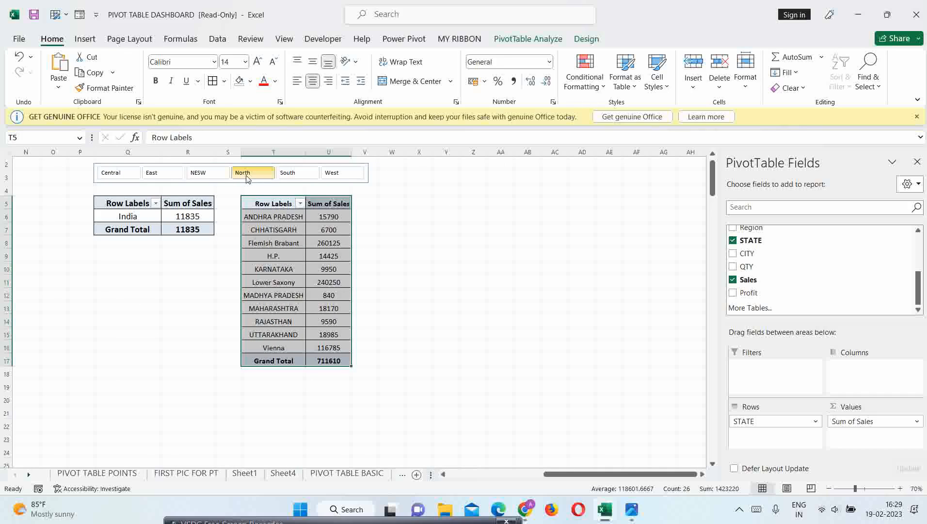
{"action": "left_click", "coordinate": [292, 175]}
{"action": "left_click", "coordinate": [345, 180]}
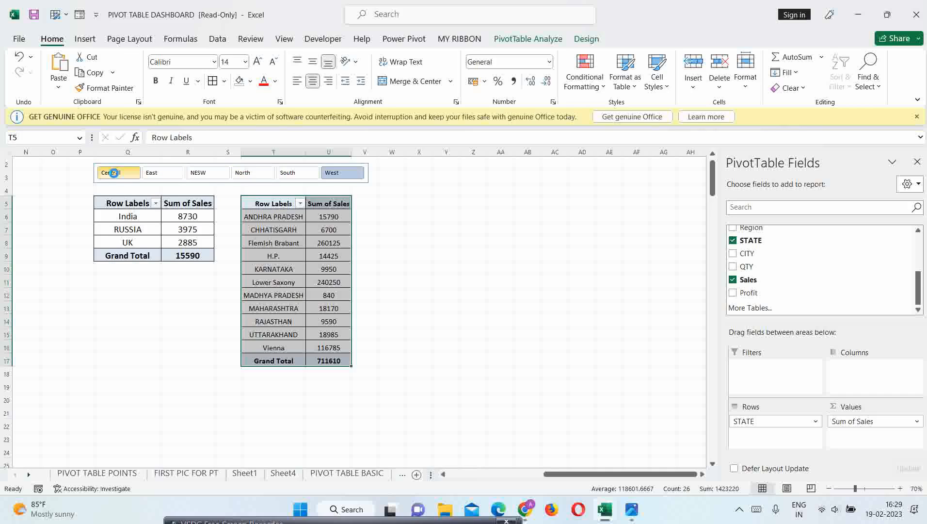
{"action": "left_click", "coordinate": [115, 175], "text": "ctrl"}
{"action": "left_click_drag", "start_coordinate": [170, 179], "coordinate": [352, 180]}
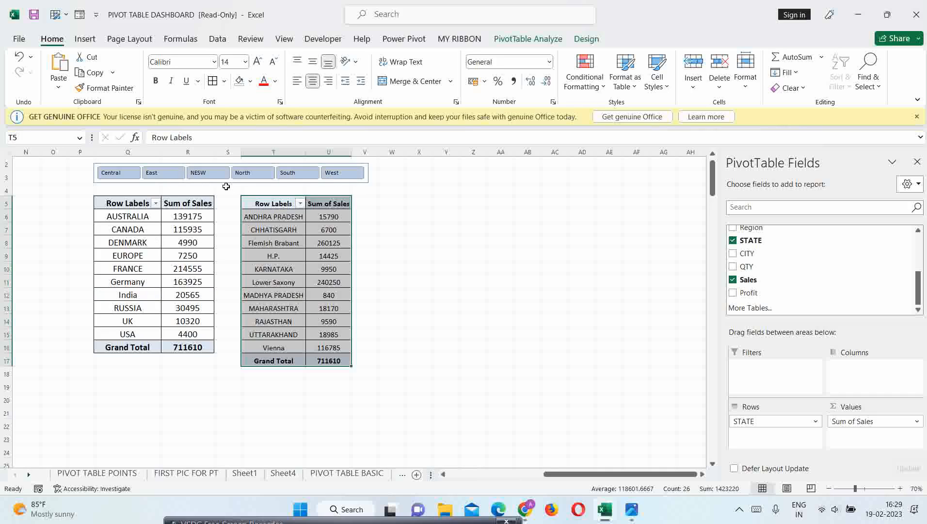
Step: Connect the region slicer to the state pivot table, PivotTable6, as well through its report connections
{"action": "right_click", "coordinate": [227, 184]}
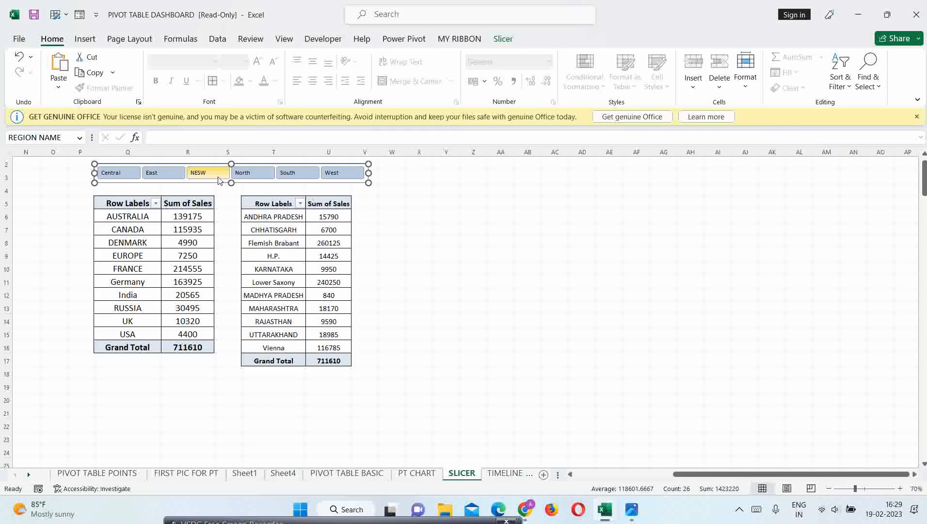
{"action": "left_click", "coordinate": [503, 40]}
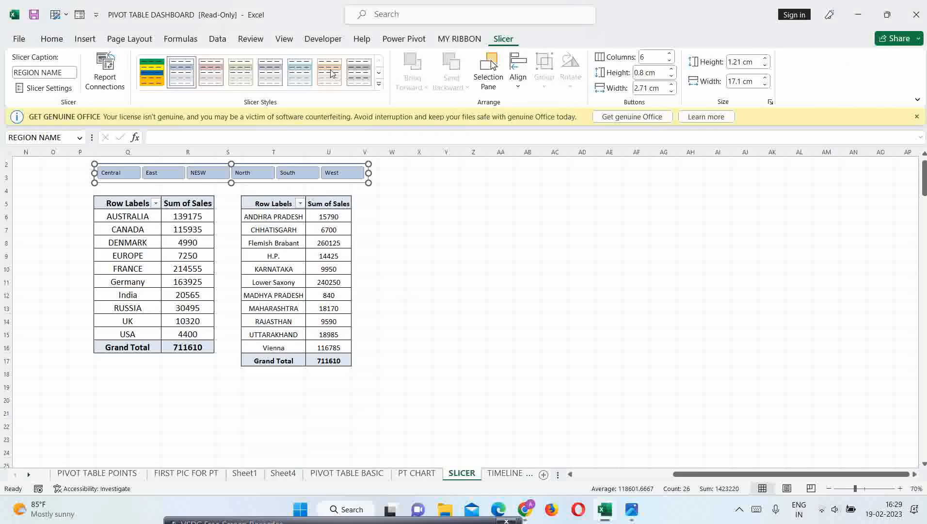
{"action": "left_click", "coordinate": [106, 78]}
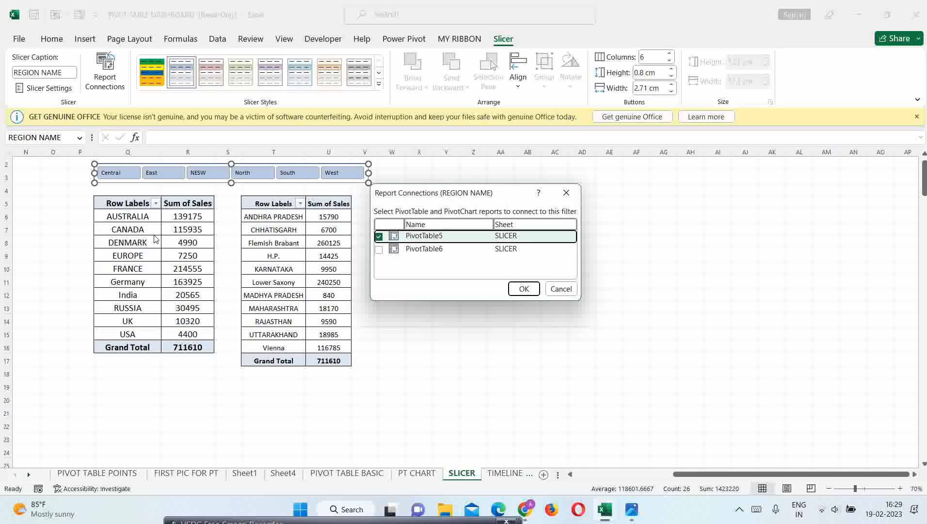
{"action": "left_click", "coordinate": [379, 250]}
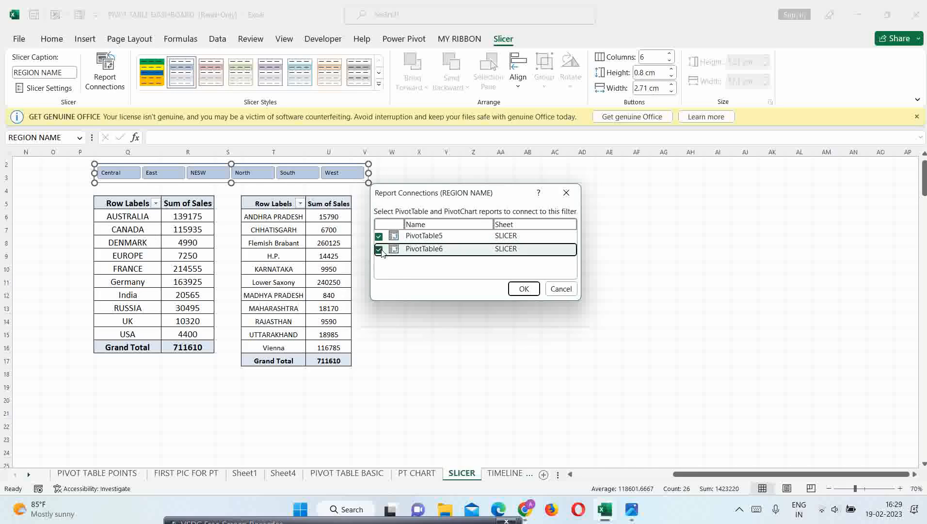
{"action": "left_click", "coordinate": [524, 289]}
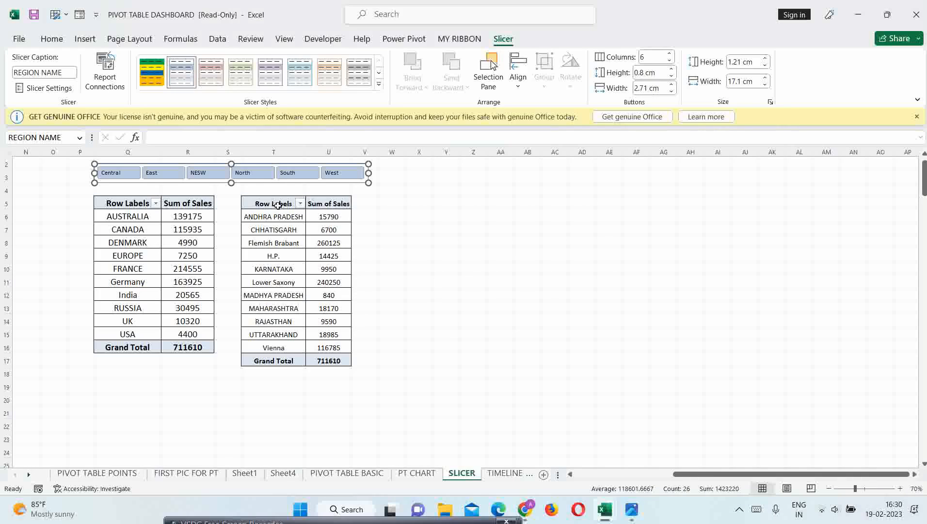
Step: Filter both connected pivot tables with the region slicer by North, NESW, South and finally Central
{"action": "left_click", "coordinate": [258, 178]}
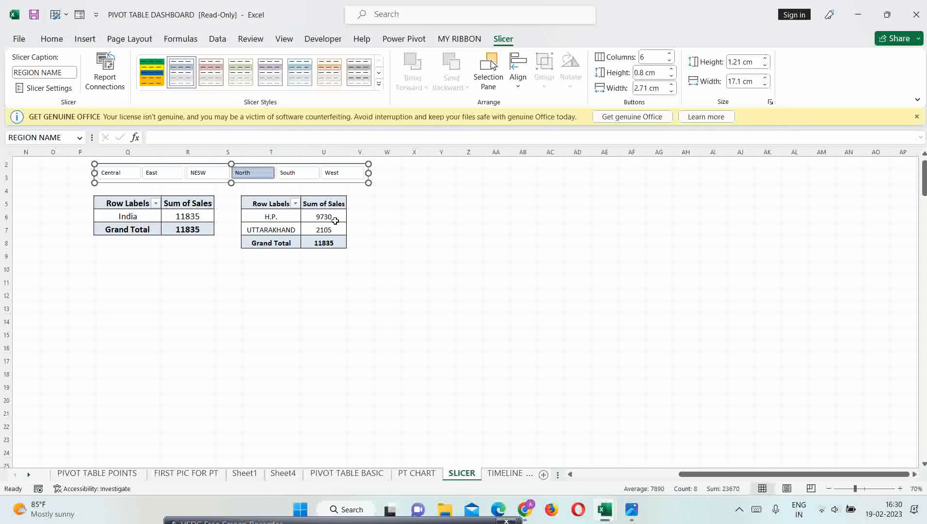
{"action": "left_click", "coordinate": [208, 178]}
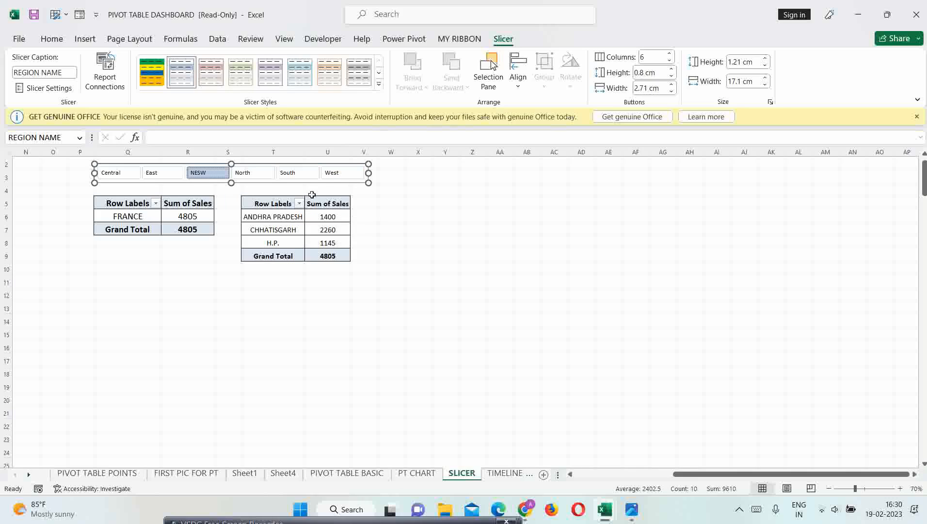
{"action": "left_click", "coordinate": [308, 180]}
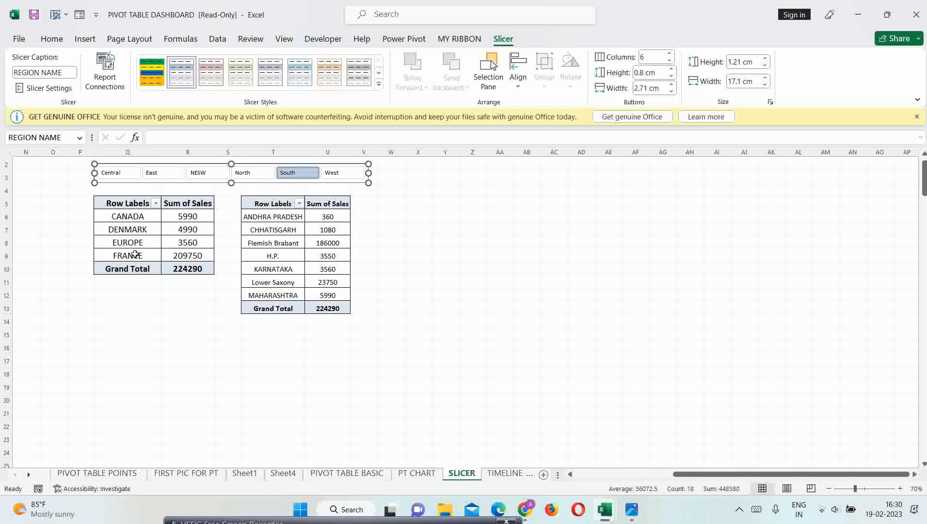
{"action": "left_click", "coordinate": [137, 176]}
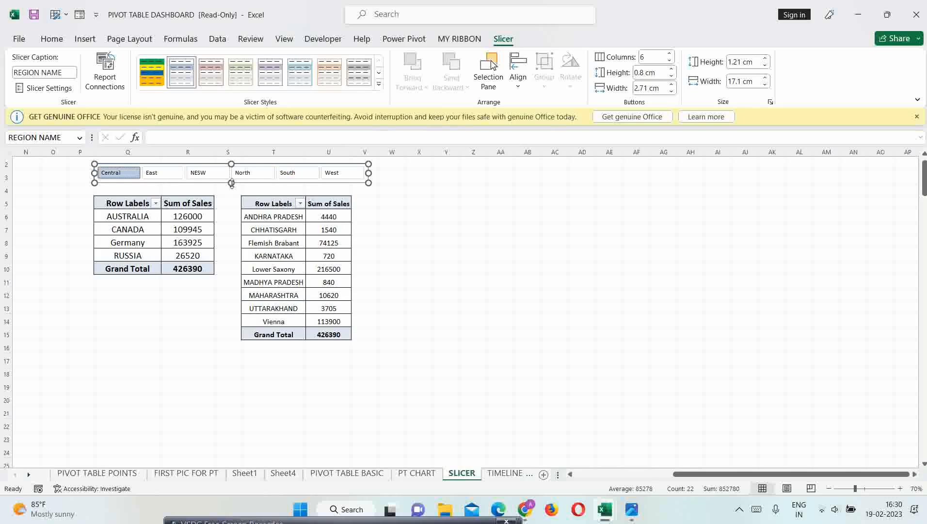
Step: Stretch the region slicer to 1.82 cm high, filter by NESW and Central, and reselect all regions from Central to West
{"action": "left_click_drag", "start_coordinate": [231, 184], "coordinate": [232, 193]}
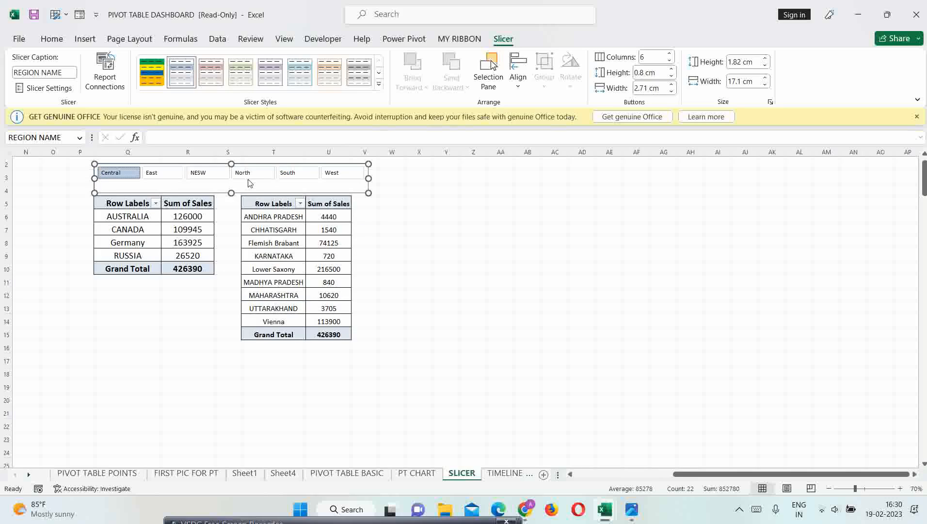
{"action": "left_click", "coordinate": [214, 174]}
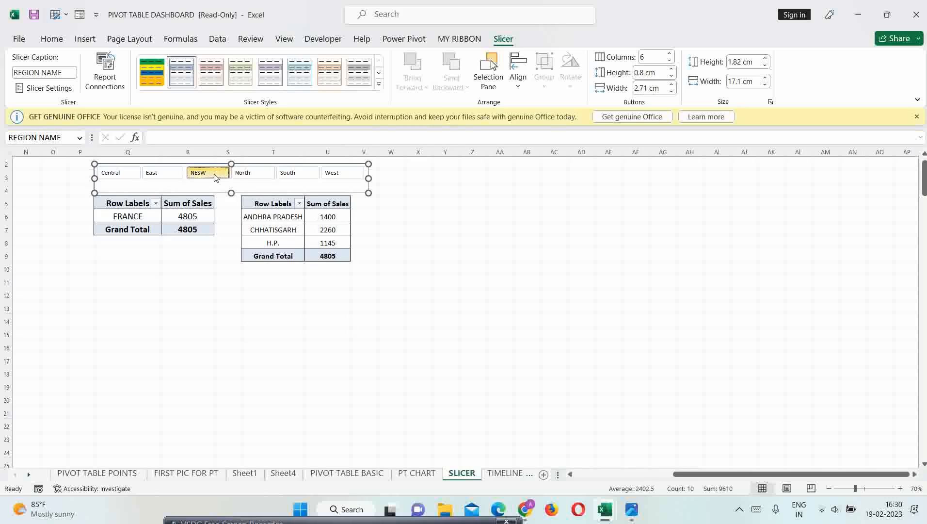
{"action": "left_click", "coordinate": [130, 177]}
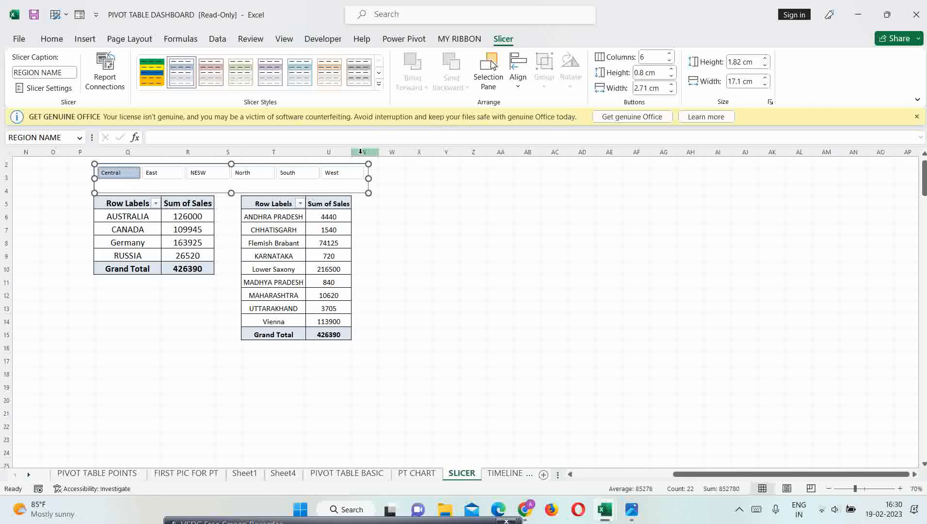
{"action": "left_click", "coordinate": [355, 176], "text": "shift"}
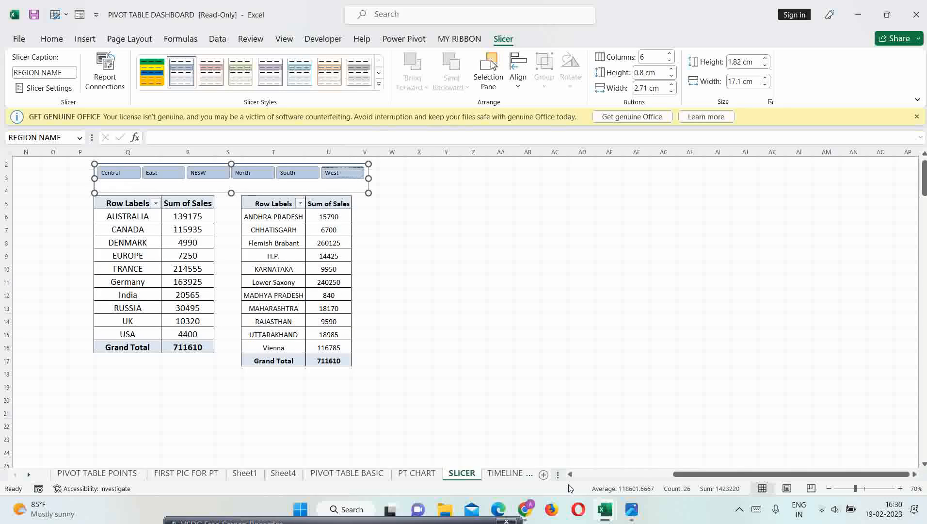
Step: Insert a pivot table from the sales data range A2:M192 into the existing SLICER worksheet at cell W5
{"action": "left_click_drag", "start_coordinate": [662, 475], "coordinate": [576, 478]}
{"action": "left_click", "coordinate": [35, 160]}
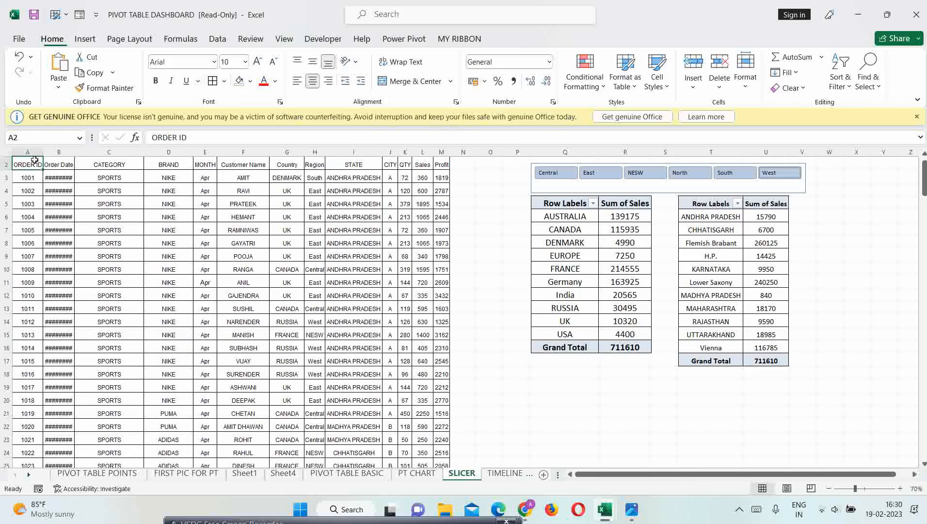
{"action": "key", "text": "ctrl+shift+Right"}
{"action": "key", "text": "ctrl+shift+Down"}
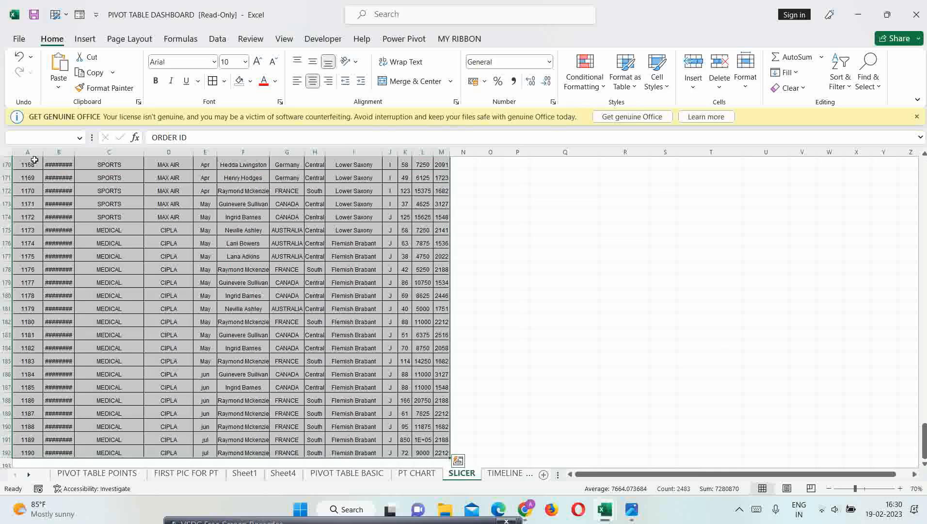
{"action": "key", "text": "alt+n"}
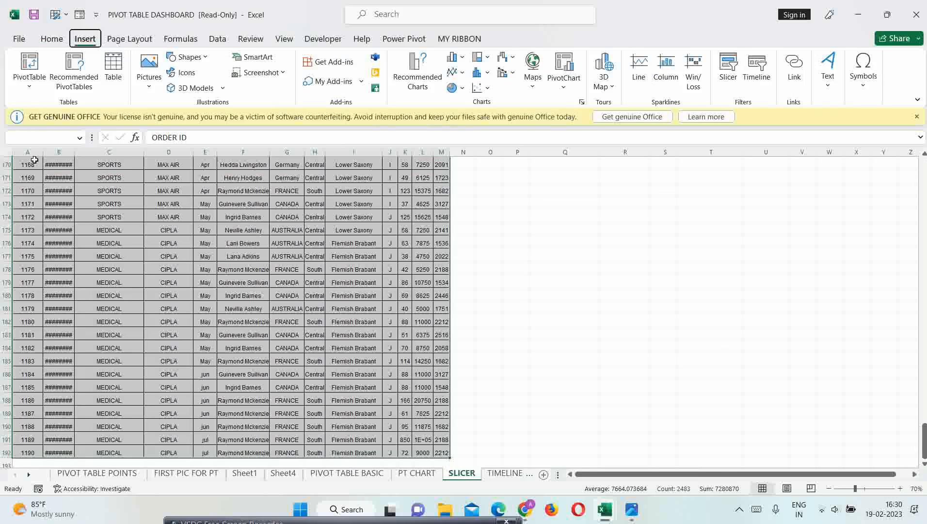
{"action": "key", "text": "v"}
{"action": "key", "text": "t"}
{"action": "left_click", "coordinate": [402, 260]}
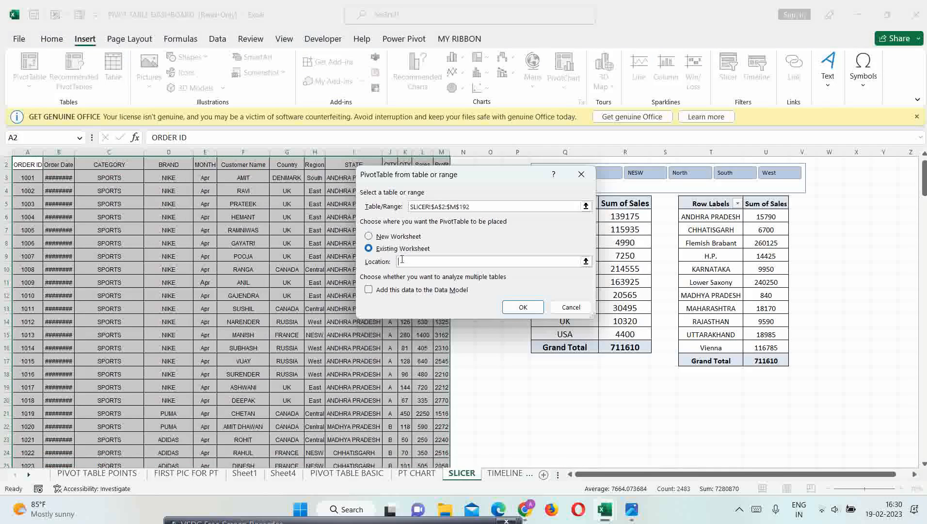
{"action": "left_click", "coordinate": [914, 474]}
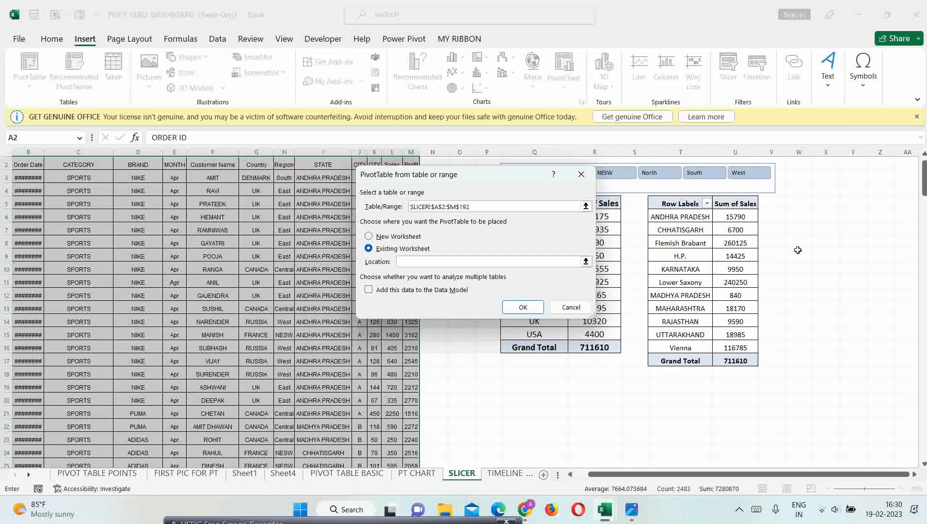
{"action": "left_click", "coordinate": [807, 203]}
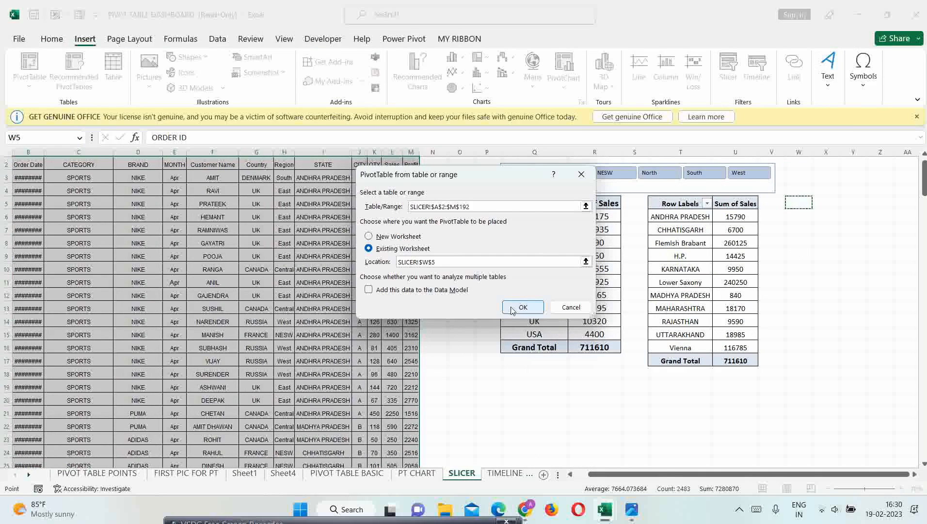
{"action": "left_click", "coordinate": [522, 307]}
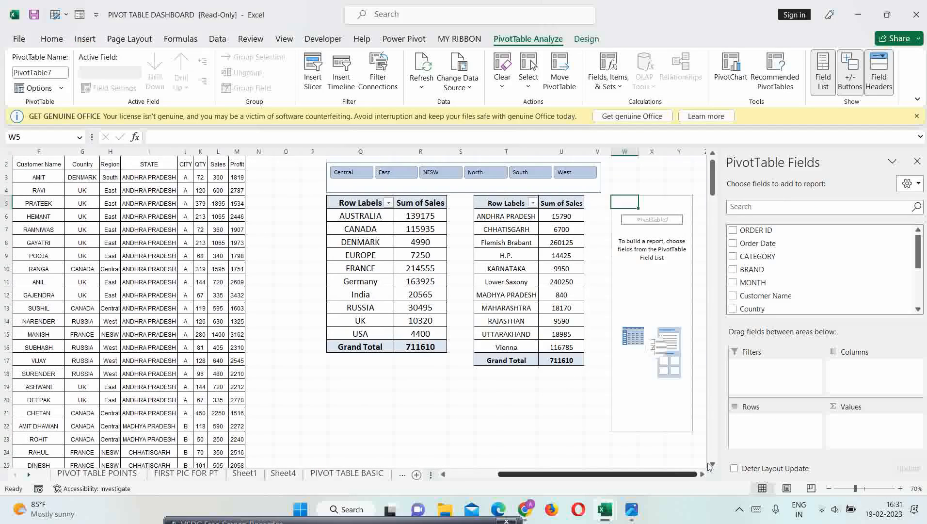
Step: Build the new pivot table with CITY as rows and Sales as summed values
{"action": "scroll", "coordinate": [502, 424], "scroll_direction": "right", "scroll_amount": 2}
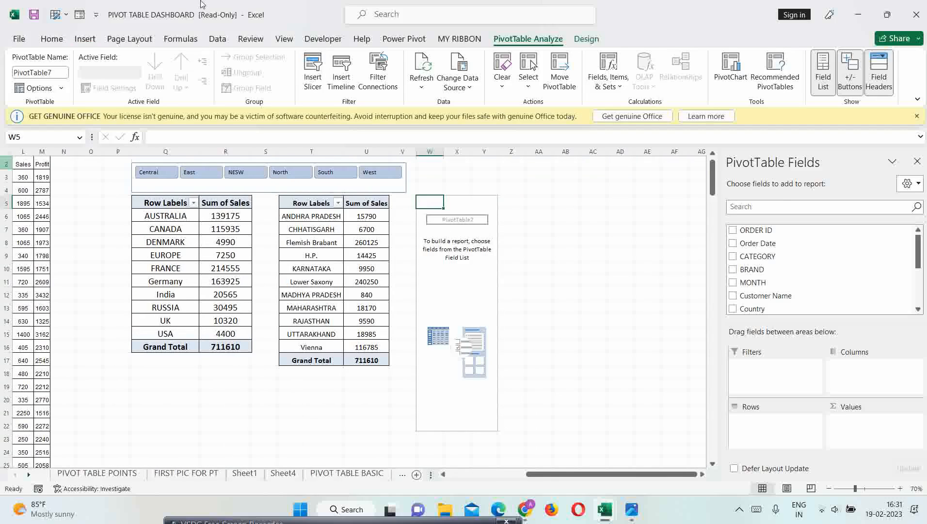
{"action": "left_click_drag", "start_coordinate": [918, 257], "coordinate": [920, 296]}
{"action": "left_click_drag", "start_coordinate": [759, 255], "coordinate": [775, 429]}
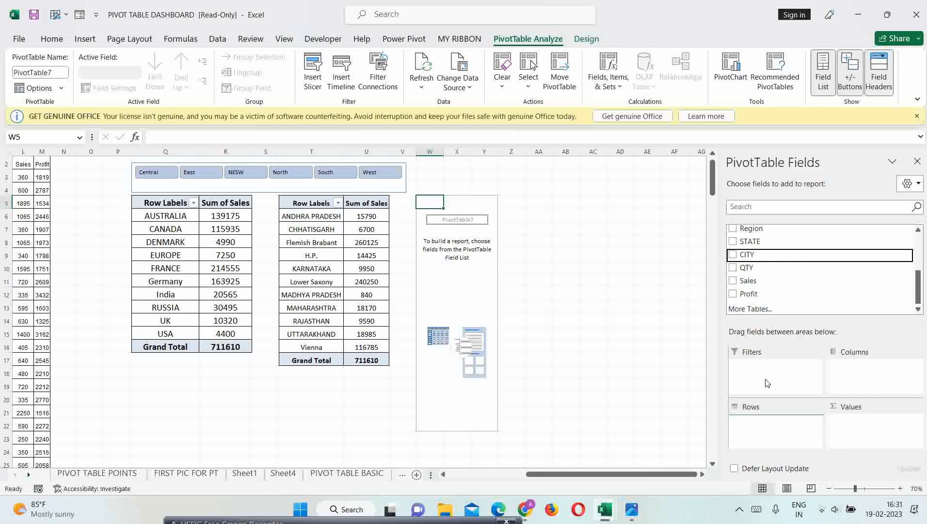
{"action": "left_click_drag", "start_coordinate": [747, 281], "coordinate": [860, 439]}
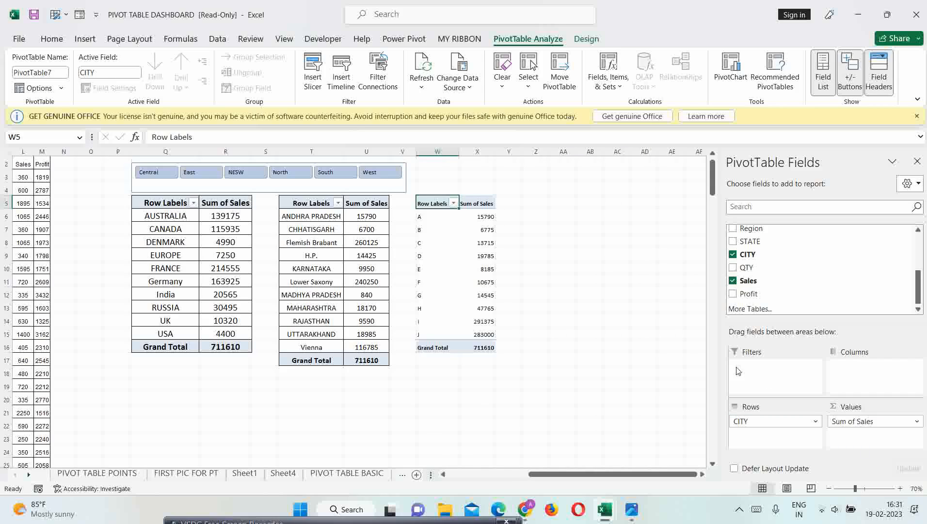
Step: Format the city pivot table's rows A to J with centred 16 pt text and all borders
{"action": "left_click_drag", "start_coordinate": [433, 215], "coordinate": [485, 335]}
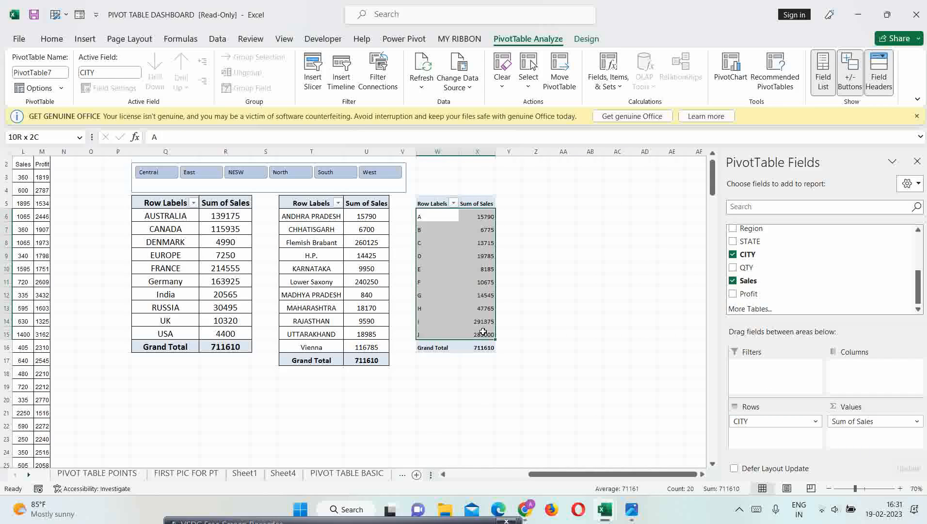
{"action": "left_click", "coordinate": [51, 39]}
{"action": "left_click", "coordinate": [312, 83]}
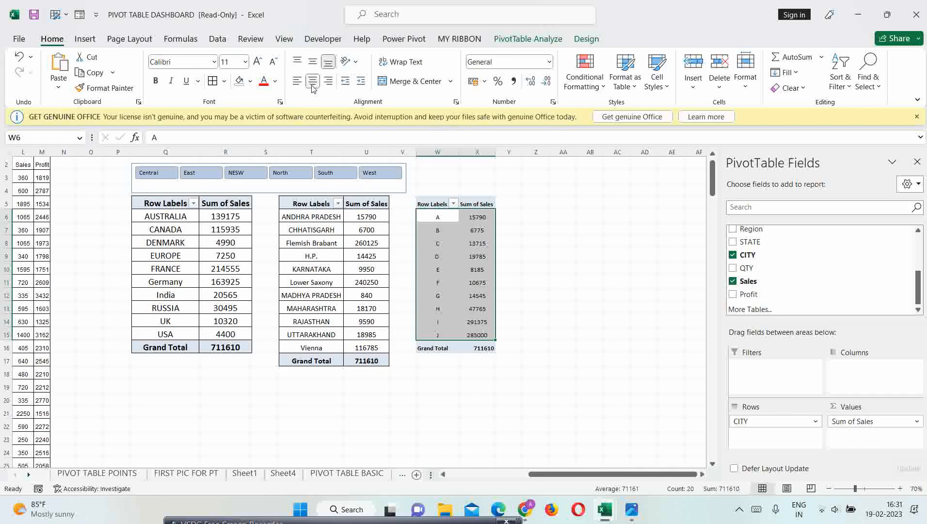
{"action": "left_click", "coordinate": [217, 84]}
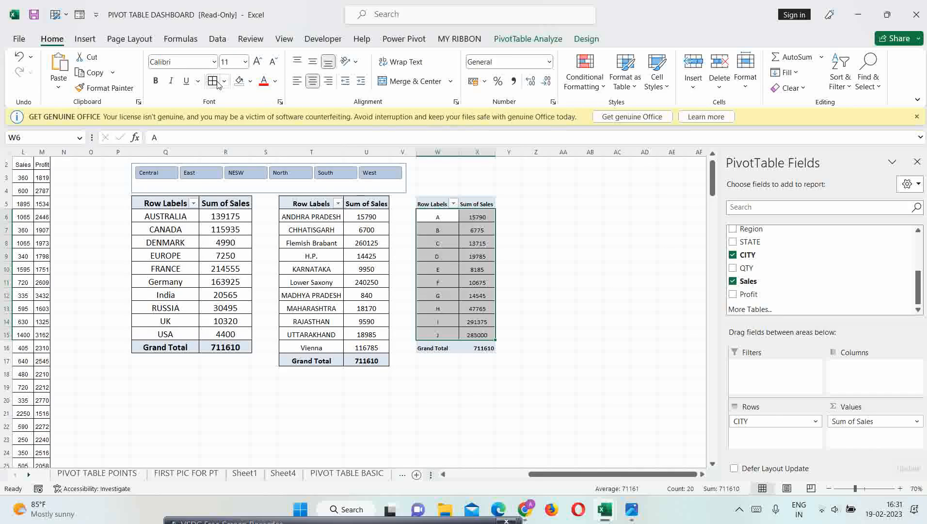
{"action": "left_click", "coordinate": [258, 62]}
{"action": "left_click", "coordinate": [258, 62]}
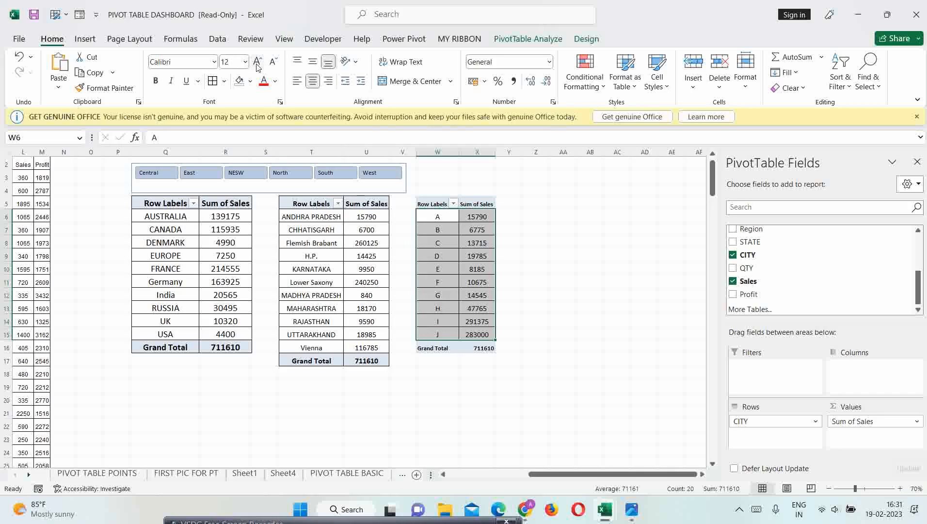
{"action": "left_click", "coordinate": [257, 62]}
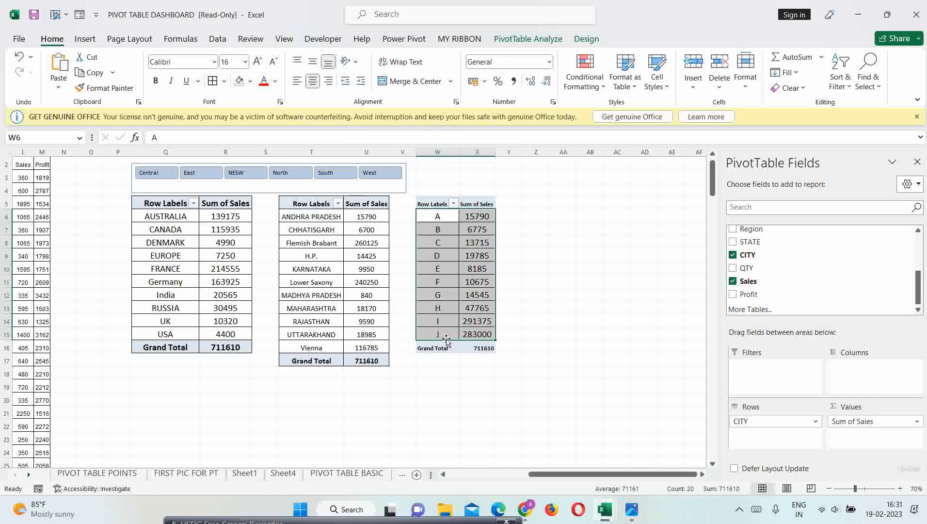
Step: Filter by North with the region slicer, and clear the slicer's filter
{"action": "left_click", "coordinate": [296, 173]}
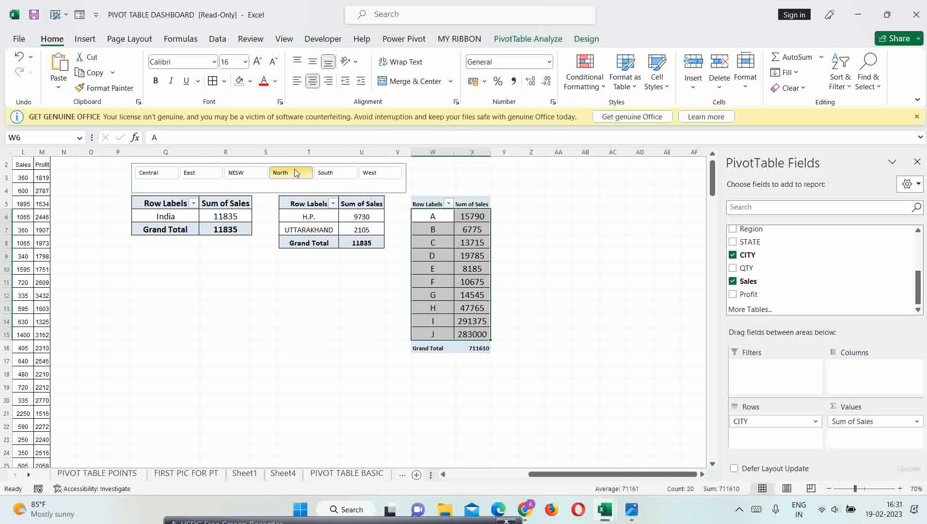
{"action": "left_click", "coordinate": [327, 185]}
{"action": "right_click", "coordinate": [327, 185]}
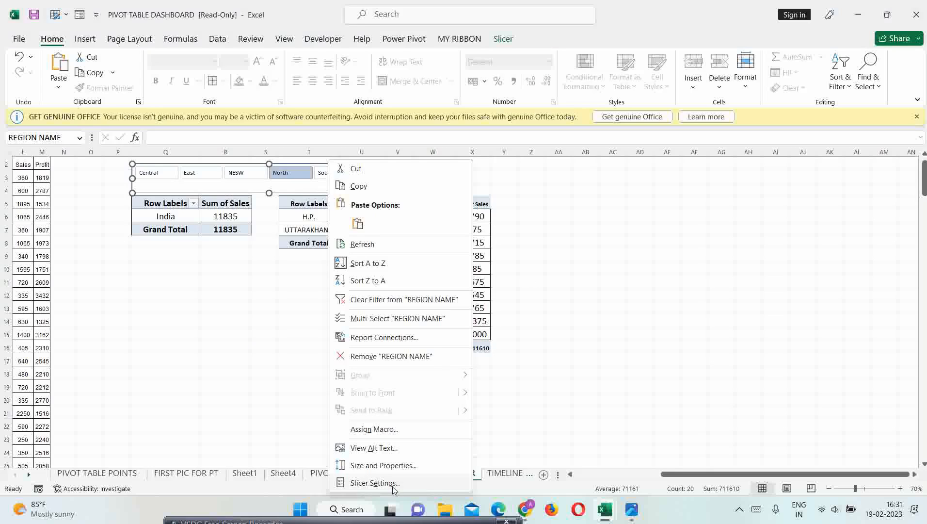
{"action": "left_click", "coordinate": [385, 299]}
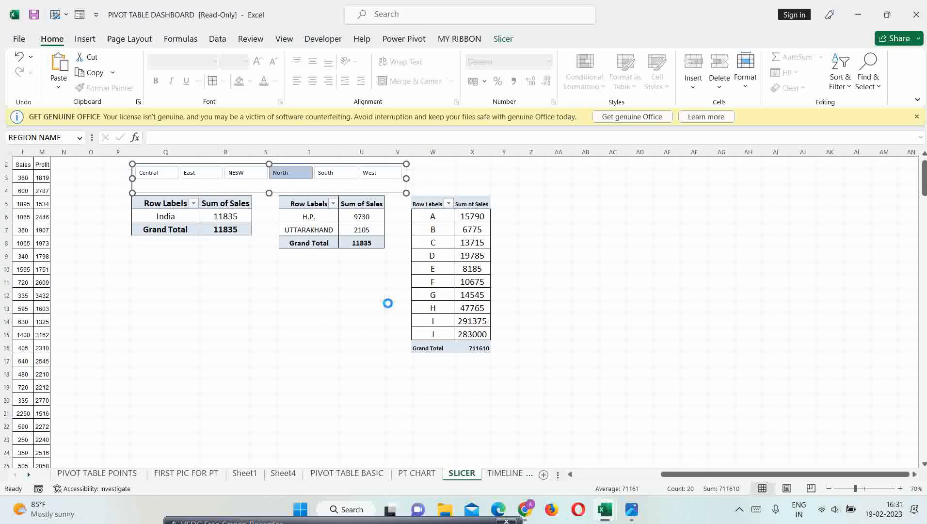
Step: Connect the region slicer to the city pivot table, PivotTable7, as well through its report connections
{"action": "right_click", "coordinate": [338, 194]}
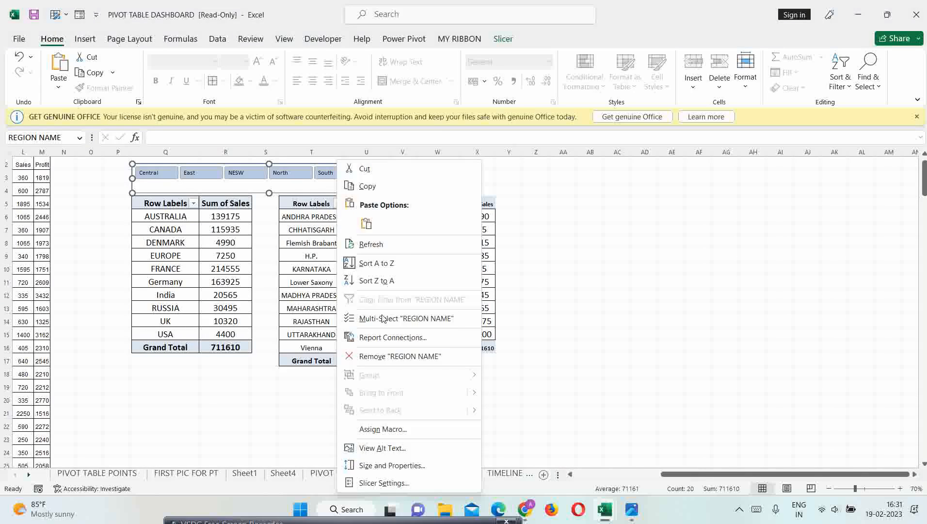
{"action": "left_click", "coordinate": [387, 337]}
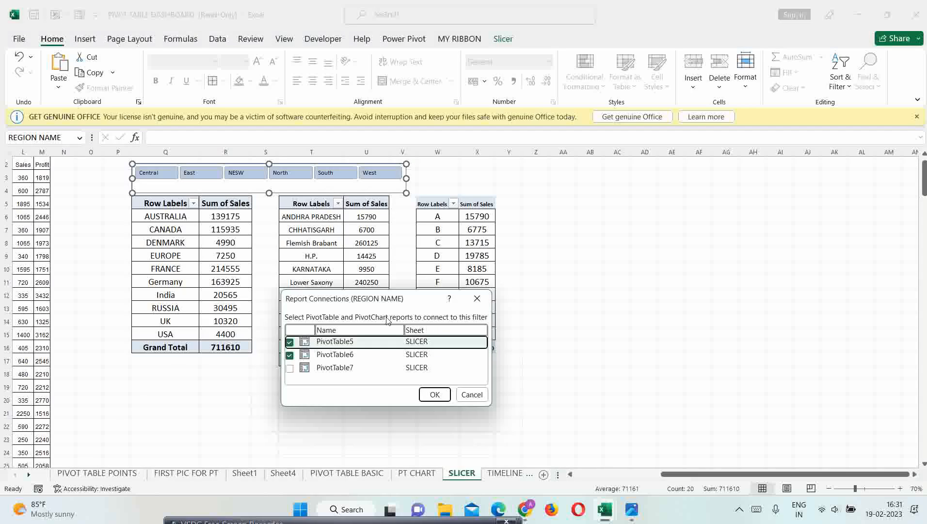
{"action": "left_click", "coordinate": [290, 368]}
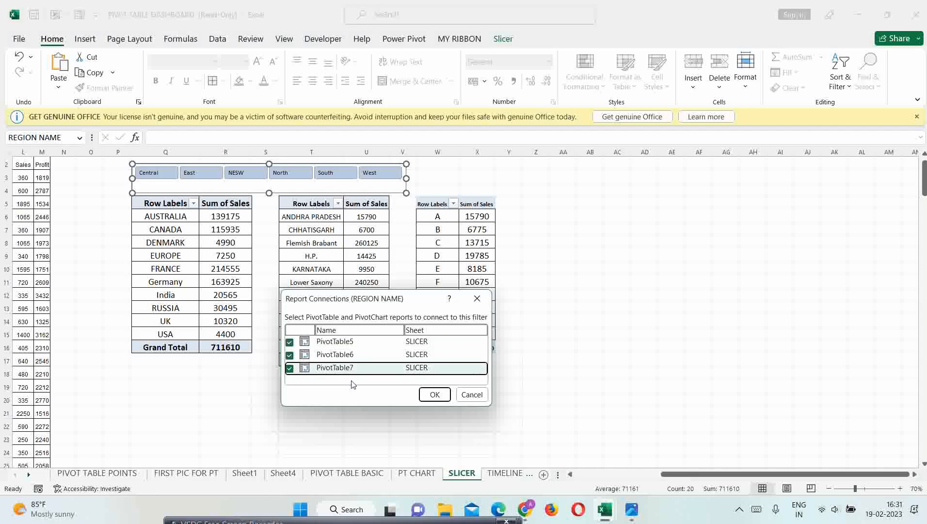
{"action": "left_click", "coordinate": [435, 395]}
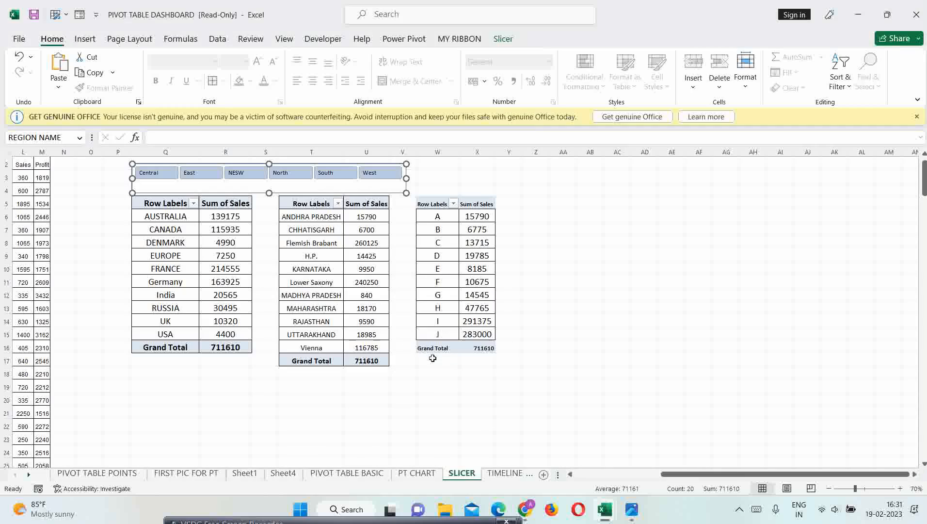
Step: Filter all three pivot tables with the region slicer by North and Central, and reselect all regions up to West
{"action": "left_click", "coordinate": [290, 173]}
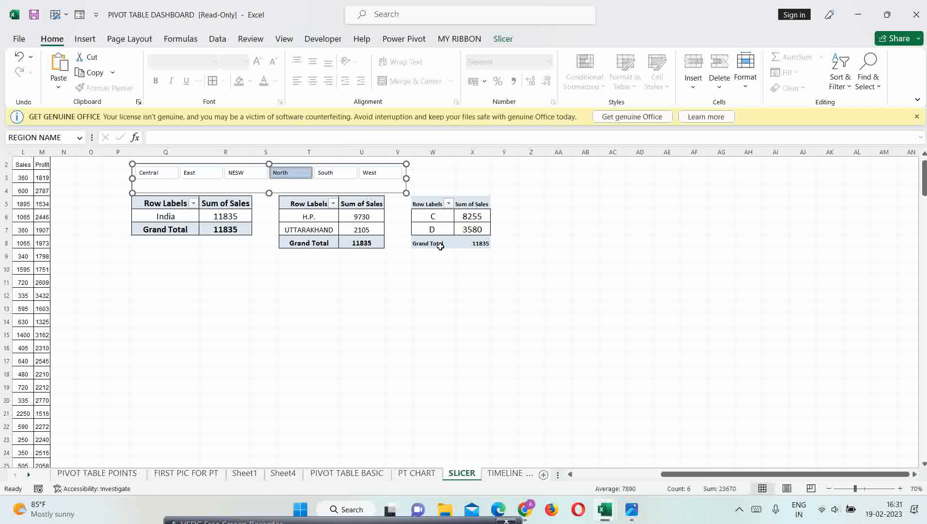
{"action": "left_click", "coordinate": [169, 173]}
{"action": "left_click", "coordinate": [363, 177]}
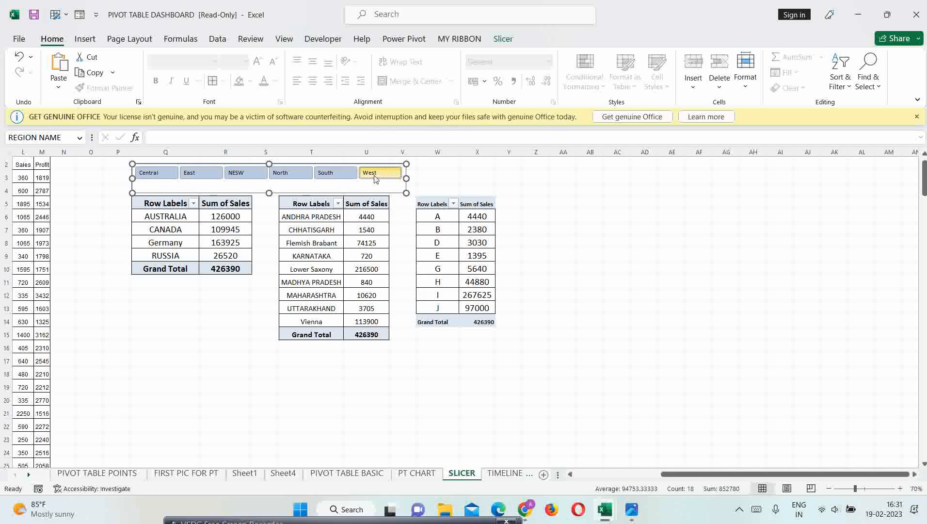
Step: Insert a BRAND slicer for the state pivot table
{"action": "left_click", "coordinate": [347, 230]}
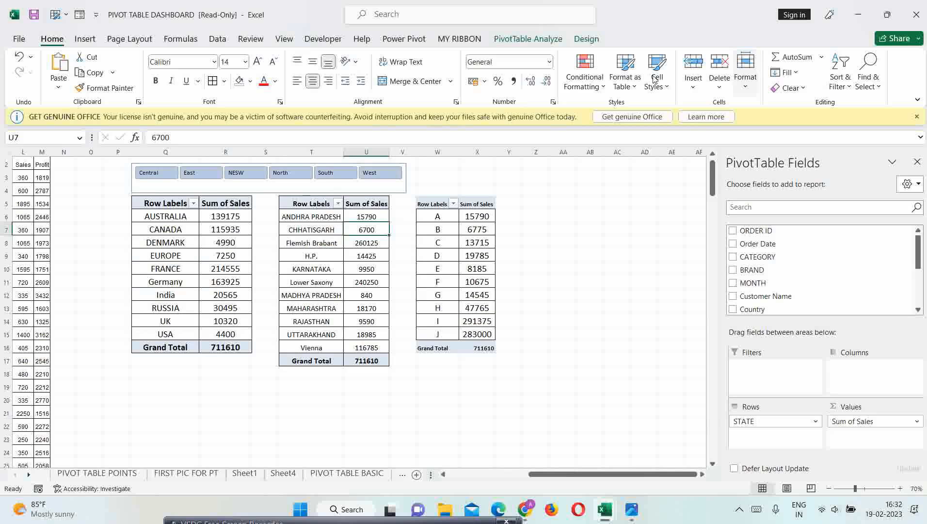
{"action": "left_click", "coordinate": [552, 42]}
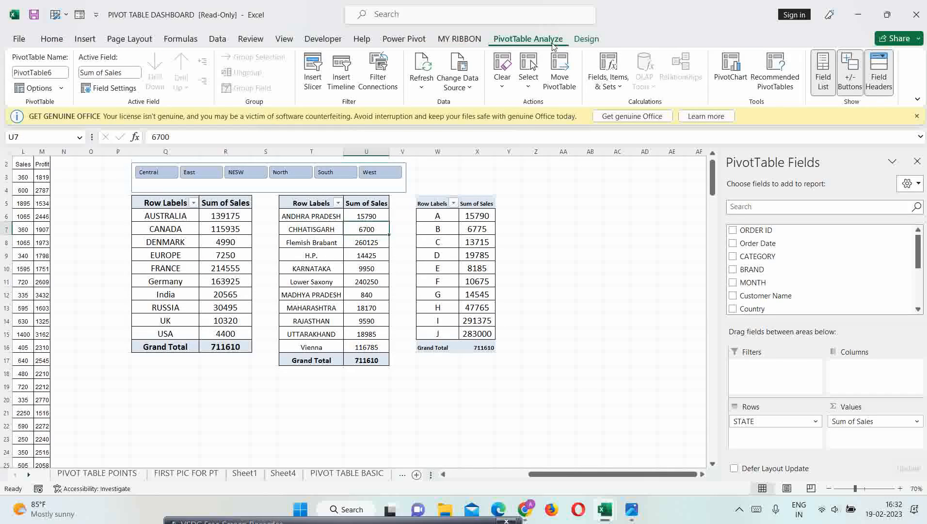
{"action": "left_click", "coordinate": [320, 81]}
{"action": "left_click_drag", "start_coordinate": [454, 123], "coordinate": [552, 174]}
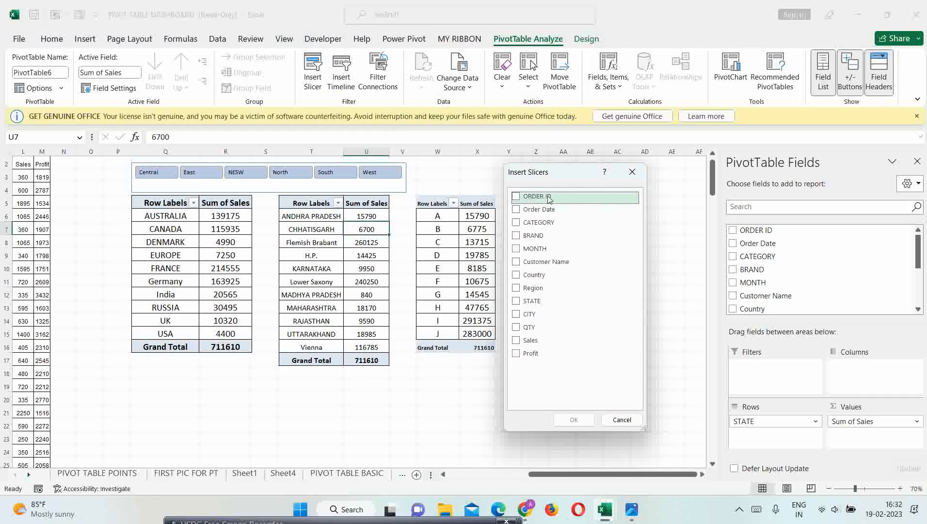
{"action": "left_click", "coordinate": [516, 240]}
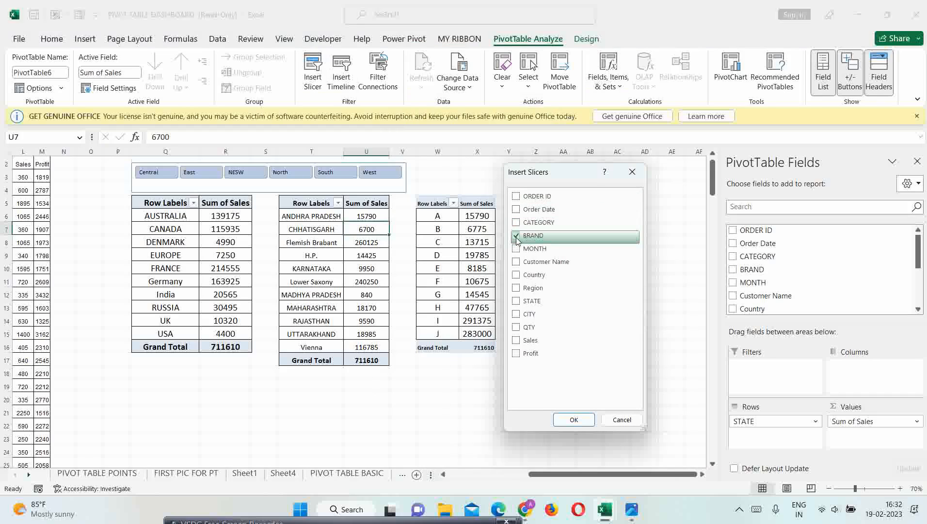
{"action": "left_click", "coordinate": [573, 420]}
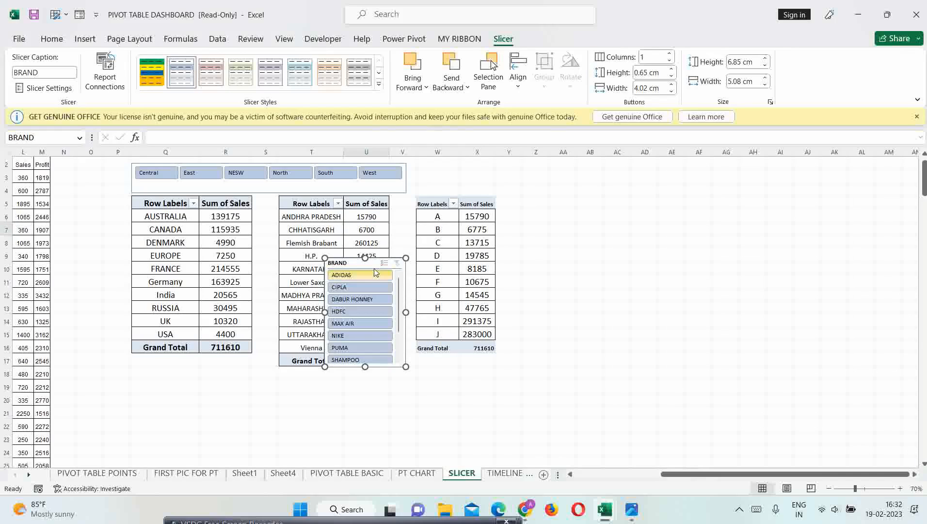
Step: Move the BRAND slicer between the state and city pivot tables, widen column V to make room, and narrow the slicer to about 4.48 cm
{"action": "left_click_drag", "start_coordinate": [378, 262], "coordinate": [433, 214]}
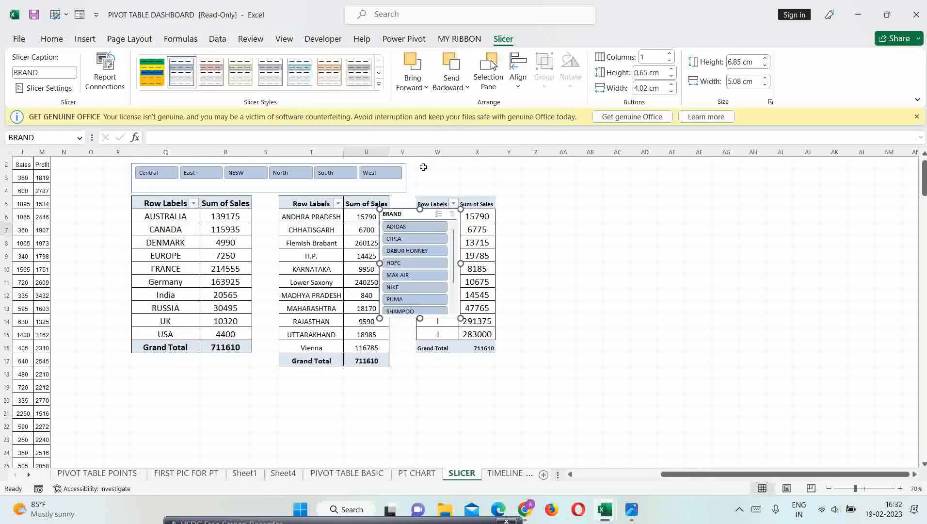
{"action": "left_click_drag", "start_coordinate": [417, 153], "coordinate": [457, 153]}
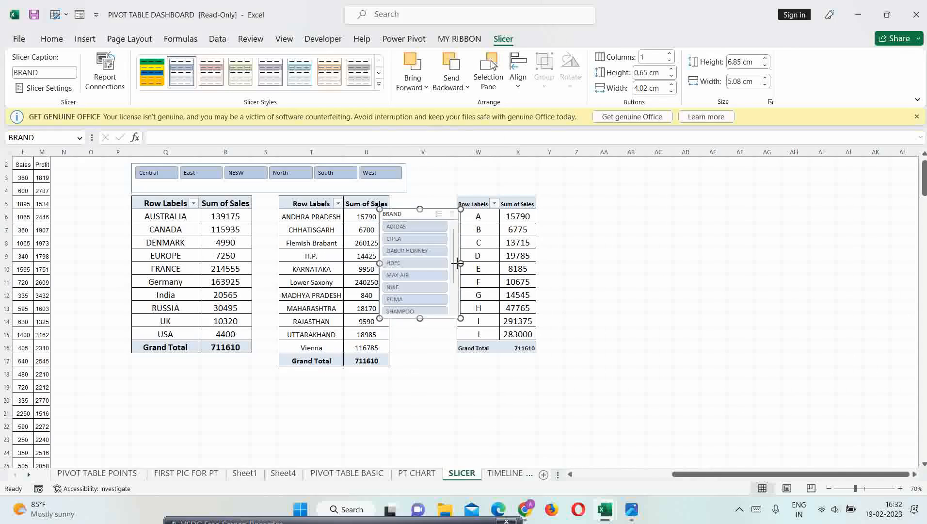
{"action": "left_click_drag", "start_coordinate": [450, 263], "coordinate": [452, 263]}
{"action": "left_click_drag", "start_coordinate": [410, 211], "coordinate": [419, 212]}
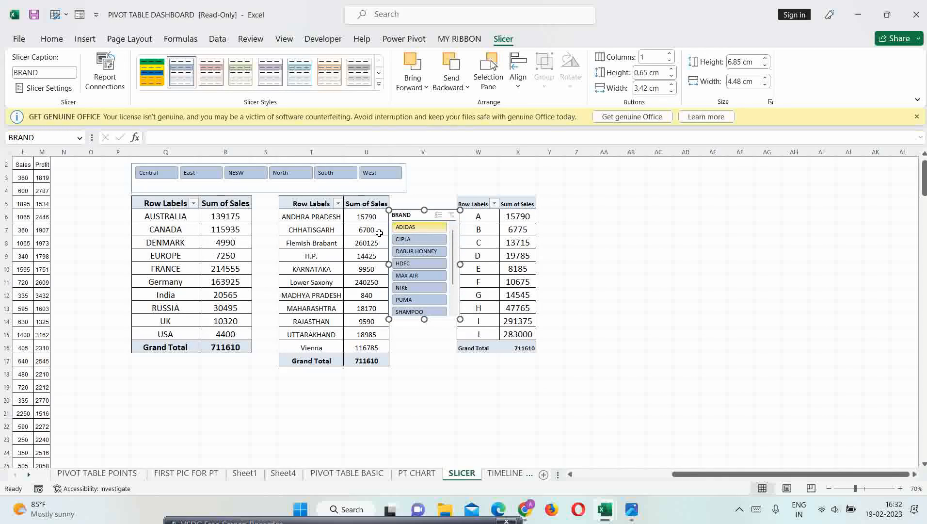
Step: Filter by East with the region slicer and by HDFC, NIKE and SHAMPOO in turn with the BRAND slicer, and clear the BRAND filter
{"action": "left_click", "coordinate": [216, 177]}
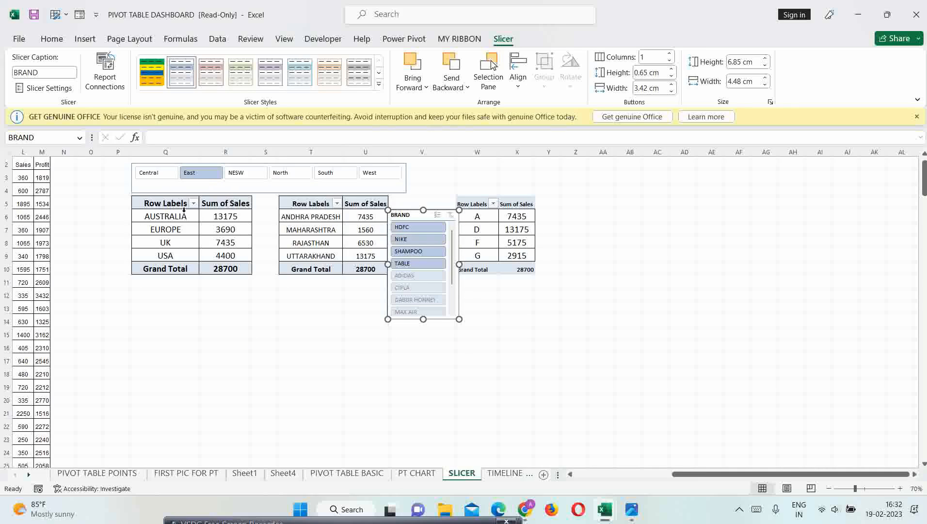
{"action": "left_click", "coordinate": [407, 229]}
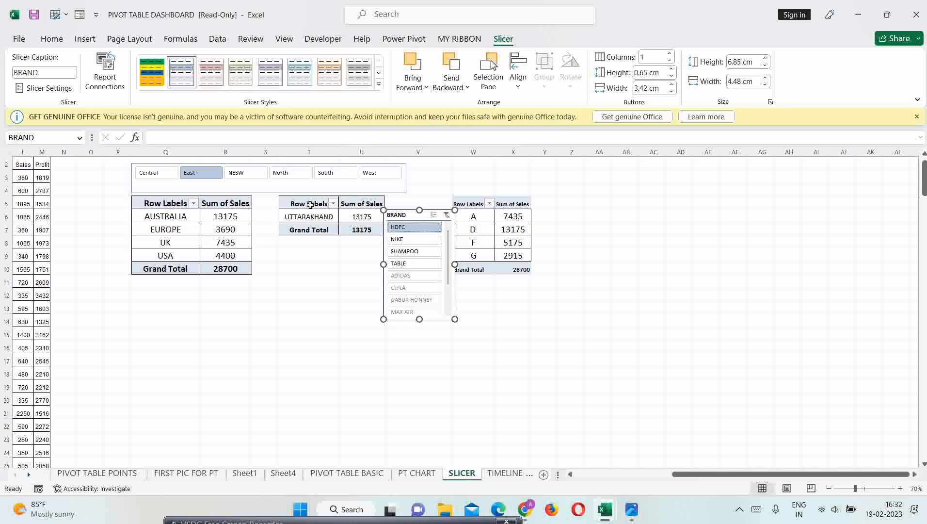
{"action": "left_click", "coordinate": [413, 240]}
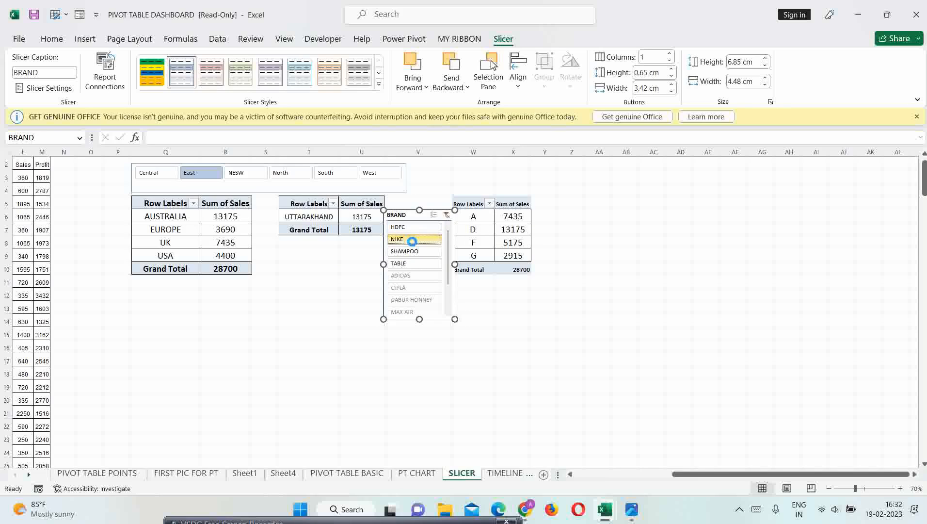
{"action": "left_click", "coordinate": [415, 254]}
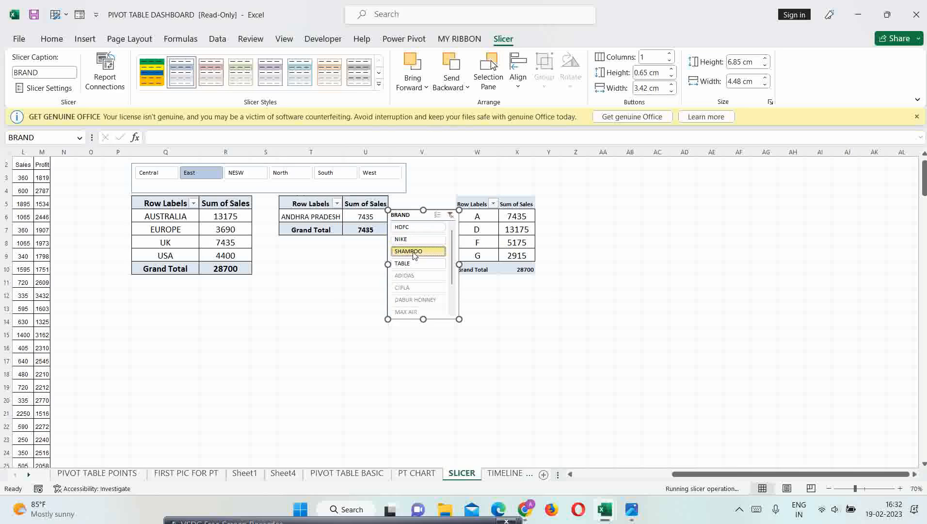
{"action": "left_click", "coordinate": [450, 215]}
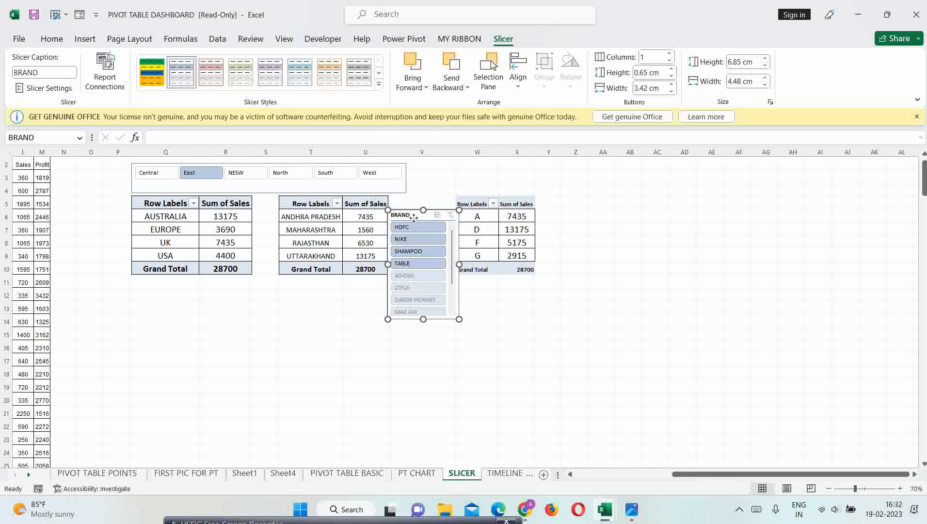
Step: Connect the BRAND slicer to PivotTable5 and PivotTable7 as well through its report connections
{"action": "right_click", "coordinate": [413, 217]}
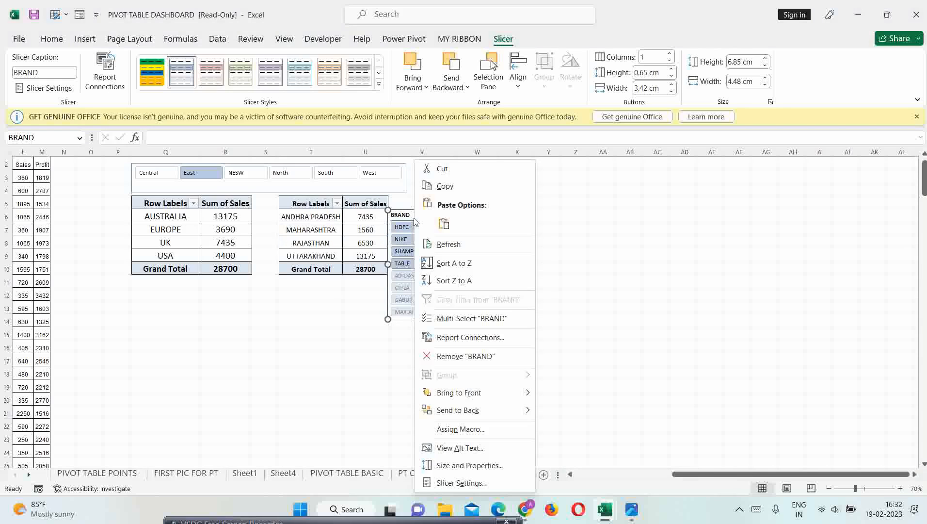
{"action": "left_click", "coordinate": [451, 339]}
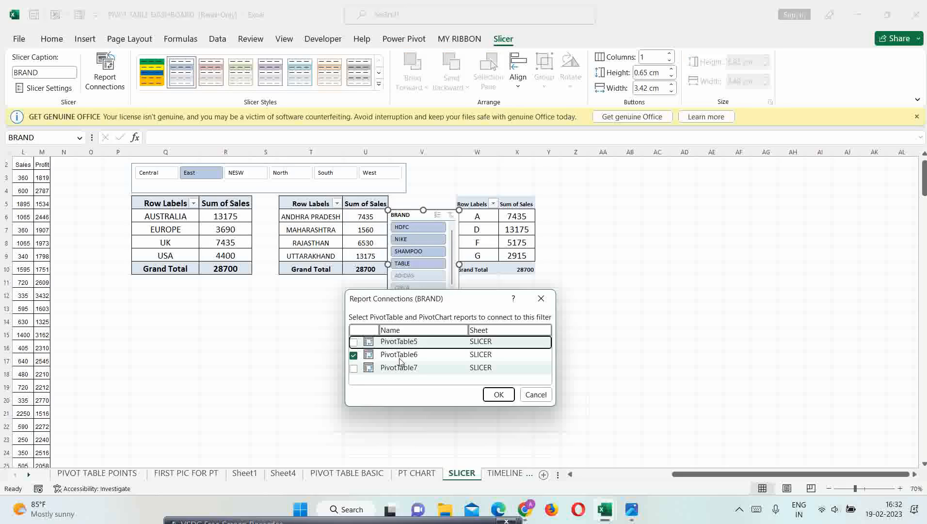
{"action": "left_click", "coordinate": [354, 342]}
{"action": "left_click", "coordinate": [353, 368]}
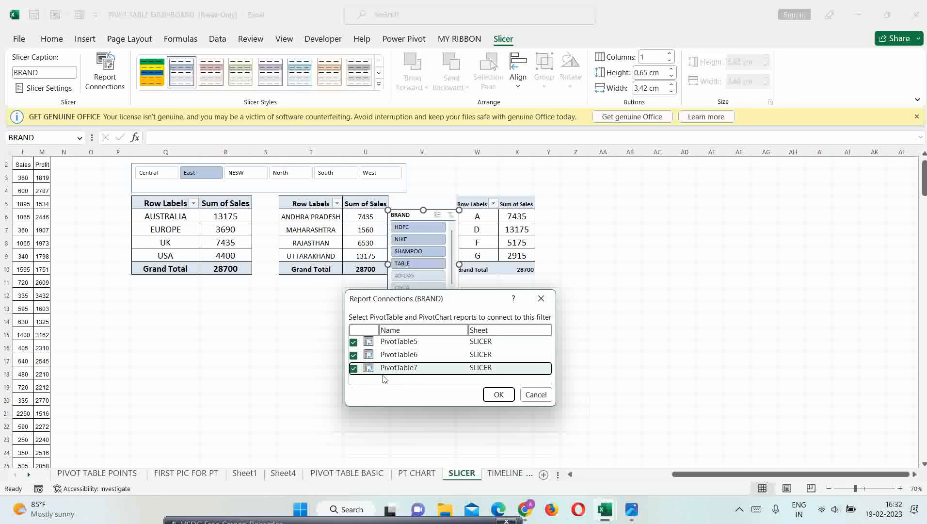
{"action": "left_click", "coordinate": [498, 395]}
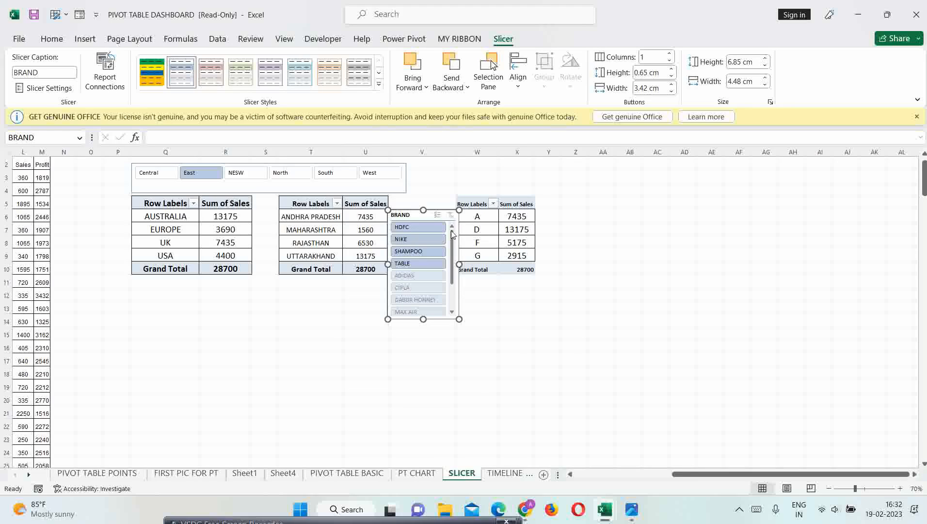
Step: Filter all three pivot tables by NIKE, SHAMPOO and TABLE in turn with the BRAND slicer, and clear its filter
{"action": "left_click", "coordinate": [413, 240]}
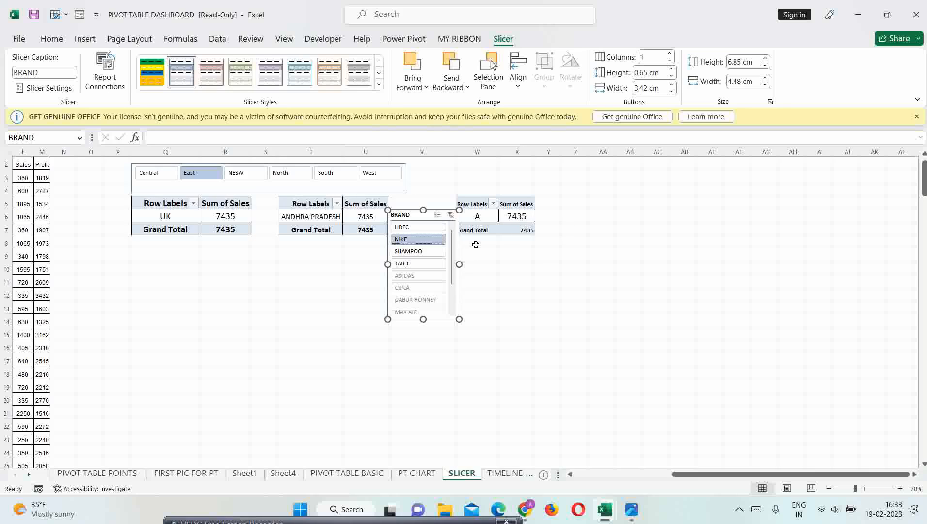
{"action": "left_click", "coordinate": [426, 253]}
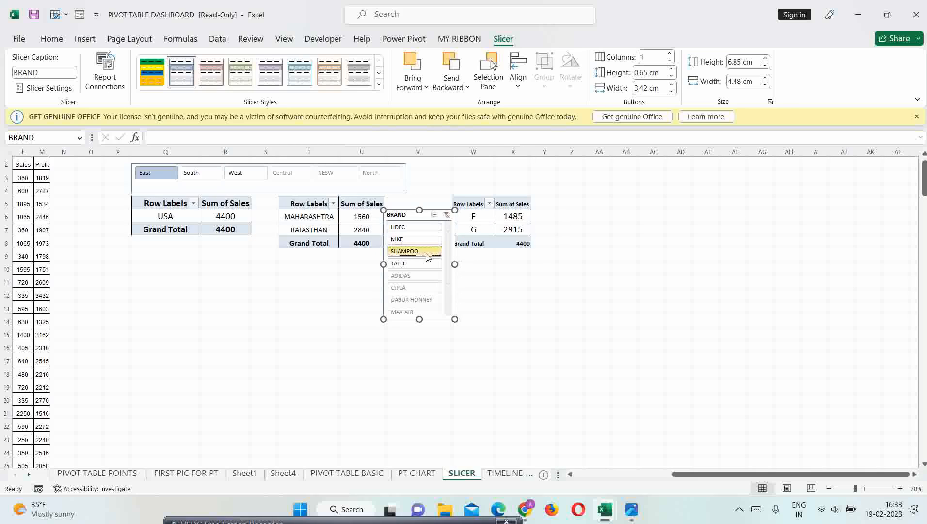
{"action": "left_click", "coordinate": [420, 265]}
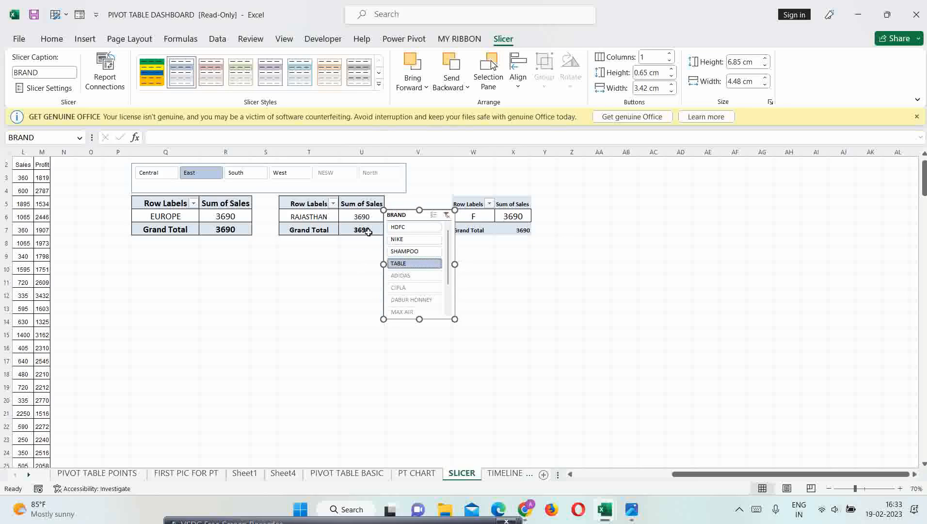
{"action": "left_click", "coordinate": [447, 216]}
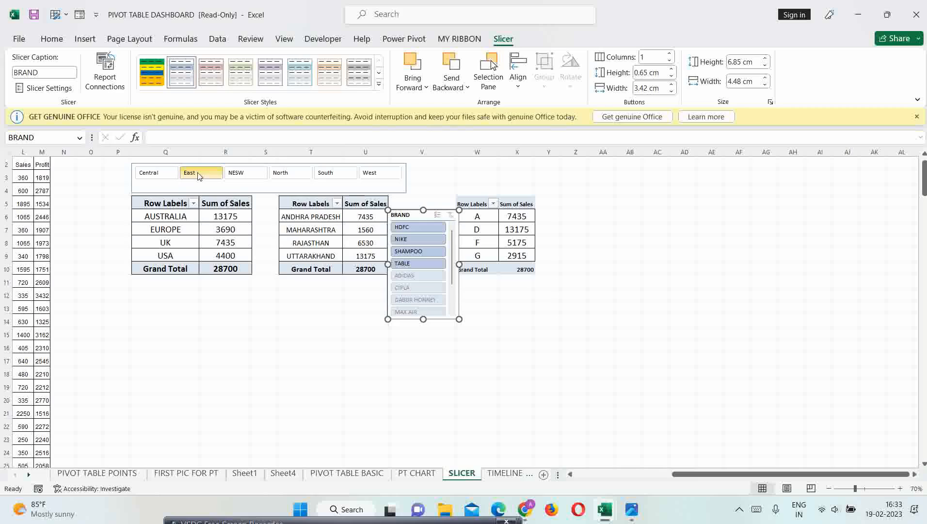
Step: Filter by North and by ADIDAS, DABUR HONNEY and NIKE in turn, and reset both slicers to all brands and all regions
{"action": "left_click", "coordinate": [296, 176]}
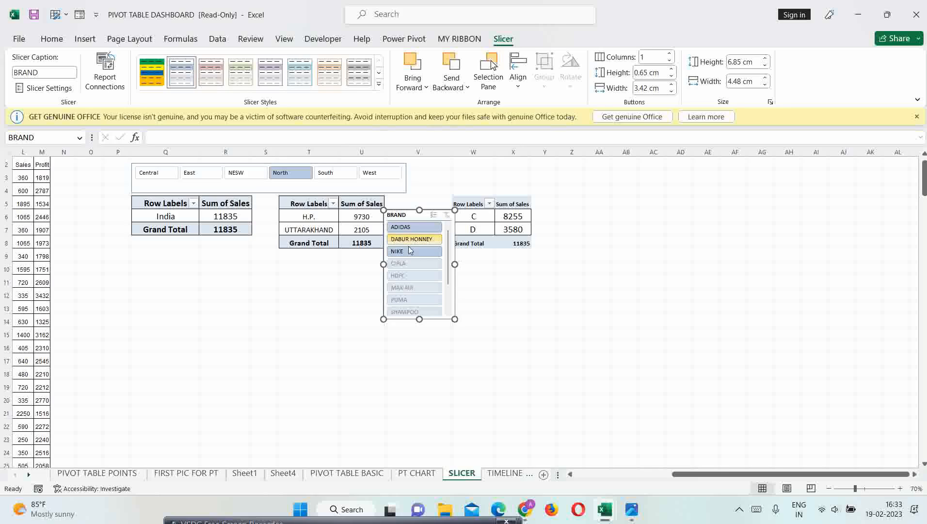
{"action": "left_click", "coordinate": [407, 228]}
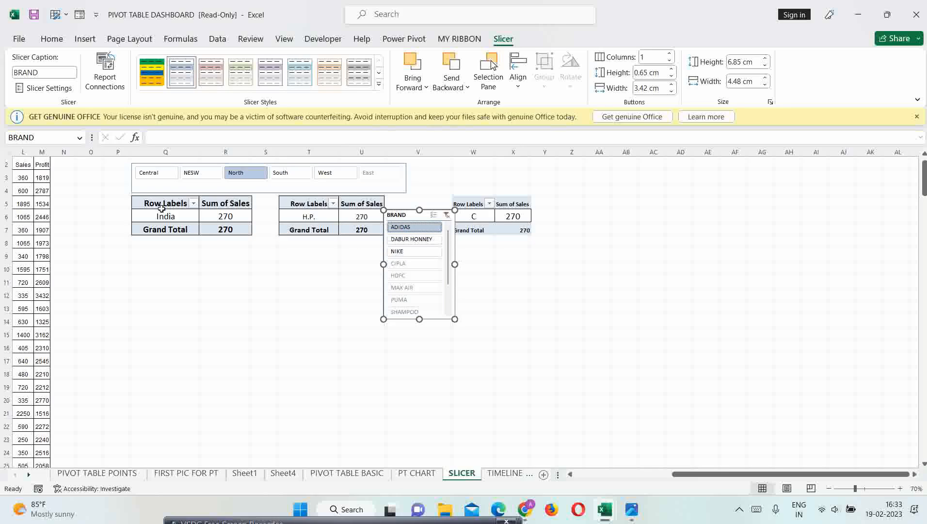
{"action": "left_click", "coordinate": [410, 240]}
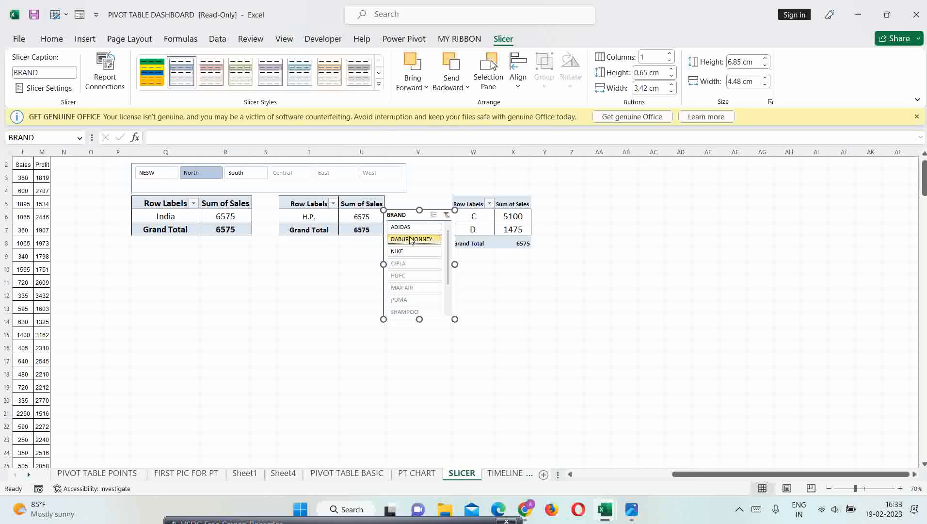
{"action": "left_click", "coordinate": [410, 251]}
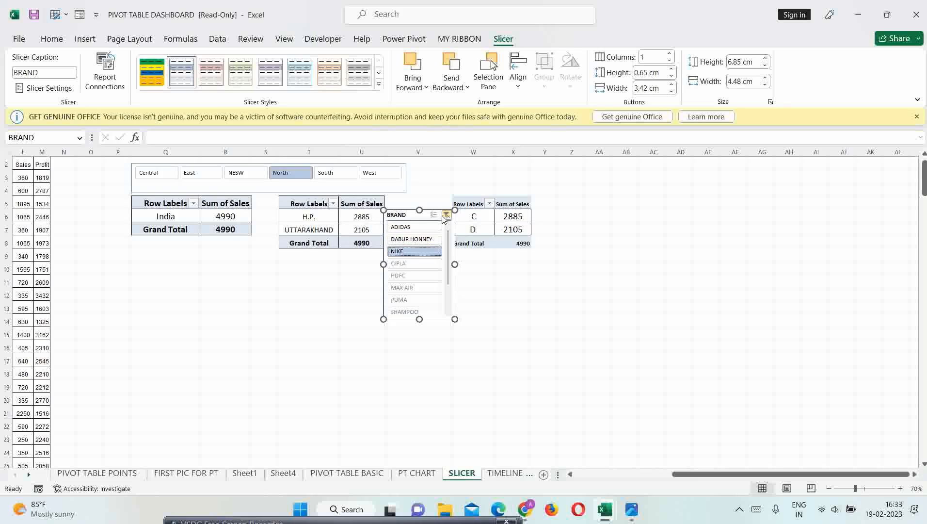
{"action": "left_click", "coordinate": [447, 216]}
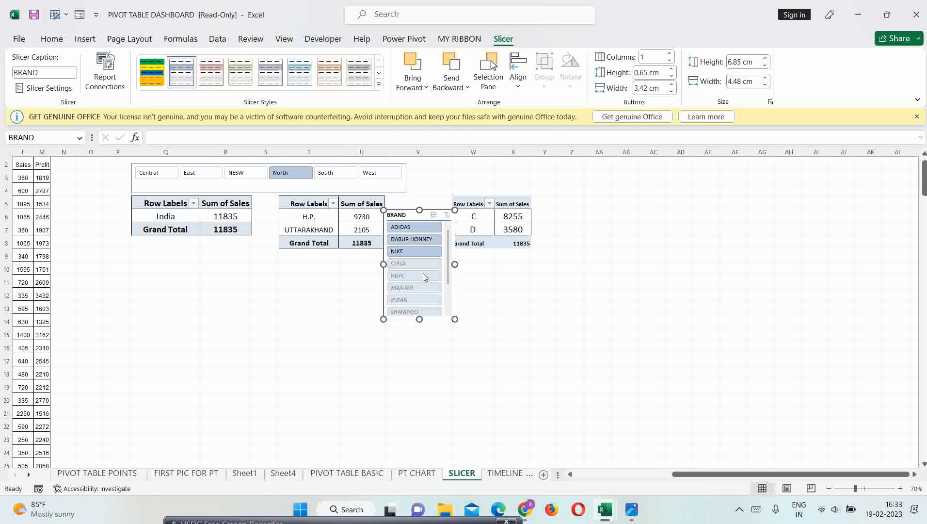
{"action": "left_click", "coordinate": [169, 175]}
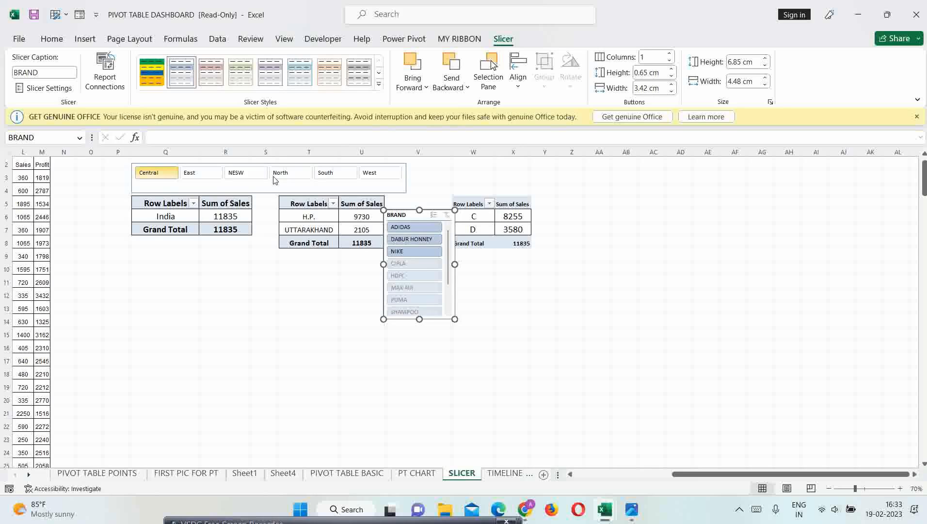
{"action": "left_click", "coordinate": [391, 176], "text": "shift"}
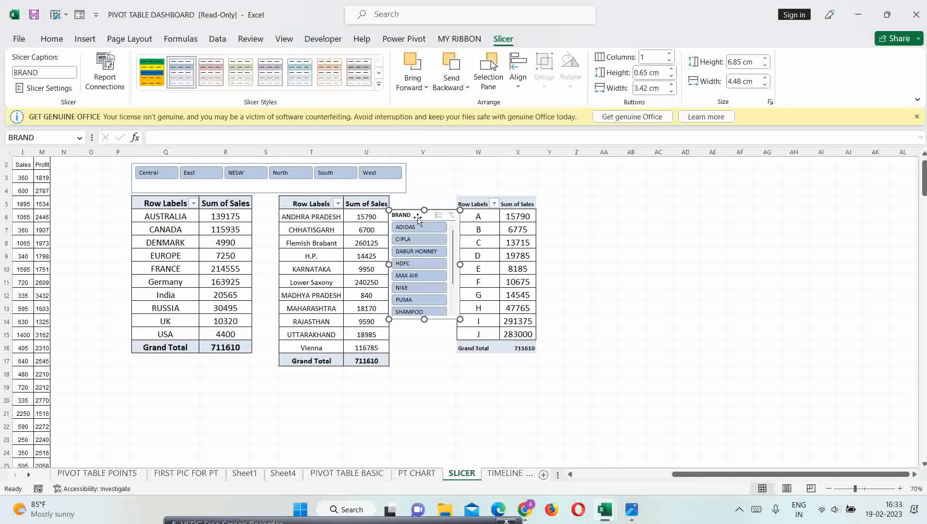
Step: Move the BRAND slicer up level with the pivot table headers and narrow it to about 4.21 cm
{"action": "left_click_drag", "start_coordinate": [420, 218], "coordinate": [419, 203]}
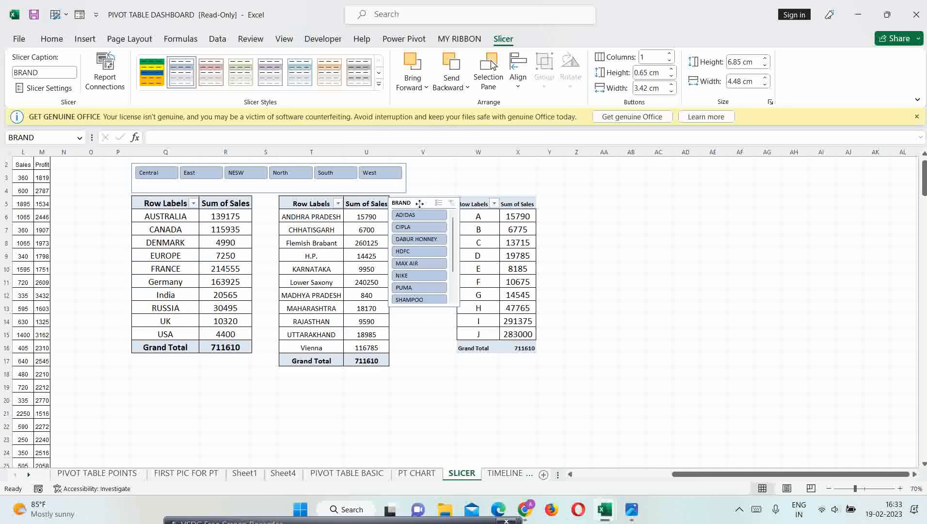
{"action": "left_click", "coordinate": [473, 204]}
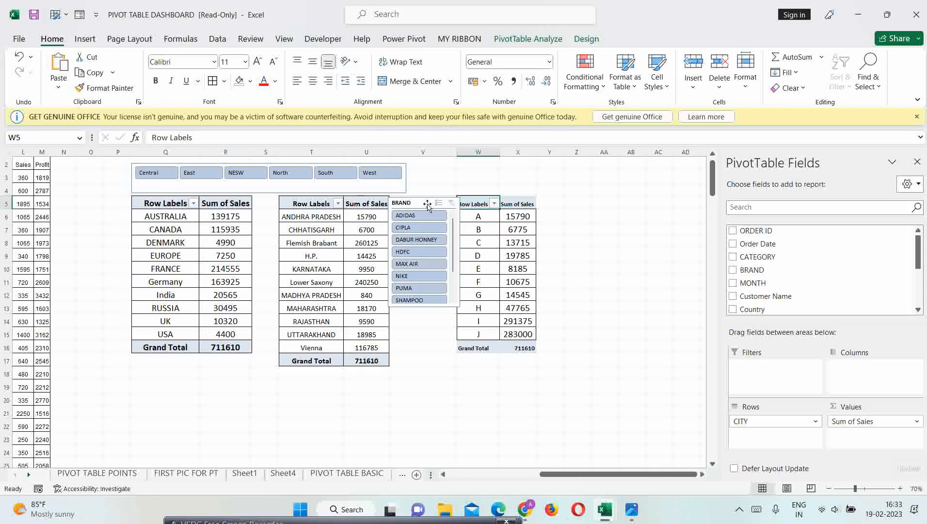
{"action": "left_click", "coordinate": [460, 251]}
{"action": "left_click_drag", "start_coordinate": [455, 252], "coordinate": [456, 252]}
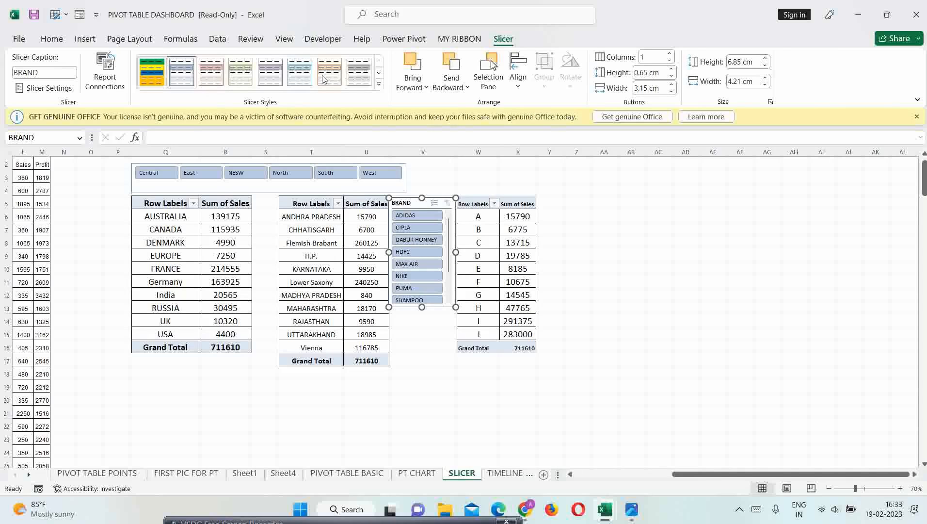
Step: Look over the slicer styles, and move the BRAND slicer up so it overlaps the West end of the region slicer
{"action": "left_click", "coordinate": [379, 84]}
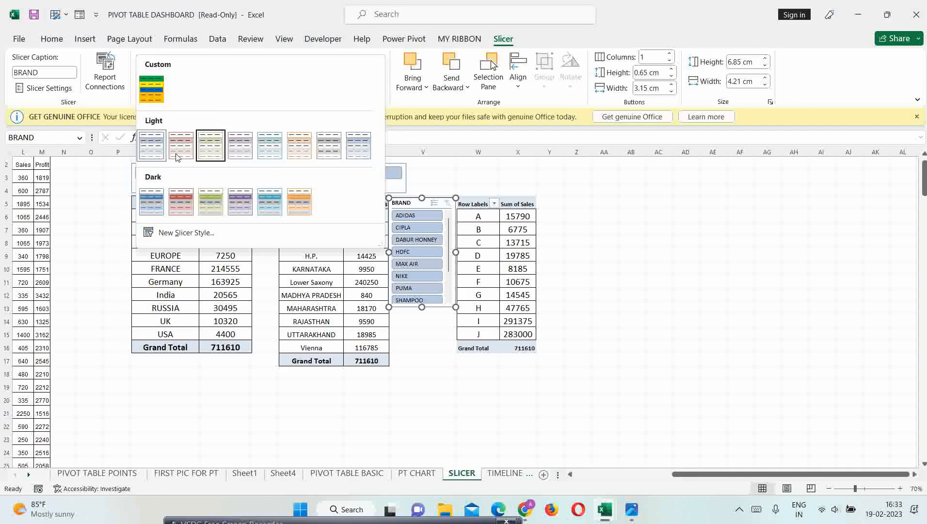
{"action": "left_click", "coordinate": [435, 159]}
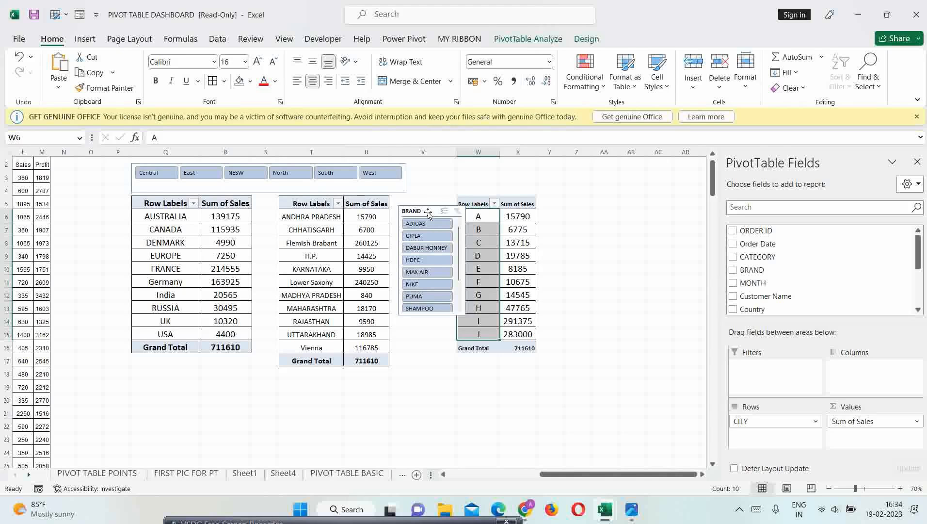
{"action": "left_click", "coordinate": [428, 213]}
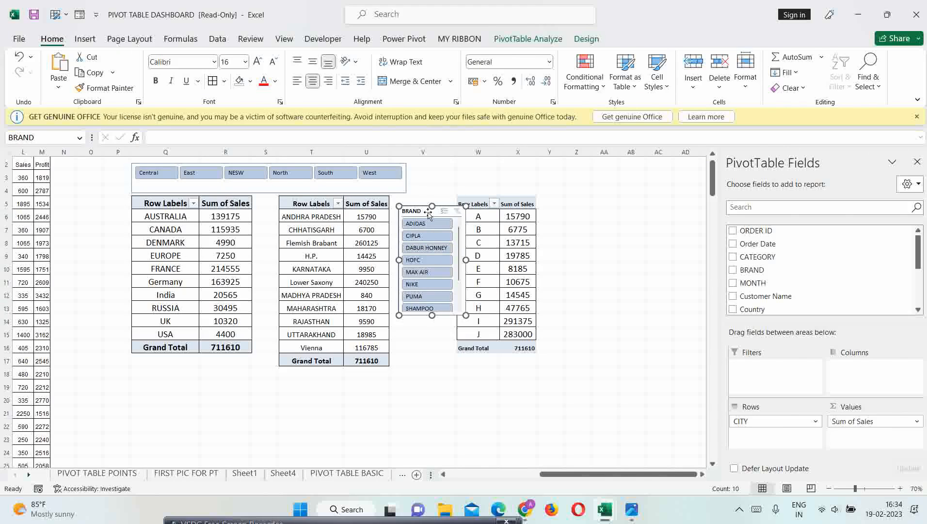
{"action": "left_click_drag", "start_coordinate": [429, 212], "coordinate": [413, 181]}
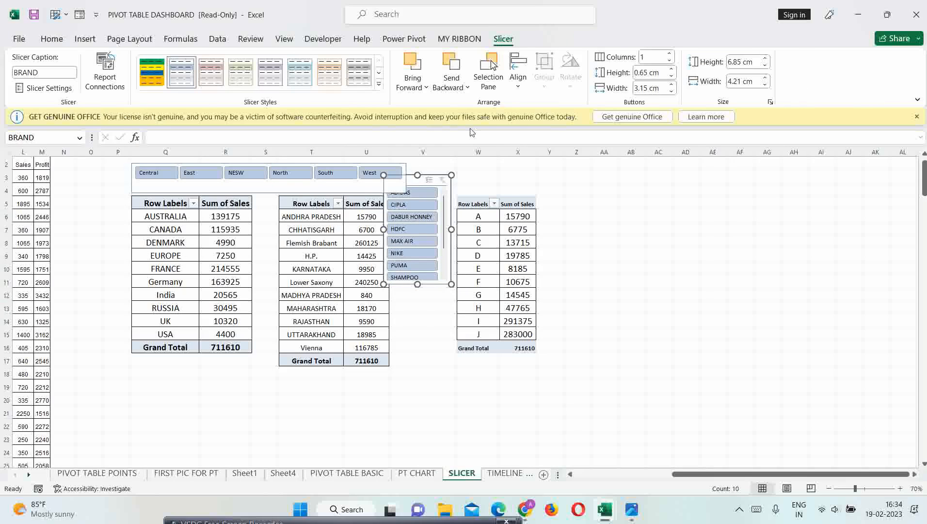
Step: Send the BRAND slicer backward, and bring it forward and to the front of the overlapping region slicer
{"action": "left_click", "coordinate": [457, 85]}
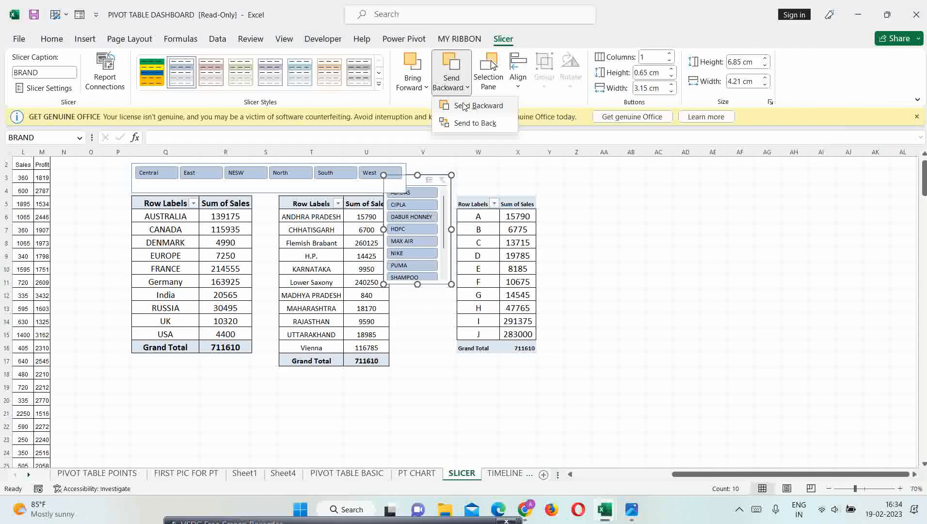
{"action": "left_click", "coordinate": [463, 106]}
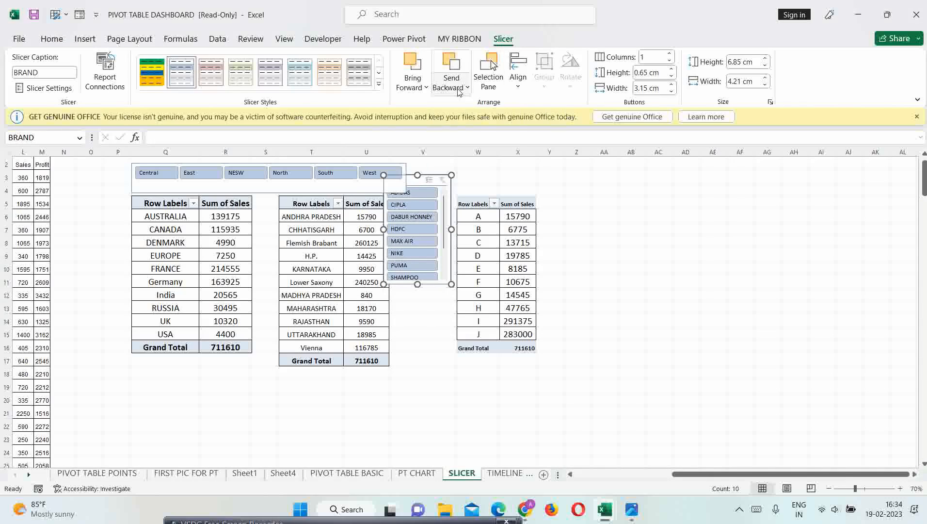
{"action": "left_click", "coordinate": [413, 85]}
{"action": "left_click", "coordinate": [435, 106]}
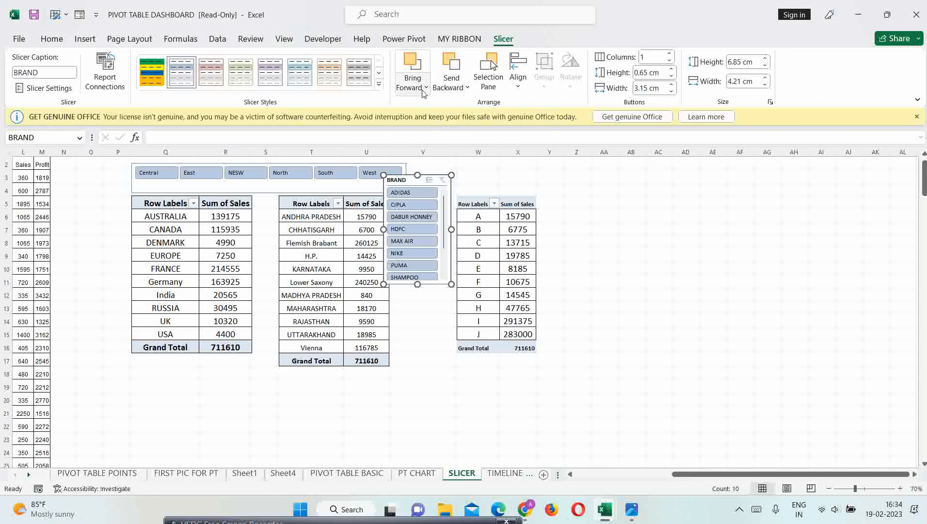
{"action": "left_click", "coordinate": [424, 89]}
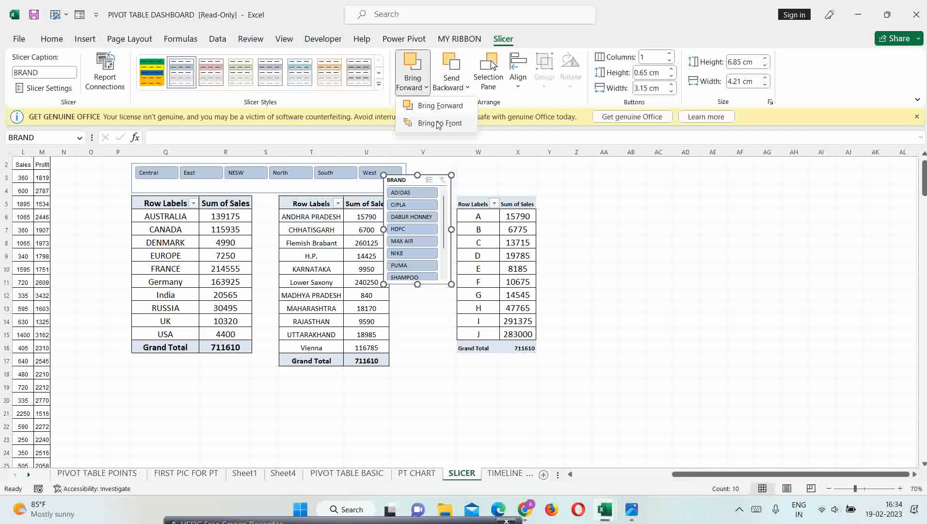
{"action": "left_click", "coordinate": [438, 123]}
Step: Send the BRAND slicer backward, move it down between the state and city pivot tables, and lengthen it to about 9.76 cm
{"action": "left_click", "coordinate": [452, 85]}
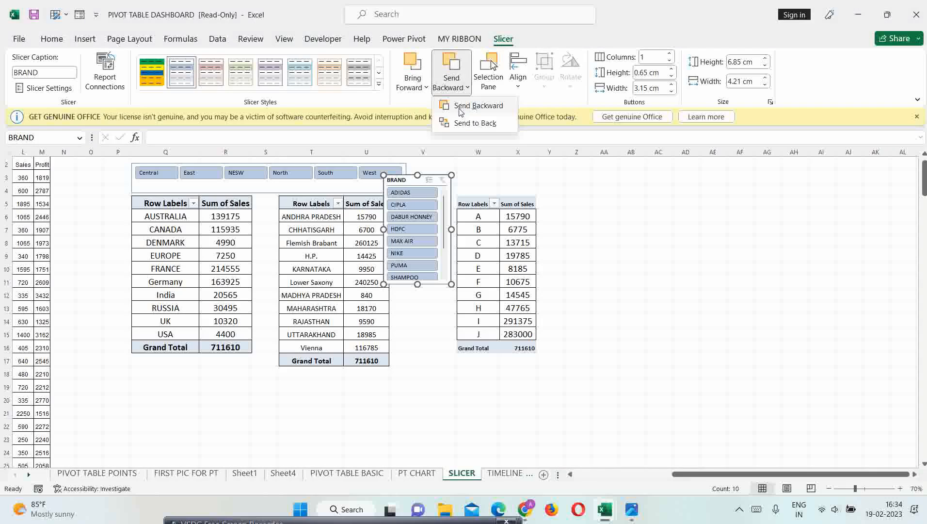
{"action": "left_click", "coordinate": [464, 107]}
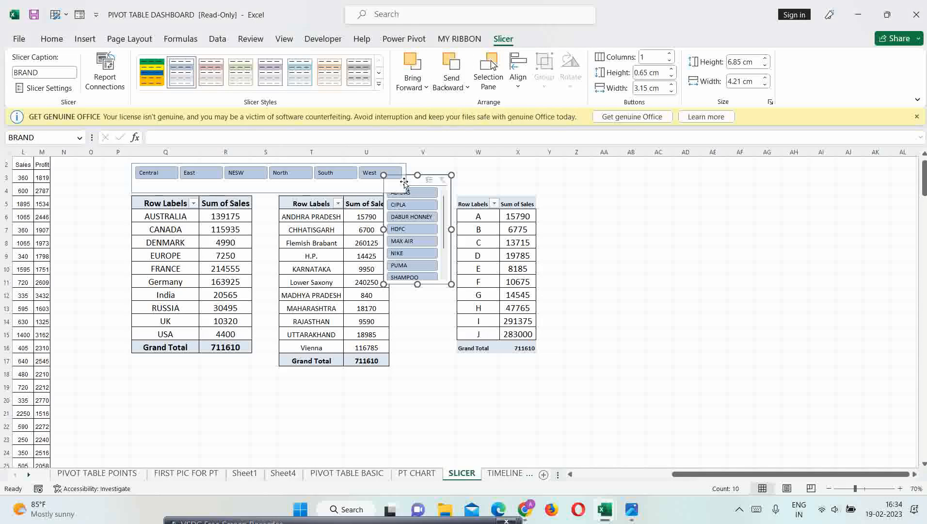
{"action": "left_click_drag", "start_coordinate": [415, 182], "coordinate": [418, 214]}
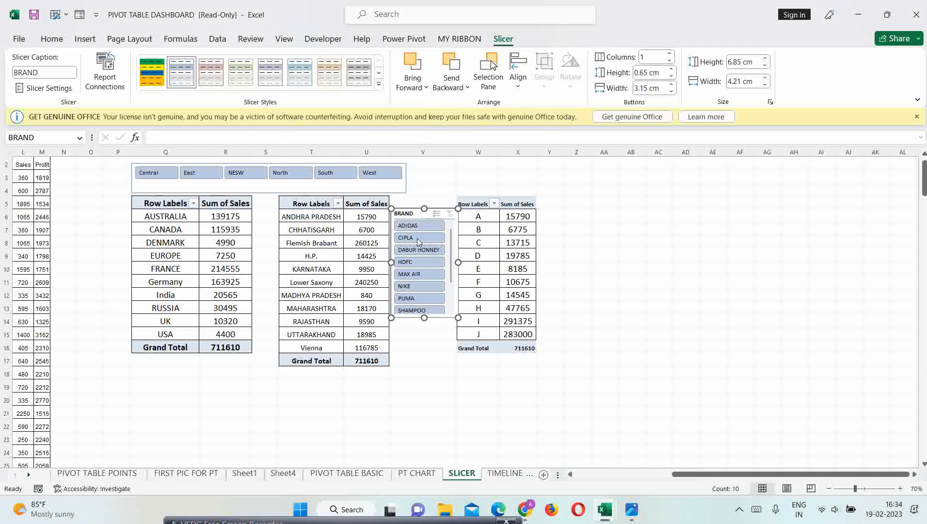
{"action": "left_click_drag", "start_coordinate": [420, 318], "coordinate": [424, 364]}
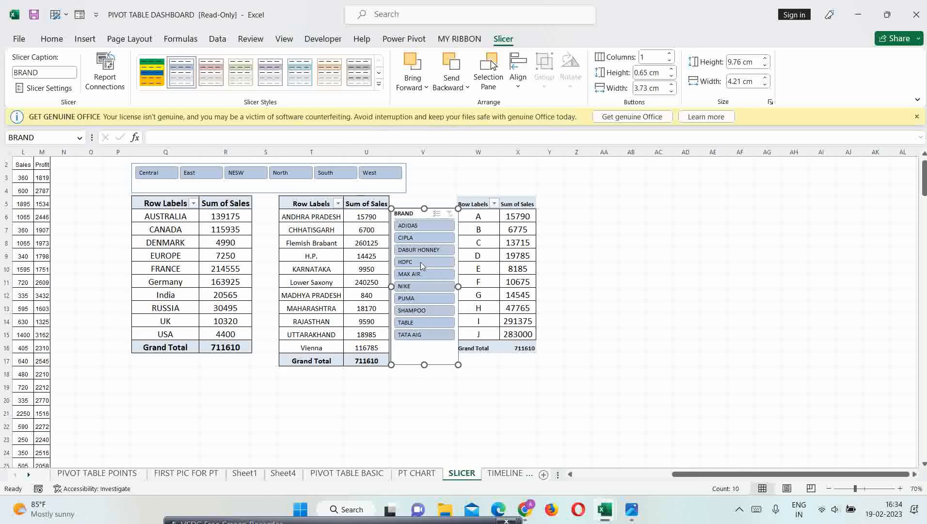
{"action": "left_click", "coordinate": [274, 189]}
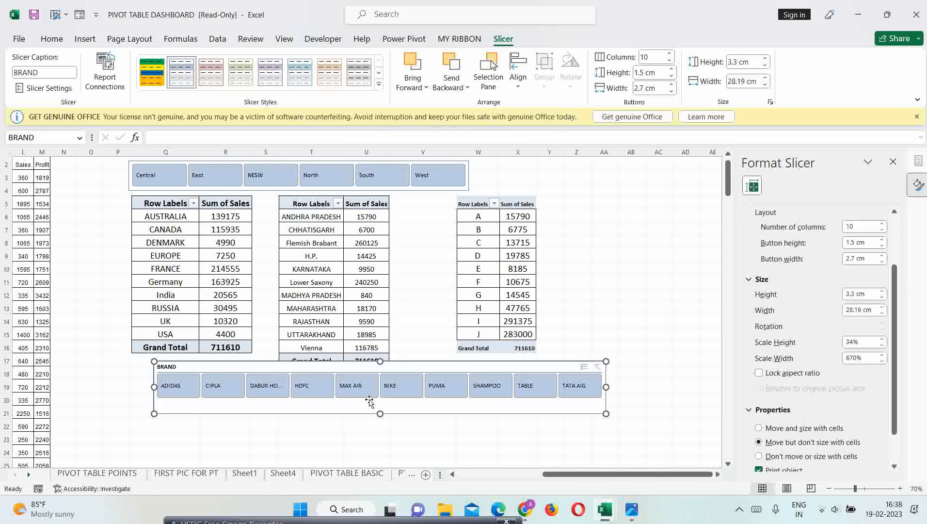
Step: Move the BRAND slicer just below the pivot tables, and try light orange, light purple and dark red slicer styles on it
{"action": "left_click_drag", "start_coordinate": [374, 373], "coordinate": [362, 386]}
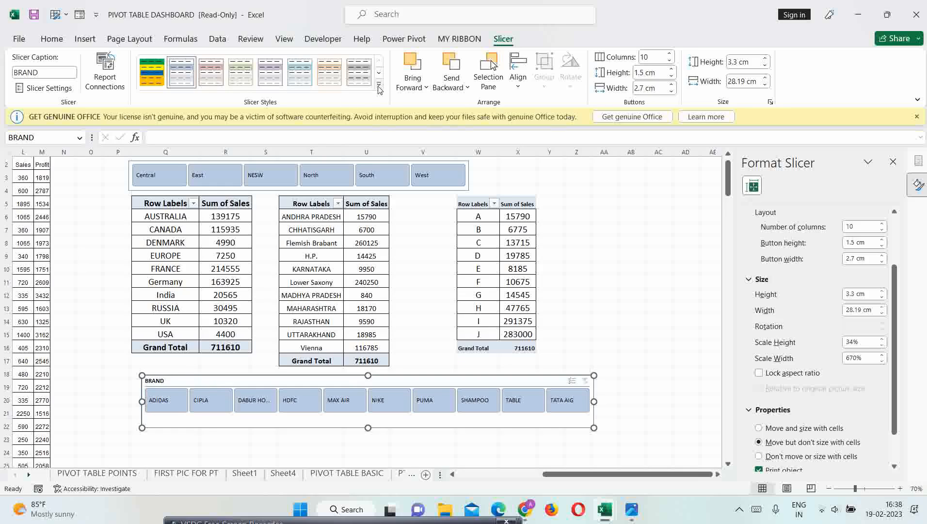
{"action": "left_click", "coordinate": [343, 76]}
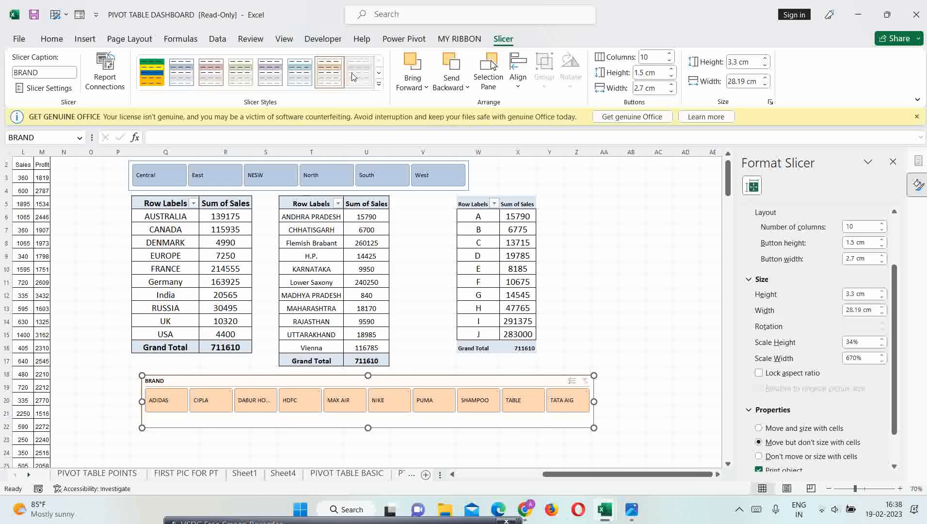
{"action": "left_click", "coordinate": [298, 73]}
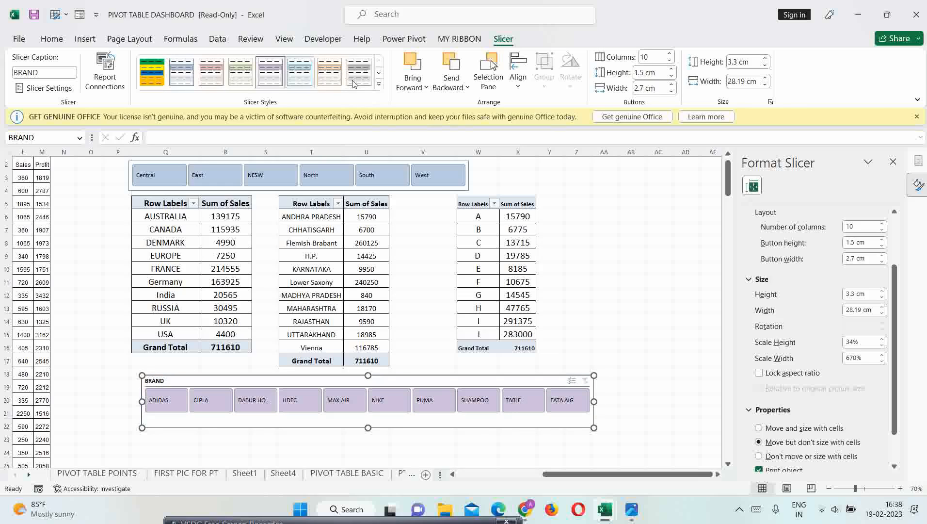
{"action": "left_click", "coordinate": [270, 74]}
{"action": "left_click", "coordinate": [379, 84]}
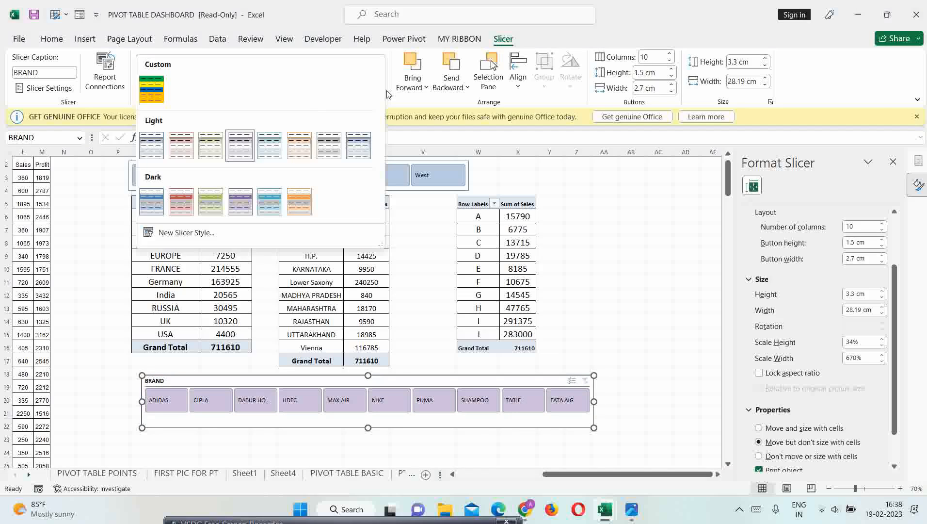
{"action": "left_click", "coordinate": [190, 202]}
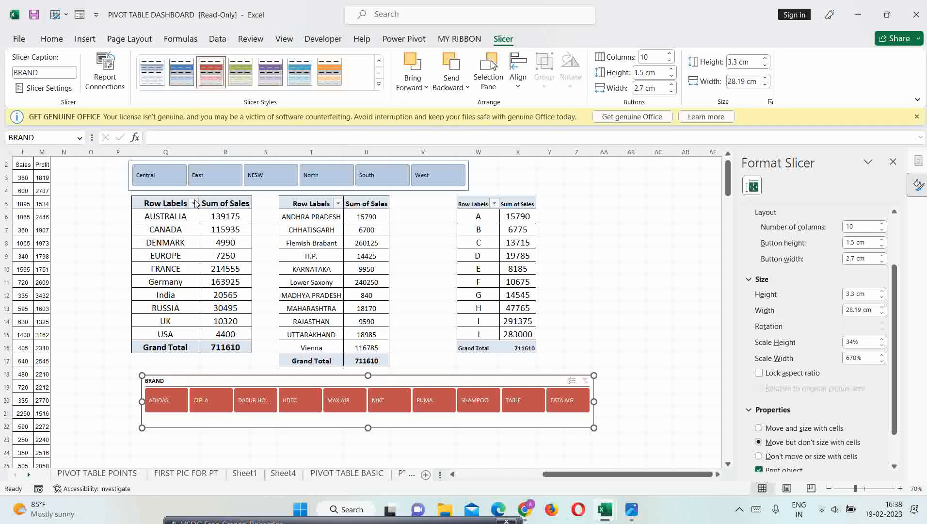
Step: Restyle the BRAND slicer in light green, light teal and finally light orange
{"action": "left_click", "coordinate": [378, 85]}
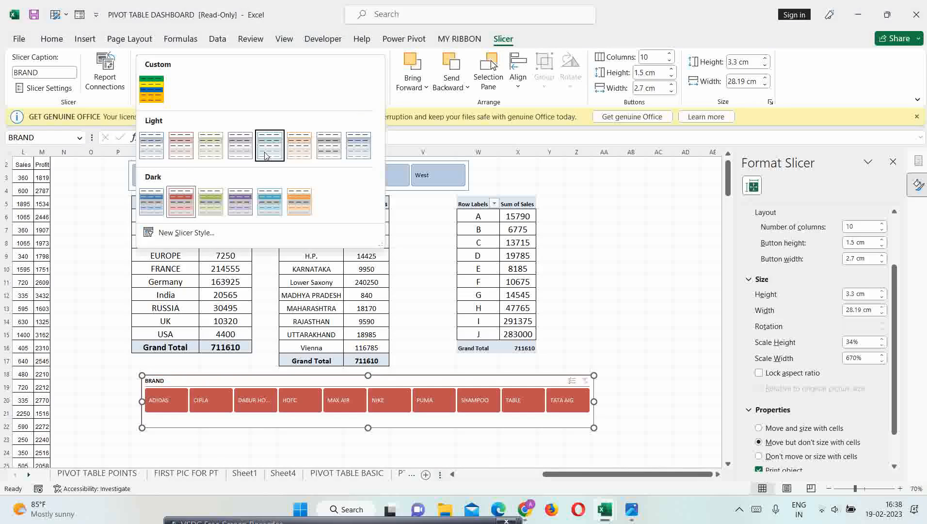
{"action": "left_click", "coordinate": [205, 154]}
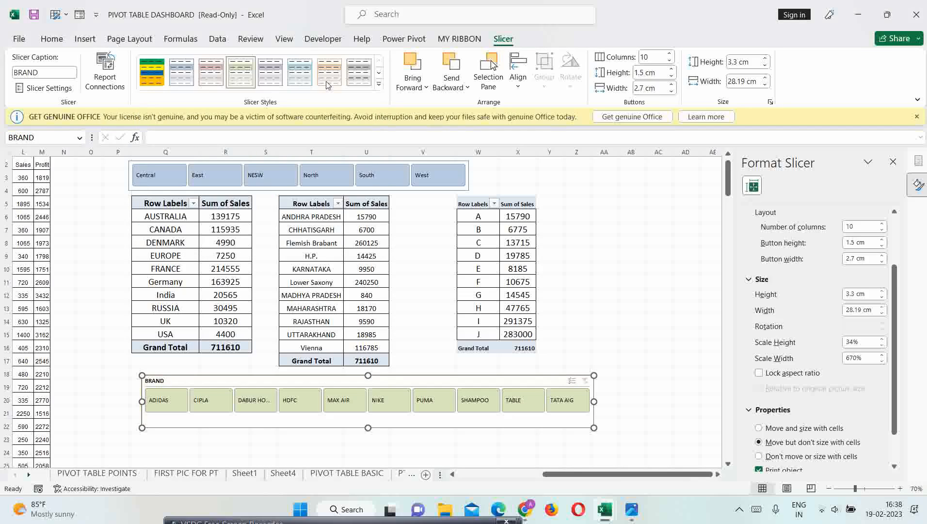
{"action": "left_click", "coordinate": [271, 72]}
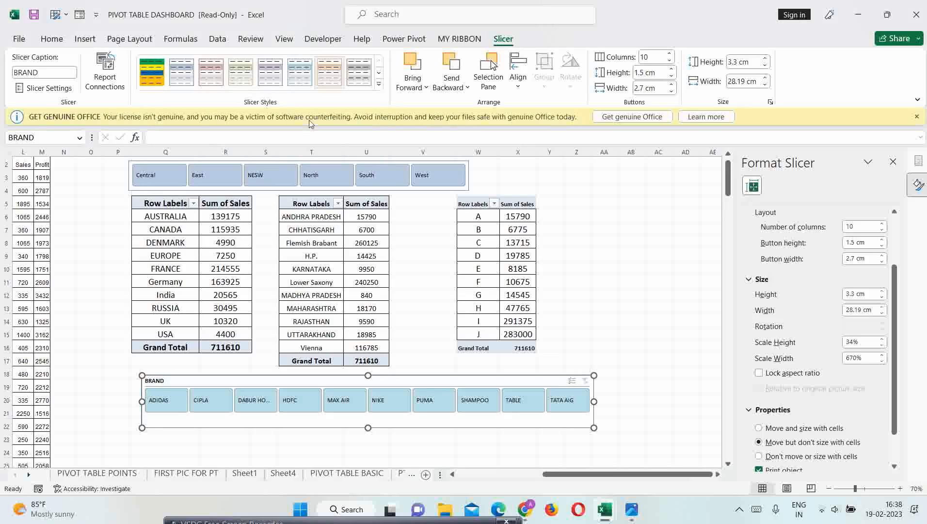
{"action": "left_click", "coordinate": [329, 72]}
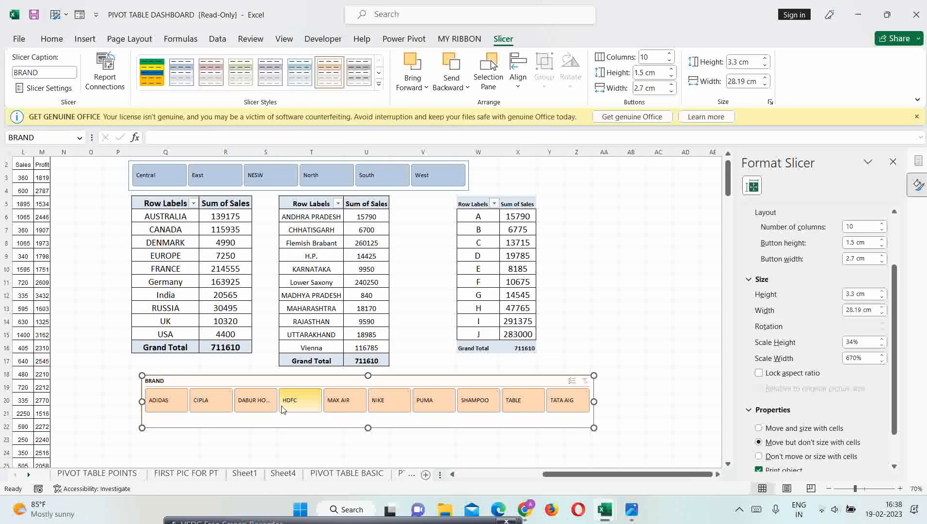
Step: Filter the pivot tables by HDFC, MAX AIR and NIKE in turn, and reset the BRAND slicer to all brands
{"action": "left_click", "coordinate": [303, 402]}
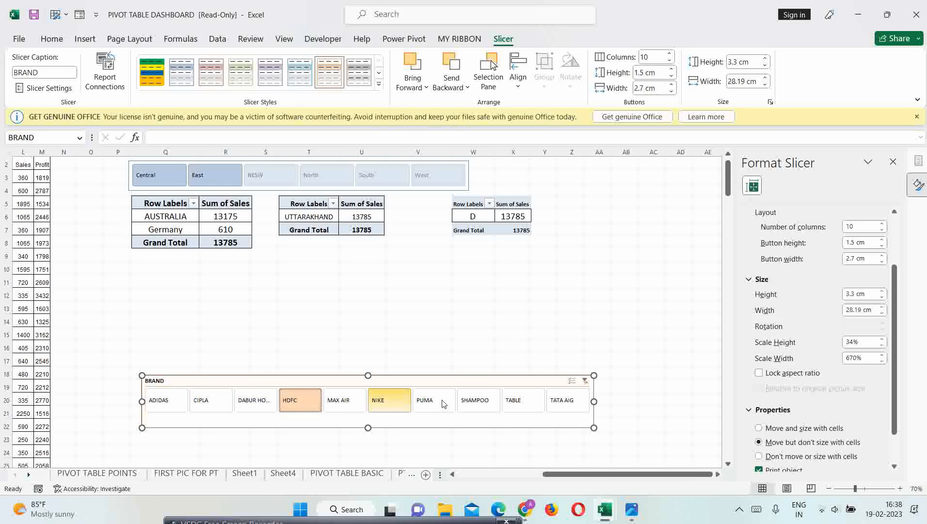
{"action": "left_click", "coordinate": [354, 407]}
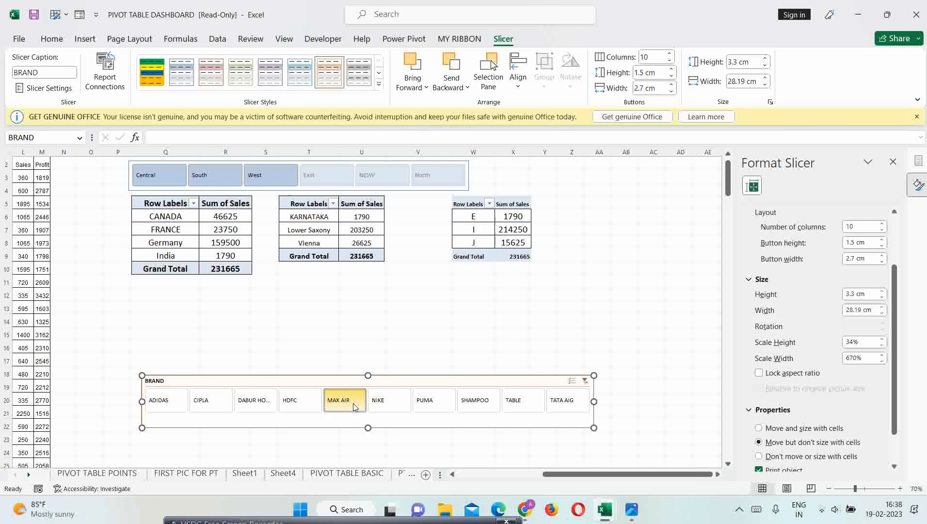
{"action": "left_click", "coordinate": [380, 407]}
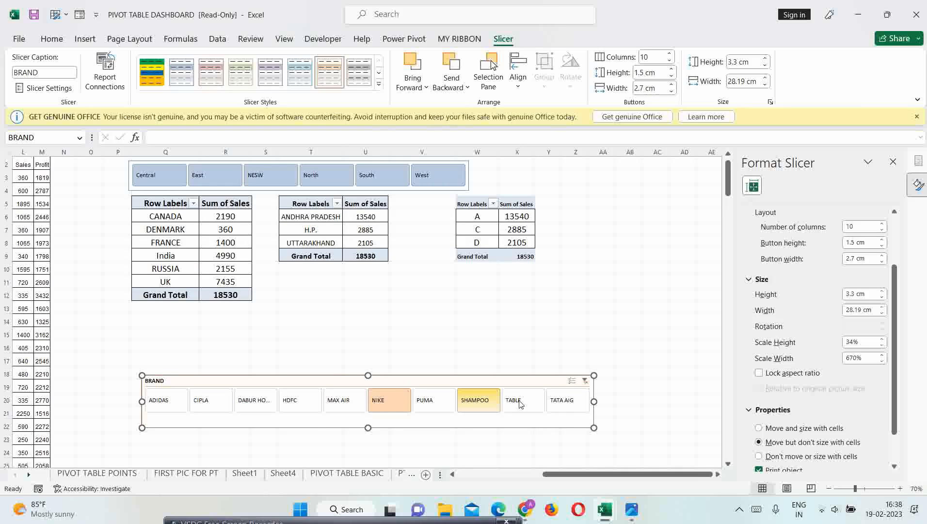
{"action": "left_click", "coordinate": [584, 382]}
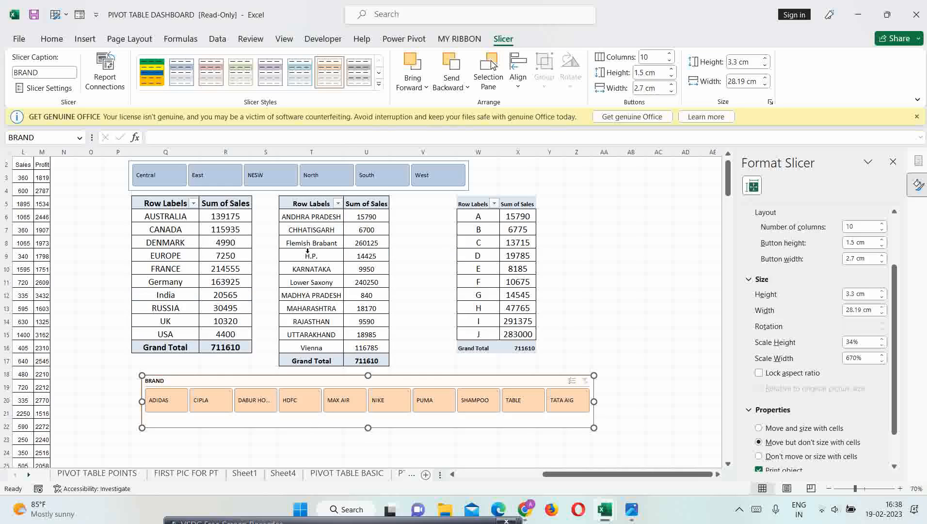
Step: Delete the existing custom green, blue and yellow slicer style
{"action": "left_click", "coordinate": [379, 83]}
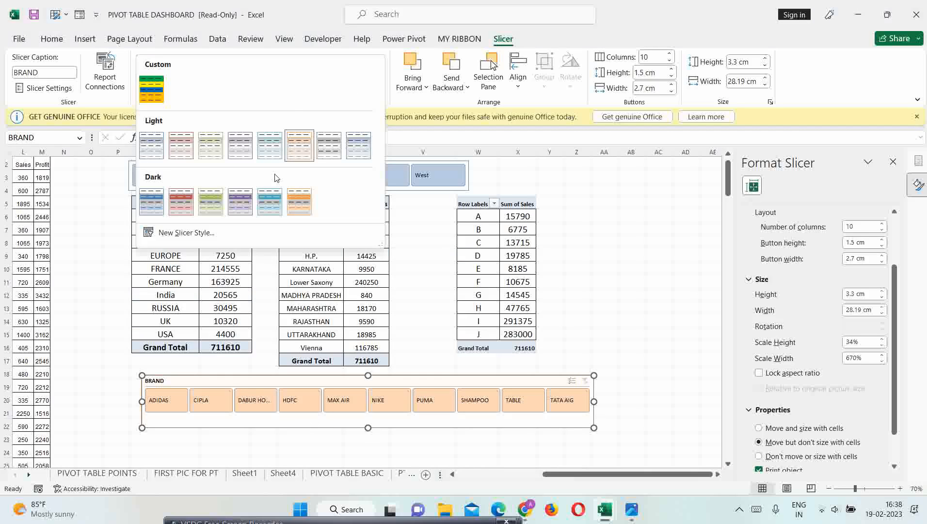
{"action": "right_click", "coordinate": [160, 97]}
{"action": "left_click", "coordinate": [181, 136]}
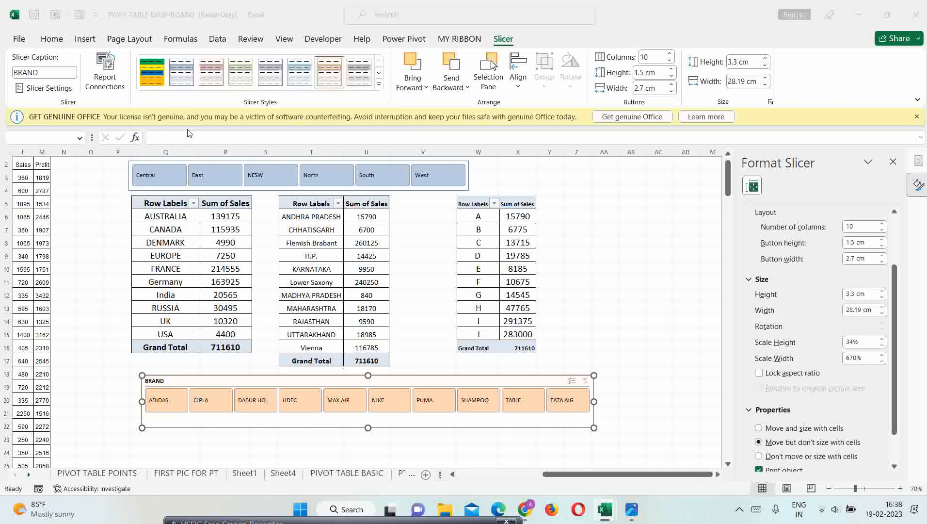
{"action": "left_click", "coordinate": [448, 286]}
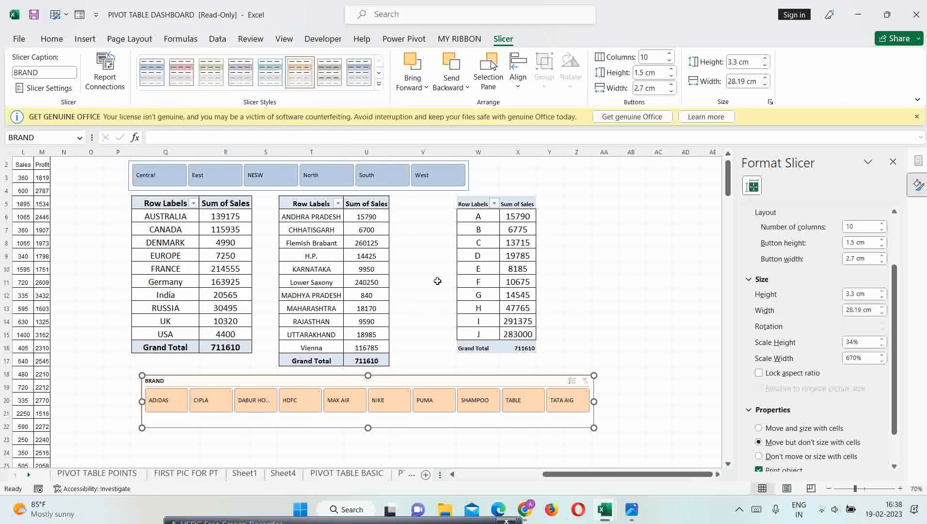
Step: Create a new slicer style named PIVOT TABEL SLICER
{"action": "left_click", "coordinate": [378, 84]}
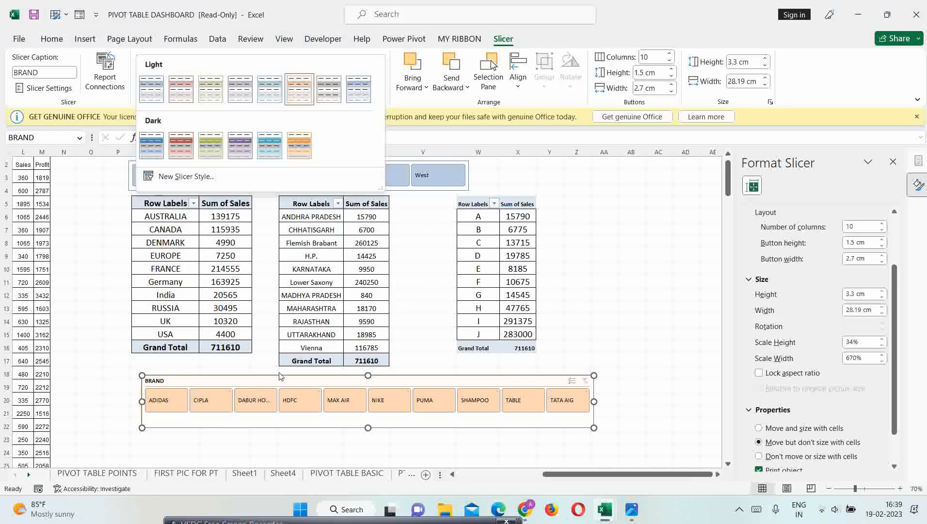
{"action": "left_click", "coordinate": [180, 176]}
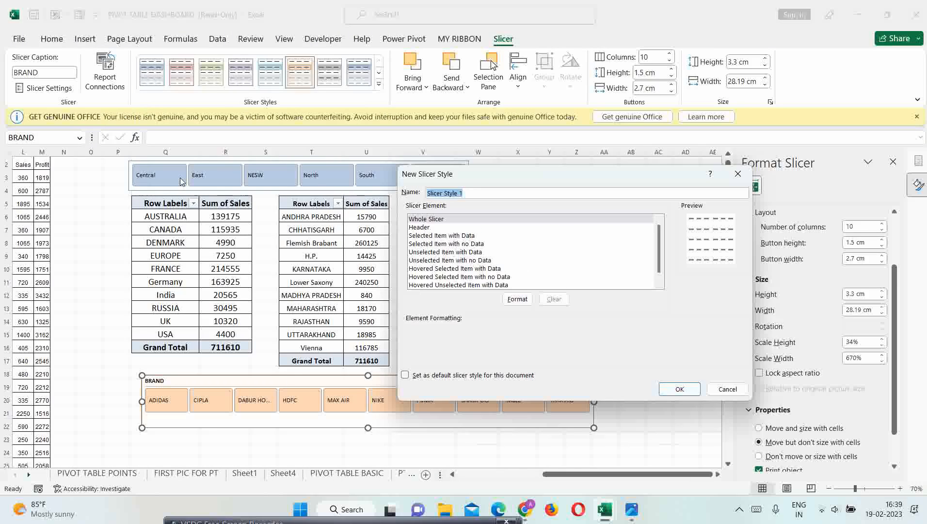
{"action": "left_click_drag", "start_coordinate": [506, 177], "coordinate": [487, 168]}
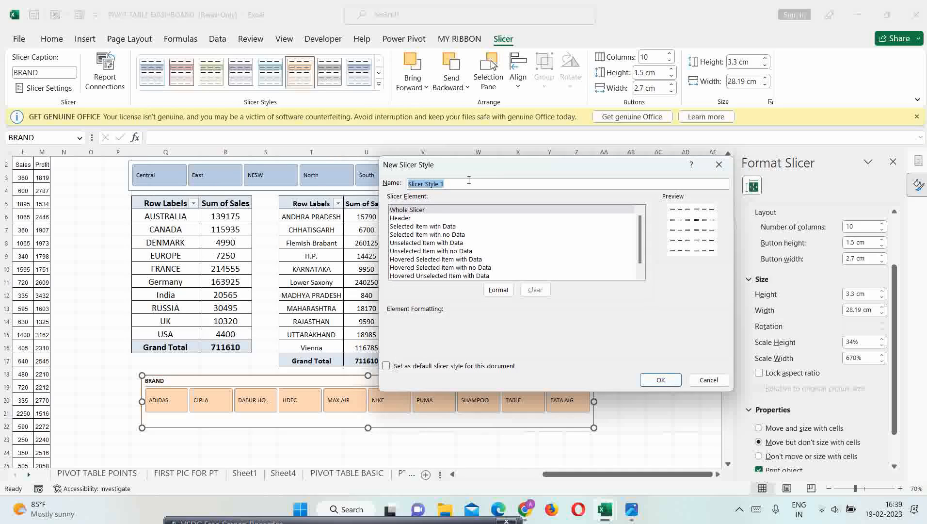
{"action": "type", "text": "slicer"}
{"action": "key", "text": "BackSpace"}
{"action": "key", "text": "BackSpace"}
{"action": "key", "text": "BackSpace"}
{"action": "key", "text": "BackSpace"}
{"action": "key", "text": "BackSpace"}
{"action": "key", "text": "BackSpace"}
{"action": "key", "text": "BackSpace"}
{"action": "key", "text": "BackSpace"}
{"action": "key", "text": "BackSpace"}
{"action": "key", "text": "BackSpace"}
{"action": "key", "text": "BackSpace"}
{"action": "key", "text": "BackSpace"}
{"action": "type", "text": "PIVOTTCER"}
{"action": "left_click", "coordinate": [660, 380]}
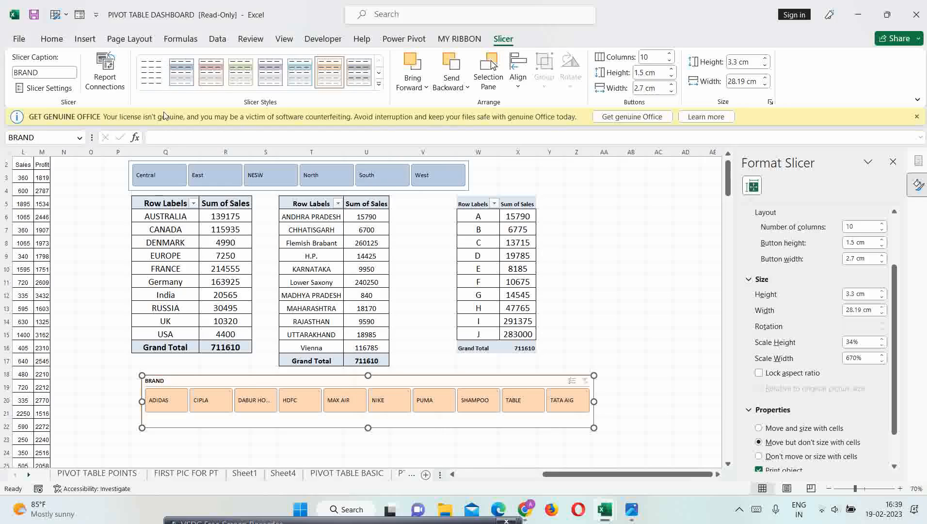
Step: Give the Whole Slicer element of the PIVOT TABEL SLICER style a light gray fill, and apply the style to the BRAND slicer
{"action": "right_click", "coordinate": [157, 72]}
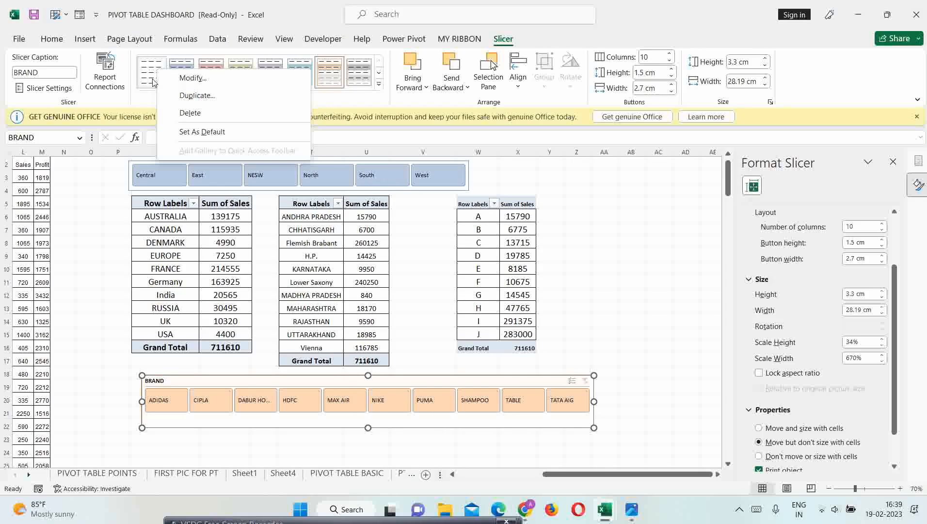
{"action": "left_click", "coordinate": [189, 78]}
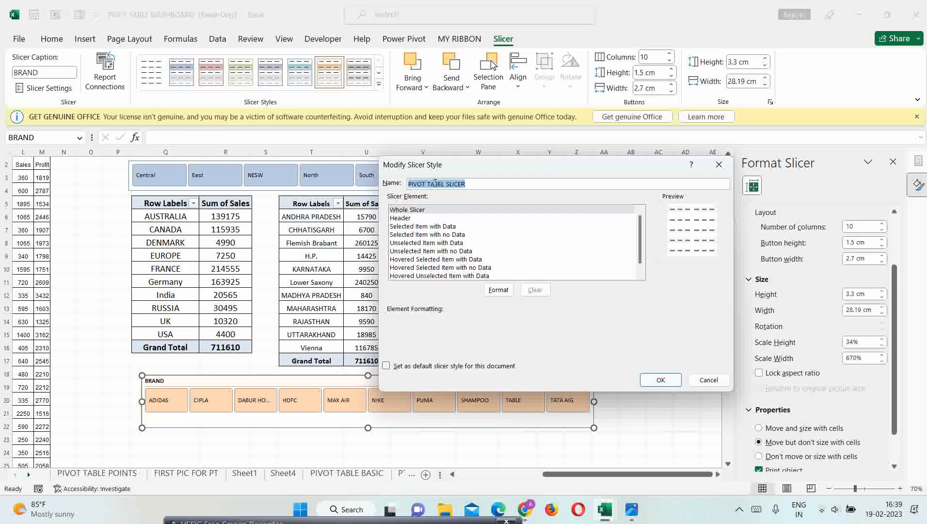
{"action": "left_click_drag", "start_coordinate": [458, 171], "coordinate": [490, 140]}
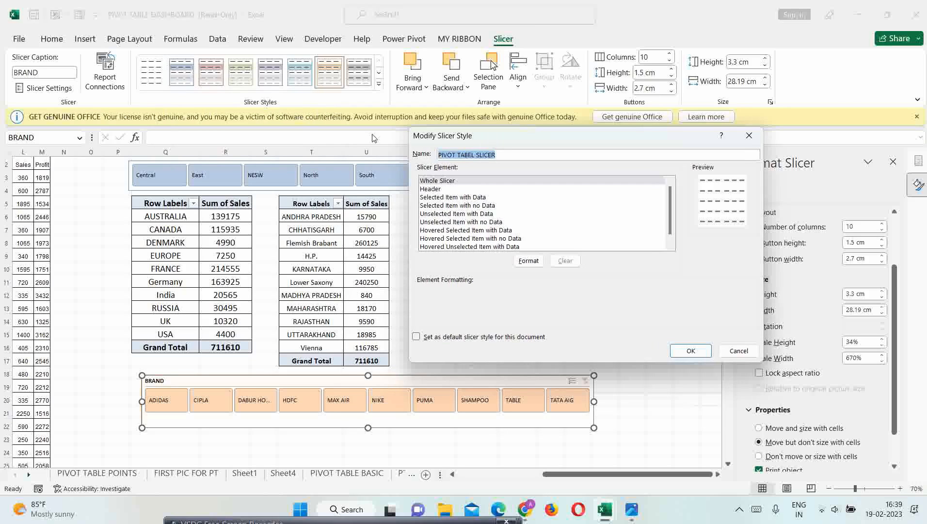
{"action": "left_click", "coordinate": [441, 182]}
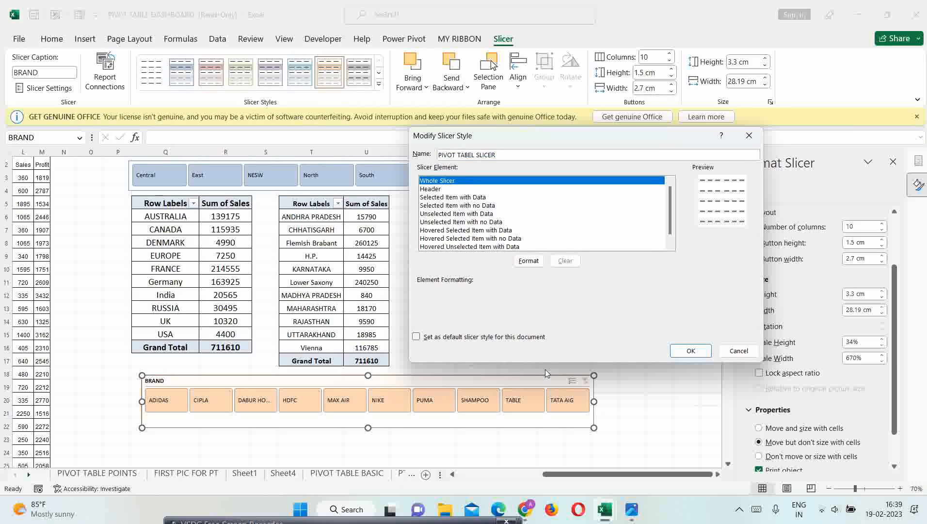
{"action": "left_click", "coordinate": [532, 261]}
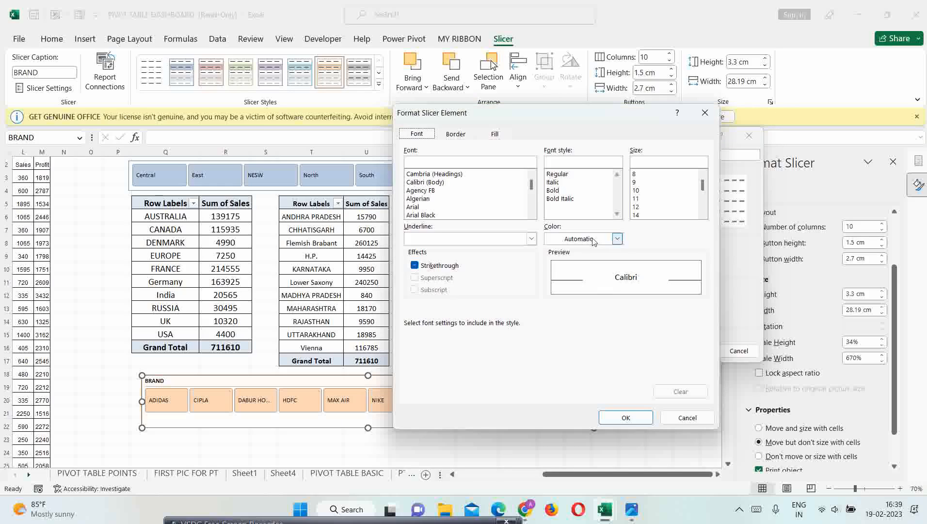
{"action": "left_click", "coordinate": [495, 134]}
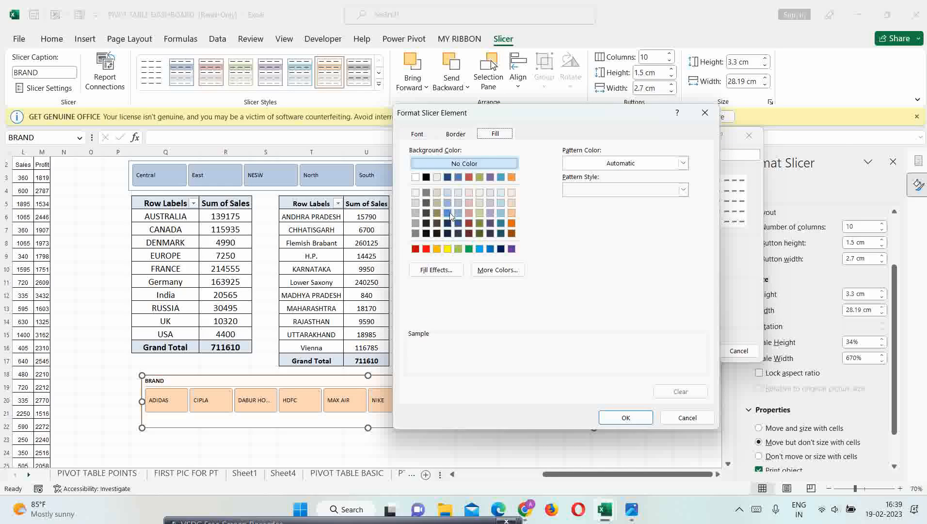
{"action": "left_click", "coordinate": [416, 203]}
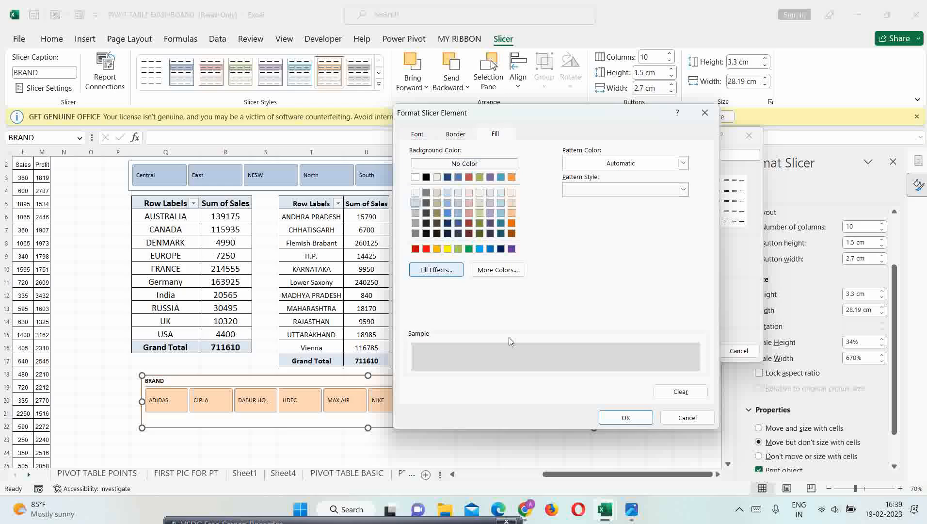
{"action": "left_click", "coordinate": [626, 418]}
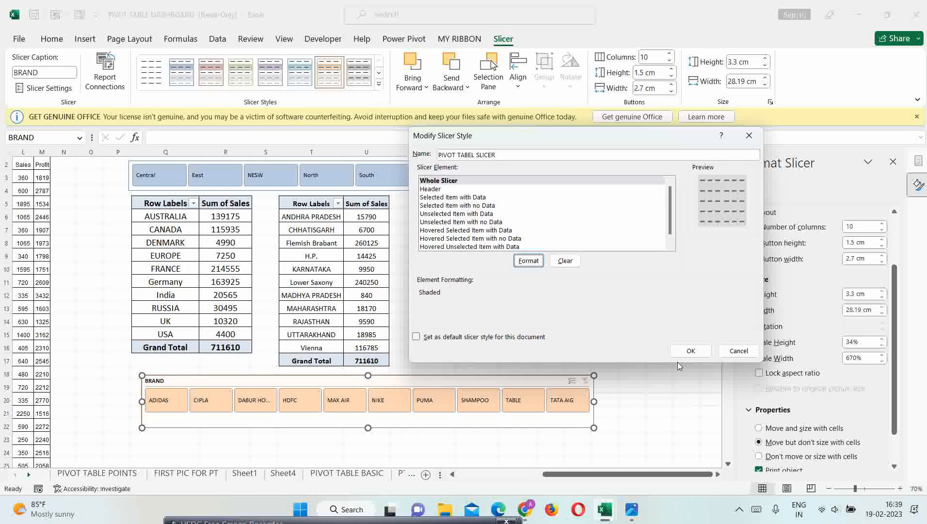
{"action": "left_click", "coordinate": [690, 350]}
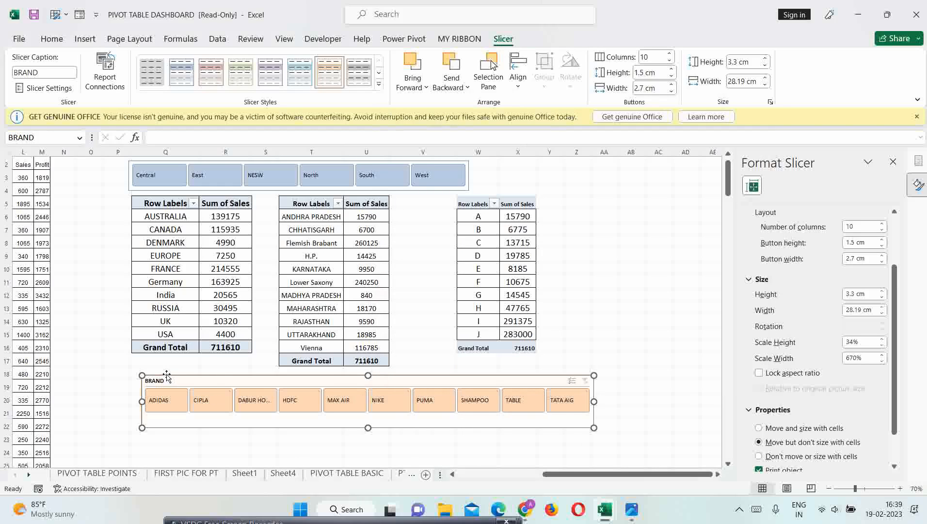
{"action": "left_click", "coordinate": [155, 86]}
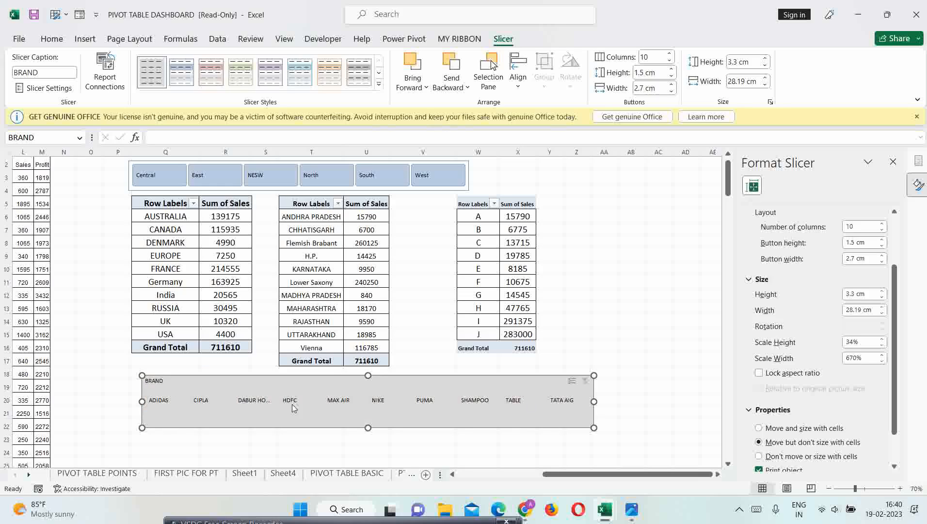
Step: Change the Whole Slicer element of the PIVOT TABEL SLICER style to an orange fill
{"action": "right_click", "coordinate": [257, 385]}
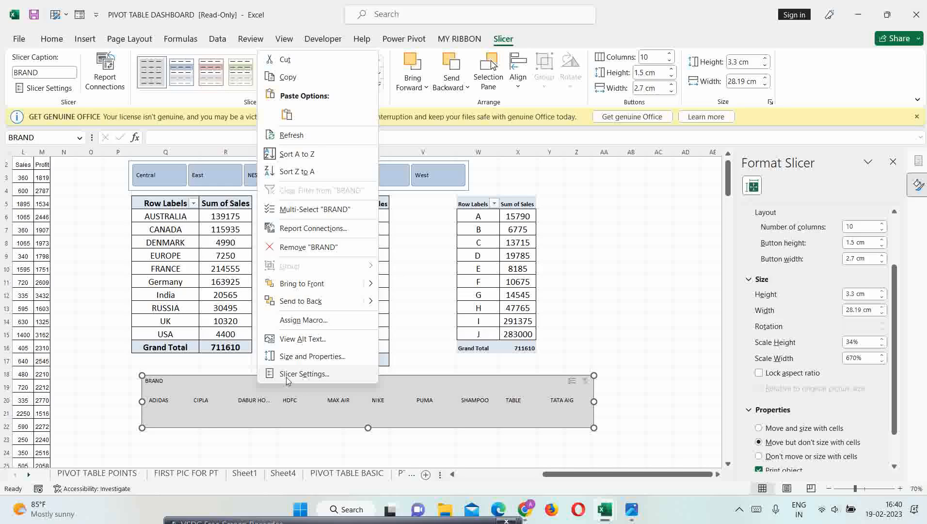
{"action": "key", "text": "Escape"}
{"action": "right_click", "coordinate": [154, 88]}
{"action": "left_click", "coordinate": [189, 88]}
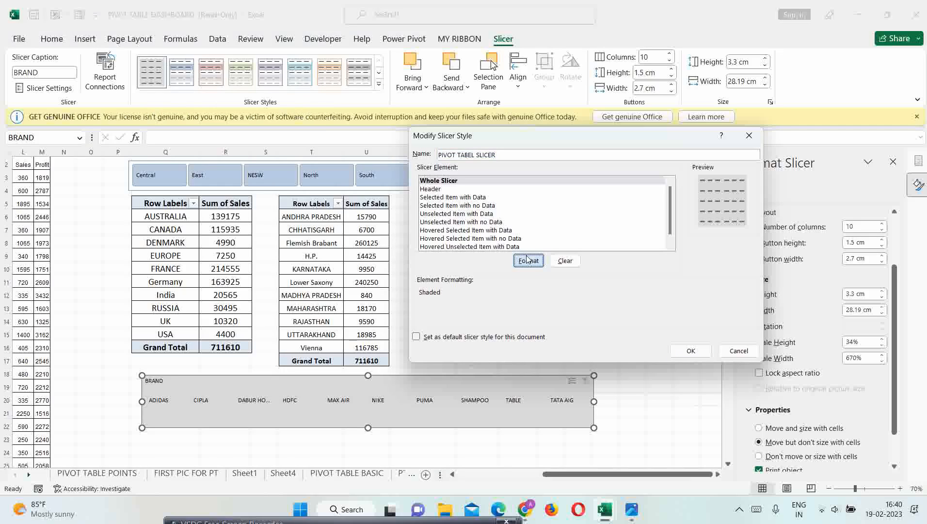
{"action": "left_click", "coordinate": [528, 261]}
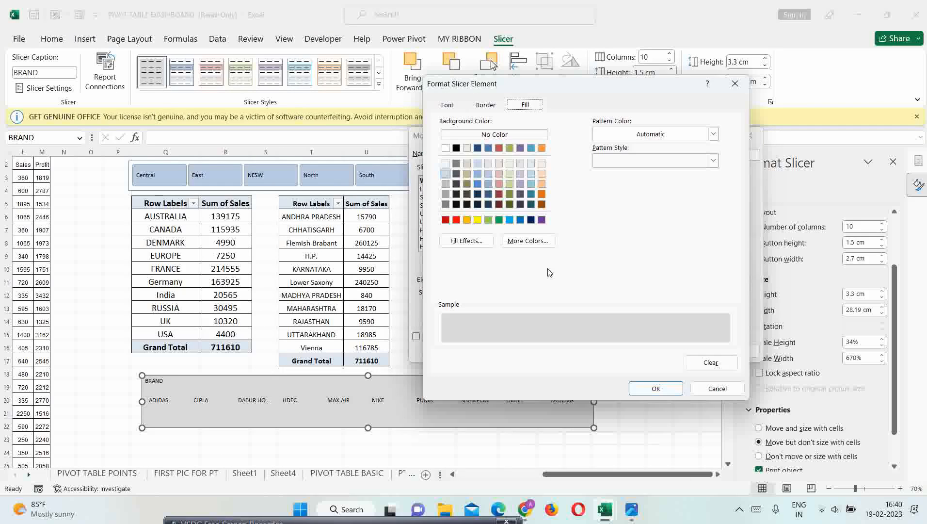
{"action": "left_click", "coordinate": [468, 221]}
{"action": "left_click", "coordinate": [656, 388]}
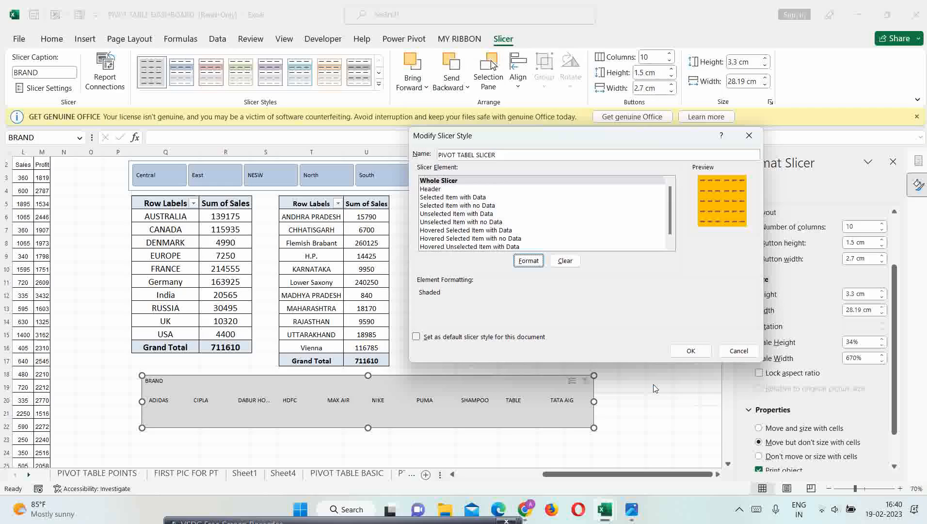
{"action": "left_click", "coordinate": [679, 351]}
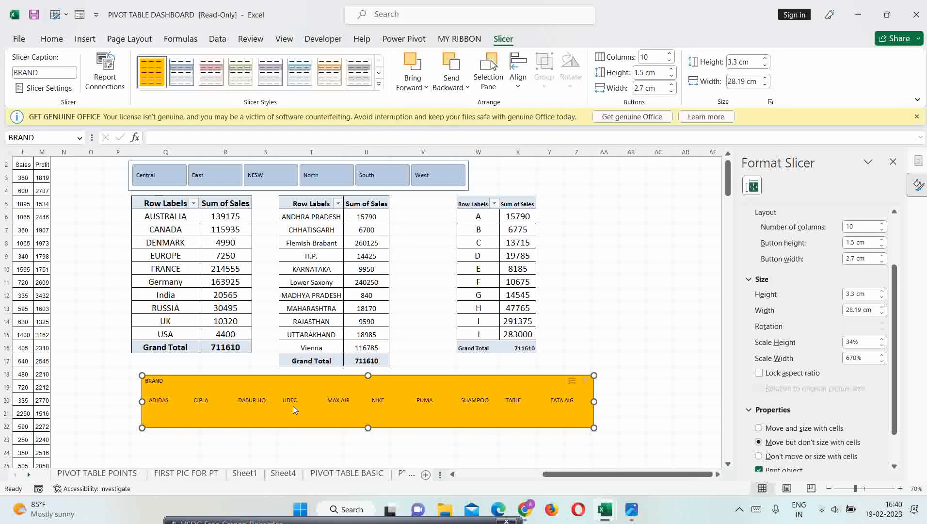
Step: Filter the pivot tables by HDFC, NIKE, PUMA and SHAMPOO in turn with the BRAND slicer
{"action": "left_click", "coordinate": [326, 402]}
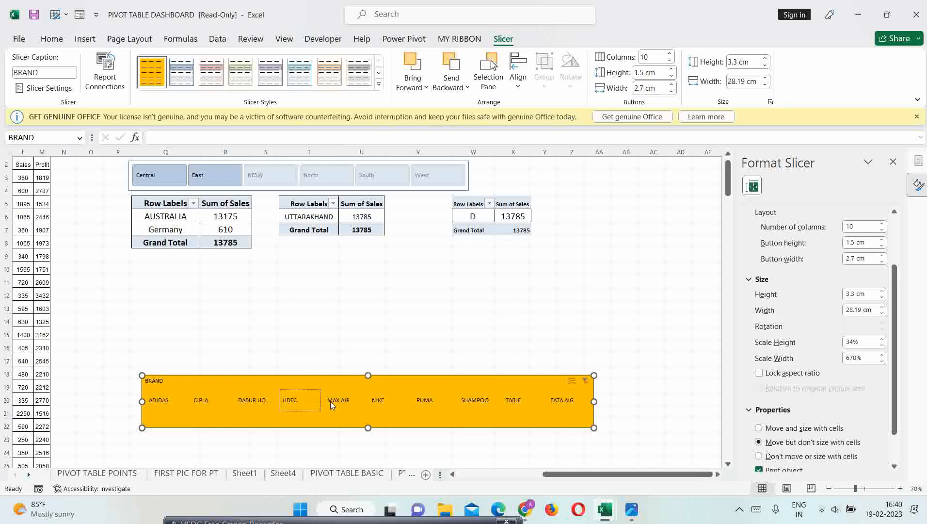
{"action": "left_click", "coordinate": [373, 400]}
{"action": "left_click", "coordinate": [434, 401]}
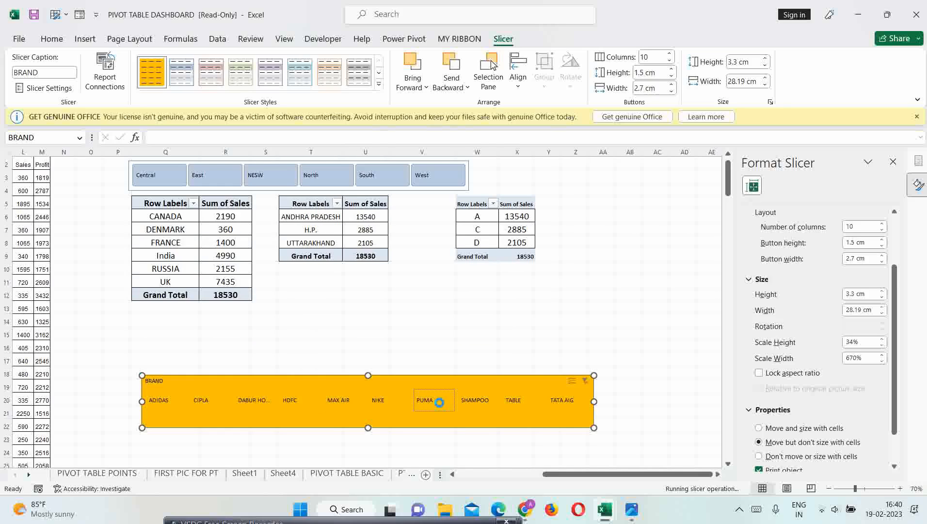
{"action": "left_click", "coordinate": [475, 402]}
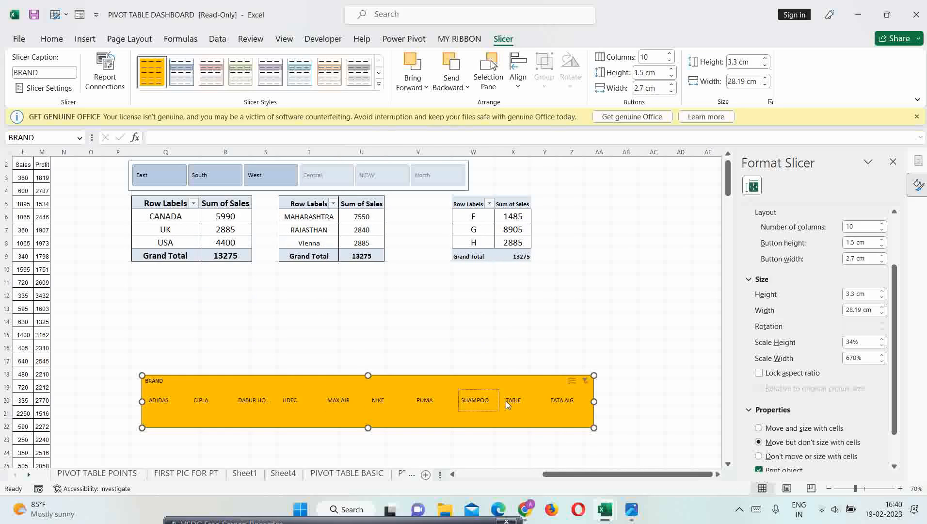
Step: Give the Header element of the PIVOT TABEL SLICER style a light green fill
{"action": "right_click", "coordinate": [155, 81]}
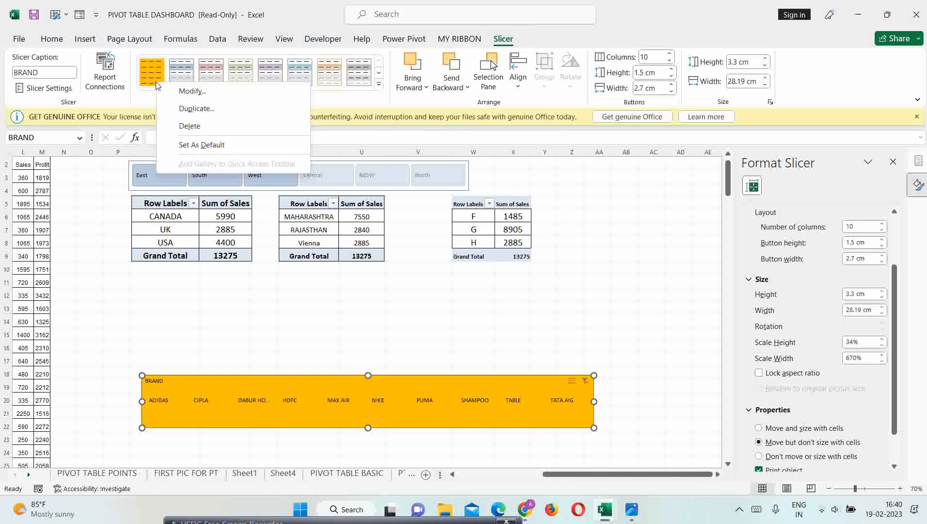
{"action": "left_click", "coordinate": [192, 92]}
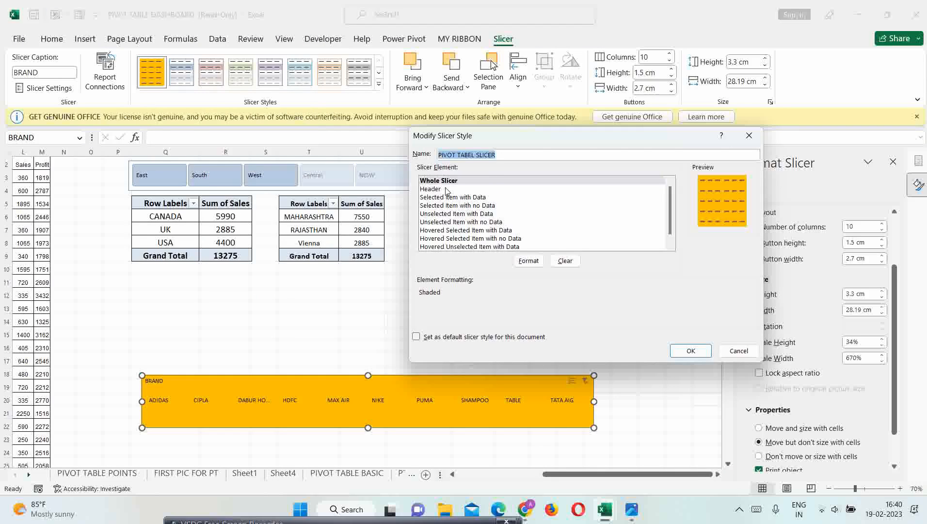
{"action": "left_click", "coordinate": [437, 190]}
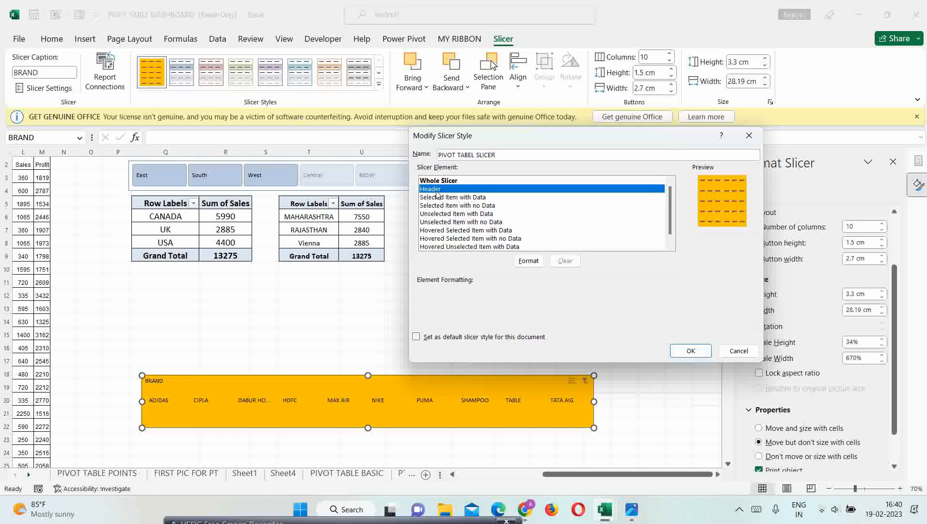
{"action": "left_click", "coordinate": [529, 261]}
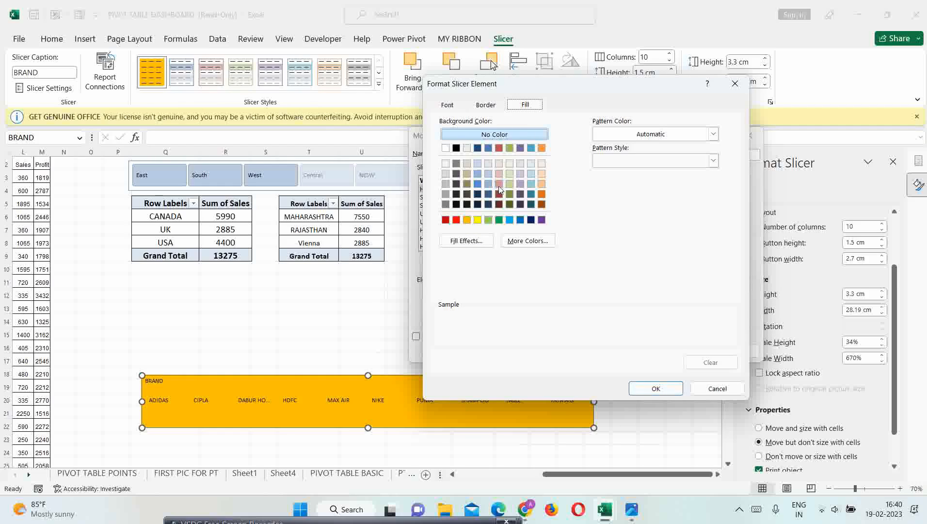
{"action": "left_click", "coordinate": [488, 219]}
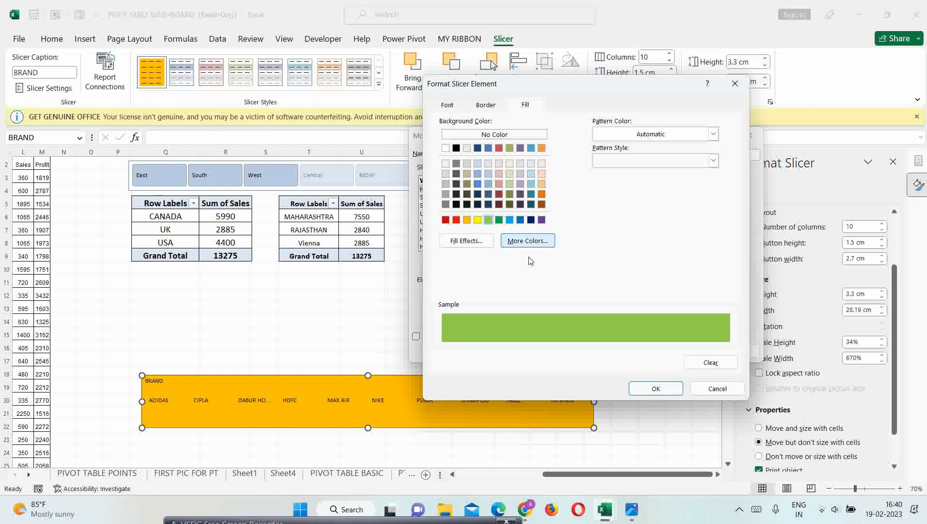
{"action": "left_click", "coordinate": [651, 389]}
{"action": "left_click", "coordinate": [687, 356]}
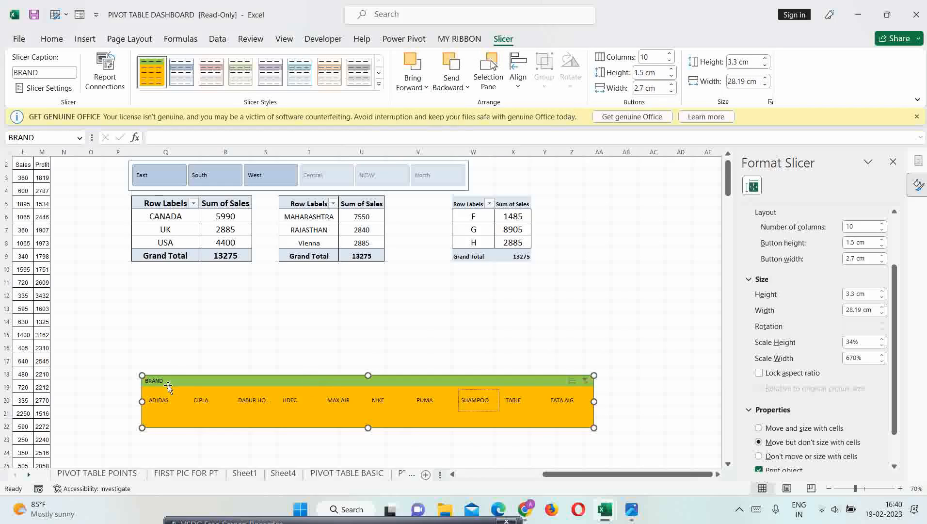
Step: Give the Selected Item with Data element of the PIVOT TABEL SLICER style a yellow fill
{"action": "right_click", "coordinate": [153, 79]}
{"action": "left_click", "coordinate": [189, 89]}
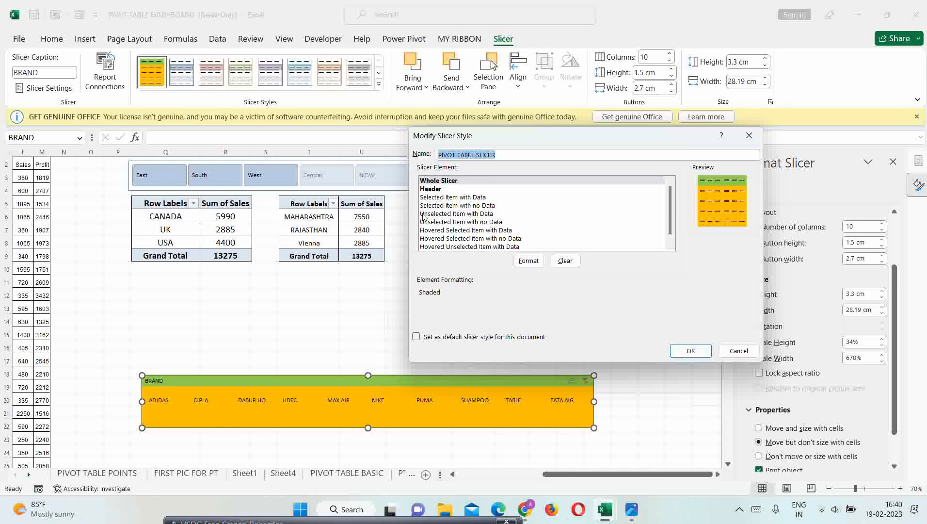
{"action": "left_click", "coordinate": [439, 197]}
{"action": "left_click", "coordinate": [529, 260]}
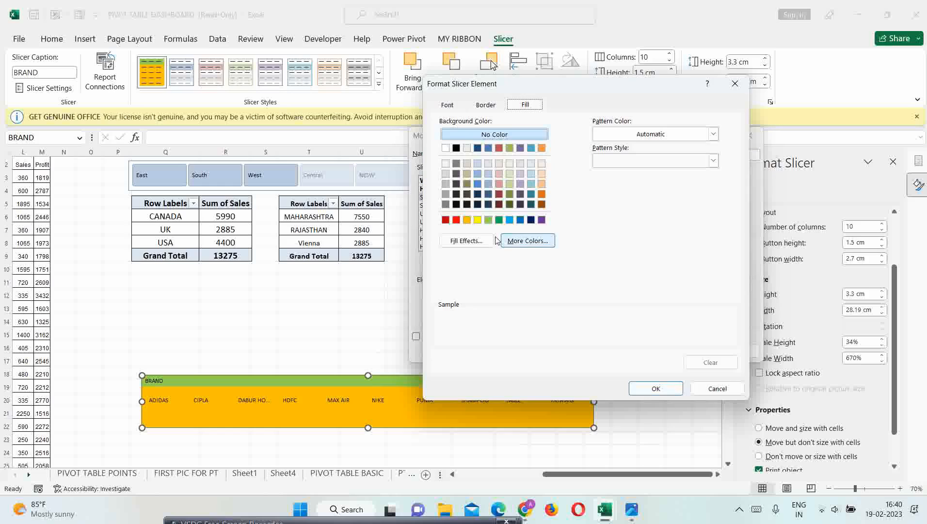
{"action": "left_click", "coordinate": [478, 219]}
{"action": "left_click", "coordinate": [657, 388]}
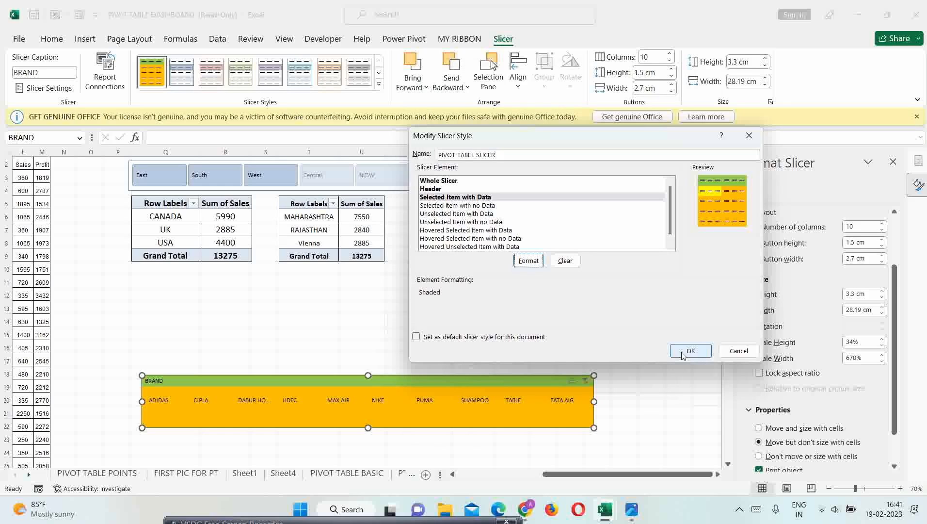
{"action": "left_click", "coordinate": [689, 350]}
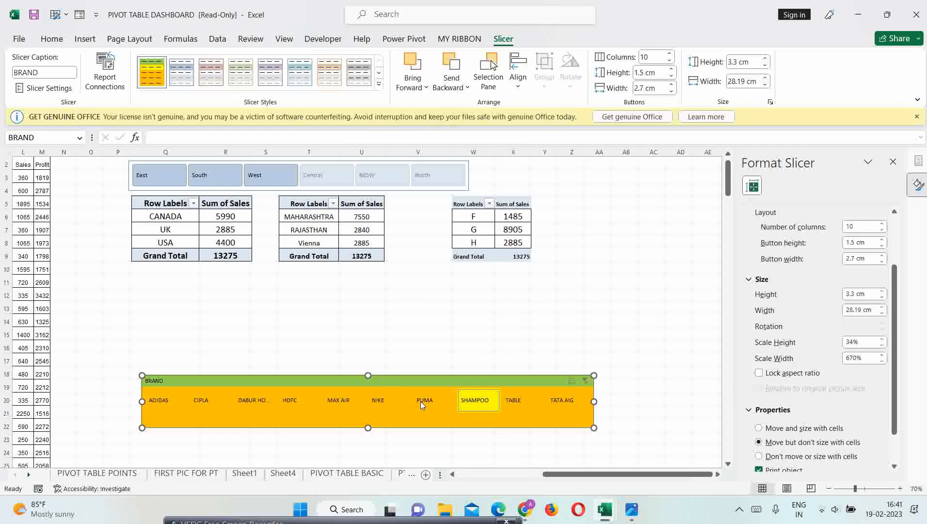
Step: Give the Unselected Item with Data element of the PIVOT TABEL SLICER style a medium blue fill, and filter by PUMA and MAX AIR in turn
{"action": "right_click", "coordinate": [158, 83]}
{"action": "left_click", "coordinate": [194, 94]}
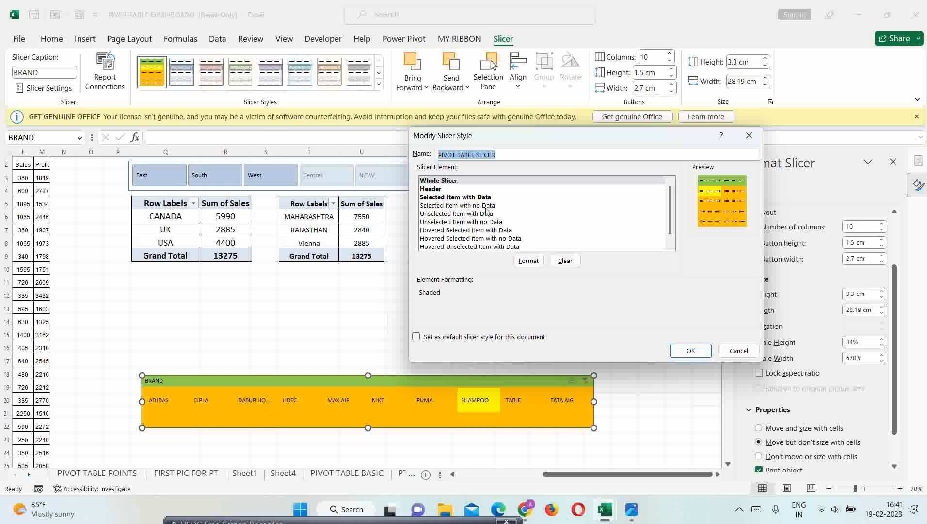
{"action": "left_click", "coordinate": [443, 214]}
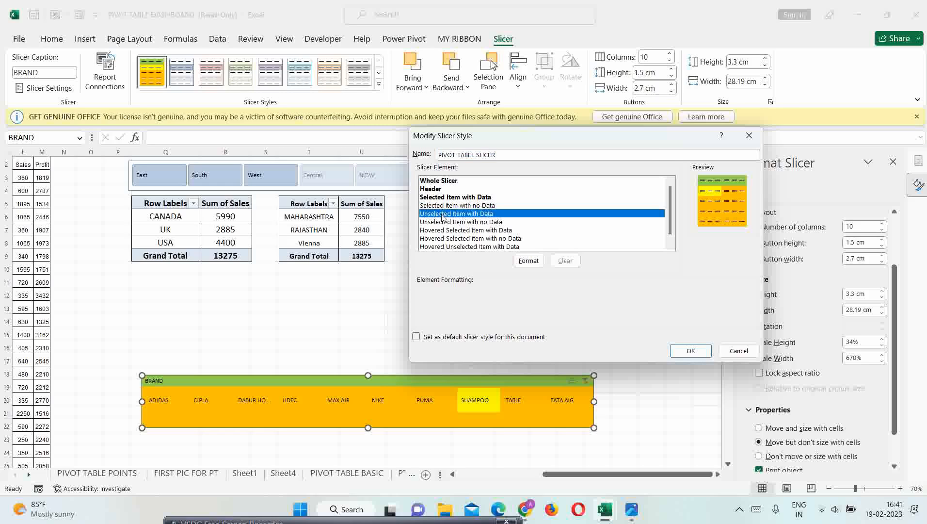
{"action": "left_click", "coordinate": [527, 261]}
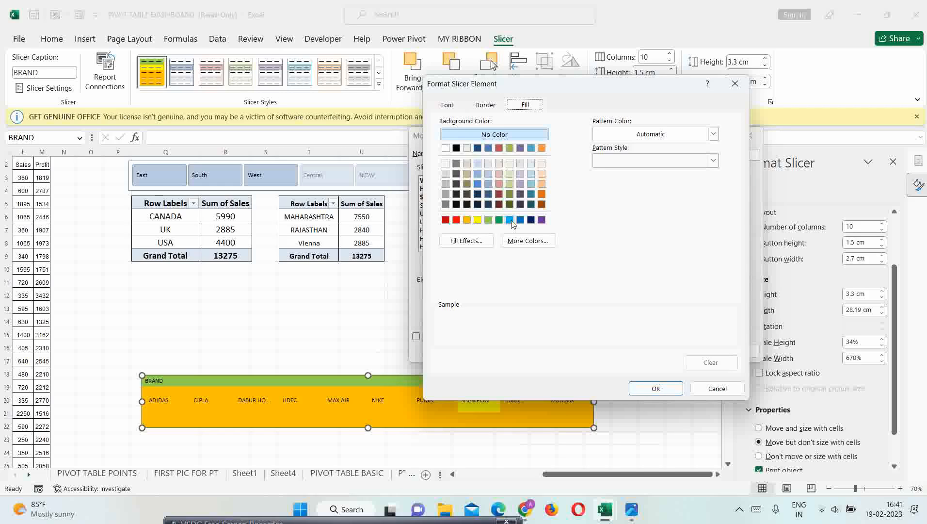
{"action": "left_click", "coordinate": [480, 183]}
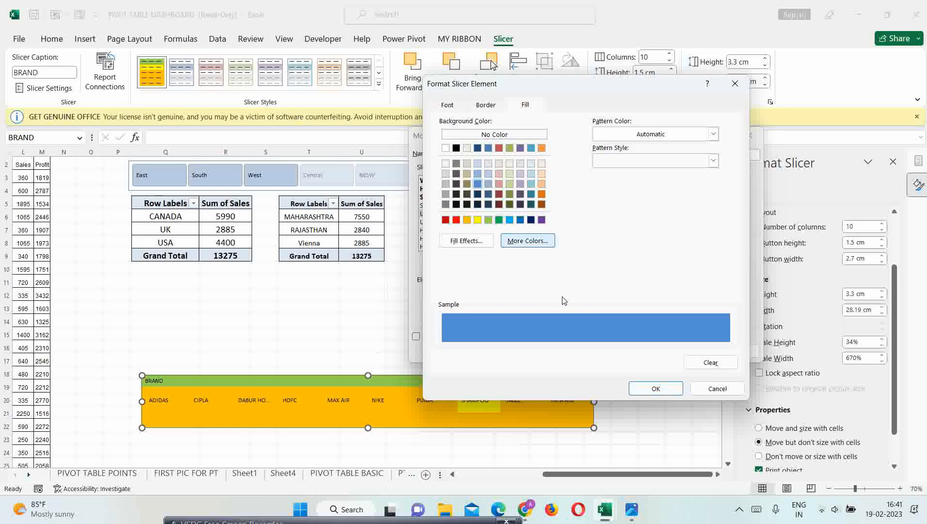
{"action": "left_click", "coordinate": [639, 393]}
{"action": "left_click", "coordinate": [682, 355]}
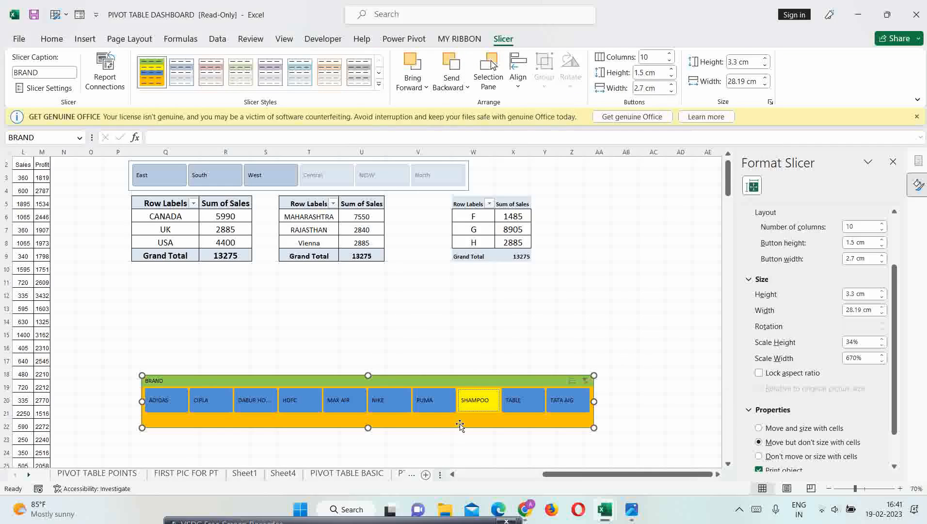
{"action": "left_click", "coordinate": [432, 406]}
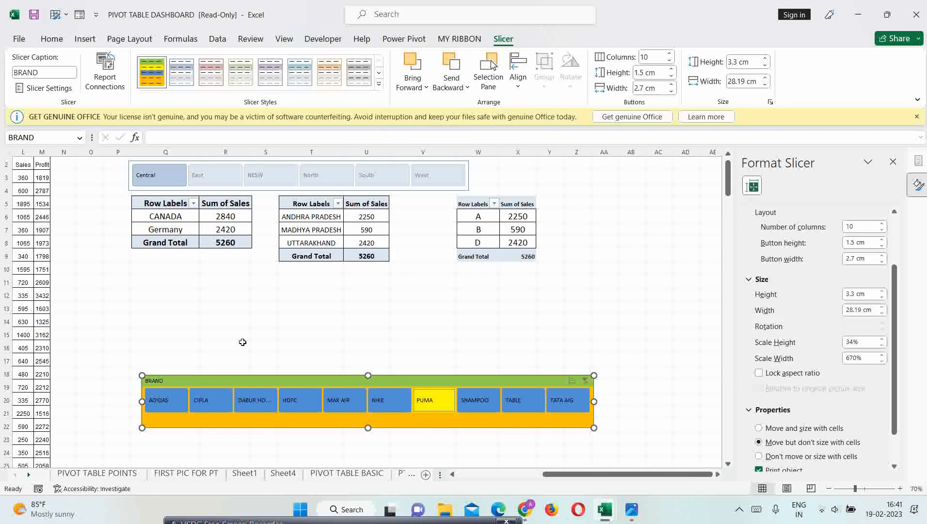
{"action": "left_click", "coordinate": [347, 406]}
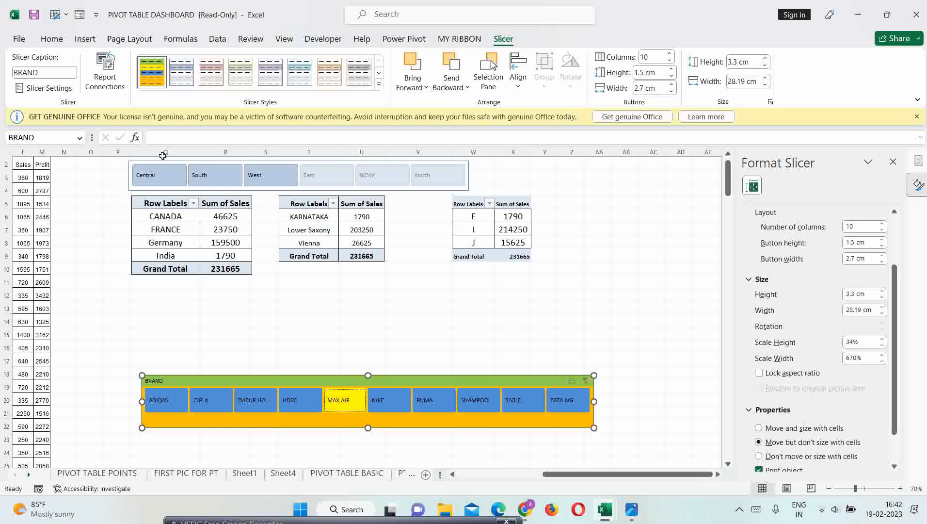
Step: Give the Hovered Selected Item with Data element of the slicer style a yellow fill, and filter by NIKE and MAX AIR in turn
{"action": "right_click", "coordinate": [153, 82]}
{"action": "left_click", "coordinate": [188, 92]}
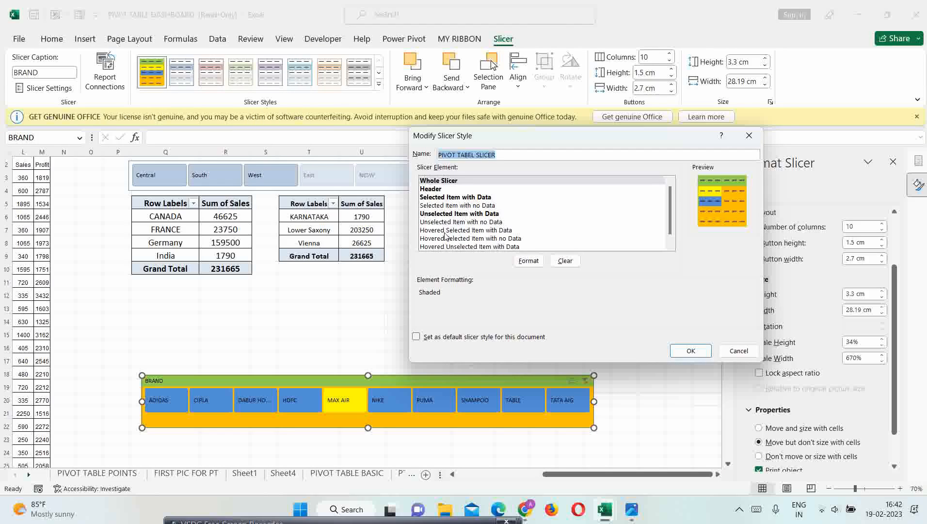
{"action": "left_click", "coordinate": [440, 231]}
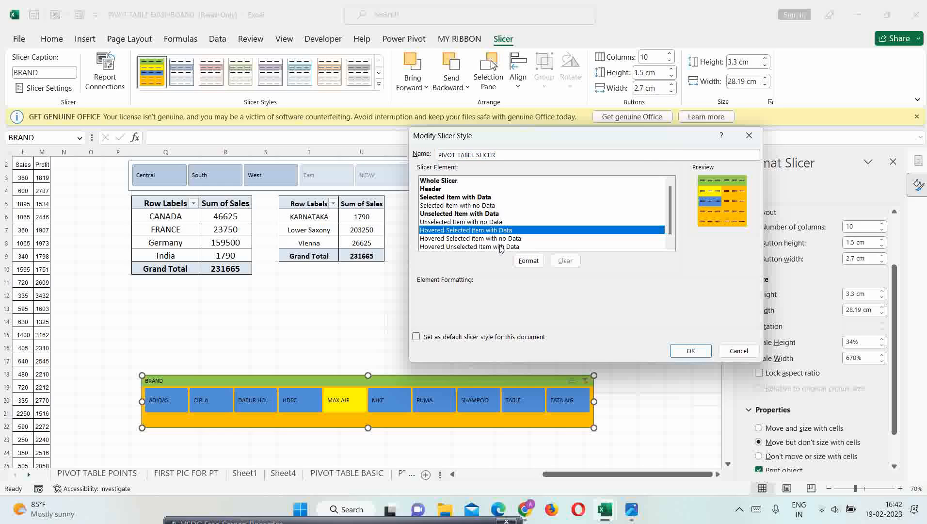
{"action": "left_click", "coordinate": [528, 260]}
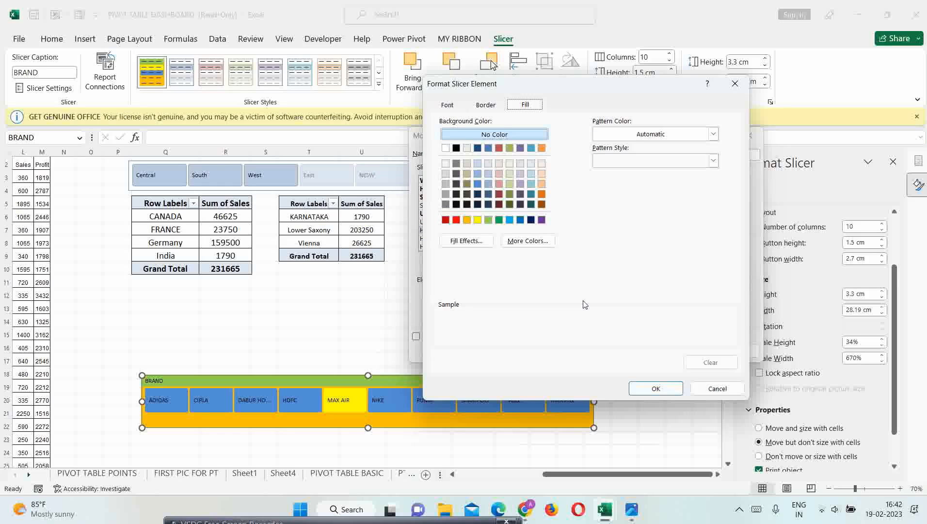
{"action": "left_click", "coordinate": [478, 221]}
{"action": "left_click", "coordinate": [655, 388]}
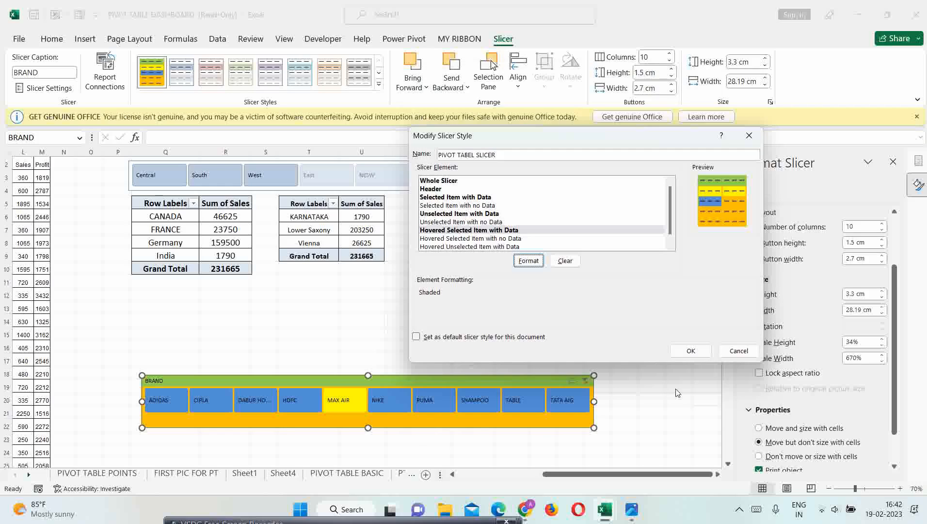
{"action": "left_click", "coordinate": [691, 351]}
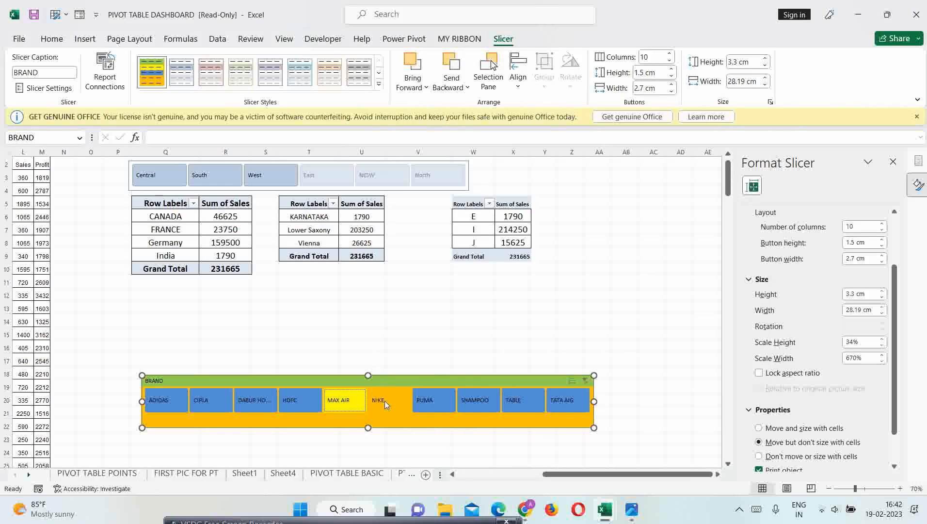
{"action": "left_click", "coordinate": [398, 404]}
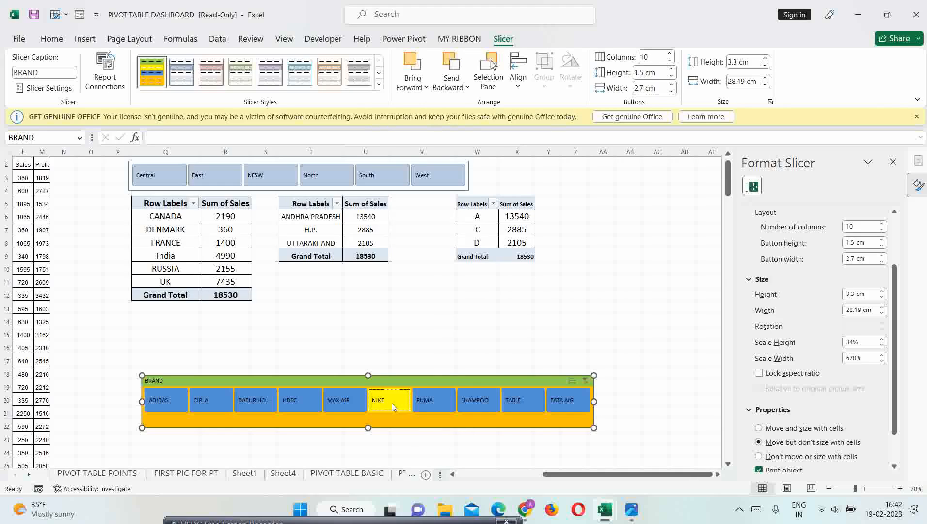
{"action": "left_click", "coordinate": [338, 408]}
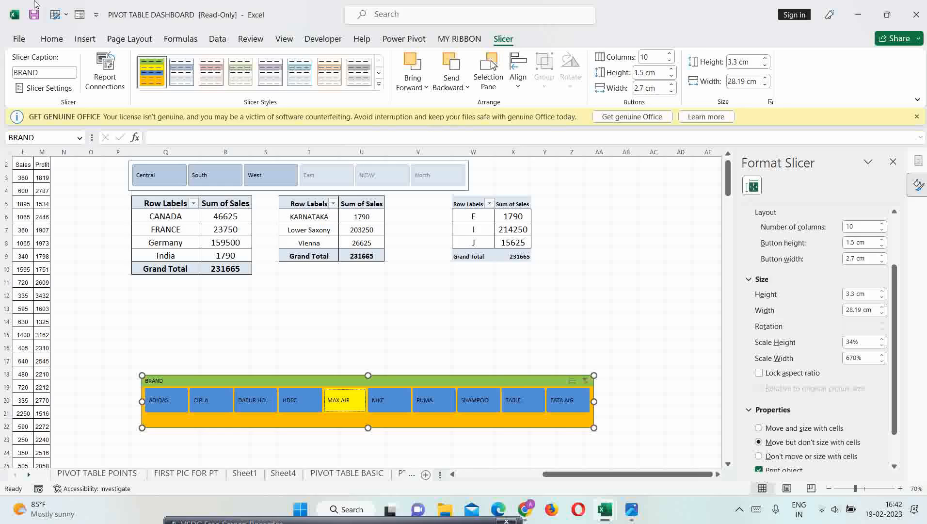
Step: Give the Hovered Unselected Item with Data element of the slicer style a medium blue fill, and filter by NIKE and PUMA in turn
{"action": "right_click", "coordinate": [144, 87]}
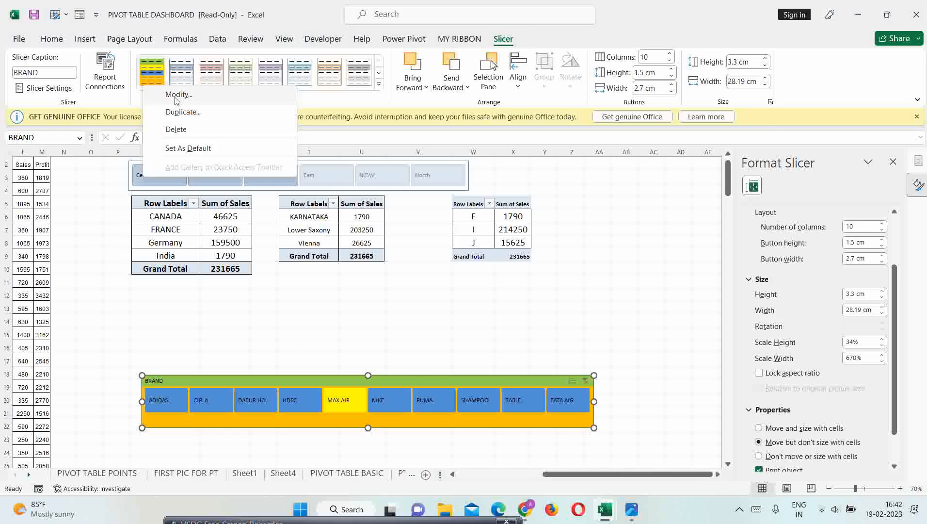
{"action": "left_click", "coordinate": [176, 100]}
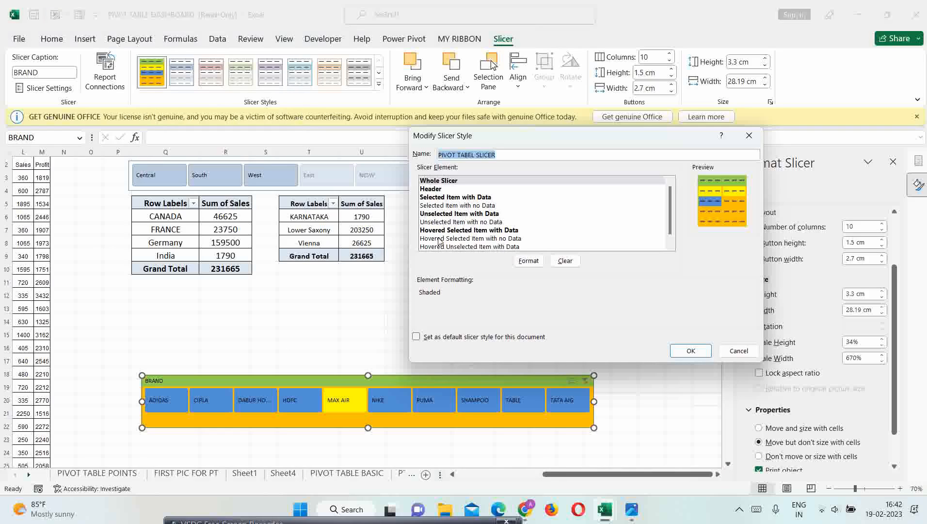
{"action": "left_click", "coordinate": [466, 247]}
{"action": "left_click", "coordinate": [528, 260]}
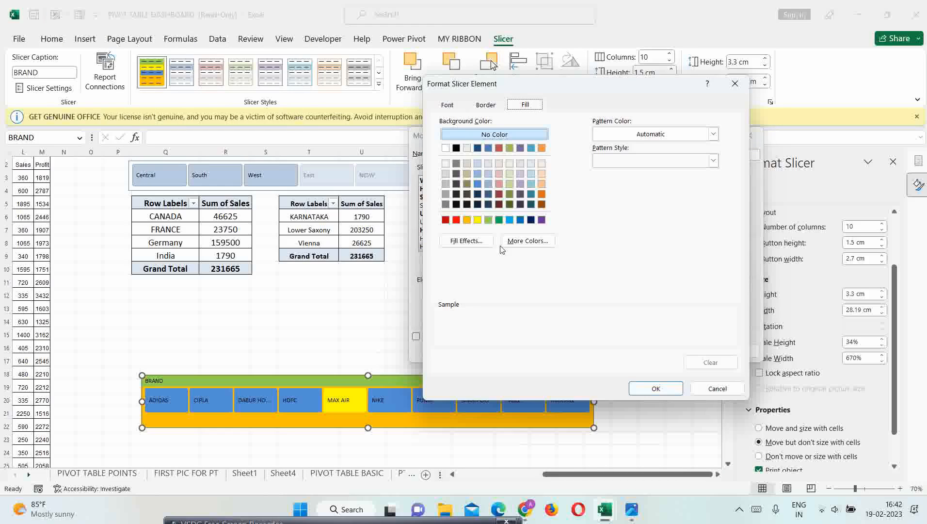
{"action": "left_click", "coordinate": [478, 184]}
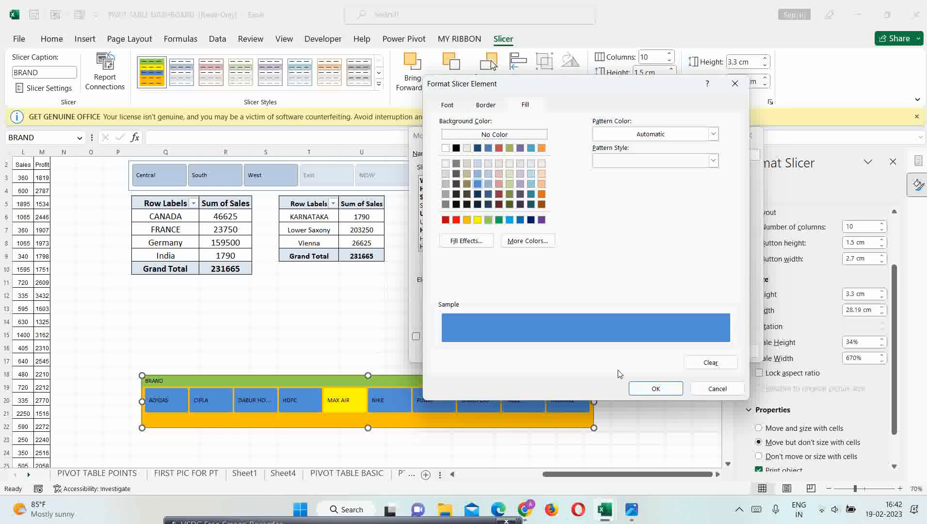
{"action": "left_click", "coordinate": [655, 388]}
{"action": "left_click", "coordinate": [691, 351]}
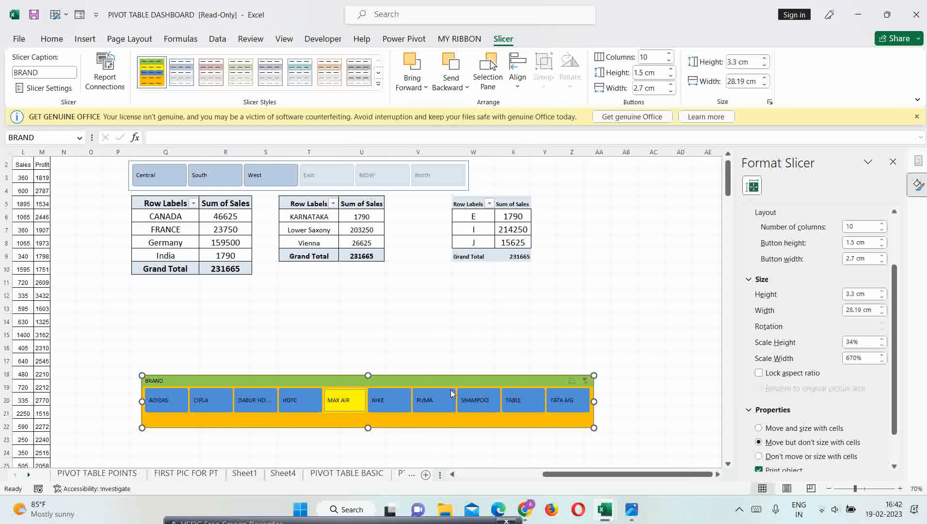
{"action": "left_click", "coordinate": [393, 403]}
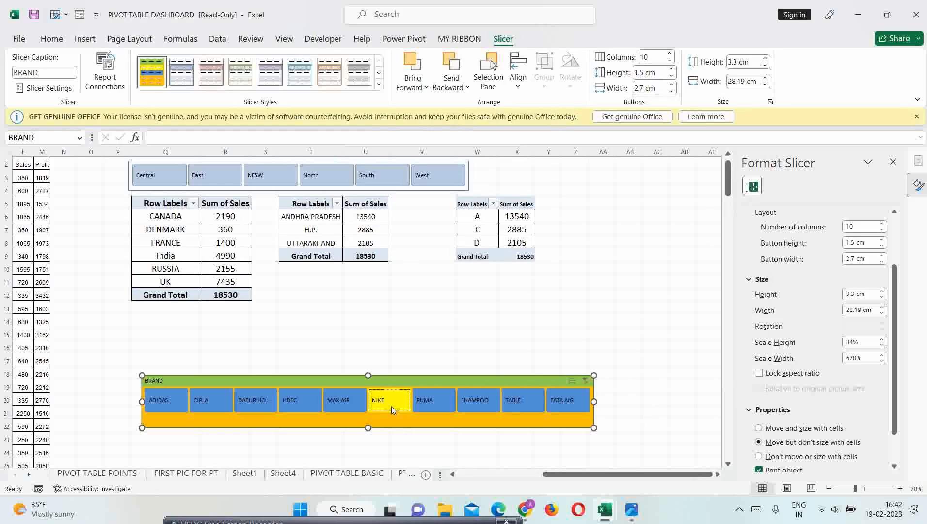
{"action": "left_click", "coordinate": [448, 405]}
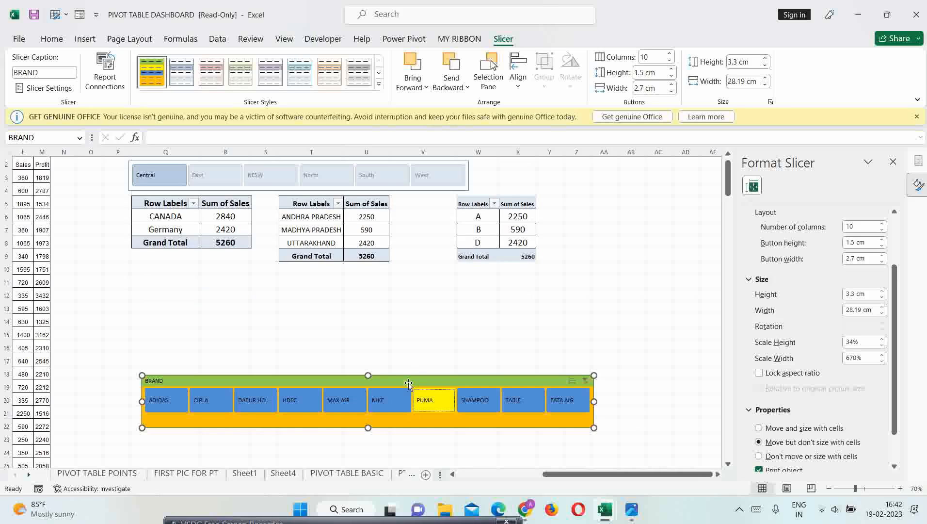
Step: Clear the slicer filters and place the BRAND slicer beside the third pivot table in three columns, about 10.1 cm wide and 8.8 cm high
{"action": "left_click_drag", "start_coordinate": [372, 413], "coordinate": [350, 331]}
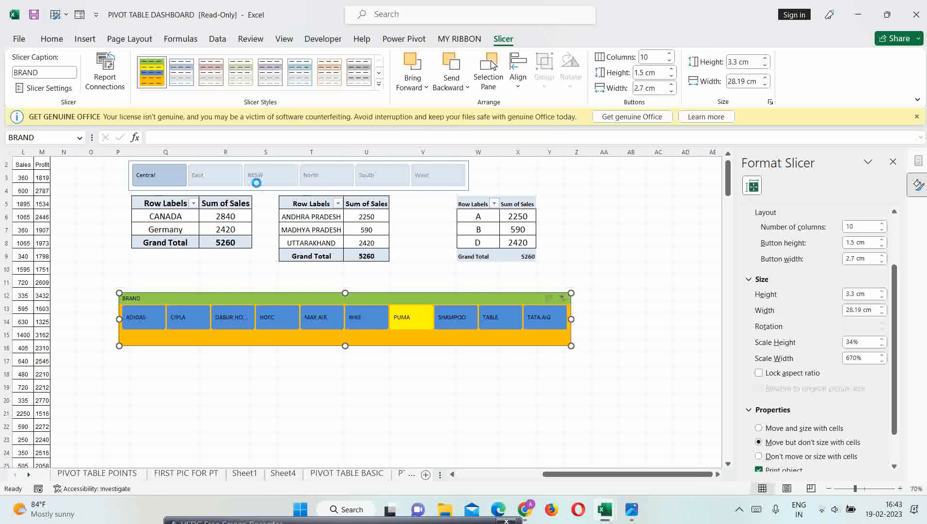
{"action": "left_click", "coordinate": [426, 177]}
{"action": "left_click", "coordinate": [174, 168]}
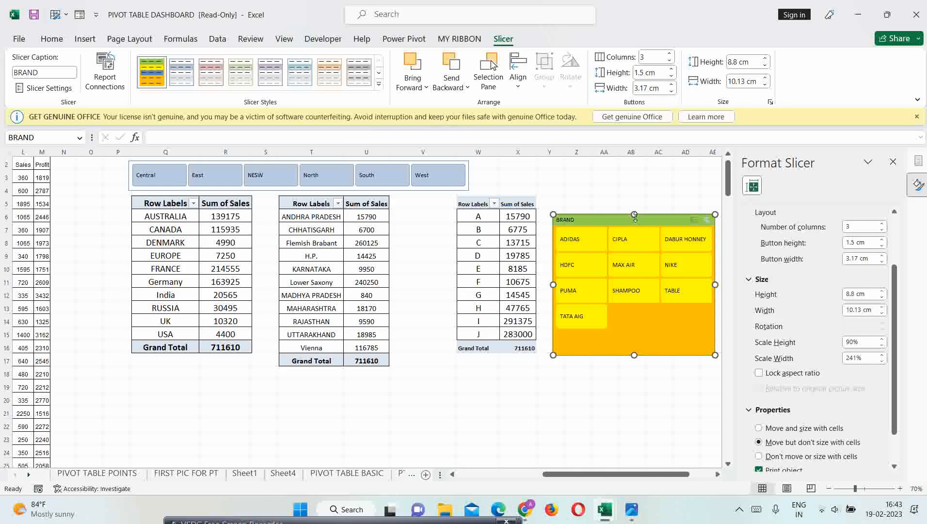
{"action": "left_click_drag", "start_coordinate": [635, 217], "coordinate": [643, 192]}
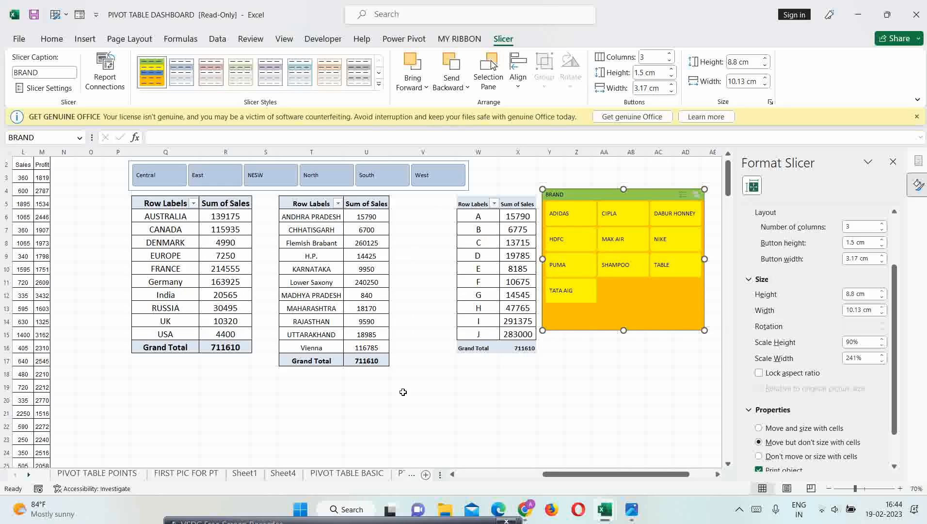
Step: Follow the TIMELINE link on the PIVOT TABLE POINTS sheet and remove the filter from the source data's header row
{"action": "left_click", "coordinate": [111, 473]}
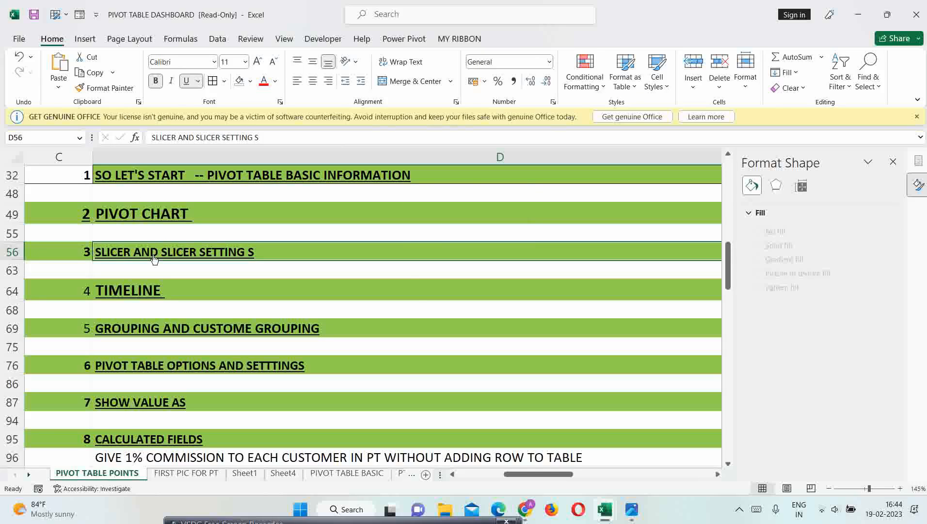
{"action": "left_click", "coordinate": [128, 294]}
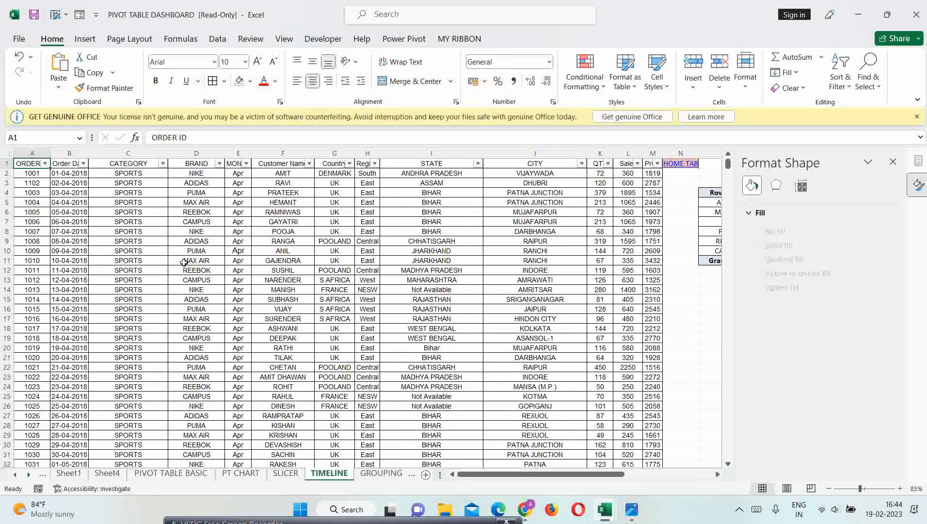
{"action": "key", "text": "alt+d"}
{"action": "key", "text": "f"}
{"action": "key", "text": "f"}
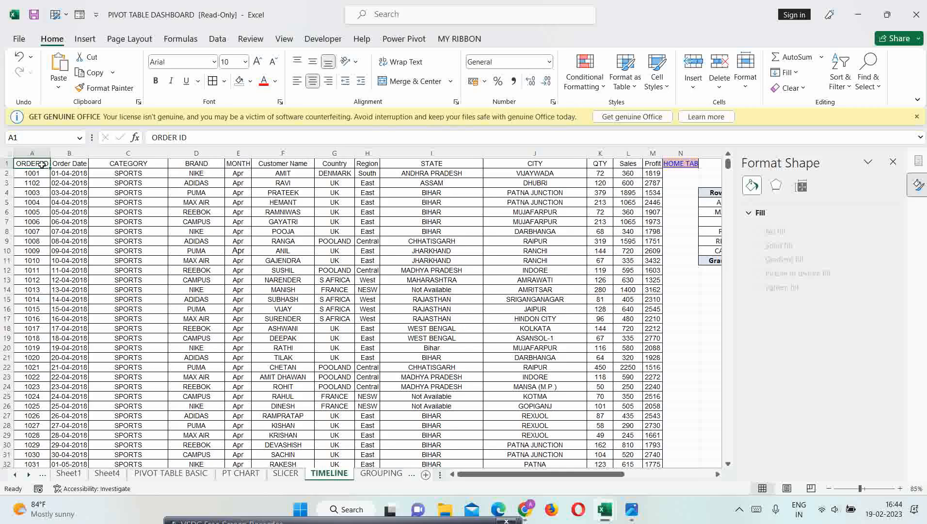
Step: Examine the Order Date column and the header row of the source data on the TIMELINE sheet
{"action": "left_click", "coordinate": [69, 153]}
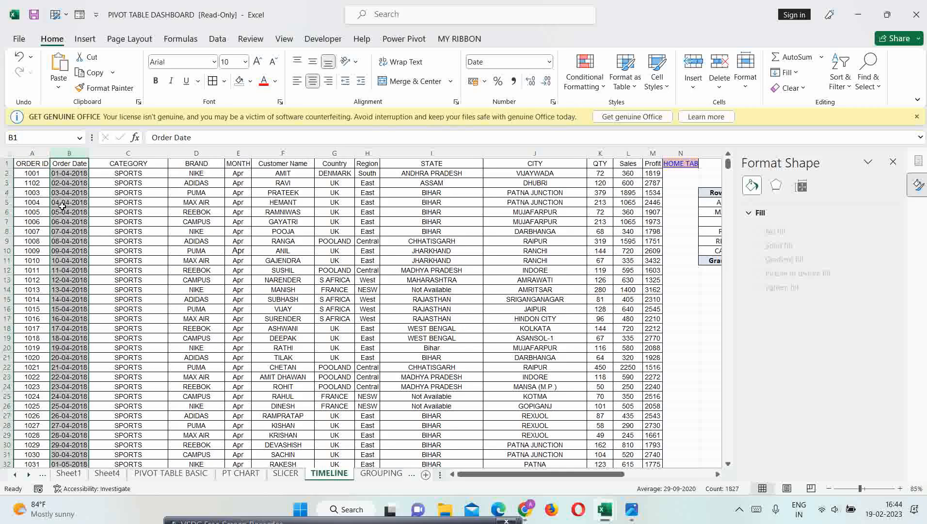
{"action": "scroll", "coordinate": [76, 207], "scroll_direction": "up", "scroll_amount": 1}
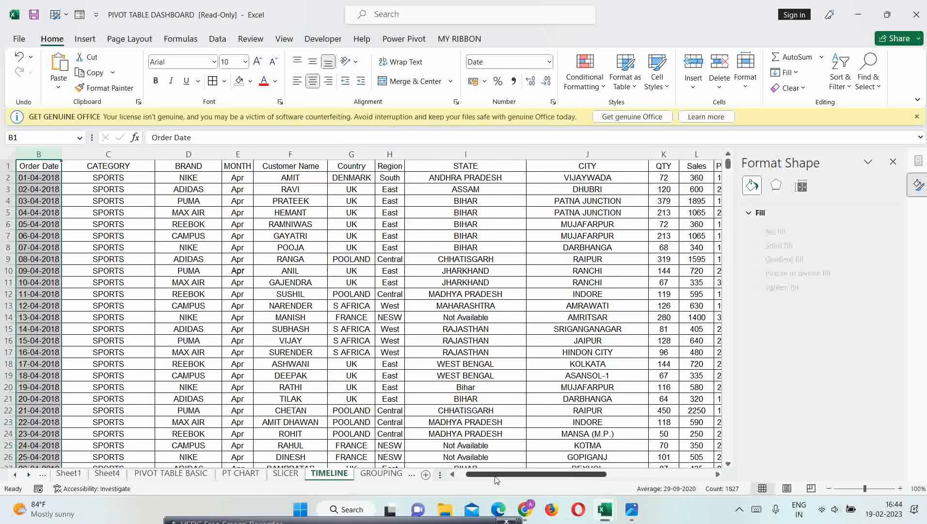
{"action": "left_click_drag", "start_coordinate": [495, 479], "coordinate": [486, 479]}
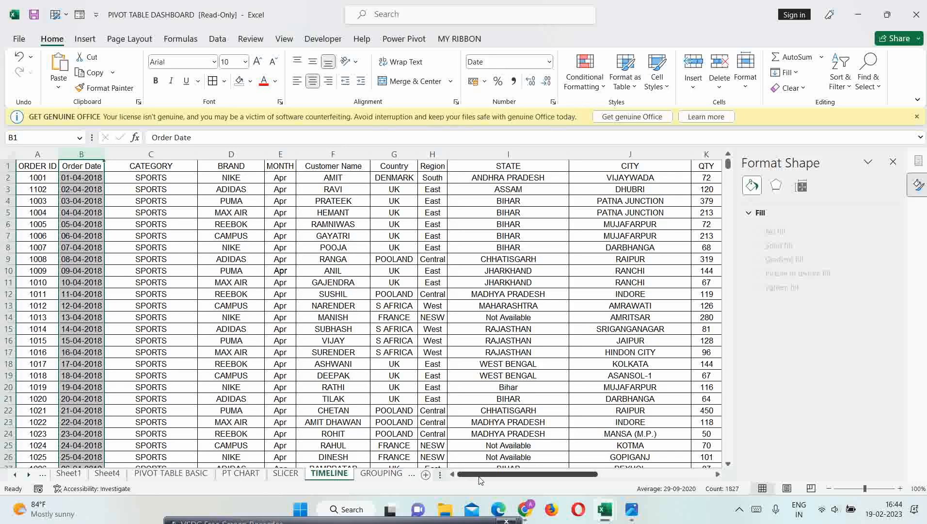
{"action": "mouse_move", "coordinate": [480, 480]}
{"action": "left_mouse_down"}
{"action": "mouse_move", "coordinate": [535, 478]}
{"action": "mouse_move", "coordinate": [472, 477]}
{"action": "left_mouse_up"}
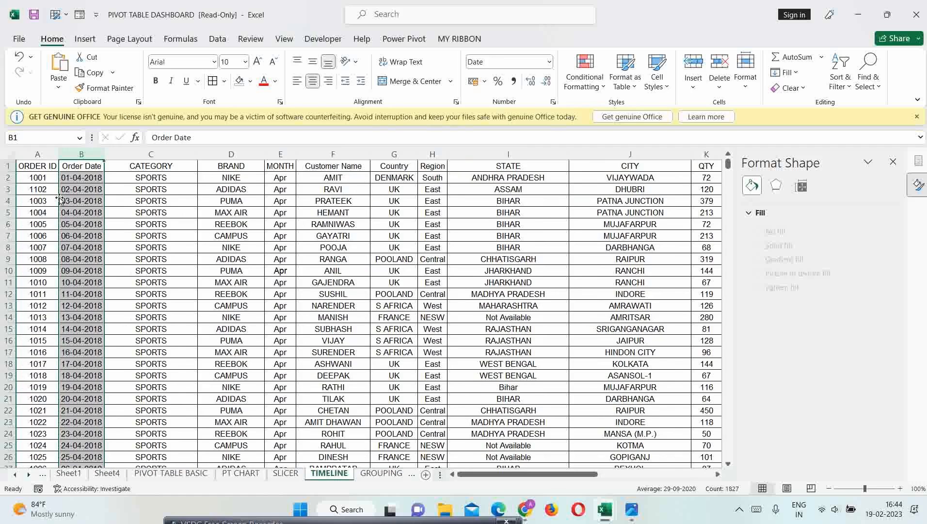
{"action": "left_click", "coordinate": [43, 168]}
{"action": "key", "text": "ctrl+shift+Right"}
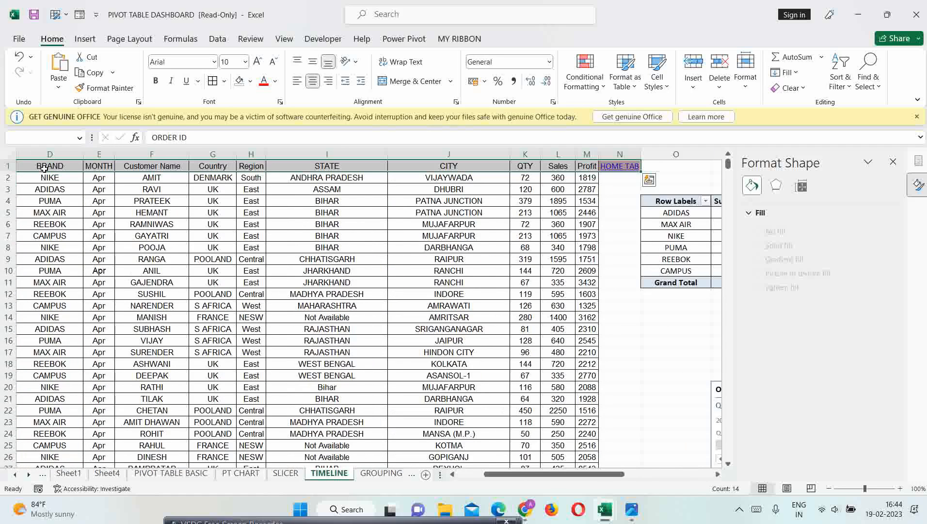
Step: Delete the existing Order Date timeline below the pivot chart
{"action": "left_click_drag", "start_coordinate": [520, 473], "coordinate": [579, 486]}
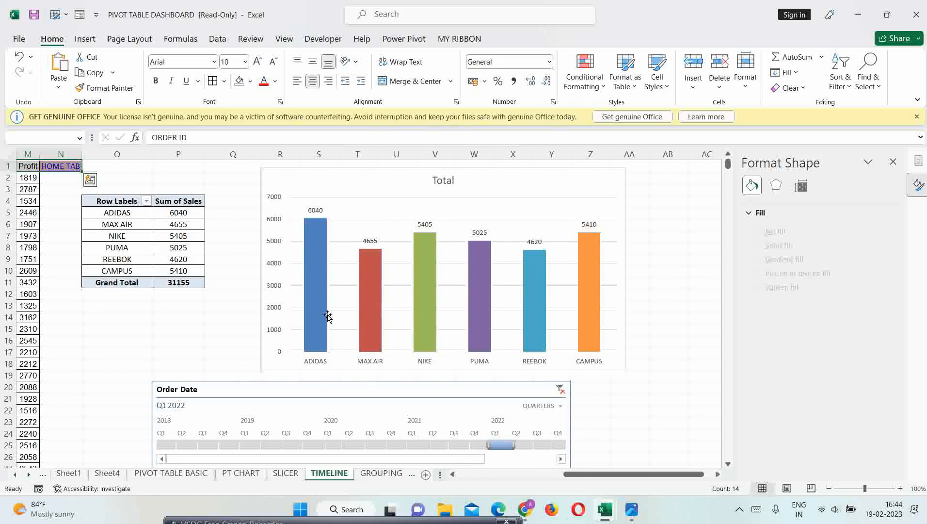
{"action": "left_click", "coordinate": [315, 387]}
{"action": "key", "text": "Delete"}
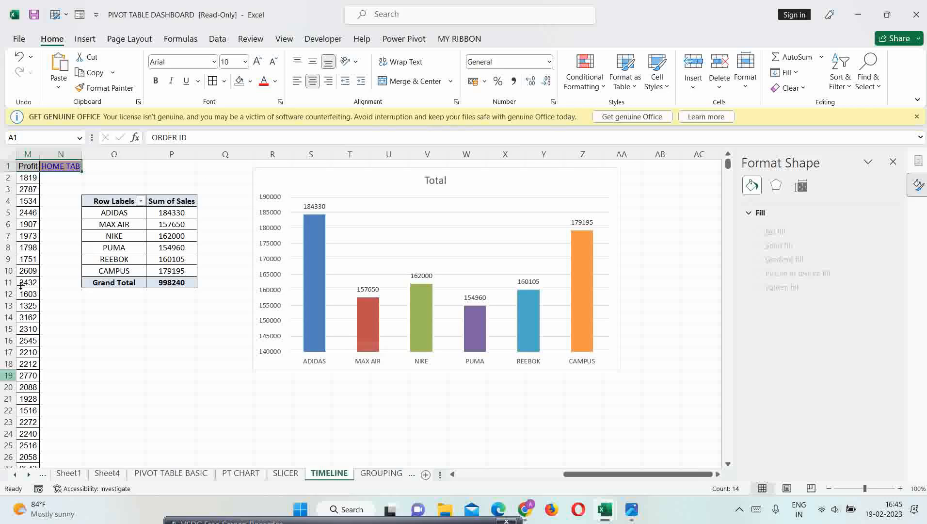
Step: Insert an Order Date timeline for the brand sales pivot table
{"action": "left_click", "coordinate": [158, 238]}
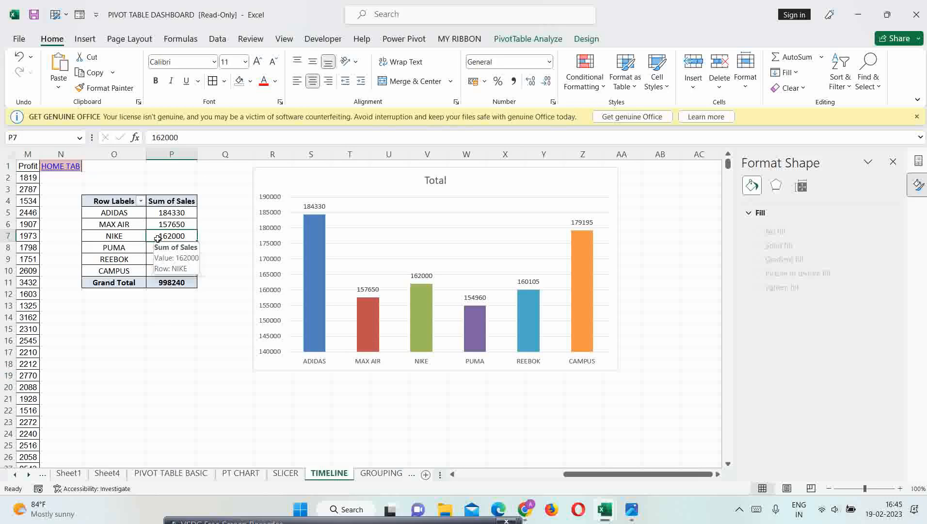
{"action": "left_click", "coordinate": [548, 39]}
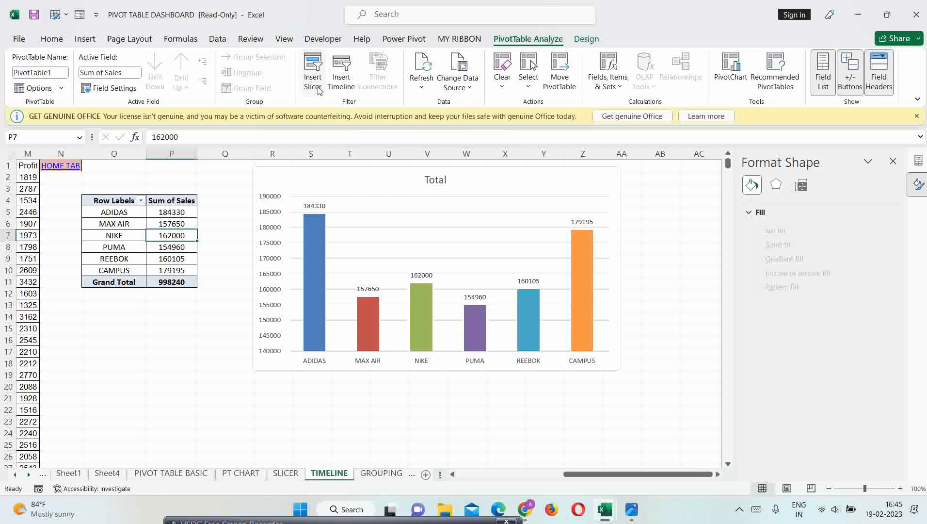
{"action": "left_click", "coordinate": [341, 75]}
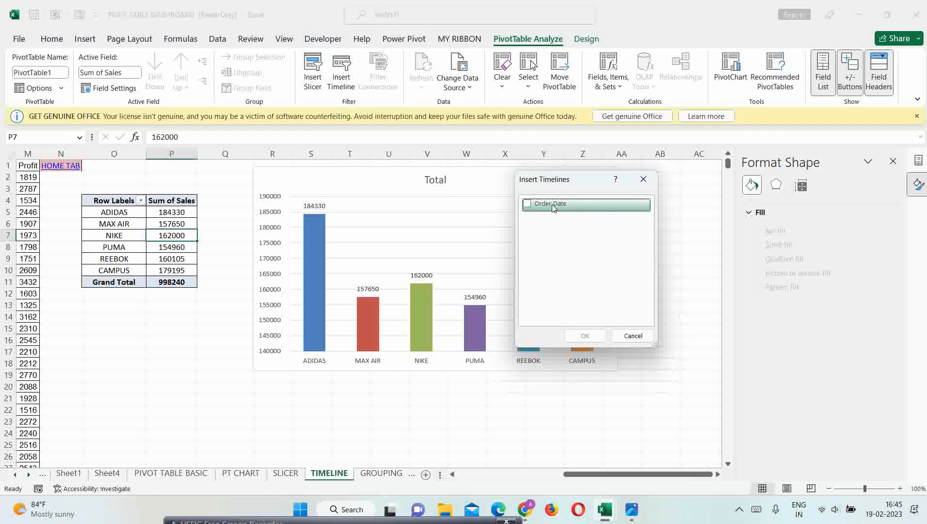
{"action": "left_click", "coordinate": [527, 203]}
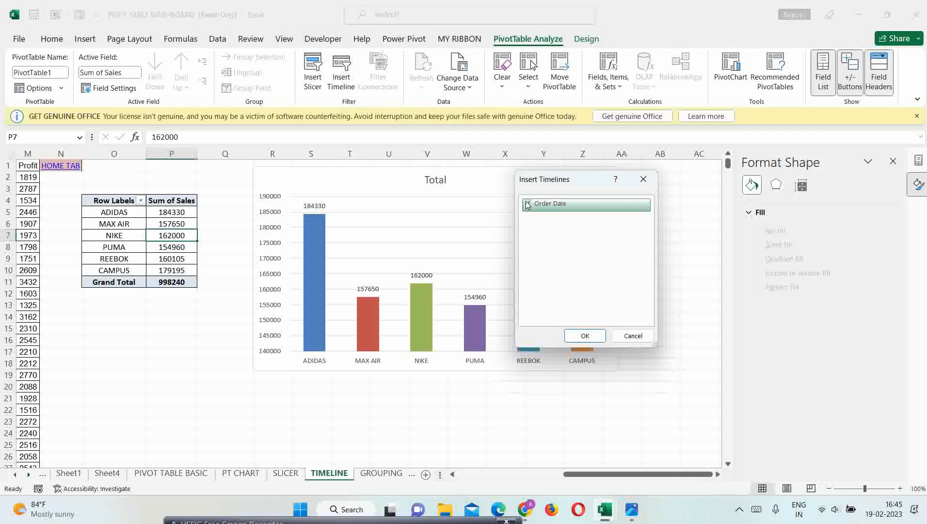
{"action": "left_click", "coordinate": [586, 335]}
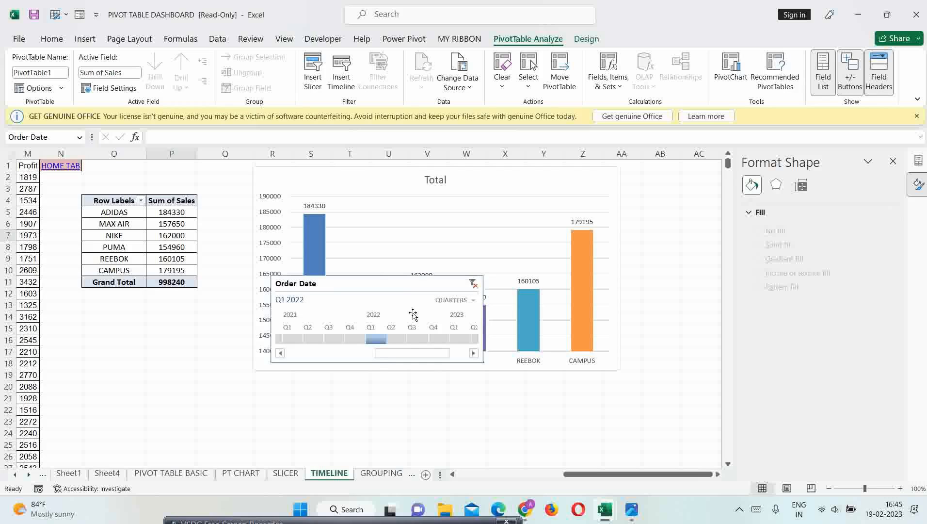
Step: Move the Order Date timeline below the chart and resize it to about 20 cm wide and 4.9 cm high
{"action": "left_click_drag", "start_coordinate": [329, 364], "coordinate": [273, 381]}
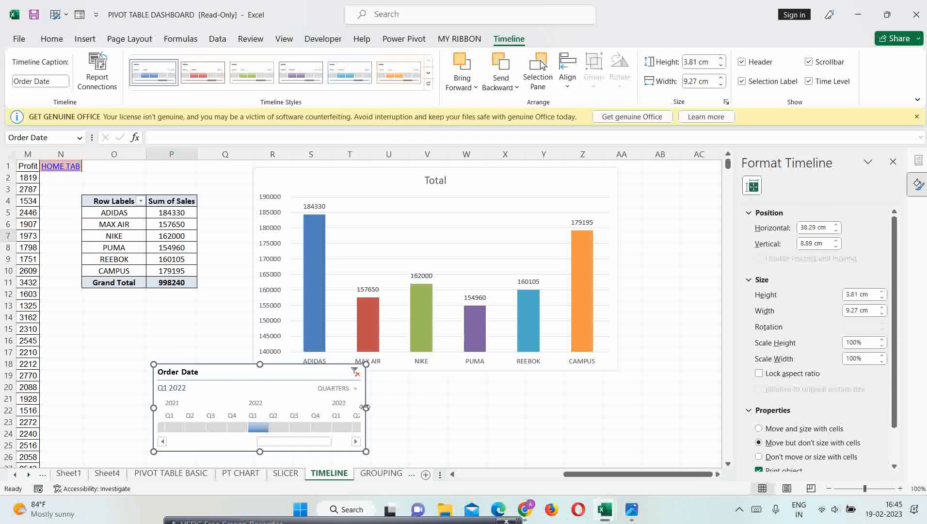
{"action": "left_click_drag", "start_coordinate": [506, 417], "coordinate": [612, 421]}
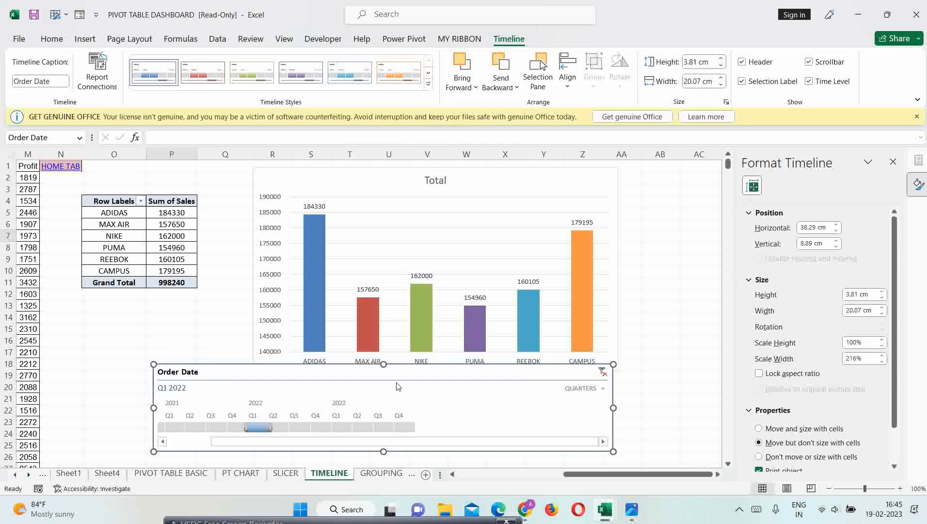
{"action": "left_click_drag", "start_coordinate": [383, 364], "coordinate": [383, 379]}
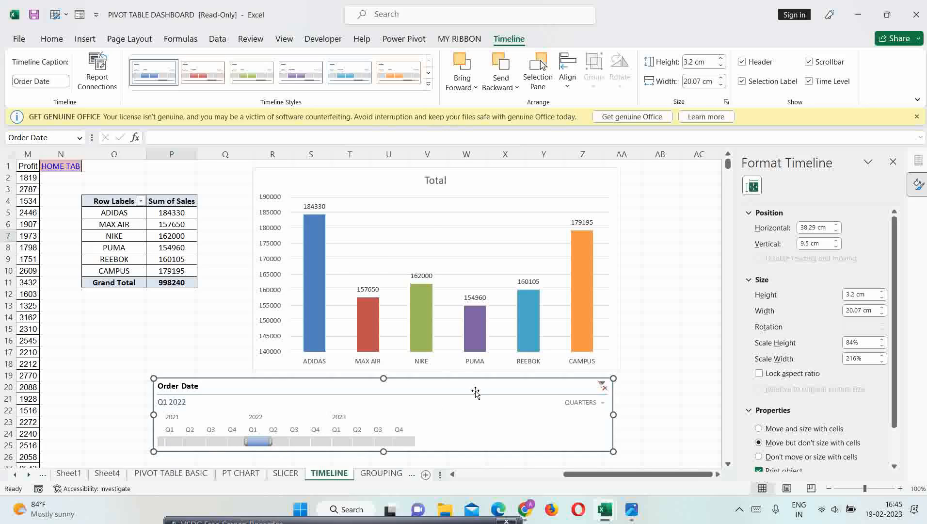
{"action": "scroll", "coordinate": [579, 427], "scroll_direction": "down", "scroll_amount": 4}
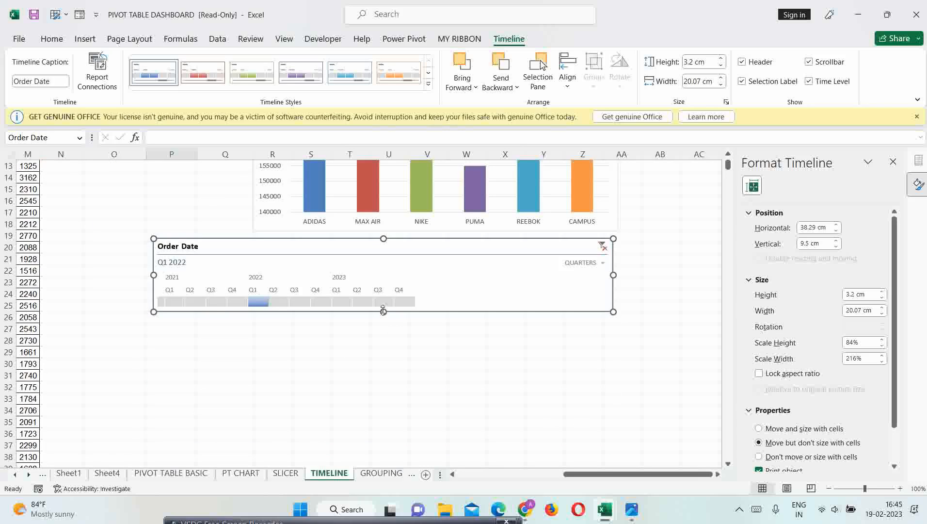
{"action": "left_click_drag", "start_coordinate": [384, 311], "coordinate": [384, 351]}
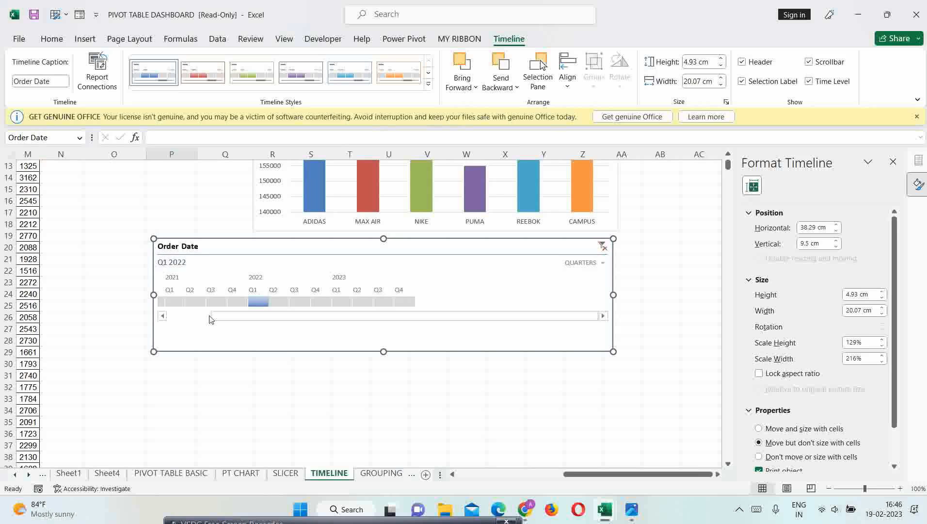
Step: Reposition the Order Date timeline directly under the pivot chart and filter it to Q1 2018
{"action": "left_click_drag", "start_coordinate": [226, 316], "coordinate": [167, 316]}
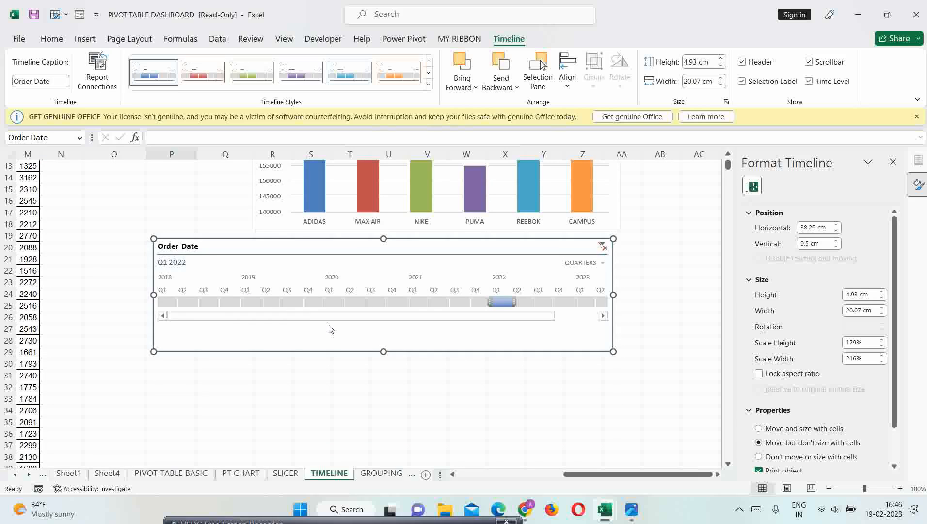
{"action": "left_click_drag", "start_coordinate": [351, 251], "coordinate": [327, 280]}
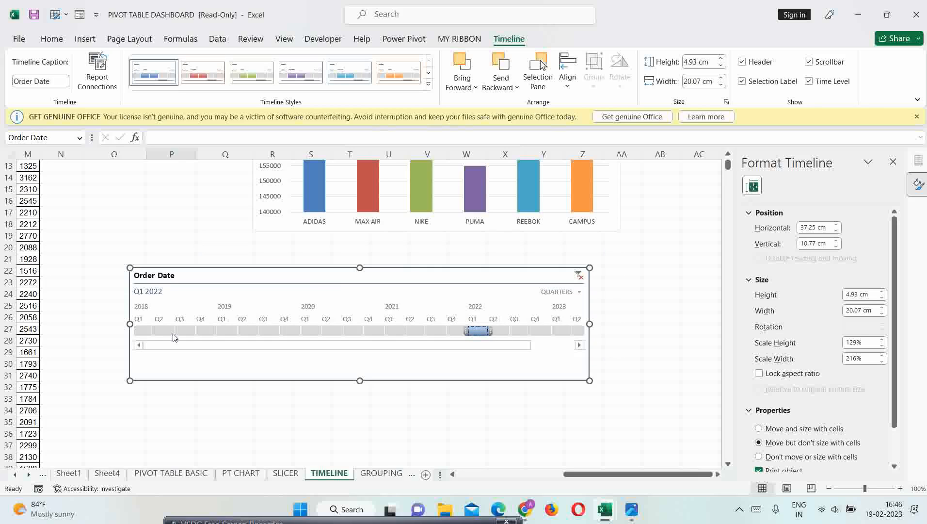
{"action": "scroll", "coordinate": [234, 303], "scroll_direction": "up", "scroll_amount": 4}
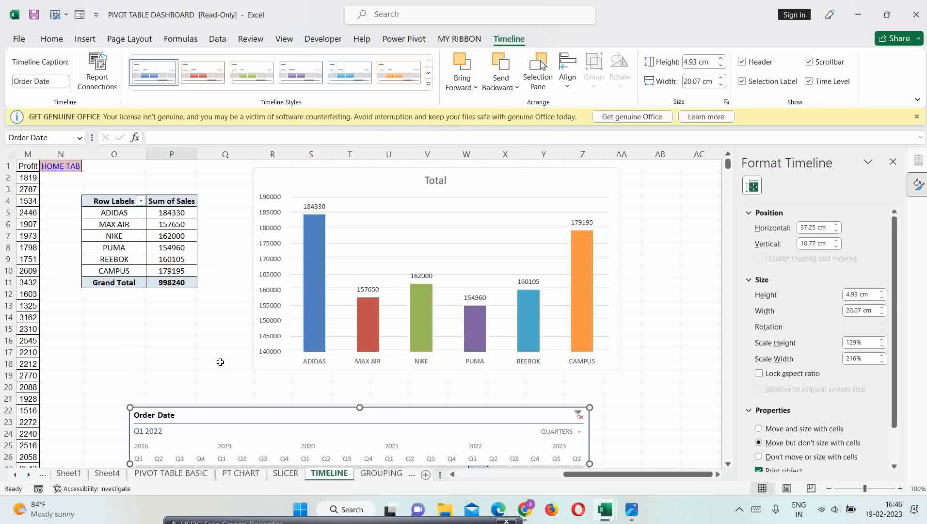
{"action": "left_click_drag", "start_coordinate": [246, 409], "coordinate": [262, 387]}
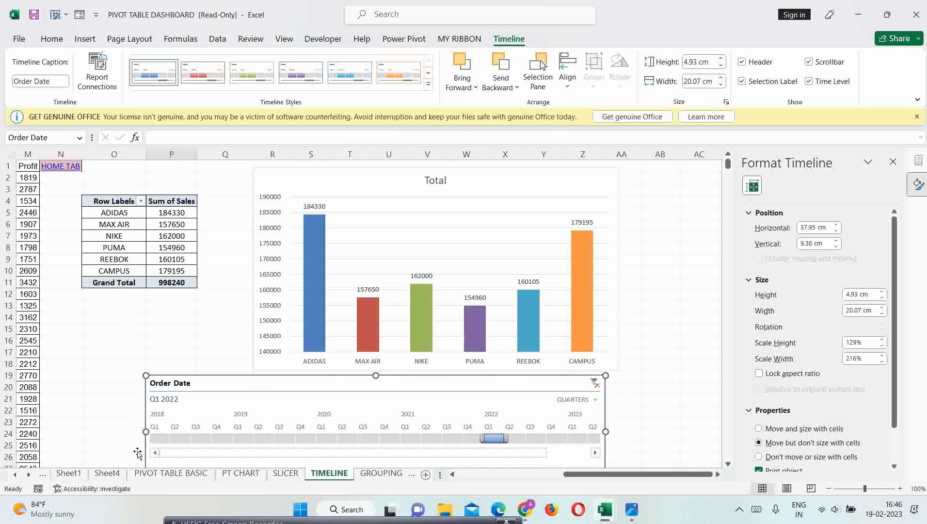
{"action": "left_click", "coordinate": [158, 438]}
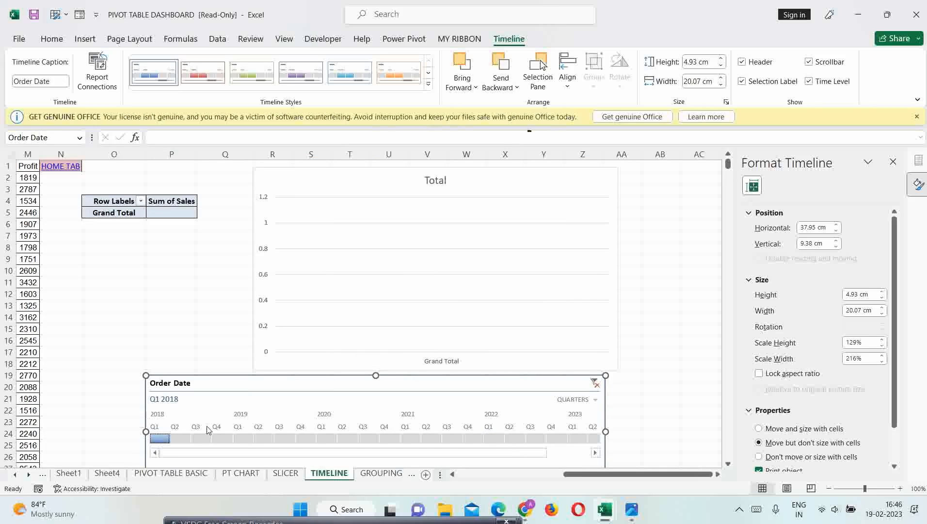
Step: Filter the Order Date timeline to Q1 2019, switch the selection to Q1 2021, and clear the timeline filter
{"action": "left_click", "coordinate": [246, 438]}
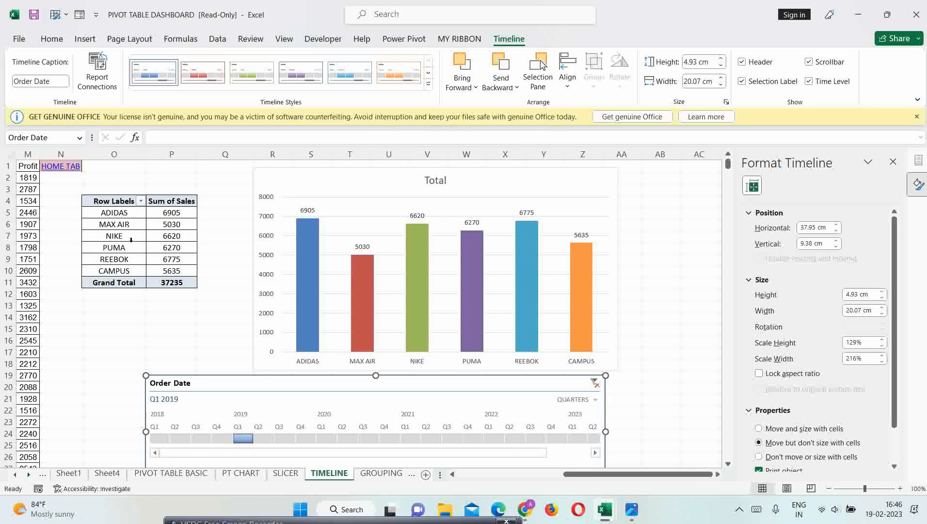
{"action": "left_click", "coordinate": [408, 437]}
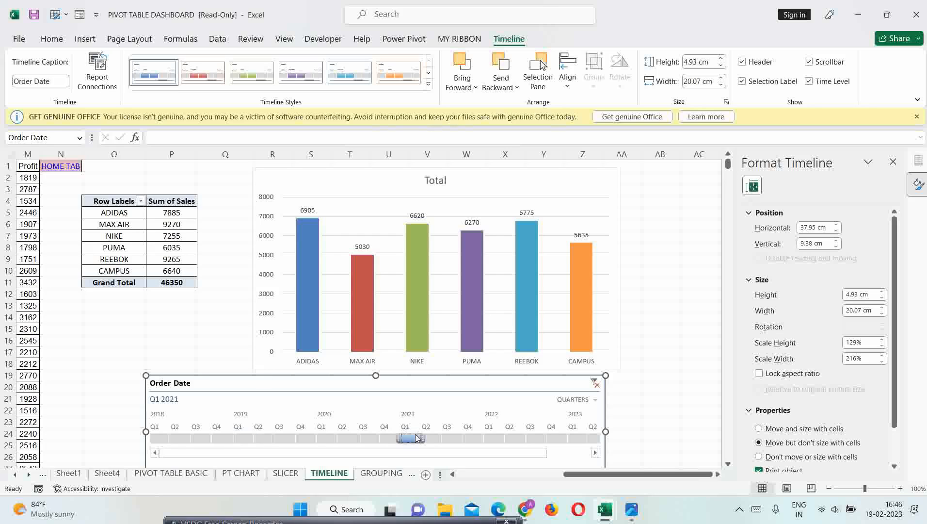
{"action": "left_click", "coordinate": [595, 384]}
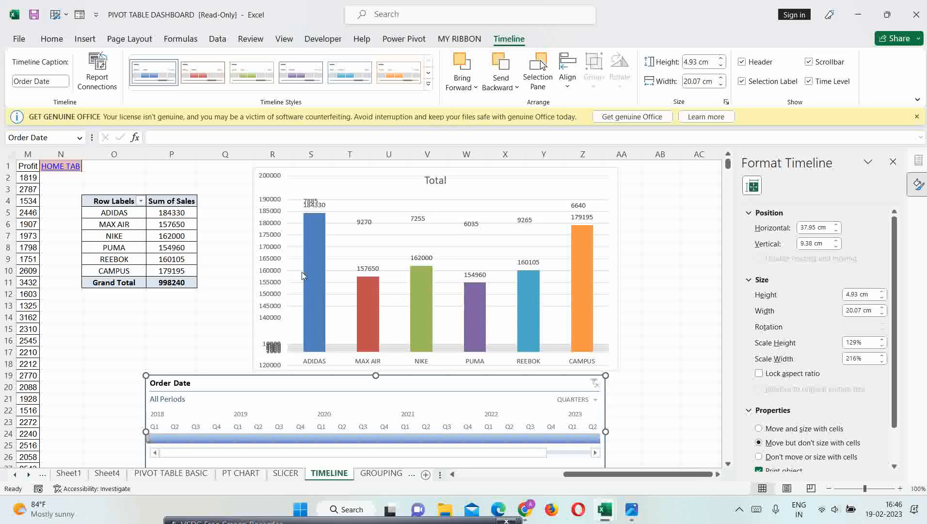
Step: Set the Order Date timeline's time level to years and filter the brand sales to 2020 and to 2021
{"action": "left_click", "coordinate": [594, 402]}
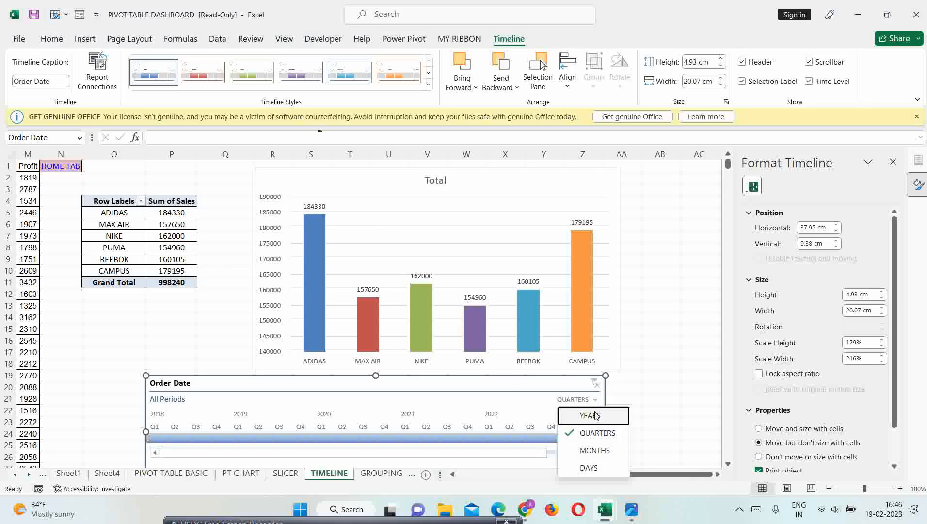
{"action": "left_click", "coordinate": [591, 415]}
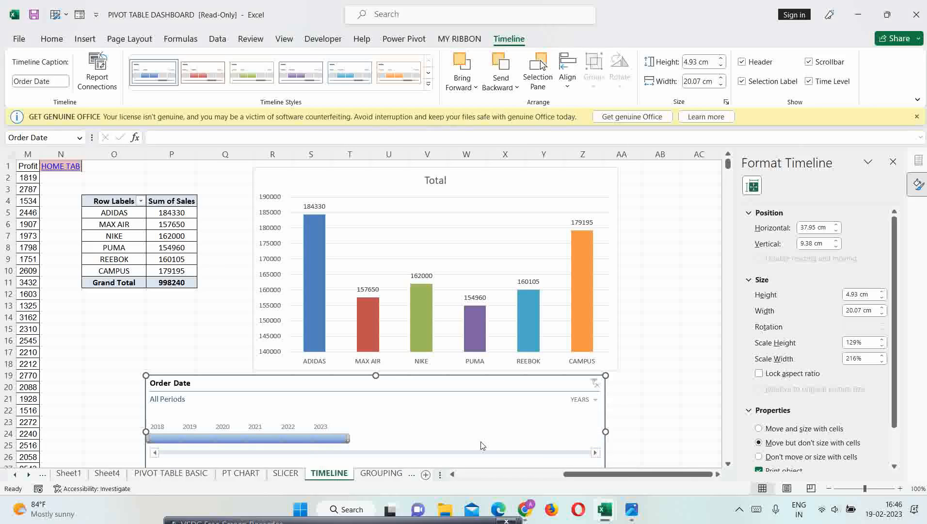
{"action": "left_click", "coordinate": [232, 439]}
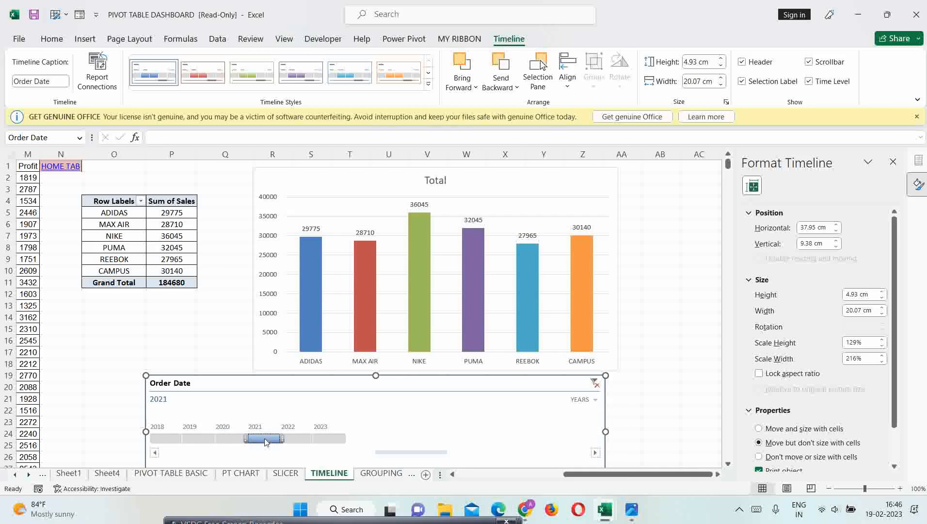
{"action": "left_click", "coordinate": [265, 438]}
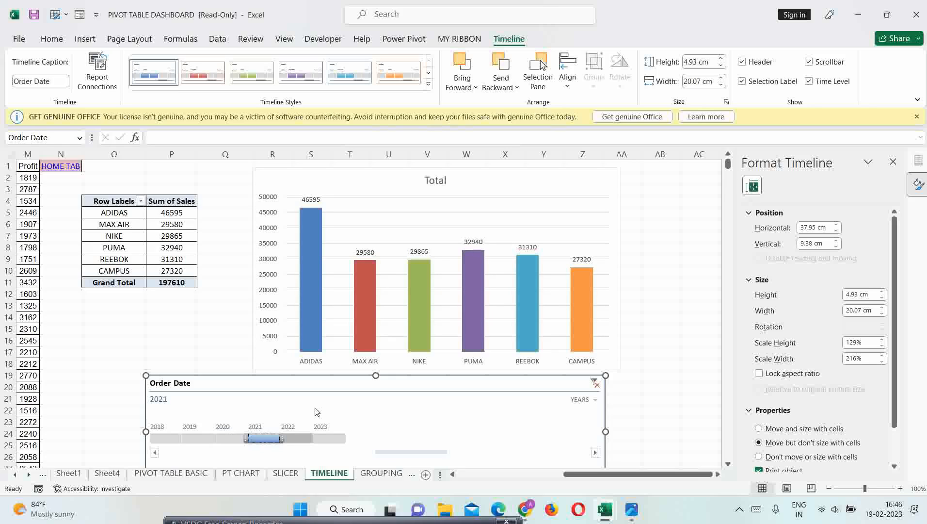
Step: Nudge the timeline to align with the chart's edge and filter it to 2022 and to 2023
{"action": "left_click_drag", "start_coordinate": [325, 388], "coordinate": [338, 384]}
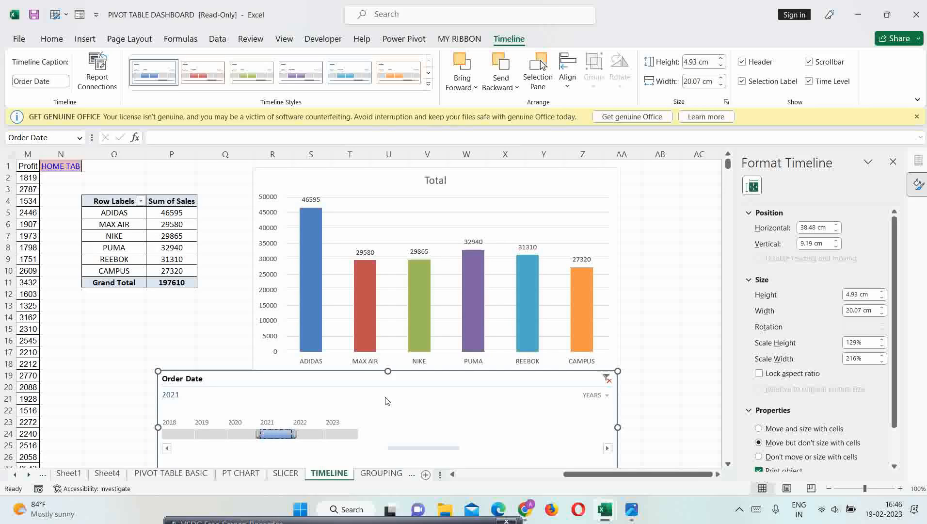
{"action": "left_click", "coordinate": [304, 434]}
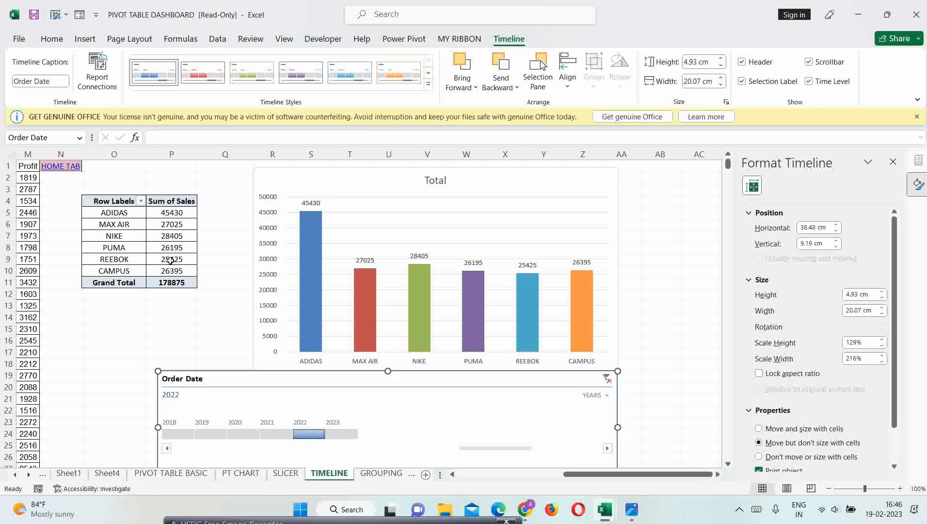
{"action": "left_click", "coordinate": [341, 434]}
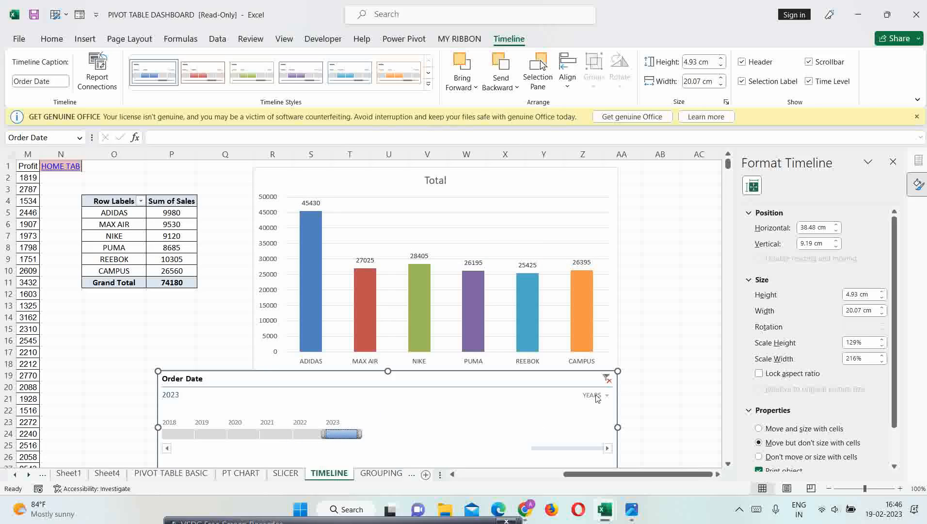
Step: Clear the Order Date timeline filter and set its time level to months
{"action": "left_click", "coordinate": [608, 396]}
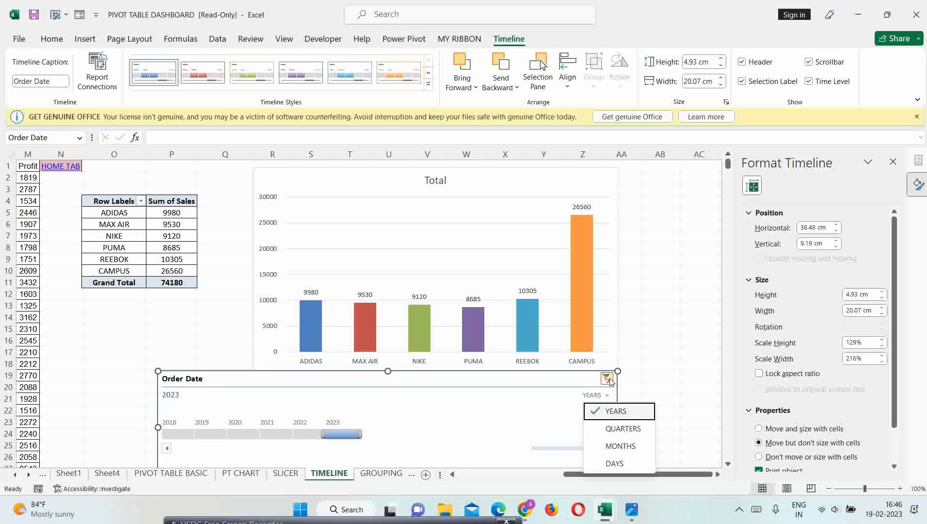
{"action": "left_click", "coordinate": [607, 379]}
{"action": "left_click", "coordinate": [608, 396]}
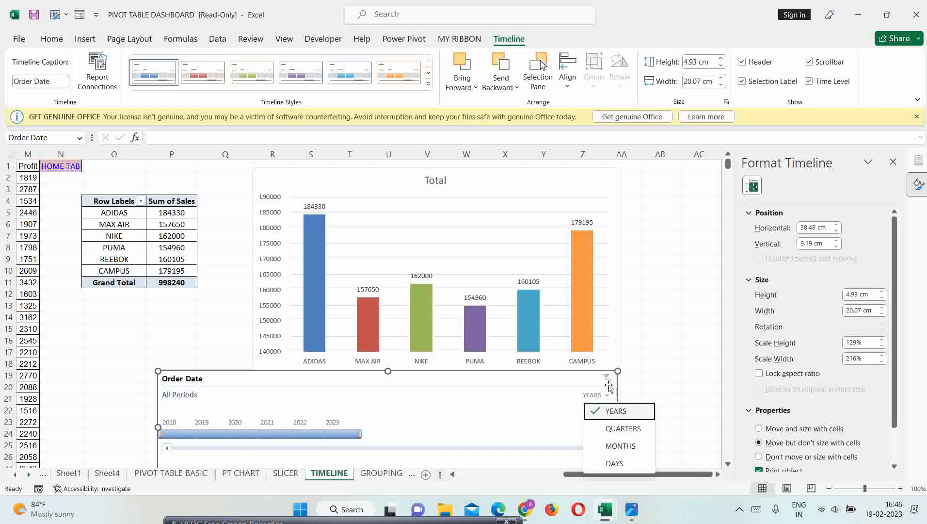
{"action": "left_click", "coordinate": [621, 445]}
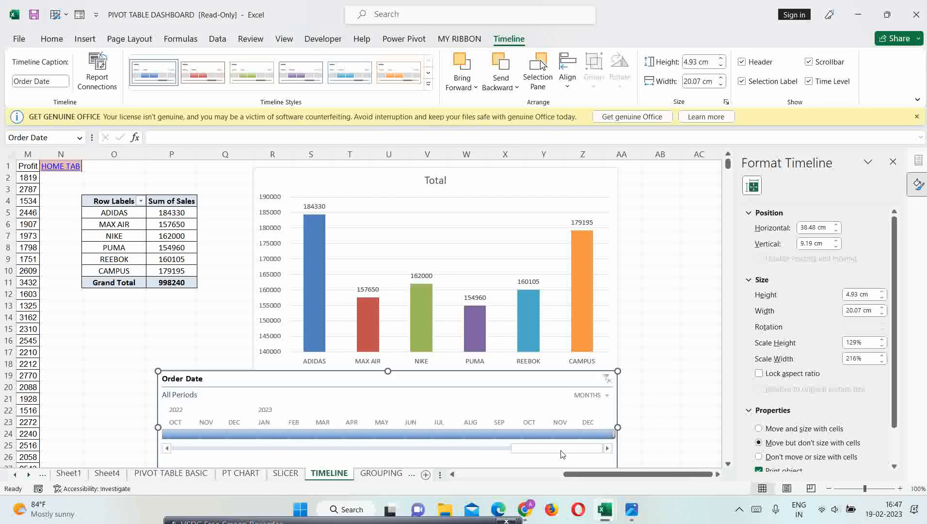
Step: Filter the timeline to single months of 2022 in turn: October, May and September
{"action": "left_click_drag", "start_coordinate": [538, 455], "coordinate": [439, 449]}
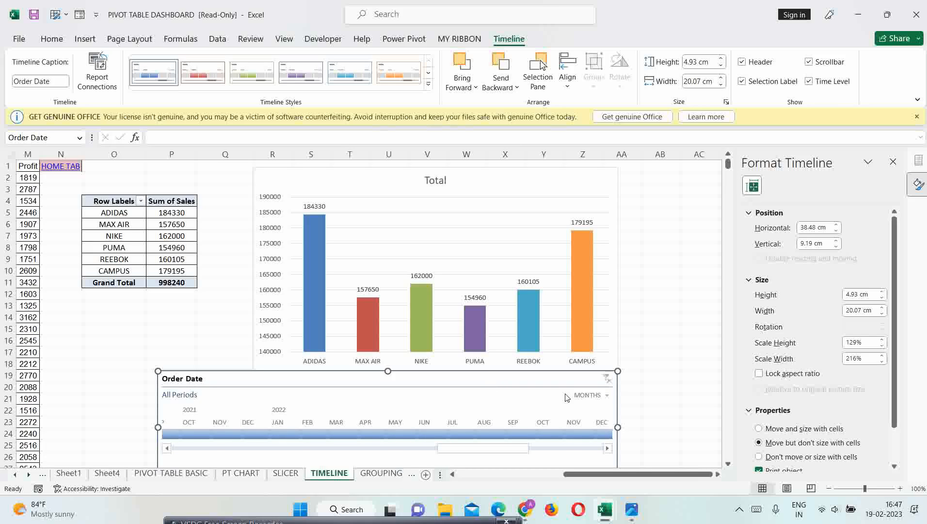
{"action": "left_click", "coordinate": [540, 432]}
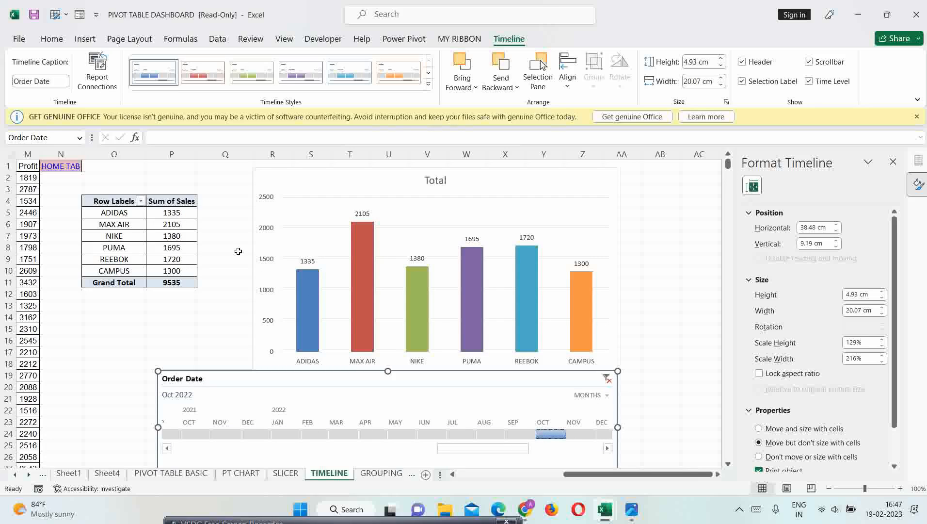
{"action": "left_click", "coordinate": [399, 433]}
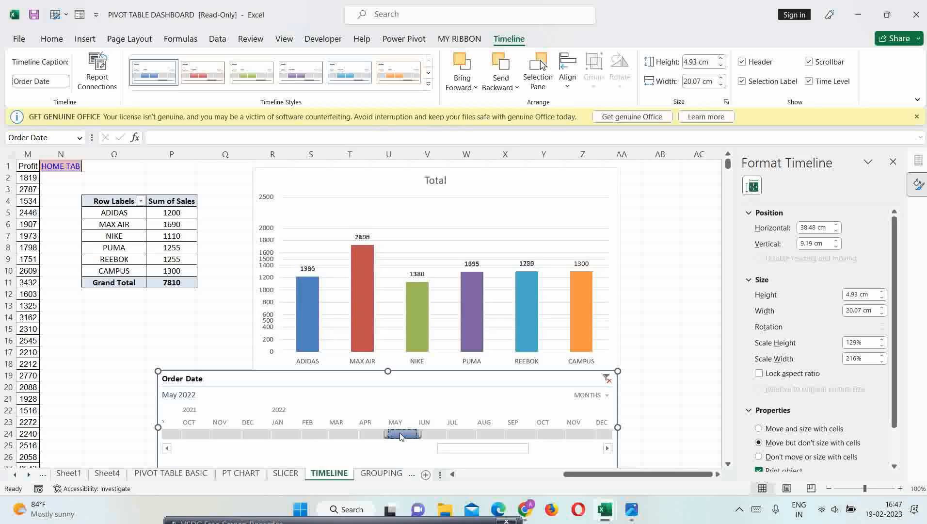
{"action": "left_click", "coordinate": [517, 434]}
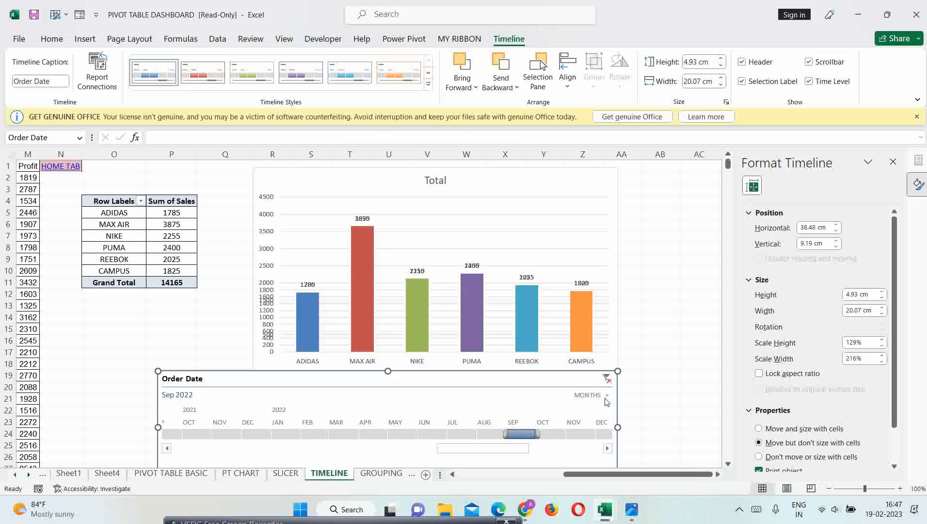
Step: Set the timeline's time level to days and filter by several single days, including Aug 27, 2022, ending on Sep 10, 2022
{"action": "left_click", "coordinate": [606, 396]}
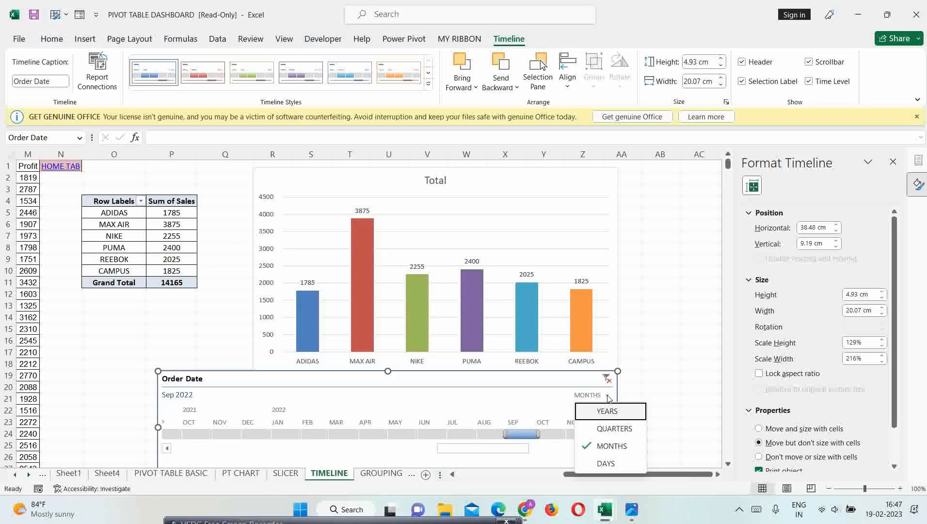
{"action": "left_click", "coordinate": [602, 464]}
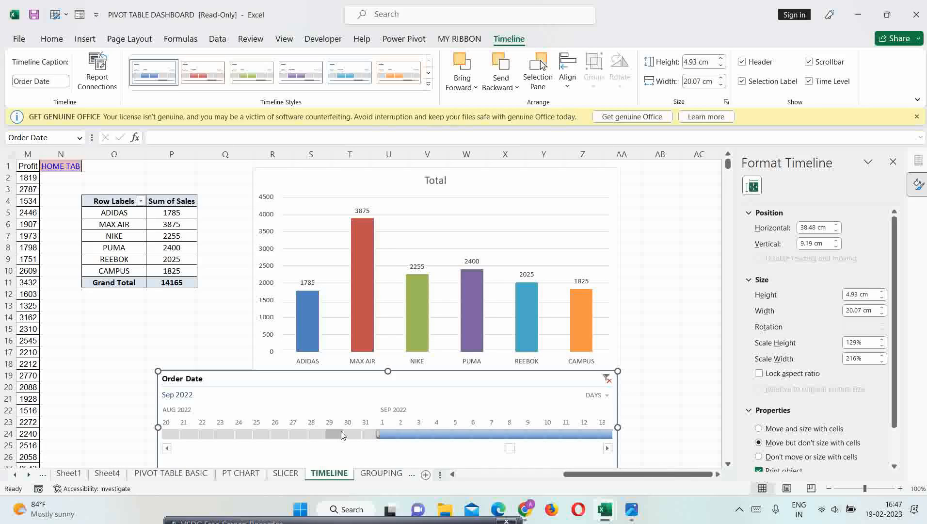
{"action": "left_click", "coordinate": [341, 431]}
{"action": "left_click", "coordinate": [293, 434]}
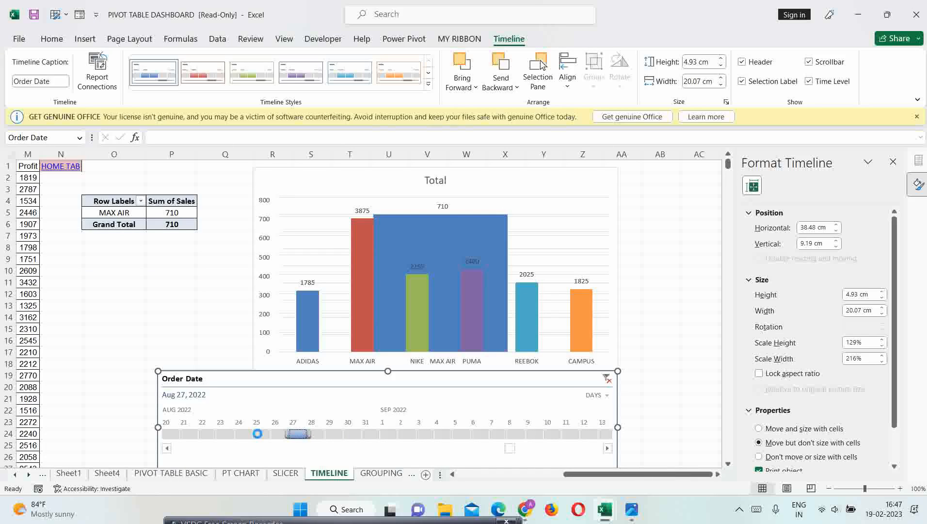
{"action": "left_click", "coordinate": [391, 434]}
{"action": "left_click", "coordinate": [515, 434]}
{"action": "left_click", "coordinate": [552, 434]}
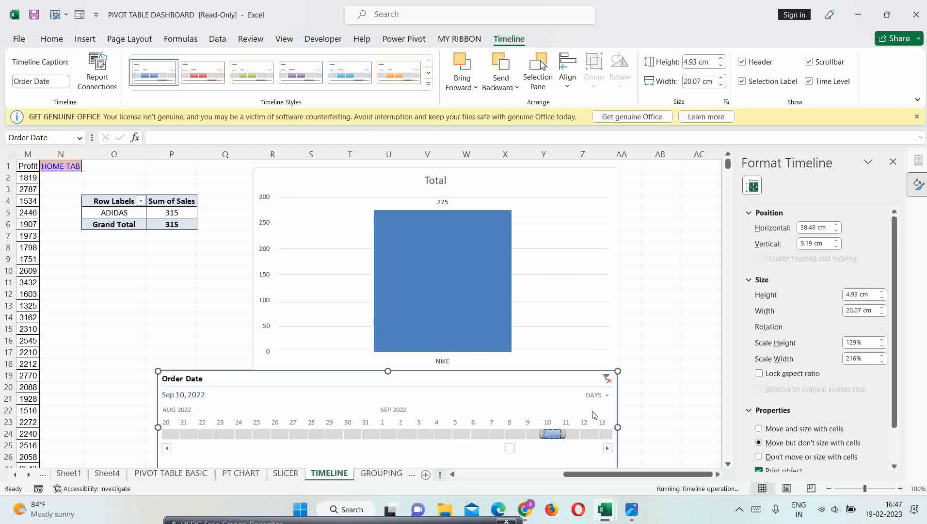
Step: Return the timeline's time level to years and shorten the timeline to about 3.58 cm high
{"action": "left_click", "coordinate": [596, 395]}
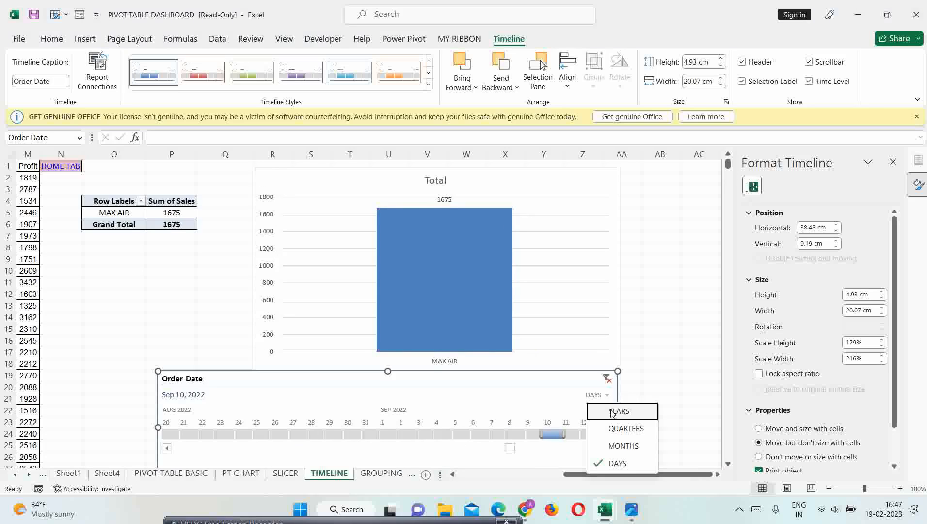
{"action": "left_click", "coordinate": [612, 412]}
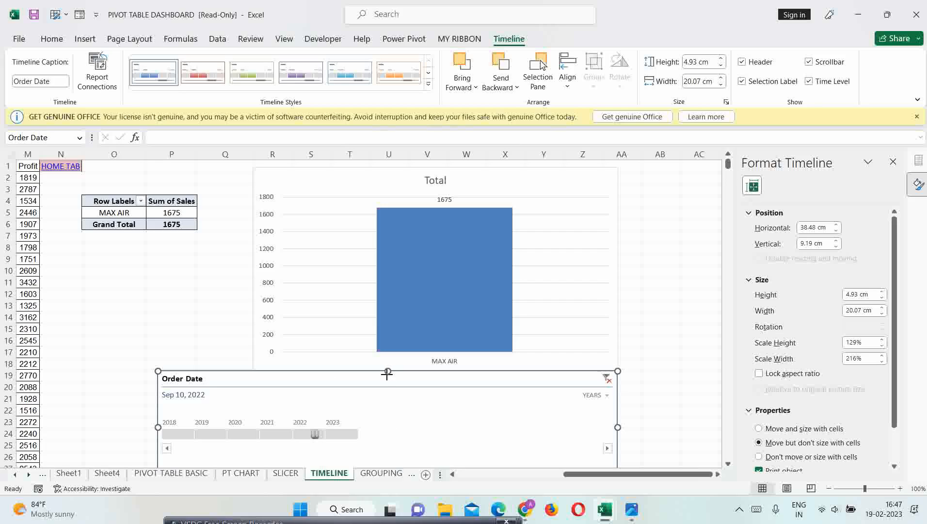
{"action": "mouse_move", "coordinate": [388, 371]}
{"action": "left_mouse_down"}
{"action": "mouse_move", "coordinate": [385, 402]}
{"action": "mouse_move", "coordinate": [387, 374]}
{"action": "left_mouse_up"}
Step: Filter the shortened timeline year by year through 2021 and 2022, ending on 2023
{"action": "left_click", "coordinate": [278, 435]}
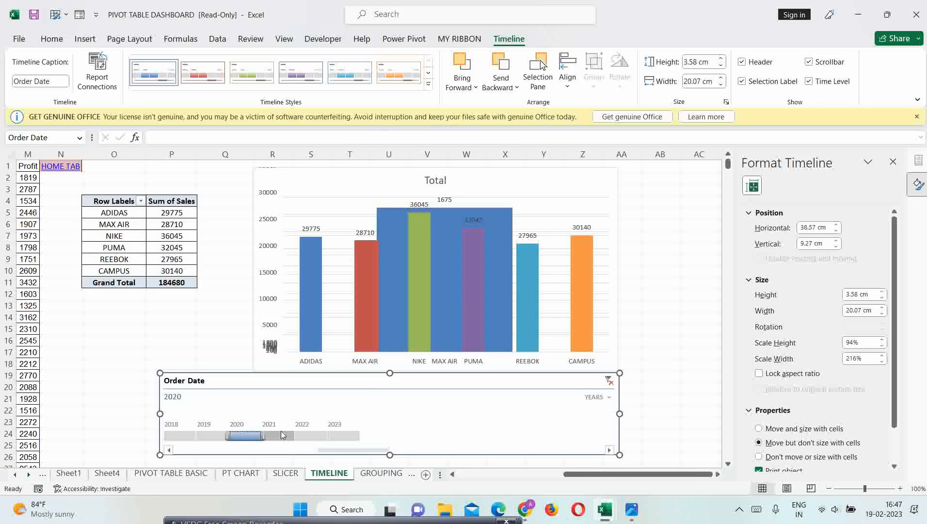
{"action": "left_click", "coordinate": [307, 434]}
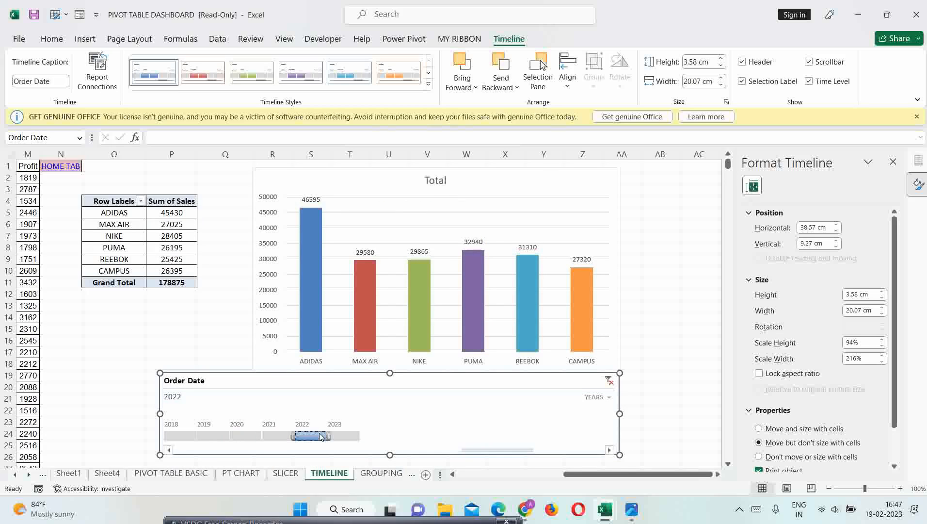
{"action": "left_click", "coordinate": [345, 436]}
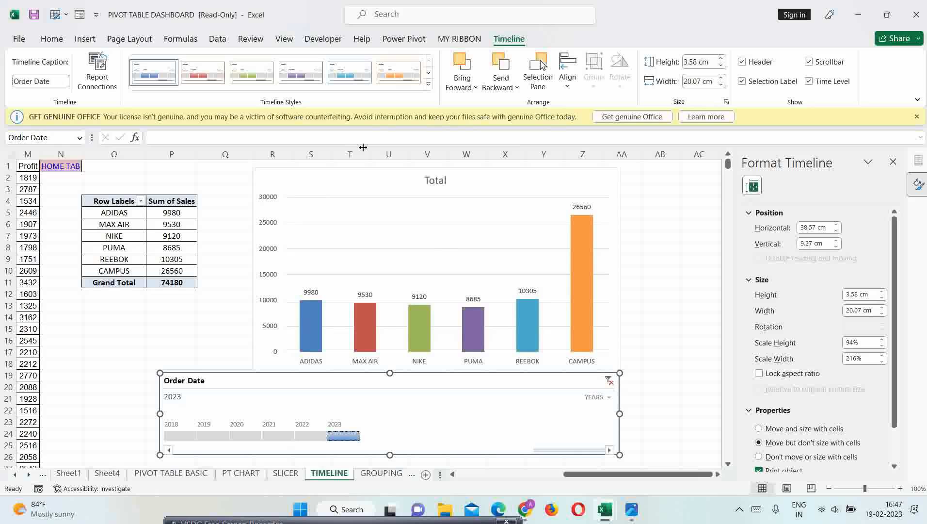
Step: Try the dark green, red and teal timeline styles and apply the dark orange style to the Order Date timeline
{"action": "left_click", "coordinate": [429, 84]}
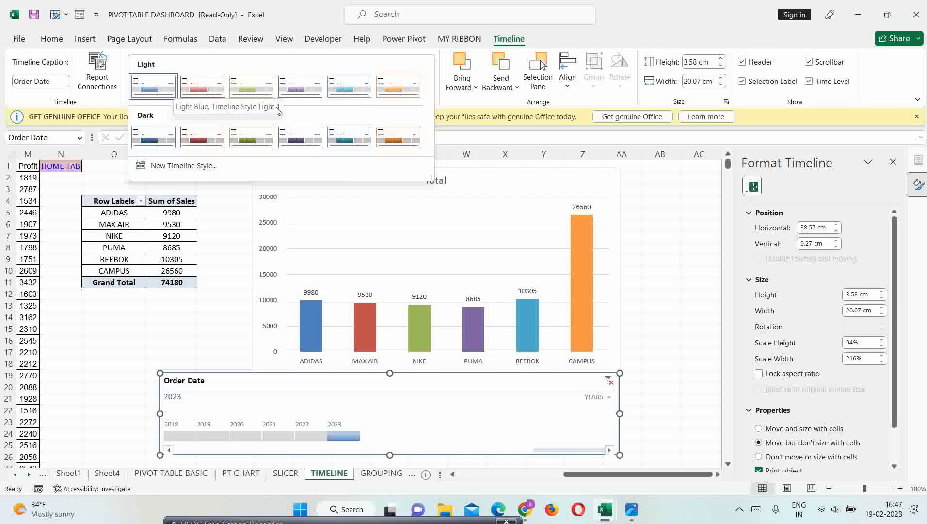
{"action": "left_click", "coordinate": [254, 141]}
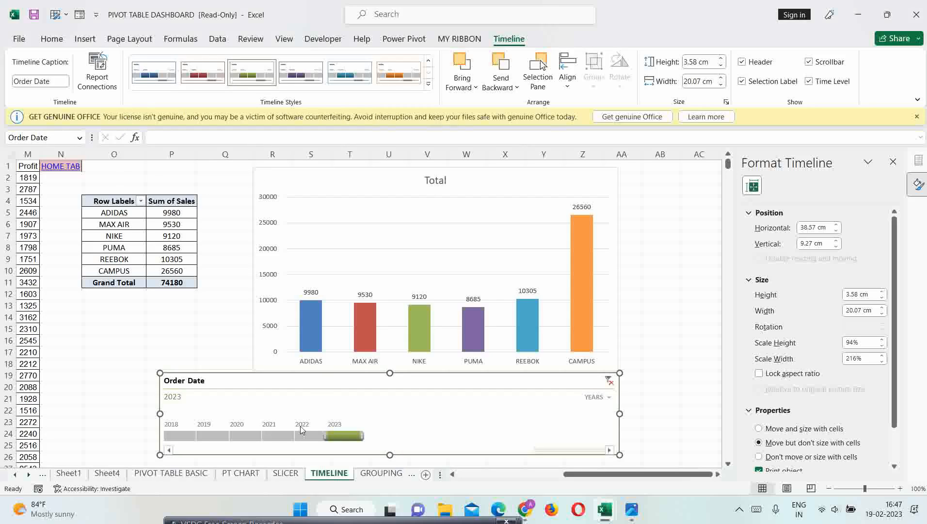
{"action": "left_click", "coordinate": [199, 78]}
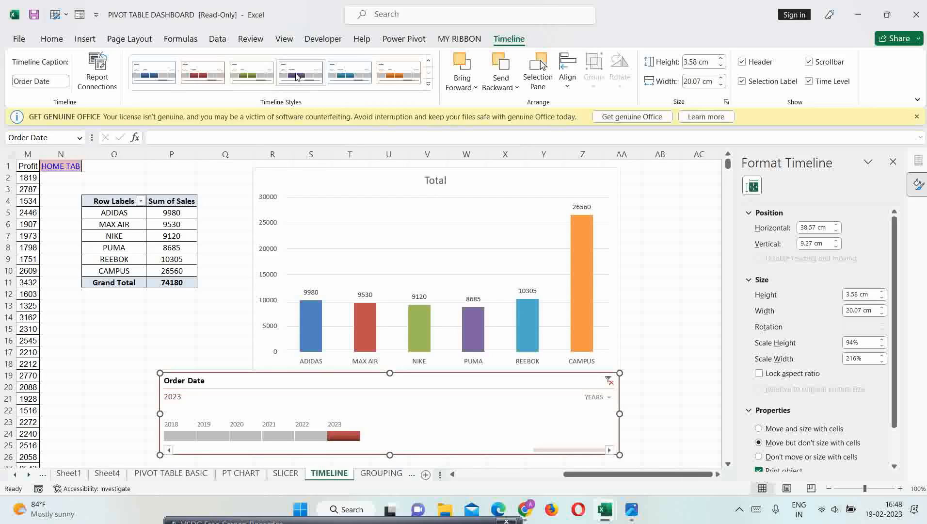
{"action": "left_click", "coordinate": [348, 75]}
{"action": "left_click", "coordinate": [397, 78]}
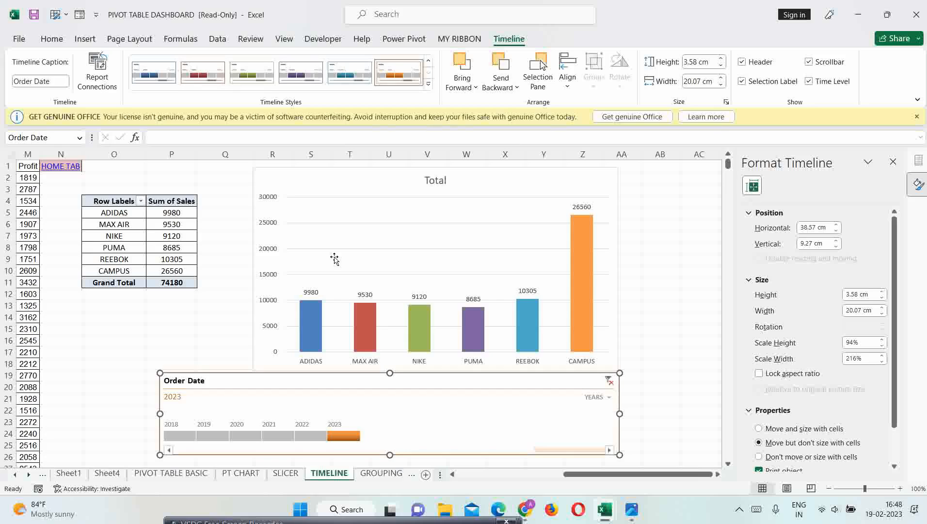
Step: Clear the 2023 filter from the Order Date timeline to include all periods
{"action": "right_click", "coordinate": [211, 376]}
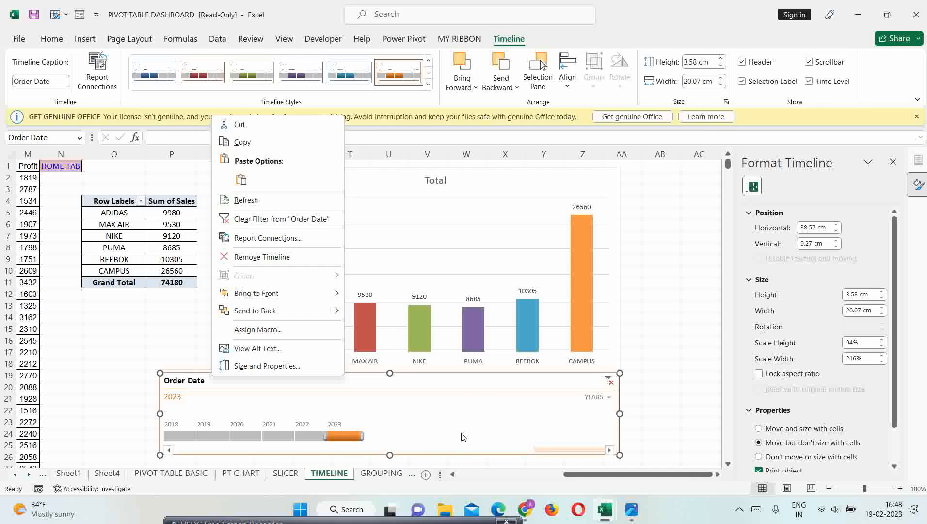
{"action": "left_click", "coordinate": [609, 385]}
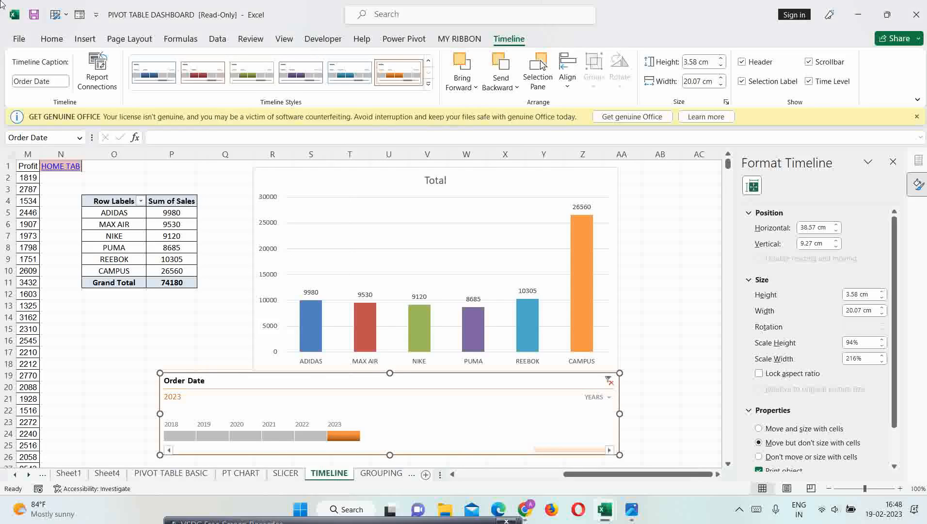
{"action": "left_click", "coordinate": [611, 383]}
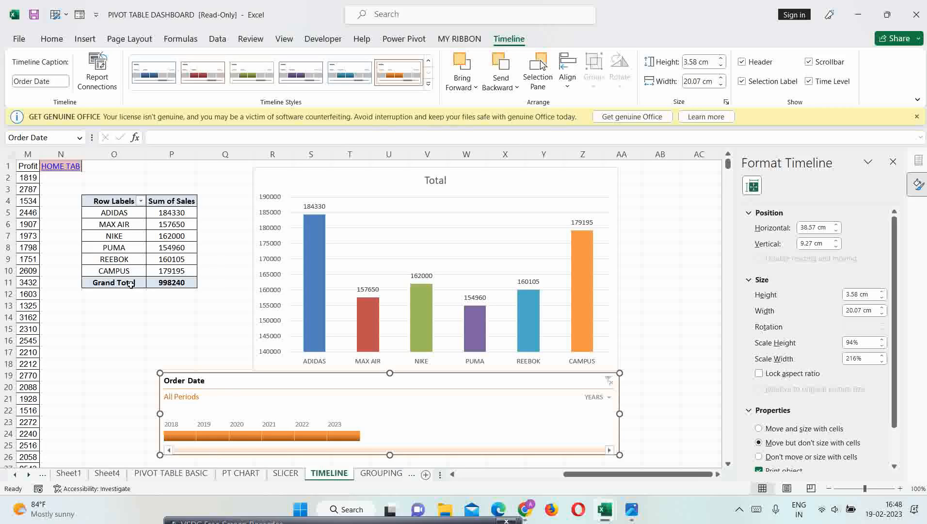
Step: Go back to the source data on the TIMELINE sheet and select the Order Date column
{"action": "left_click_drag", "start_coordinate": [602, 475], "coordinate": [465, 475]}
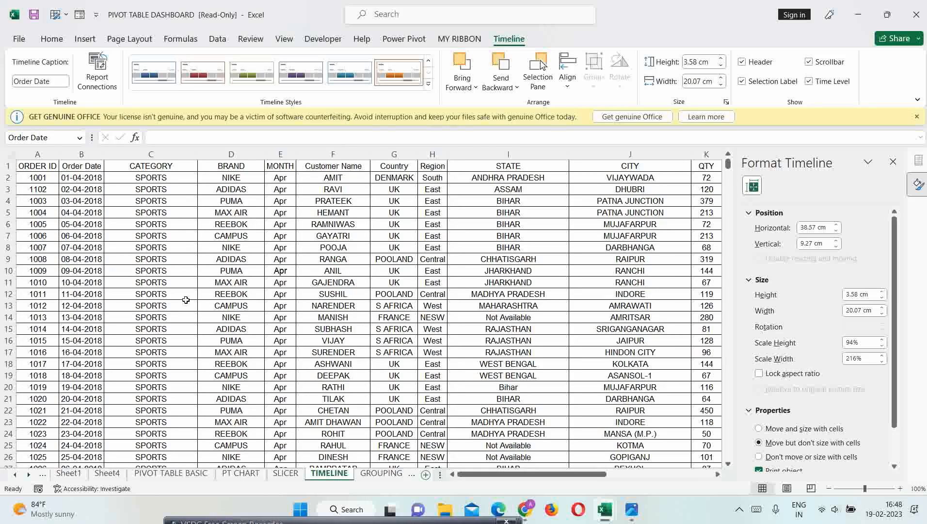
{"action": "left_click", "coordinate": [88, 154]}
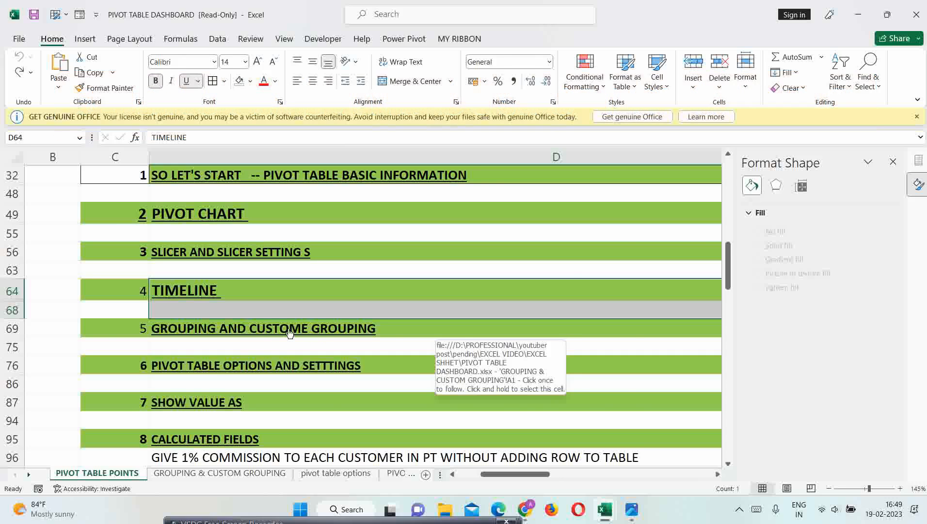
Step: Open the GROUPING & CUSTOM GROUPING sheet and select the 2018 row label in the first pivot table
{"action": "left_click", "coordinate": [290, 332]}
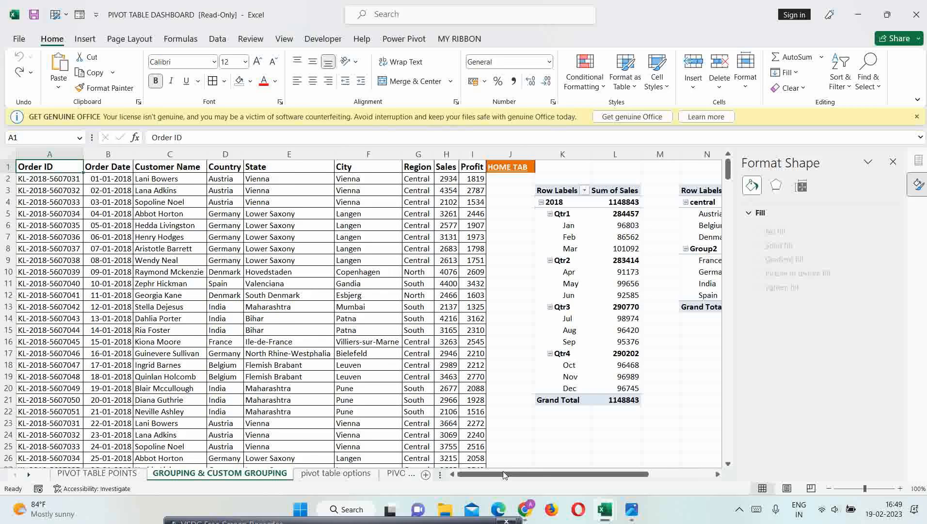
{"action": "left_click_drag", "start_coordinate": [504, 474], "coordinate": [577, 471]}
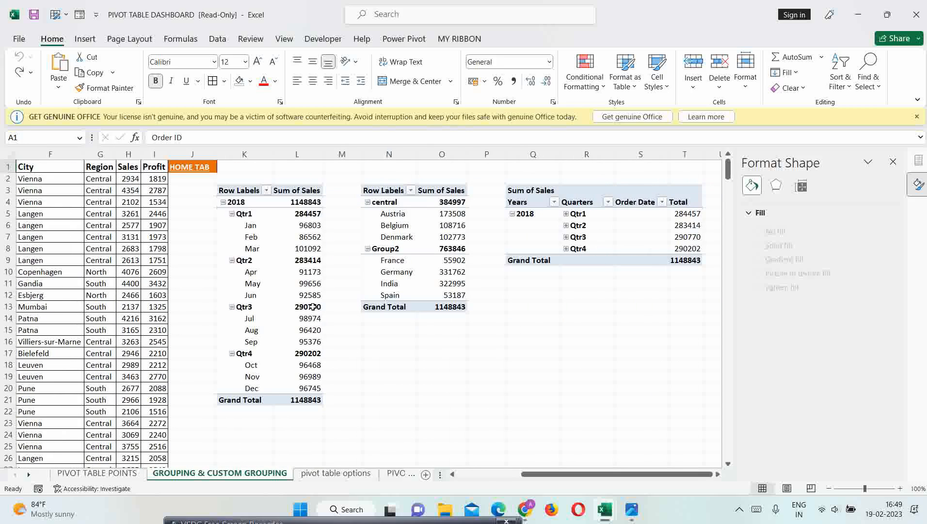
{"action": "left_click", "coordinate": [254, 213]}
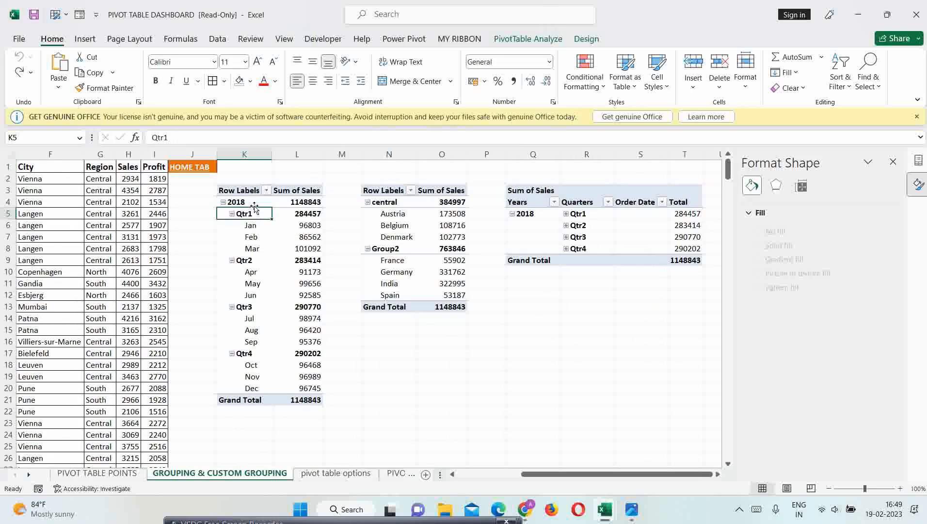
{"action": "left_click", "coordinate": [255, 202]}
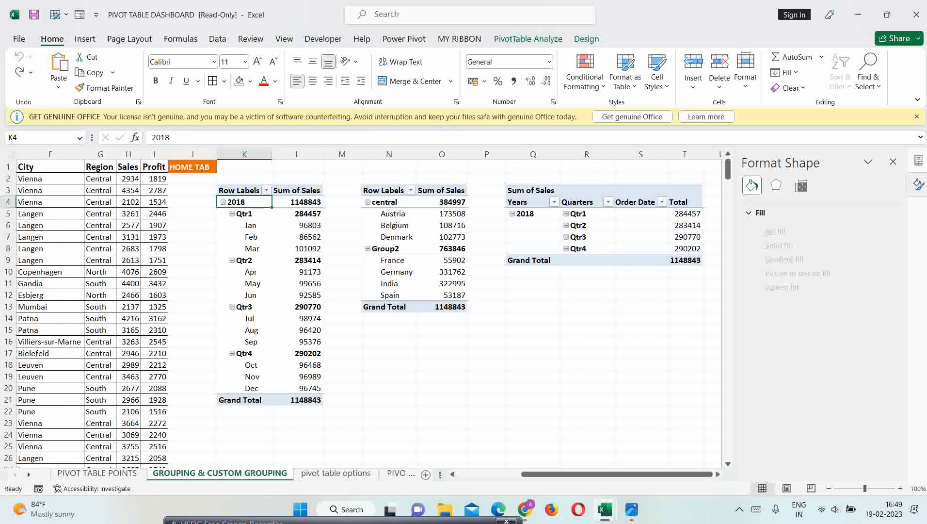
Step: Close the Format Shape pane and remove Years, Quarters, Sales and Order Date from the first pivot table
{"action": "left_click", "coordinate": [893, 161]}
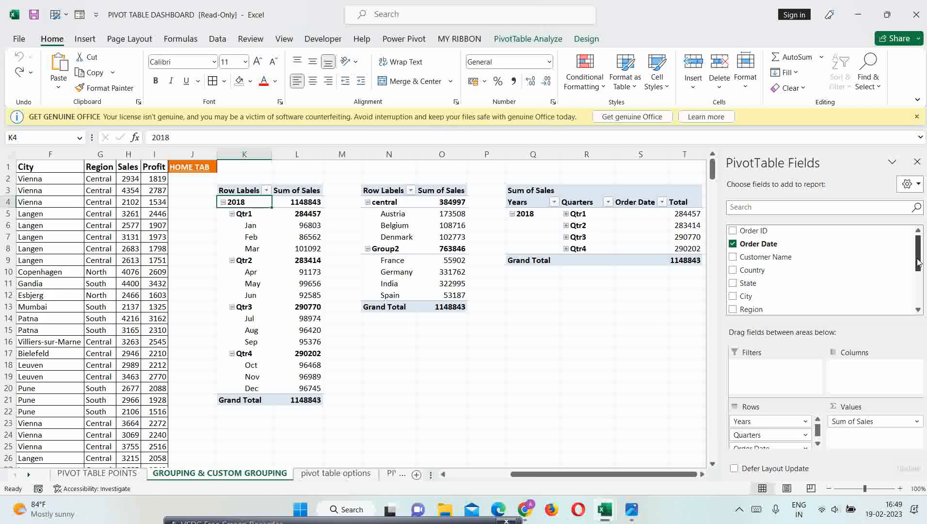
{"action": "scroll", "coordinate": [747, 287], "scroll_direction": "down", "scroll_amount": 2}
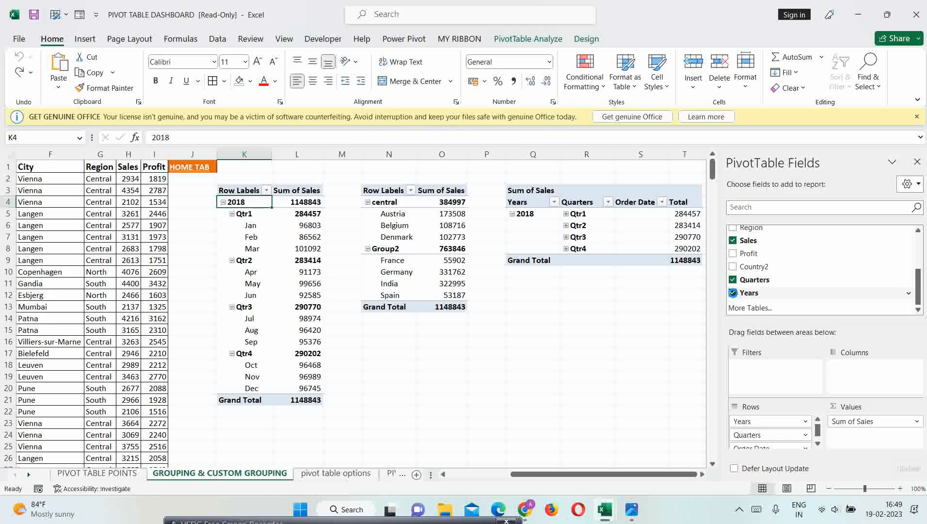
{"action": "left_click", "coordinate": [733, 292]}
{"action": "left_click", "coordinate": [732, 280]}
{"action": "left_click", "coordinate": [733, 240]}
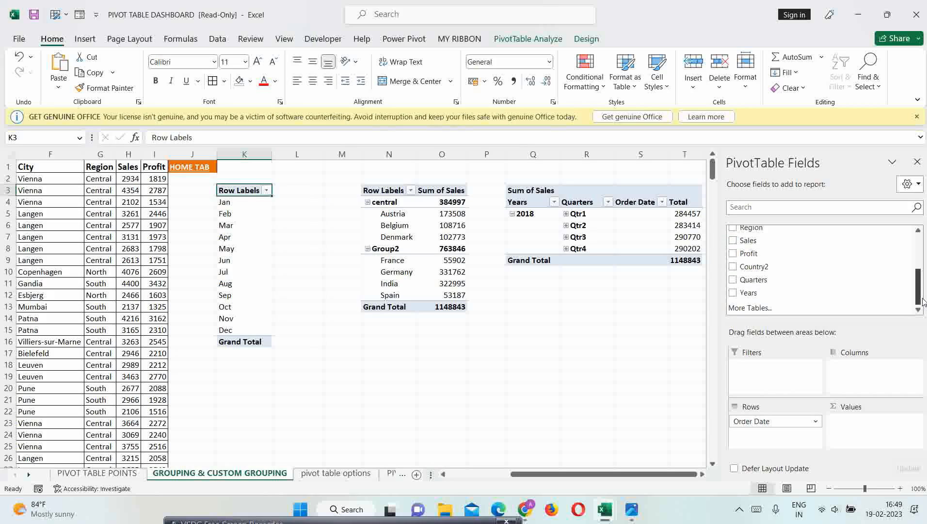
{"action": "scroll", "coordinate": [766, 255], "scroll_direction": "up", "scroll_amount": 3}
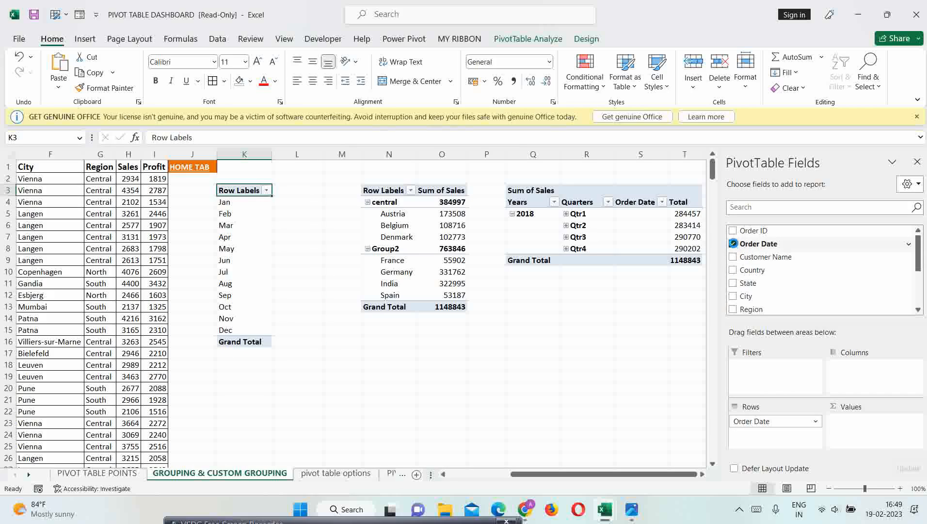
{"action": "left_click", "coordinate": [733, 244]}
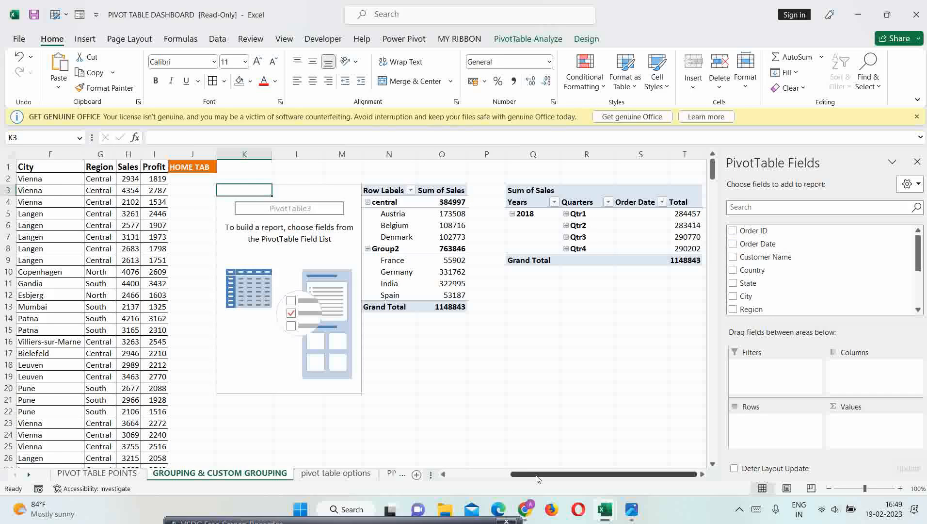
Step: Rebuild the empty pivot table with Order Date in the rows and Sales in the values
{"action": "mouse_move", "coordinate": [530, 473]}
{"action": "left_mouse_down"}
{"action": "mouse_move", "coordinate": [469, 467]}
{"action": "mouse_move", "coordinate": [519, 469]}
{"action": "left_mouse_up"}
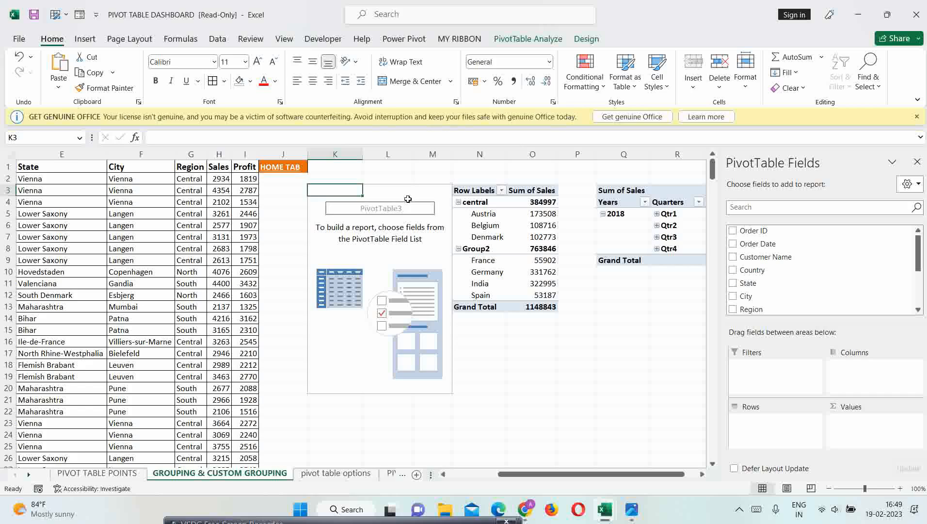
{"action": "right_click", "coordinate": [346, 192]}
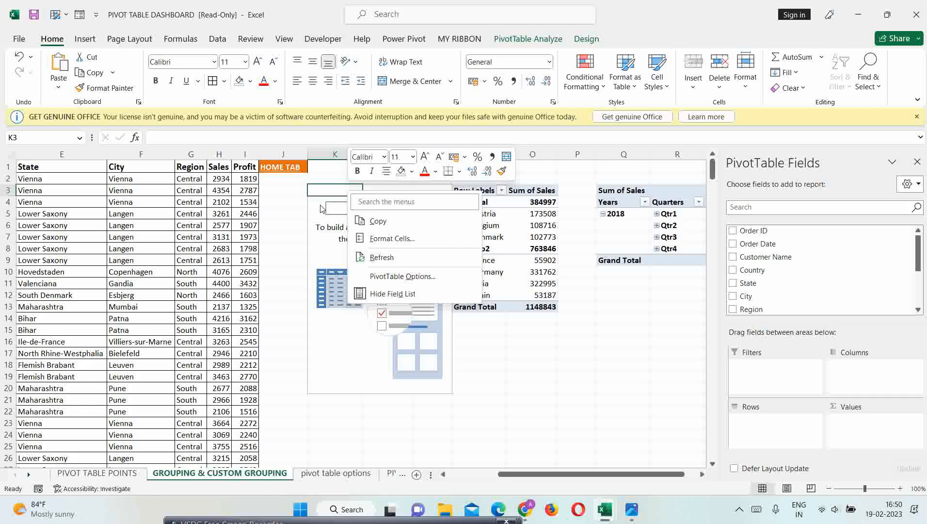
{"action": "left_click", "coordinate": [335, 193]}
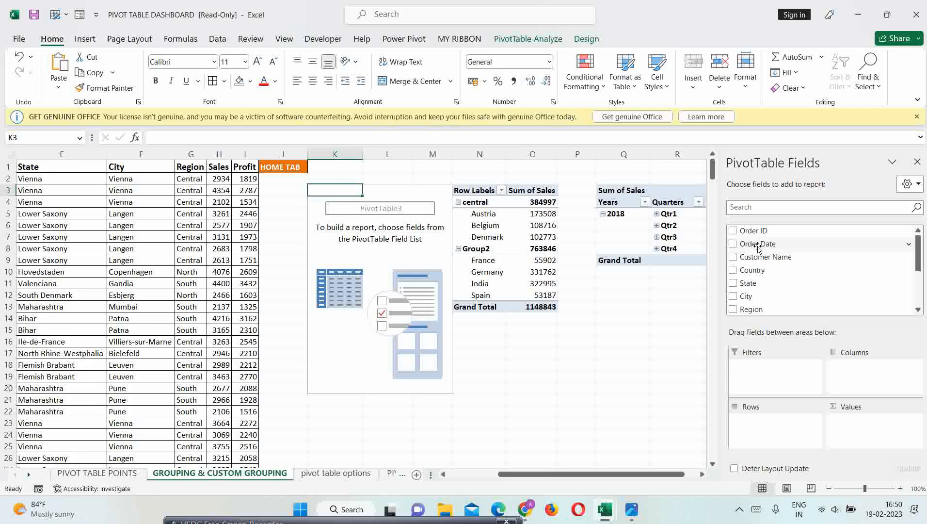
{"action": "left_click_drag", "start_coordinate": [757, 244], "coordinate": [754, 423]}
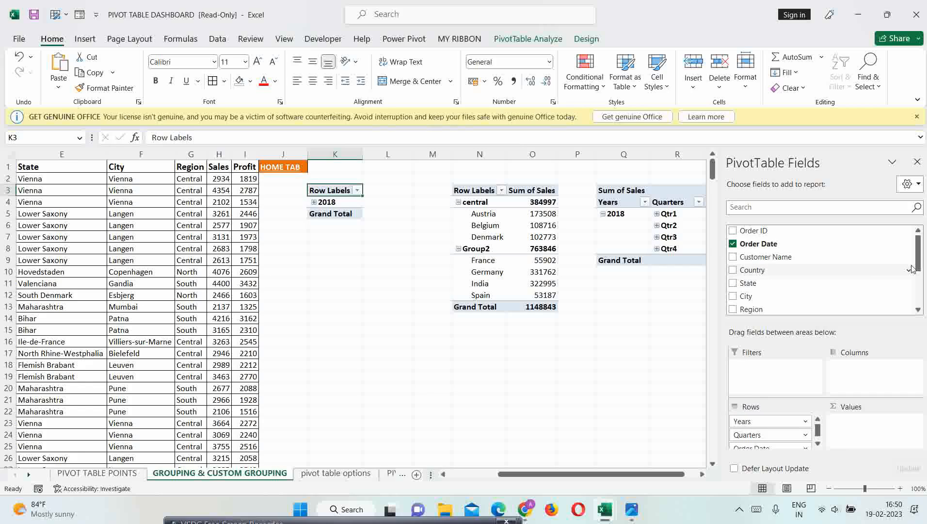
{"action": "left_click", "coordinate": [818, 438]}
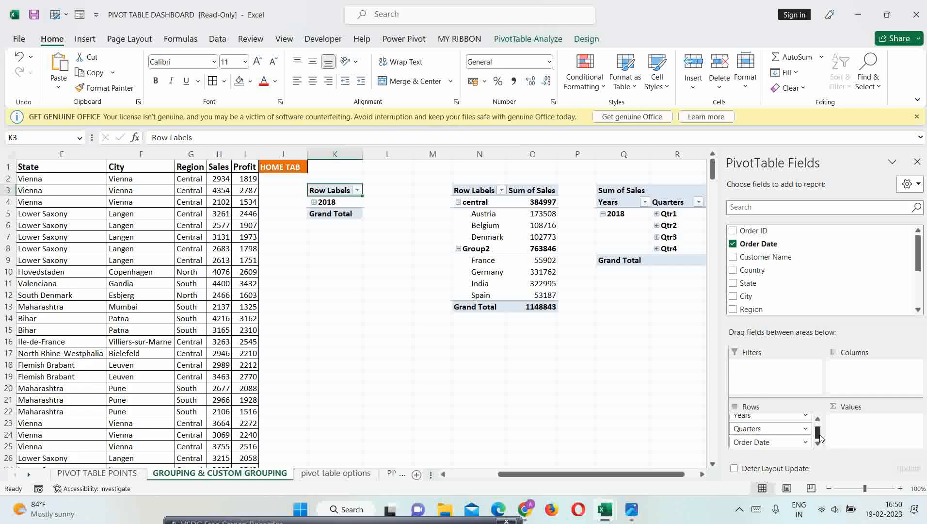
{"action": "left_click_drag", "start_coordinate": [820, 437], "coordinate": [818, 428]}
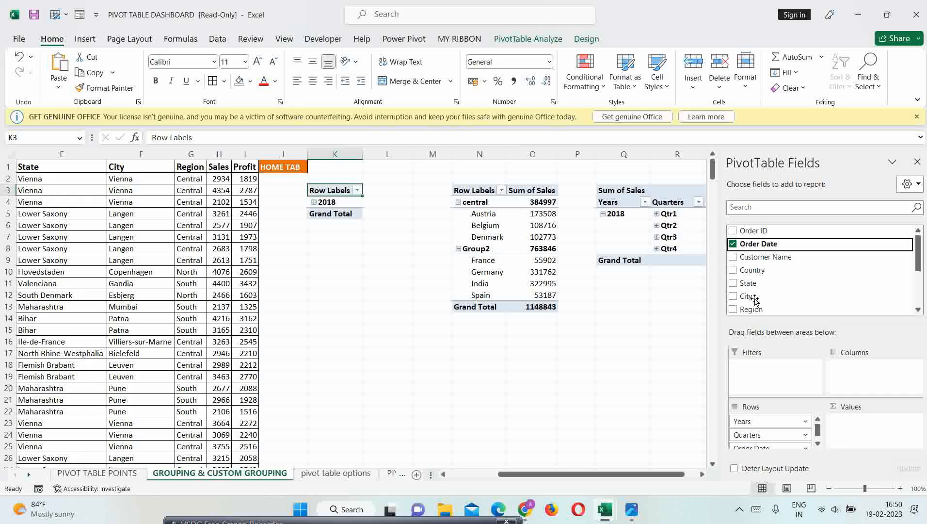
{"action": "scroll", "coordinate": [764, 289], "scroll_direction": "down", "scroll_amount": 3}
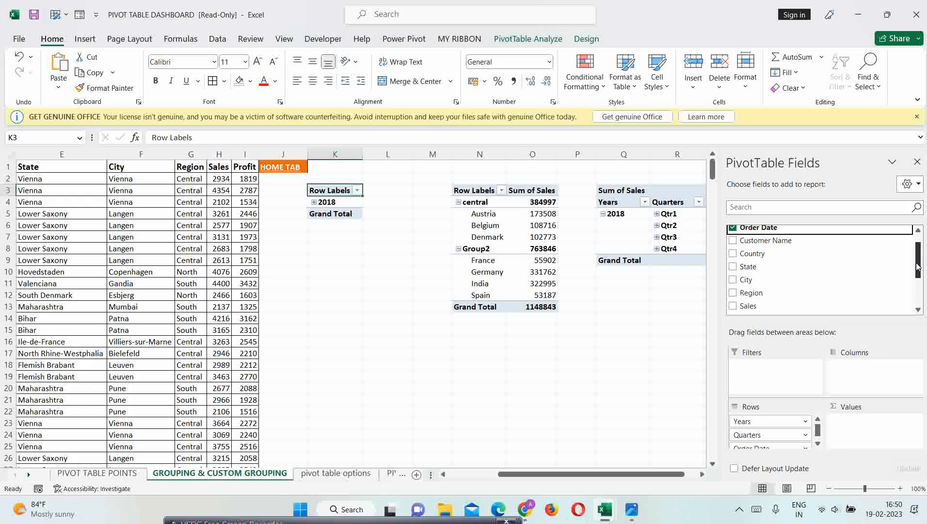
{"action": "left_click_drag", "start_coordinate": [770, 275], "coordinate": [847, 429]}
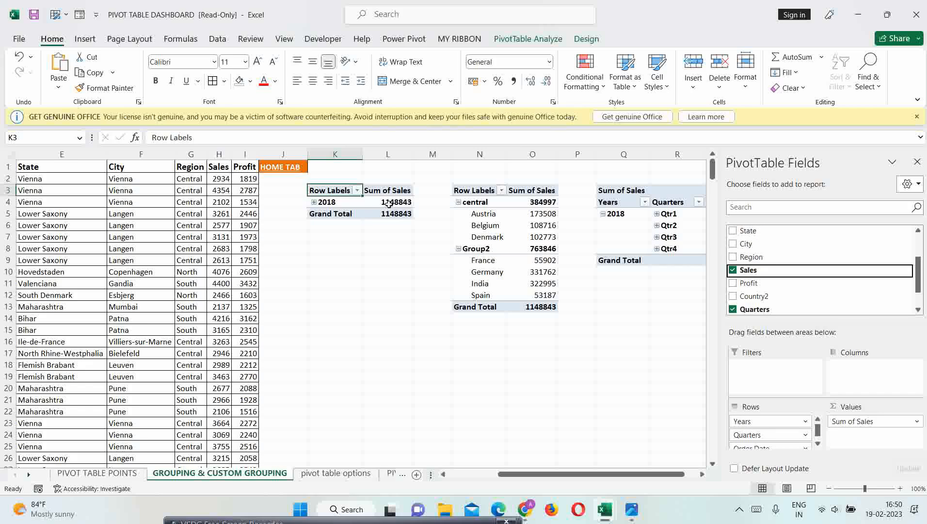
Step: Expand 2018 to its quarters and Qtr1 to its months in the first pivot table
{"action": "right_click", "coordinate": [323, 201]}
{"action": "mouse_move", "coordinate": [432, 339]}
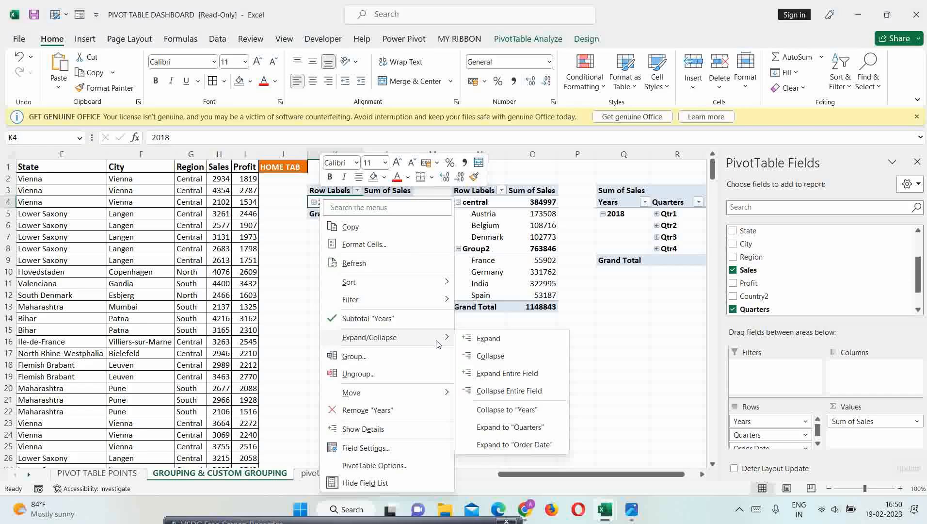
{"action": "left_click", "coordinate": [499, 339]}
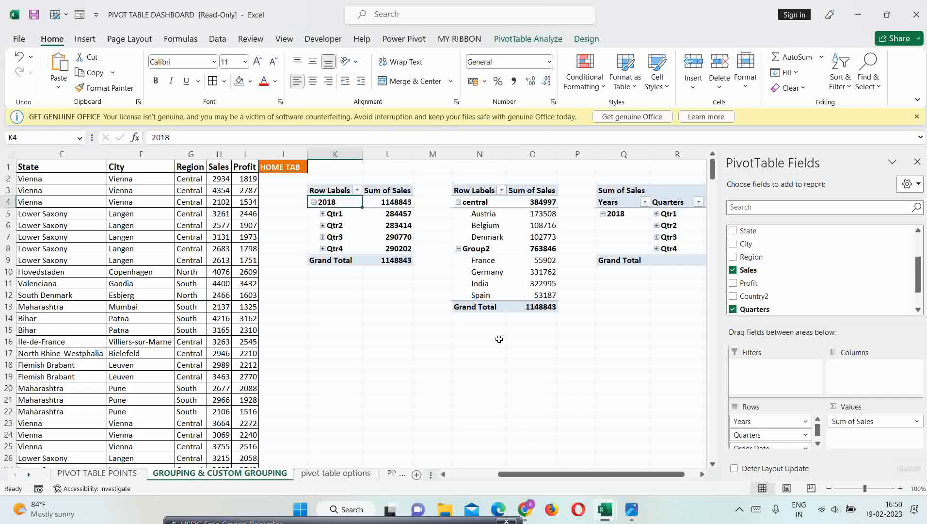
{"action": "left_click", "coordinate": [323, 214]}
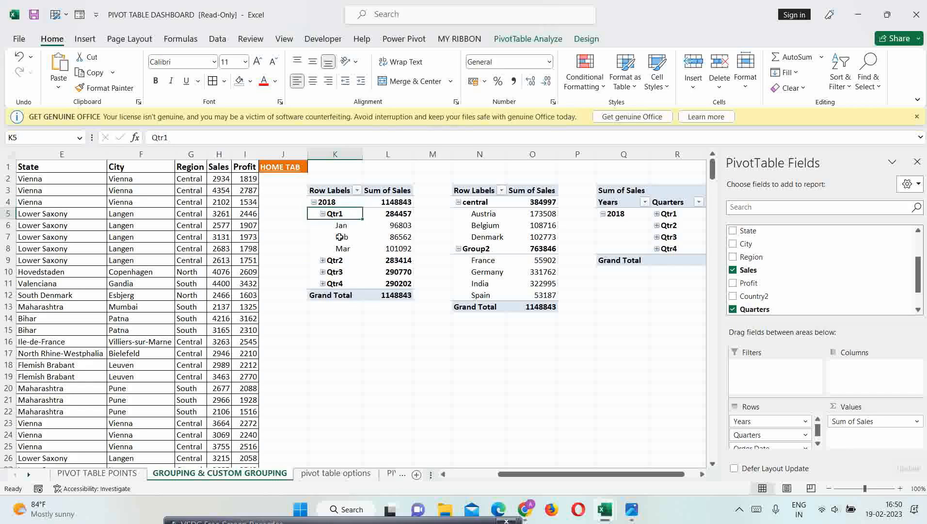
Step: Regroup the first pivot table's order dates without Years, keeping only Months and Quarters
{"action": "left_click", "coordinate": [333, 202]}
{"action": "right_click", "coordinate": [332, 202]}
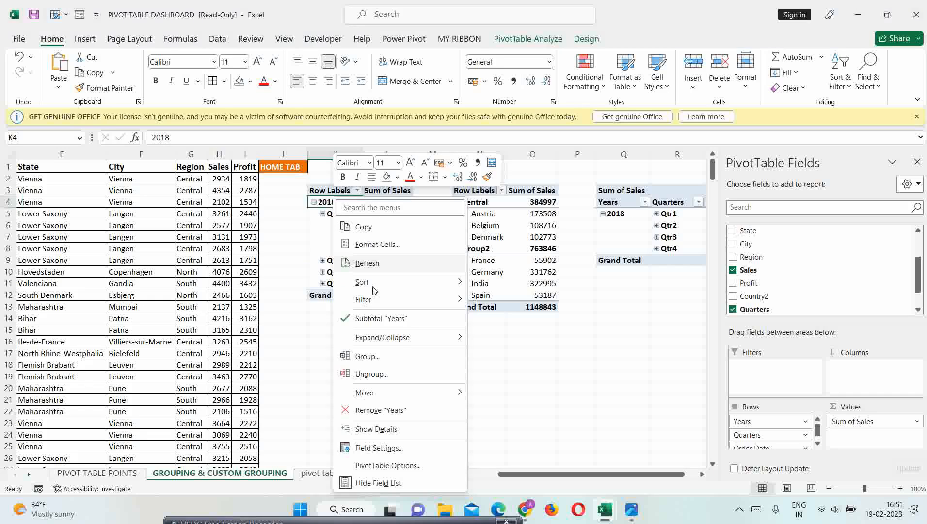
{"action": "left_click", "coordinate": [394, 356]}
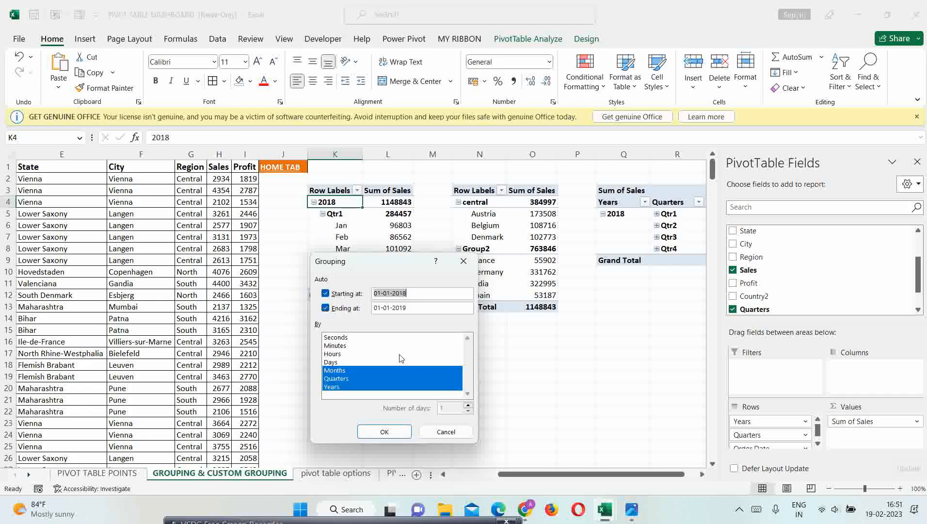
{"action": "left_click_drag", "start_coordinate": [428, 254], "coordinate": [498, 191]}
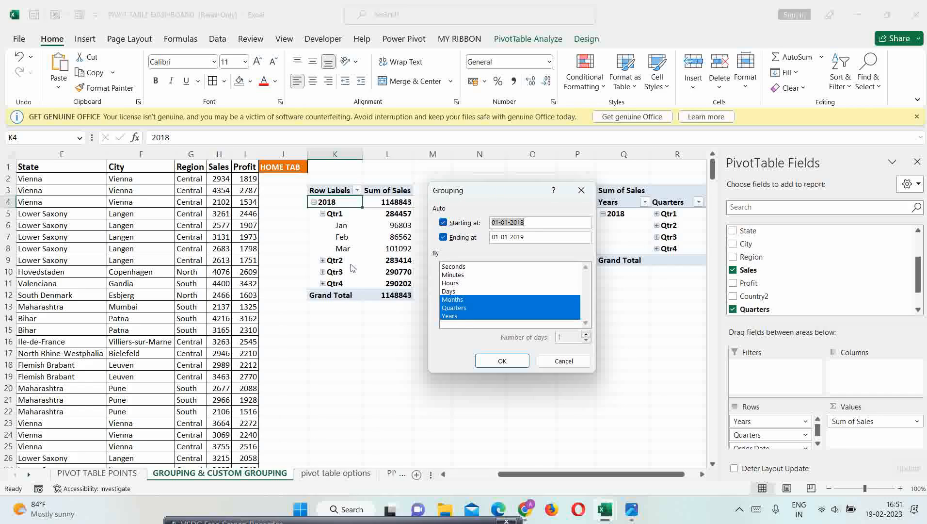
{"action": "left_click", "coordinate": [452, 317]}
{"action": "left_click", "coordinate": [504, 364]}
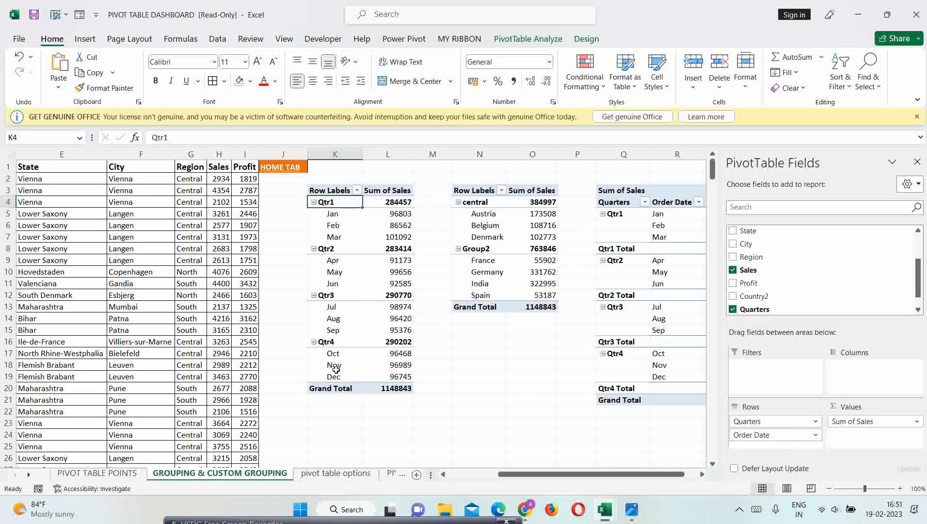
Step: Take Quarters out of the date grouping so the first pivot table groups by Months only
{"action": "right_click", "coordinate": [330, 201]}
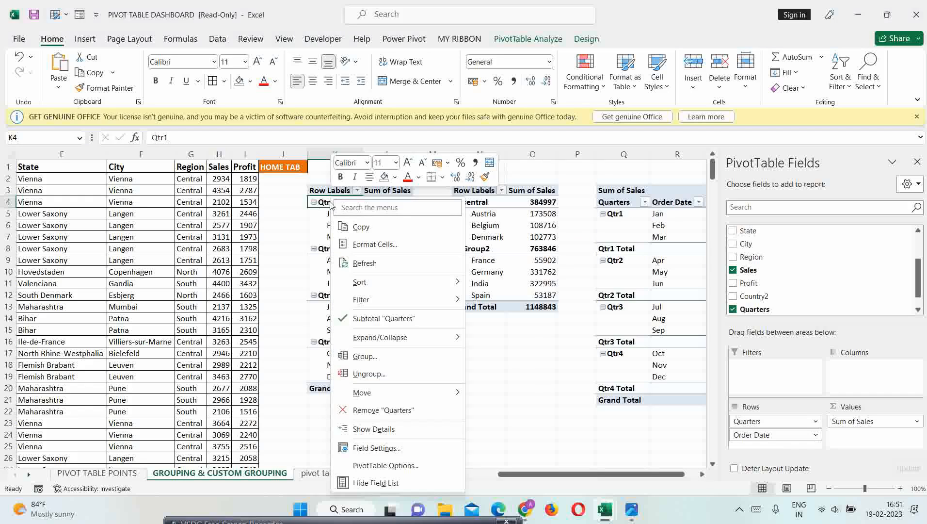
{"action": "left_click", "coordinate": [370, 357]}
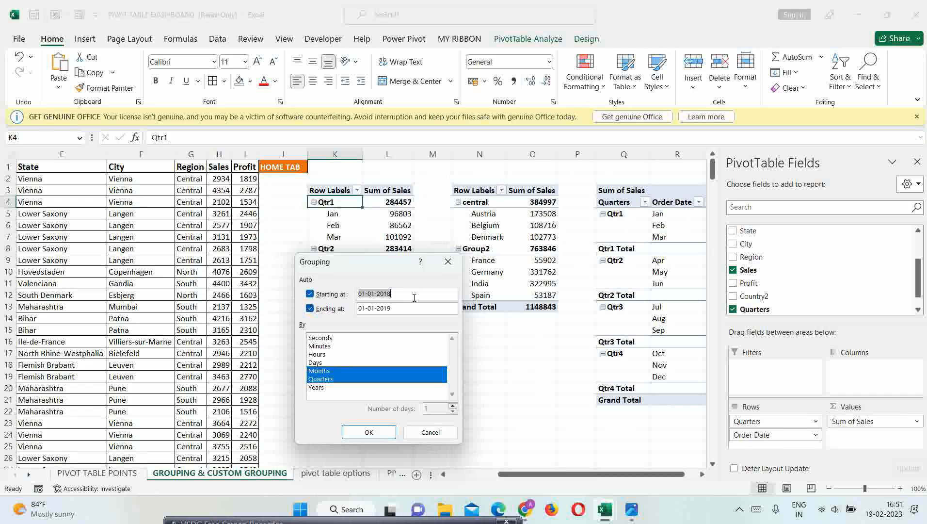
{"action": "left_click_drag", "start_coordinate": [339, 259], "coordinate": [494, 173]}
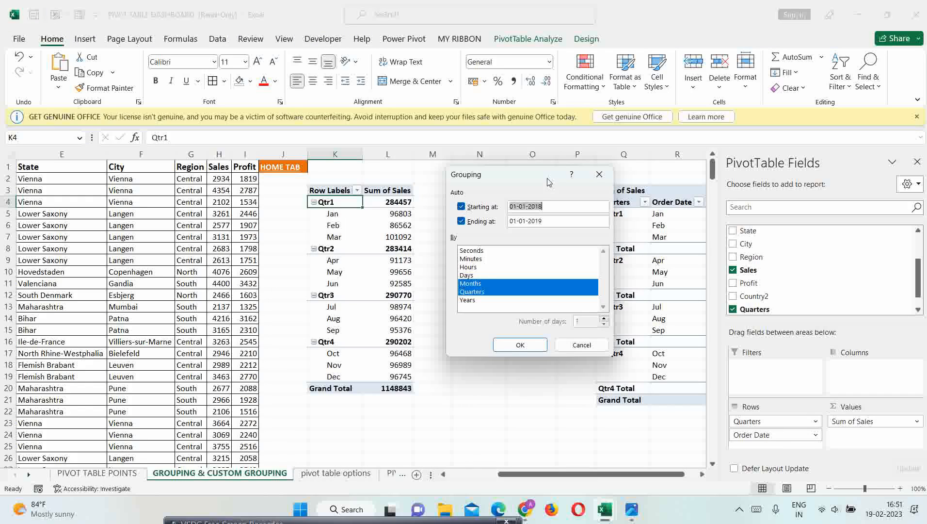
{"action": "left_click", "coordinate": [478, 291]}
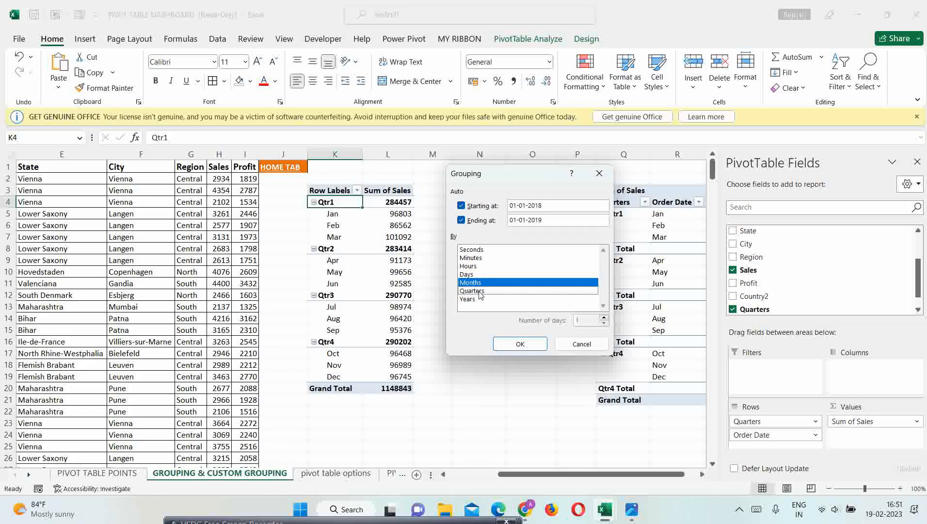
{"action": "left_click", "coordinate": [518, 344]}
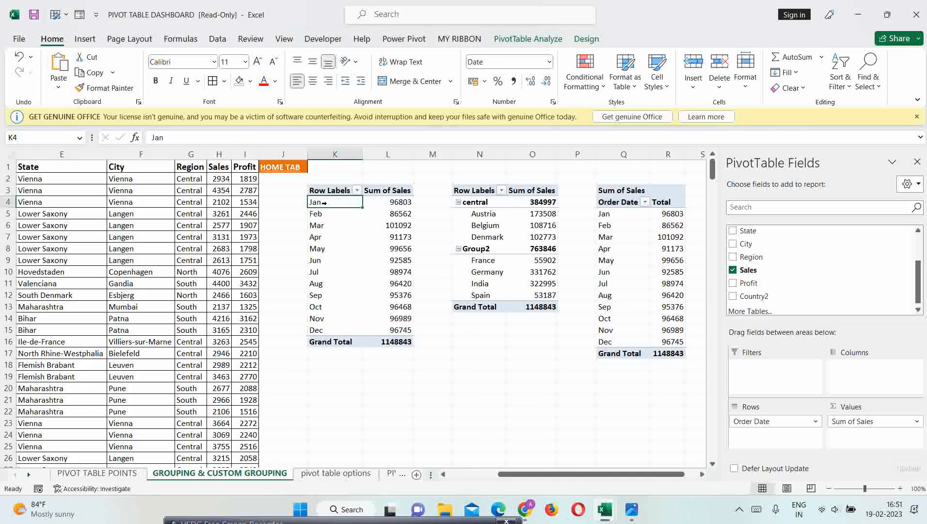
Step: Add Quarters back to the date grouping alongside Months
{"action": "right_click", "coordinate": [324, 203]}
{"action": "left_click", "coordinate": [363, 365]}
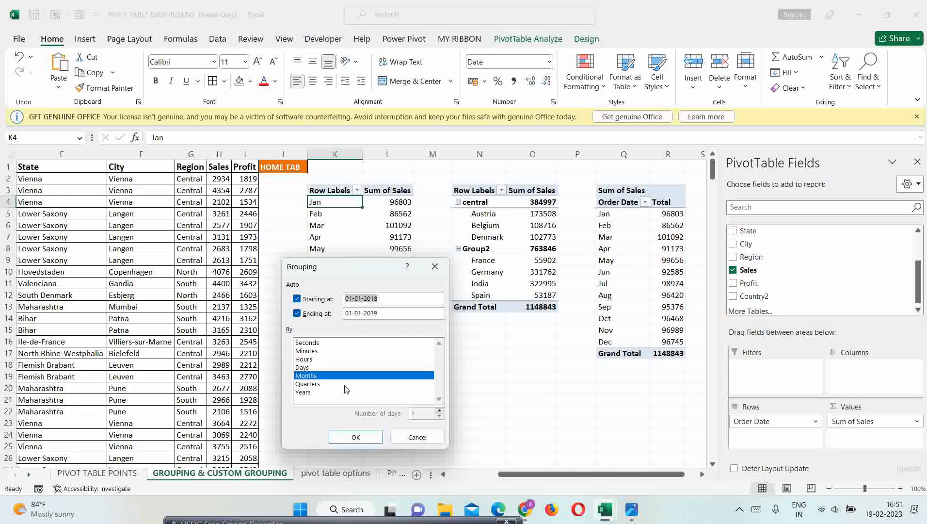
{"action": "left_click", "coordinate": [332, 384]}
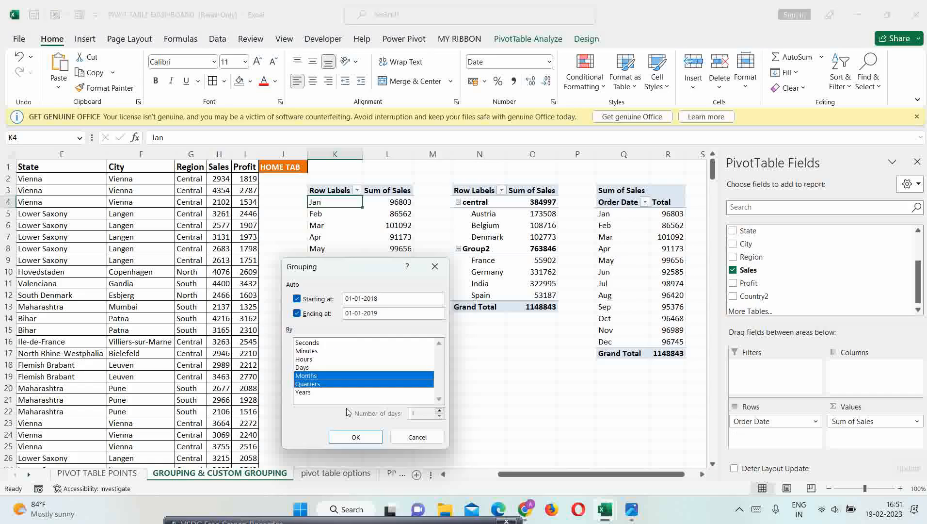
{"action": "left_click", "coordinate": [355, 438]}
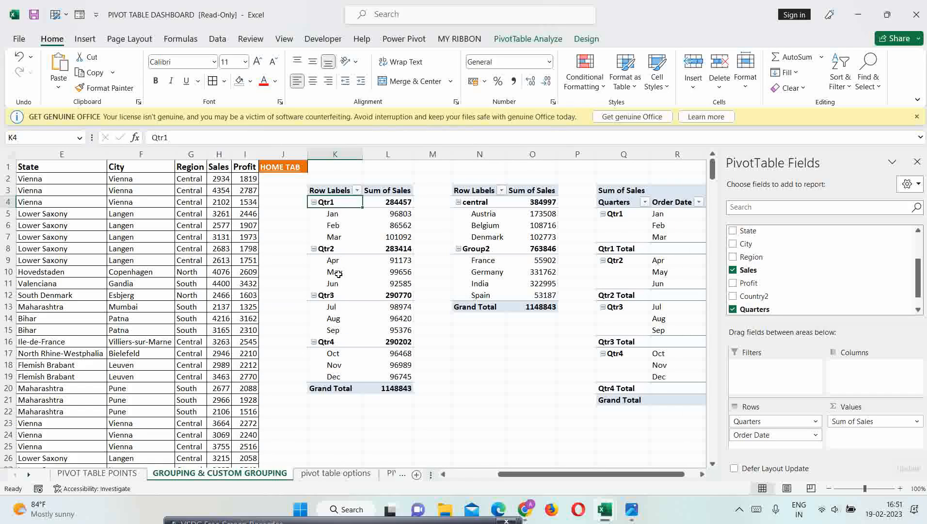
Step: Add Years to the date grouping so the order dates group by Months, Quarters and Years
{"action": "right_click", "coordinate": [331, 201]}
{"action": "left_click", "coordinate": [376, 358]}
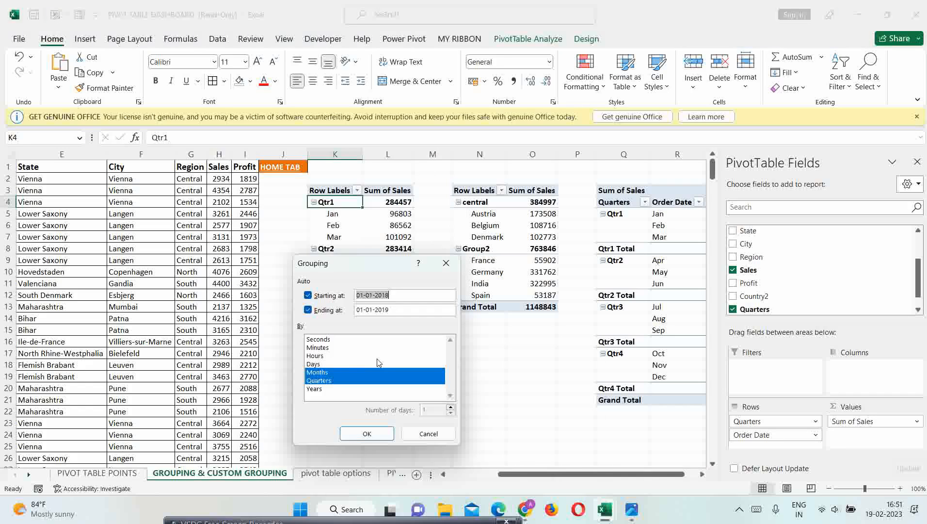
{"action": "left_click", "coordinate": [321, 389]}
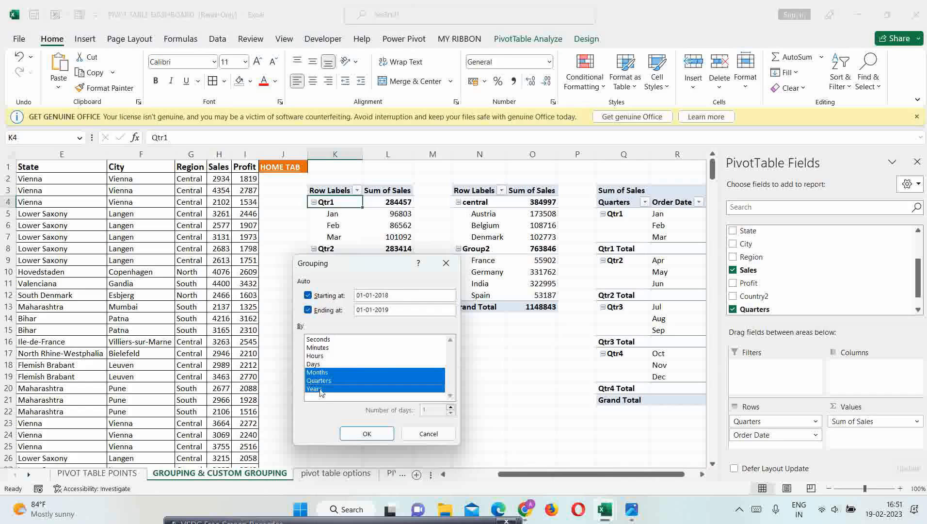
{"action": "left_click", "coordinate": [367, 434]}
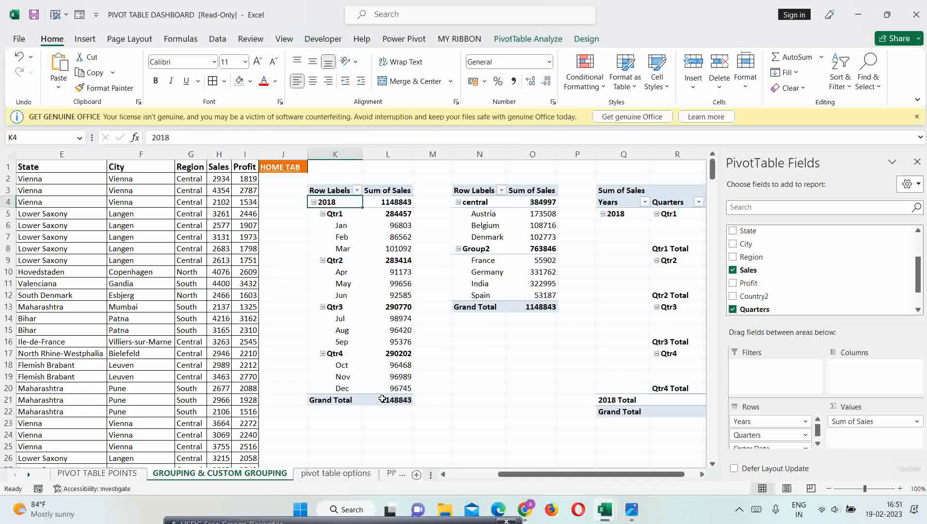
Step: Regroup the first pivot table's order dates by Days and Months, without Quarters and Years, and look through the daily rows
{"action": "mouse_move", "coordinate": [382, 398]}
{"action": "right_click", "coordinate": [329, 201]}
{"action": "left_click", "coordinate": [381, 363]}
{"action": "left_click_drag", "start_coordinate": [360, 203], "coordinate": [506, 160]}
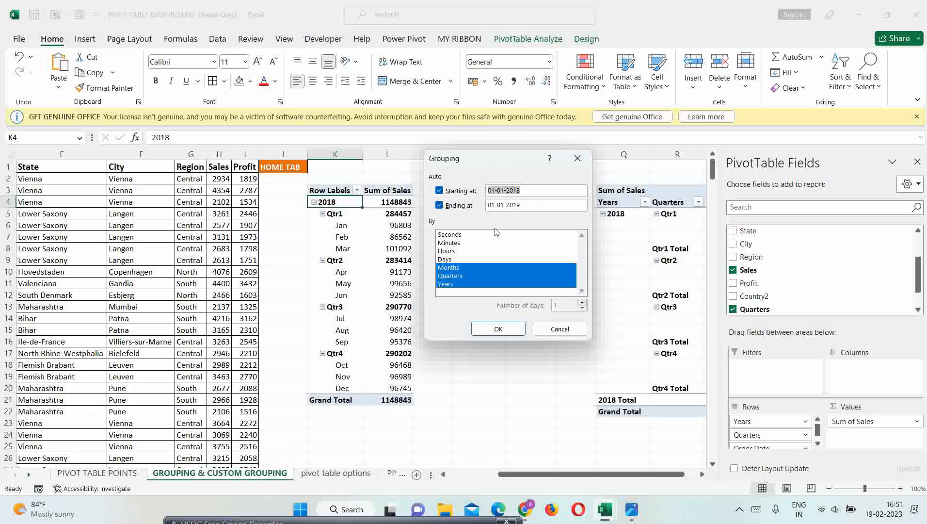
{"action": "left_click", "coordinate": [447, 270]}
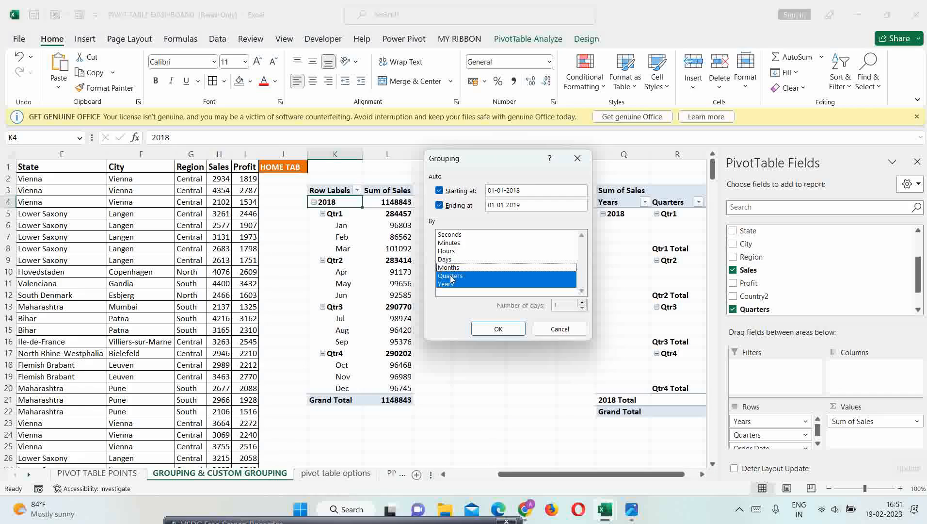
{"action": "left_click", "coordinate": [452, 268]}
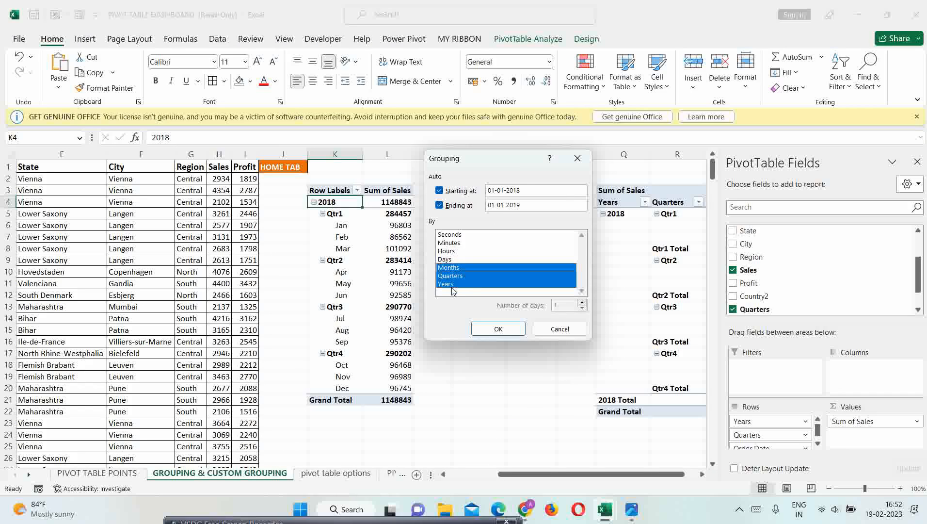
{"action": "left_click", "coordinate": [451, 285]}
{"action": "left_click", "coordinate": [451, 274]}
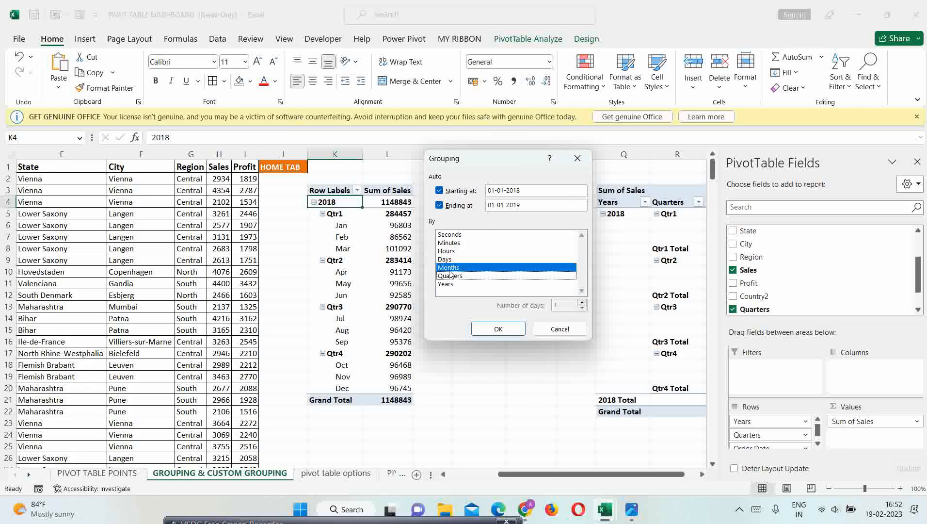
{"action": "left_click", "coordinate": [448, 261]}
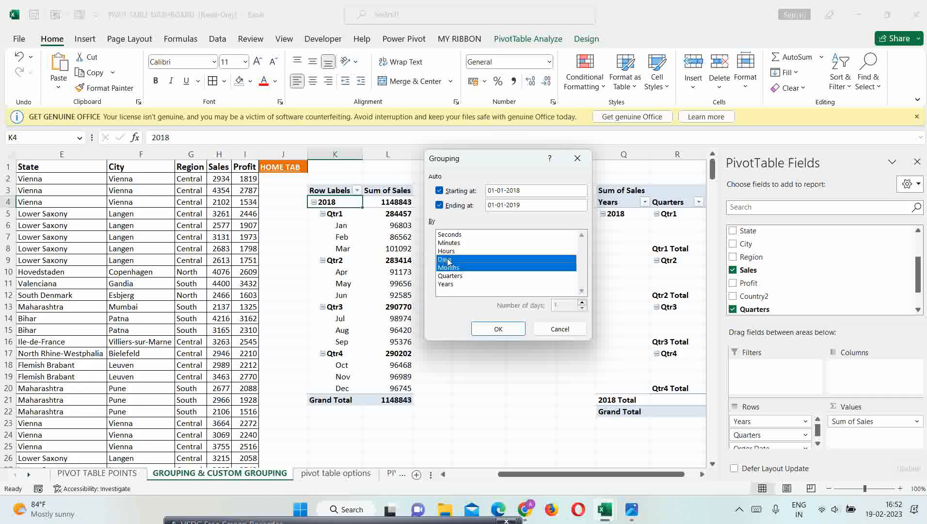
{"action": "left_click", "coordinate": [503, 329]}
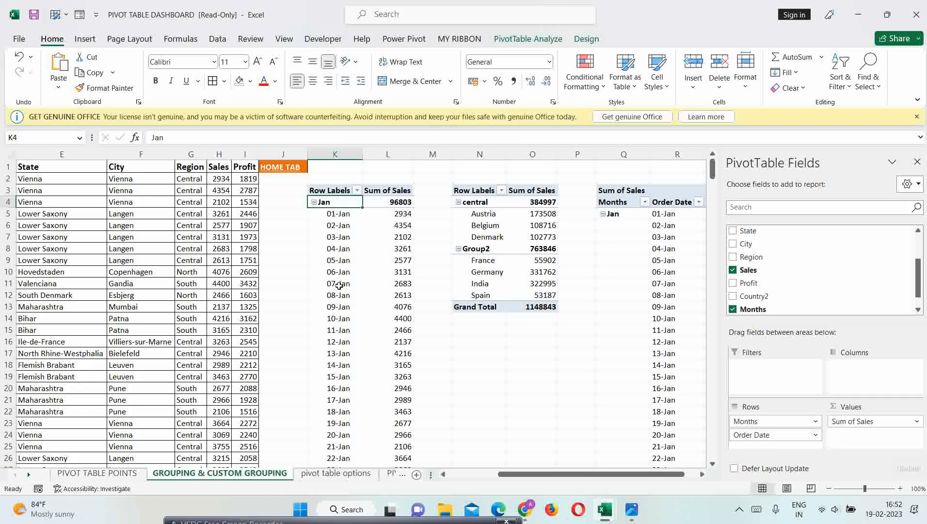
{"action": "scroll", "coordinate": [343, 318], "scroll_direction": "down", "scroll_amount": 4}
{"action": "scroll", "coordinate": [345, 319], "scroll_direction": "down", "scroll_amount": 16}
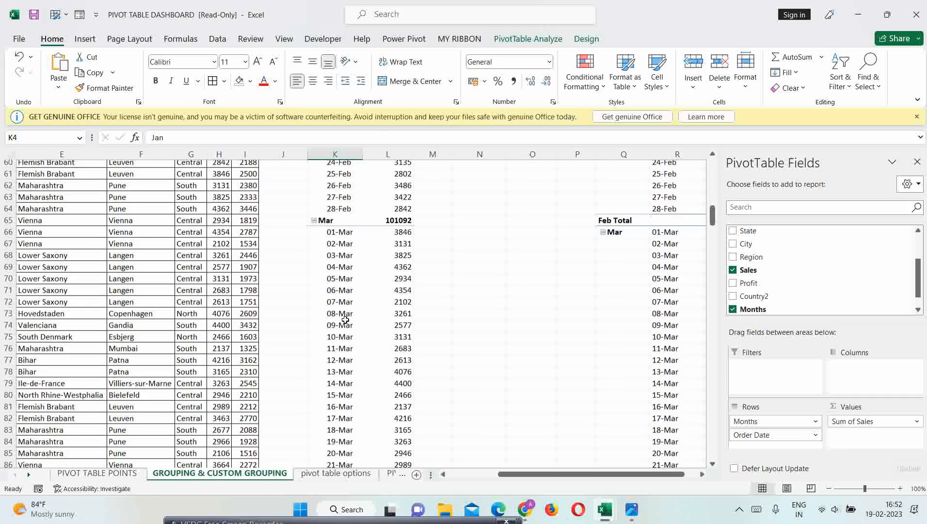
{"action": "scroll", "coordinate": [345, 319], "scroll_direction": "up", "scroll_amount": 20}
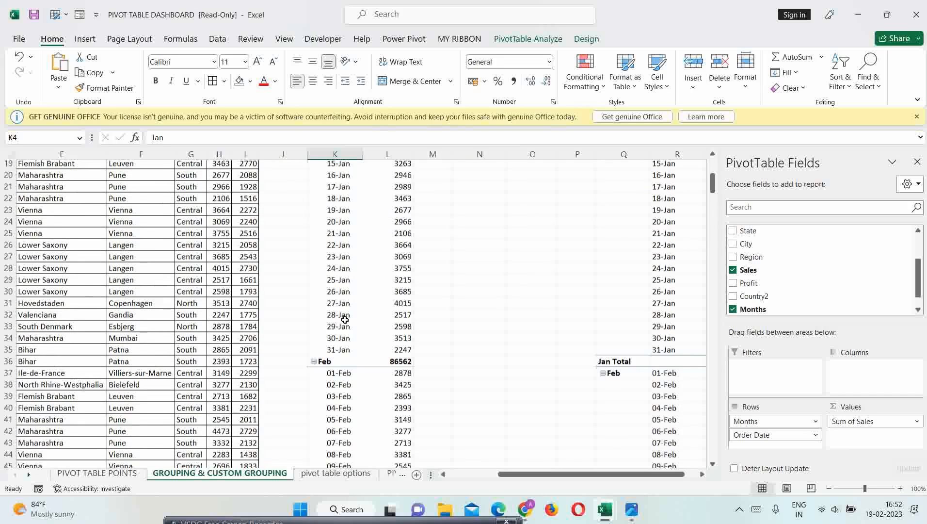